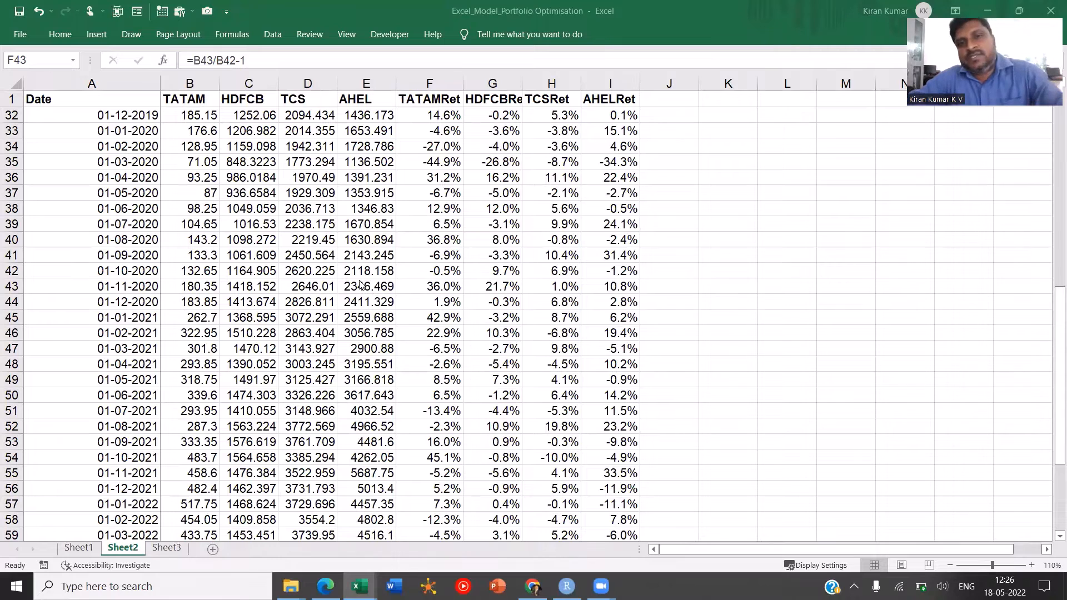
Step: Review the full monthly dataset on Sheet2 and the price columns for TATAM, HDFCB, TCS and AHEL
click(180, 132)
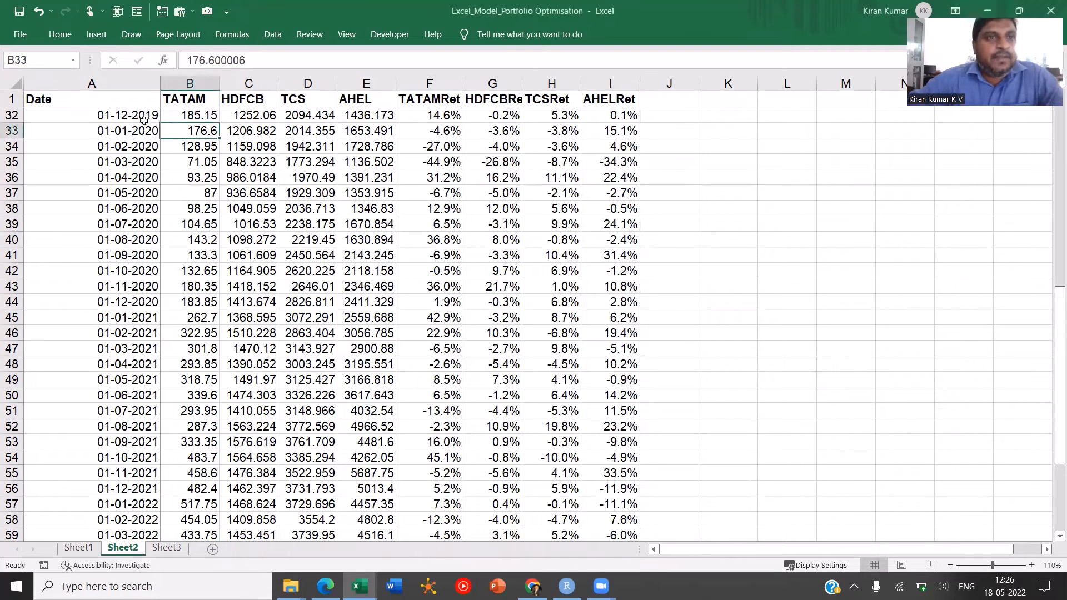
drag(127, 82, 611, 124)
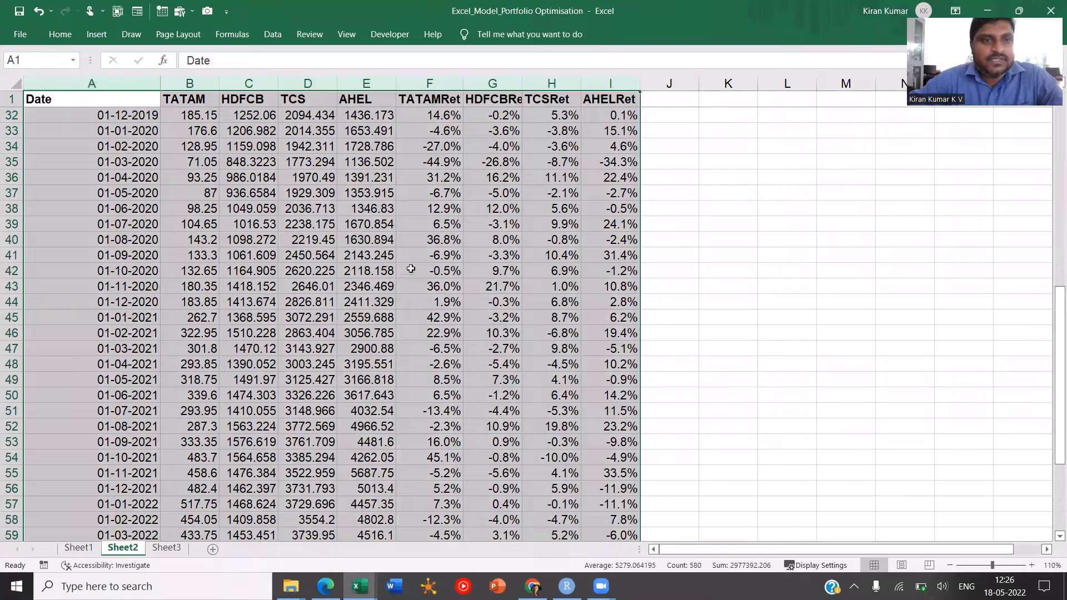
scroll(354, 403, down, 15)
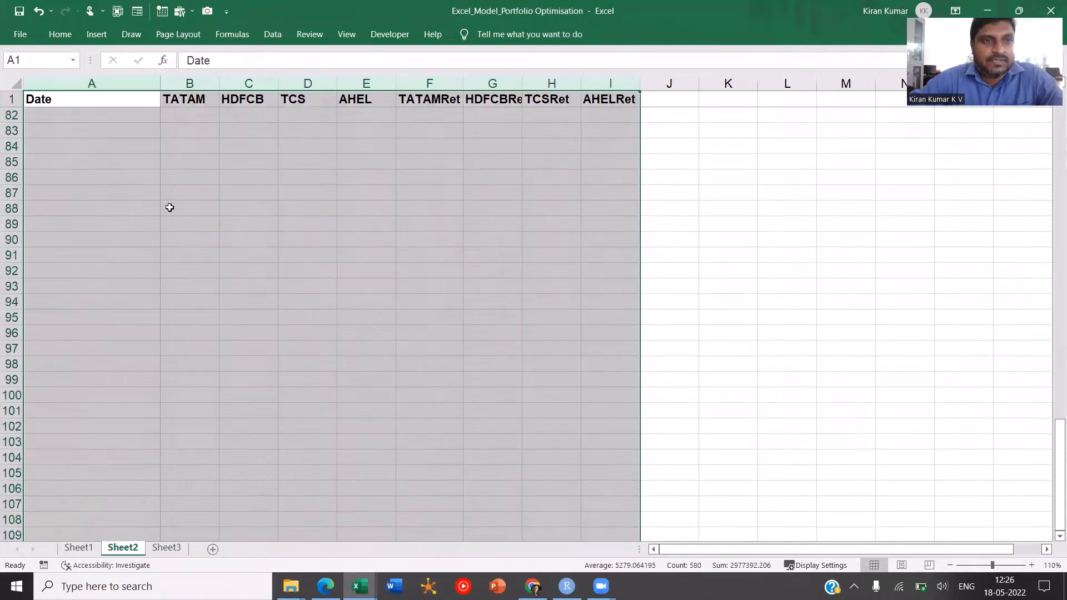
scroll(167, 207, up, 8)
scroll(310, 348, up, 2)
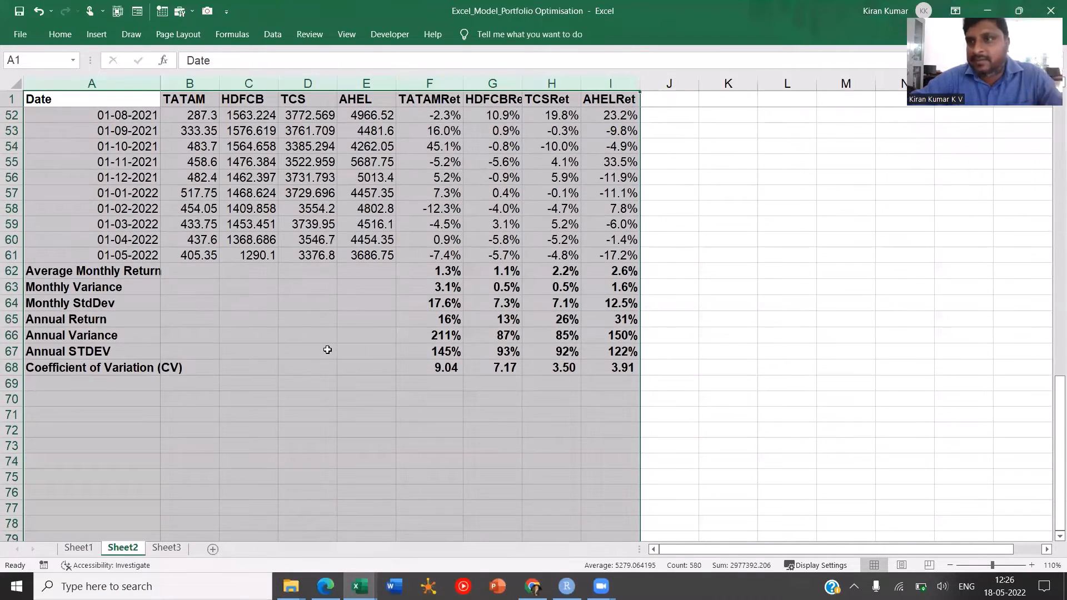
scroll(227, 285, up, 17)
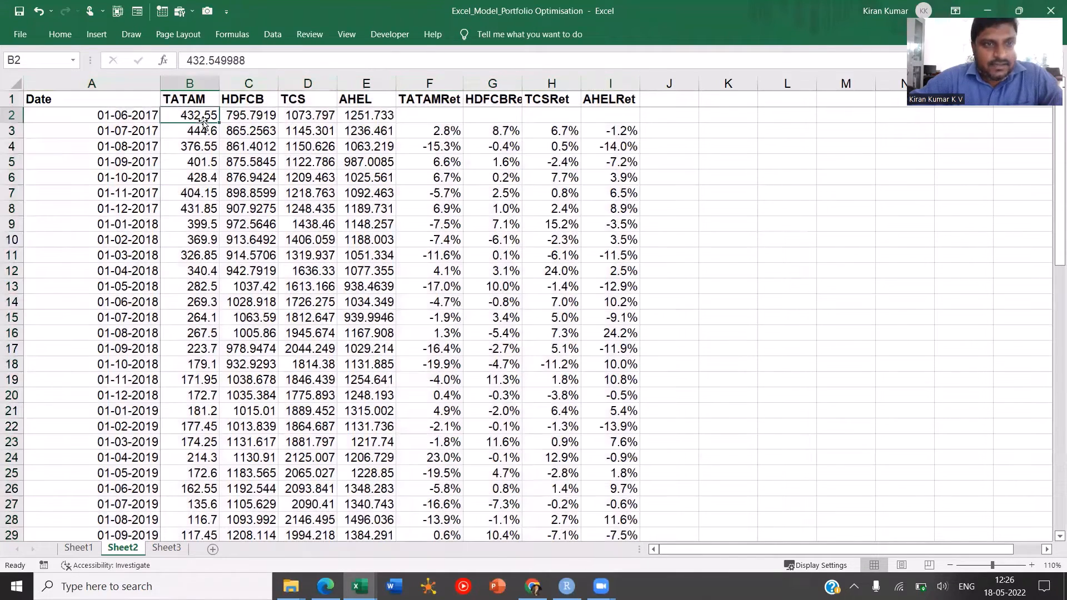
click(173, 116)
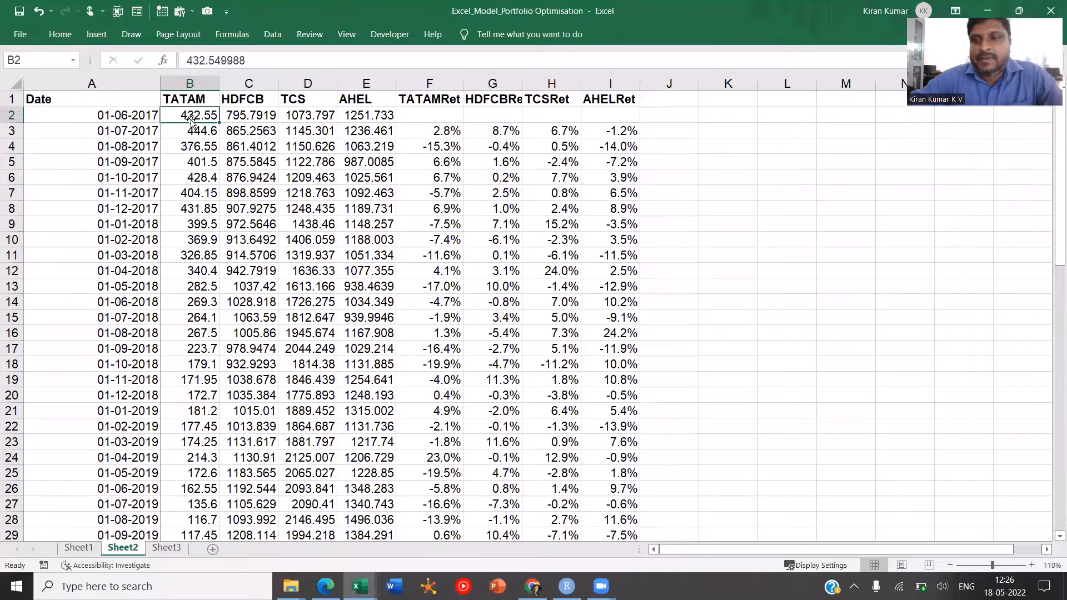
click(204, 99)
ctrl+click(261, 99)
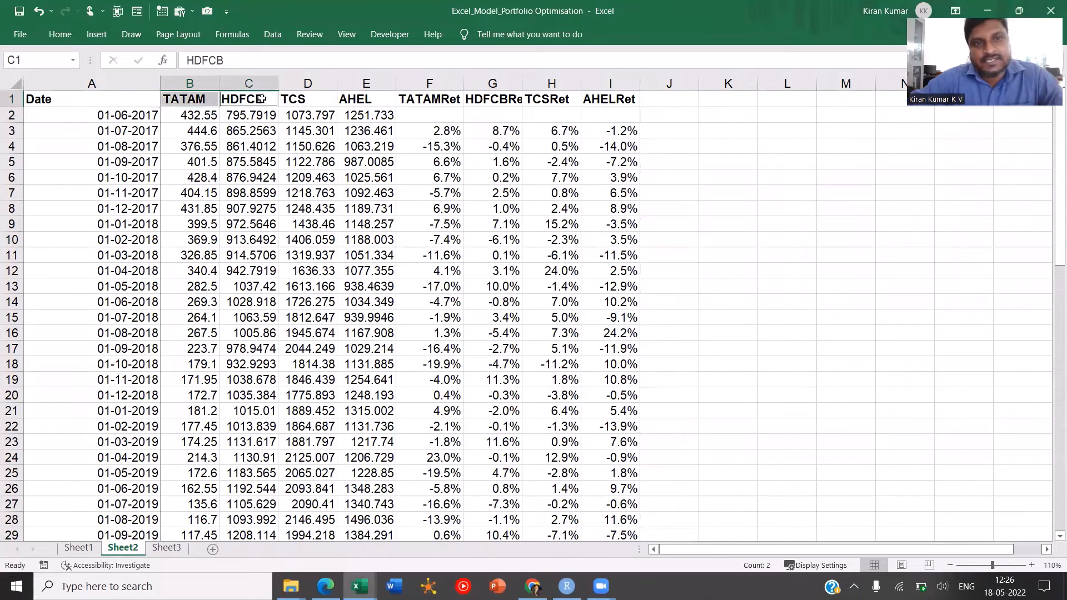
ctrl+click(306, 102)
click(365, 103)
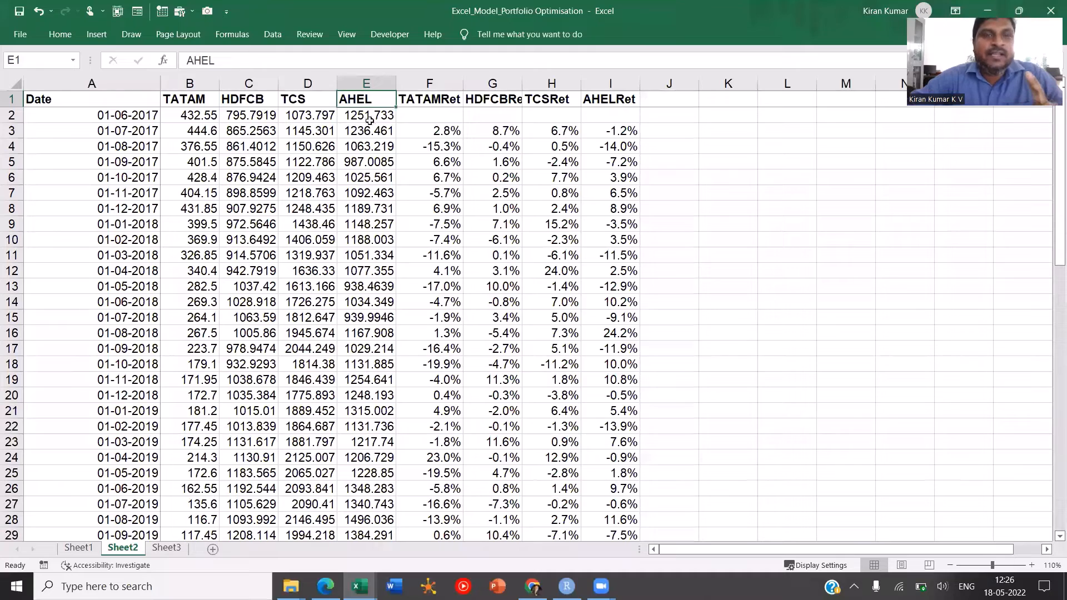
click(287, 141)
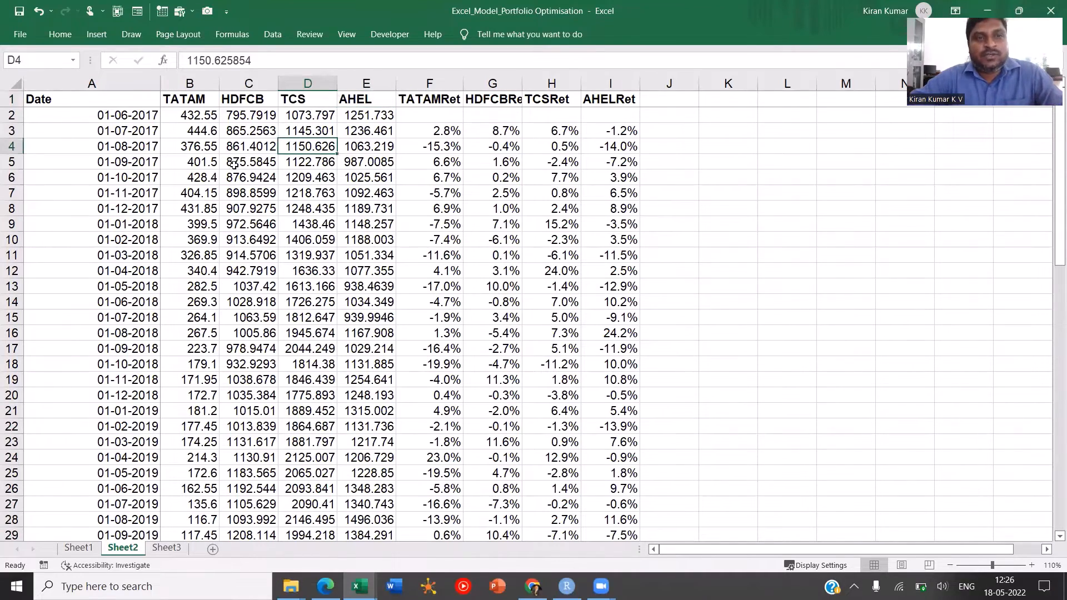
drag(189, 115, 355, 427)
scroll(447, 130, up, 13)
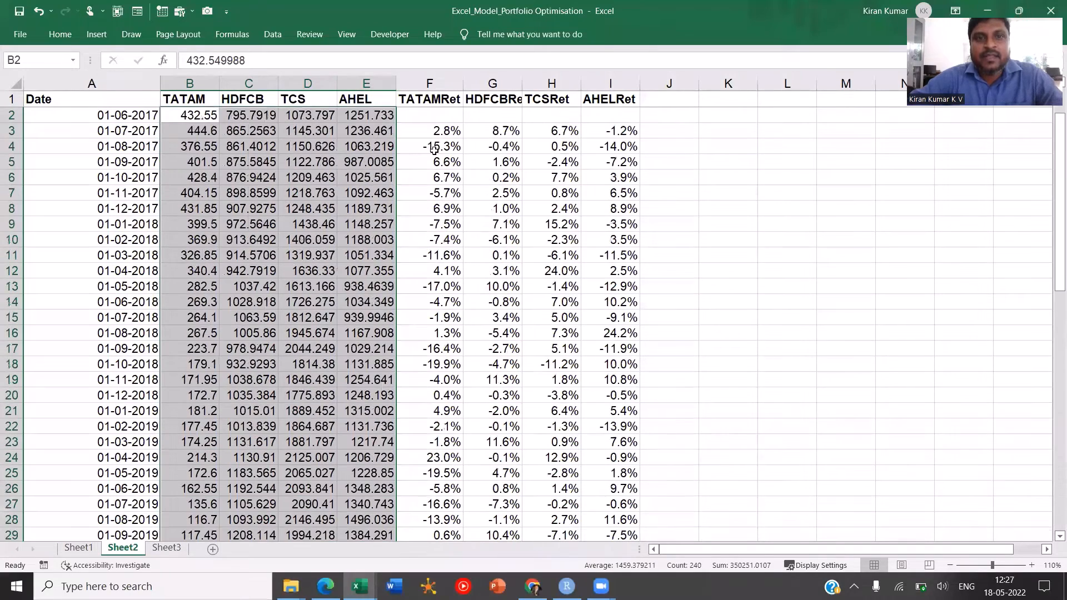
Step: Examine the four stocks' monthly returns and their summary rows from Average Monthly Return through Coefficient of Variation
drag(439, 97, 610, 99)
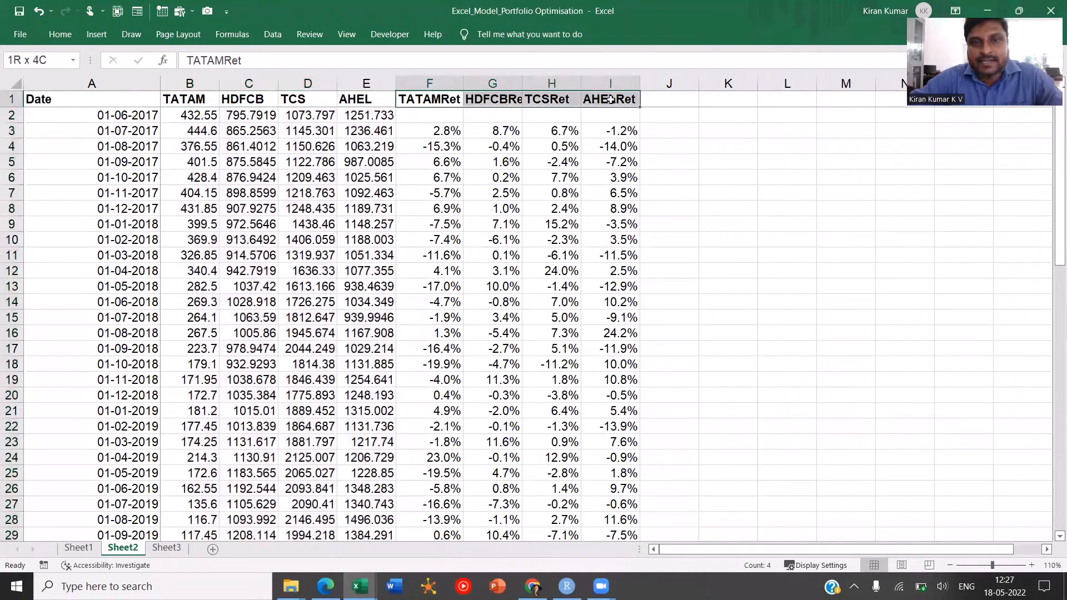
drag(436, 131, 611, 459)
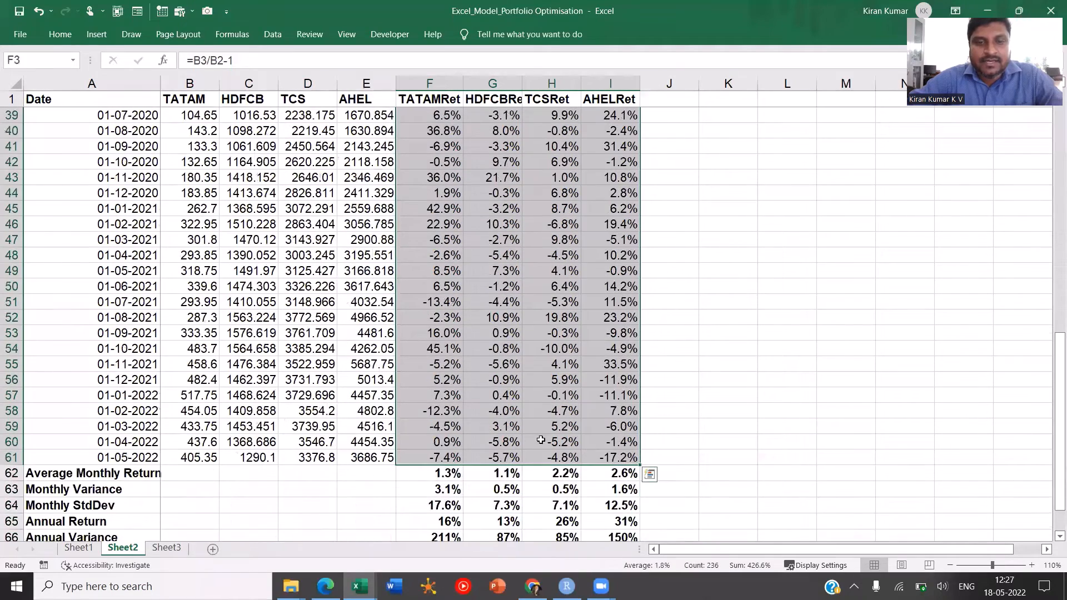
scroll(473, 344, down, 7)
drag(430, 163, 611, 164)
drag(439, 178, 611, 196)
click(491, 334)
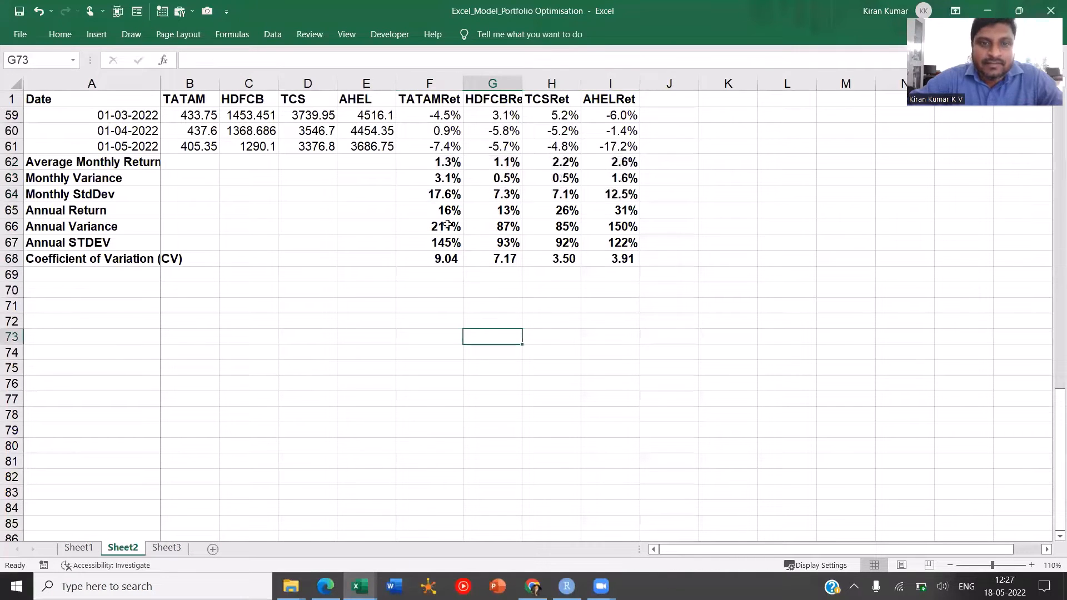
drag(434, 210, 612, 210)
drag(439, 227, 611, 227)
drag(454, 244, 599, 251)
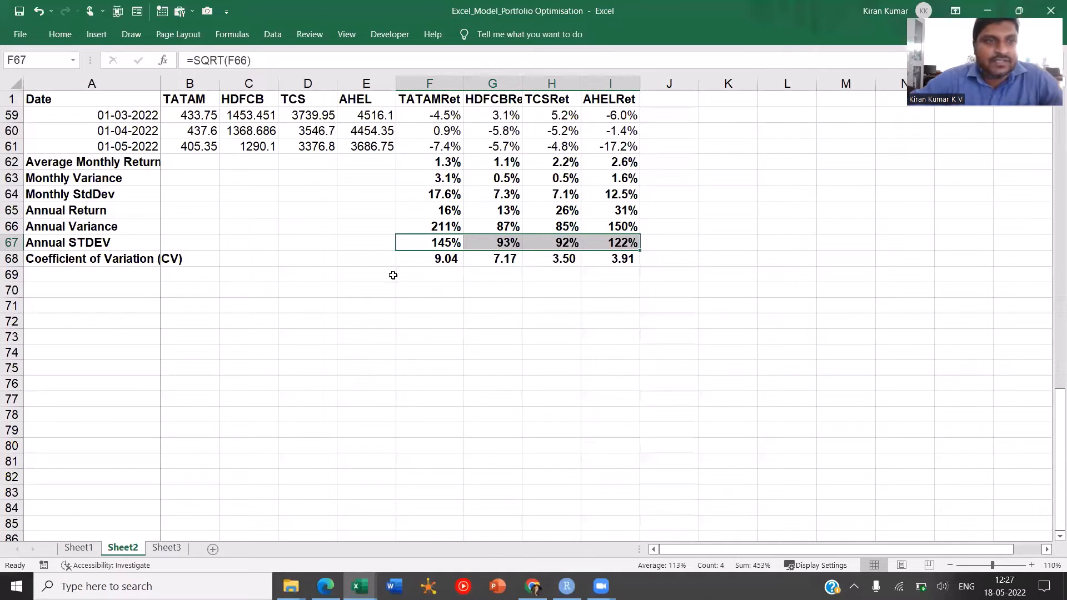
drag(433, 261, 611, 259)
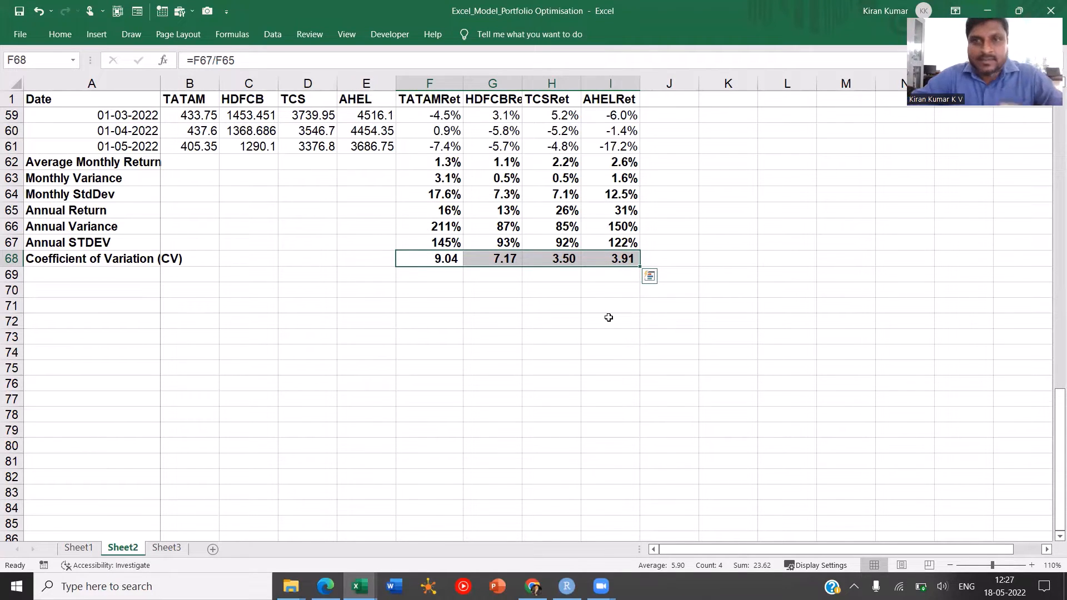
Step: Hide the four stock price columns B to E
scroll(608, 318, up, 19)
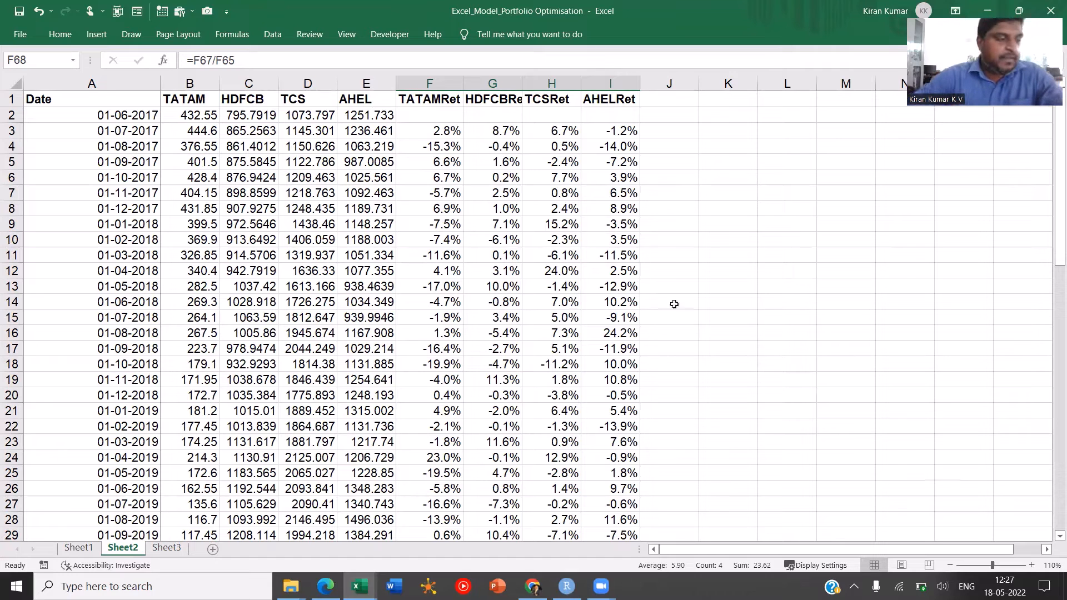
click(431, 193)
mouse_move(374, 85)
mouse_down()
mouse_move(150, 86)
mouse_move(357, 89)
mouse_up()
right_click(278, 192)
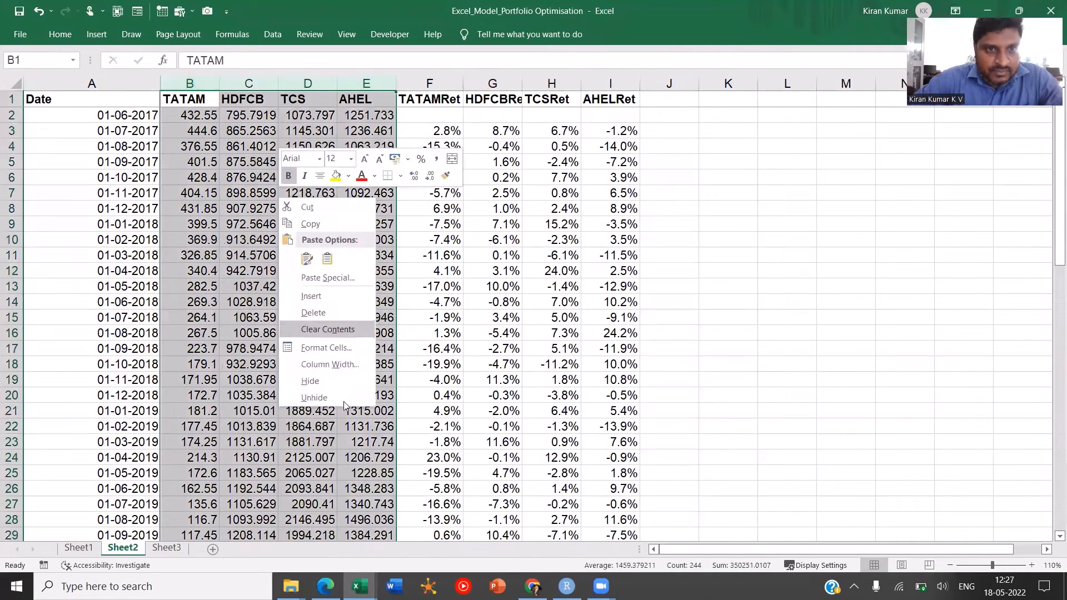
click(322, 381)
click(311, 206)
click(192, 127)
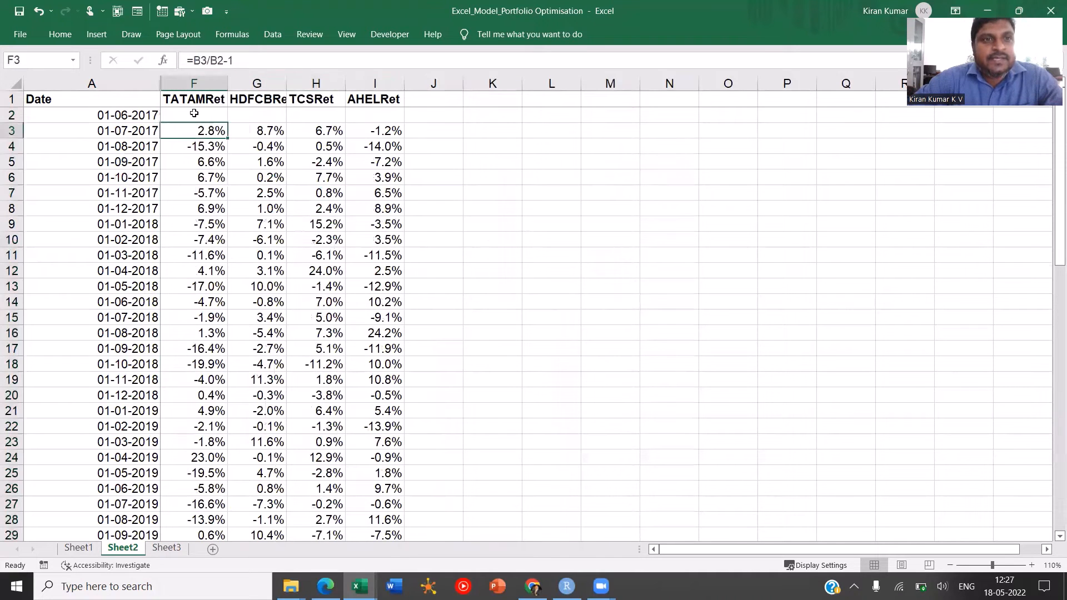
Step: Copy the four return headers F1:I1 and paste them transposed into K3:K6, fitting column K to the labels
drag(194, 101, 380, 102)
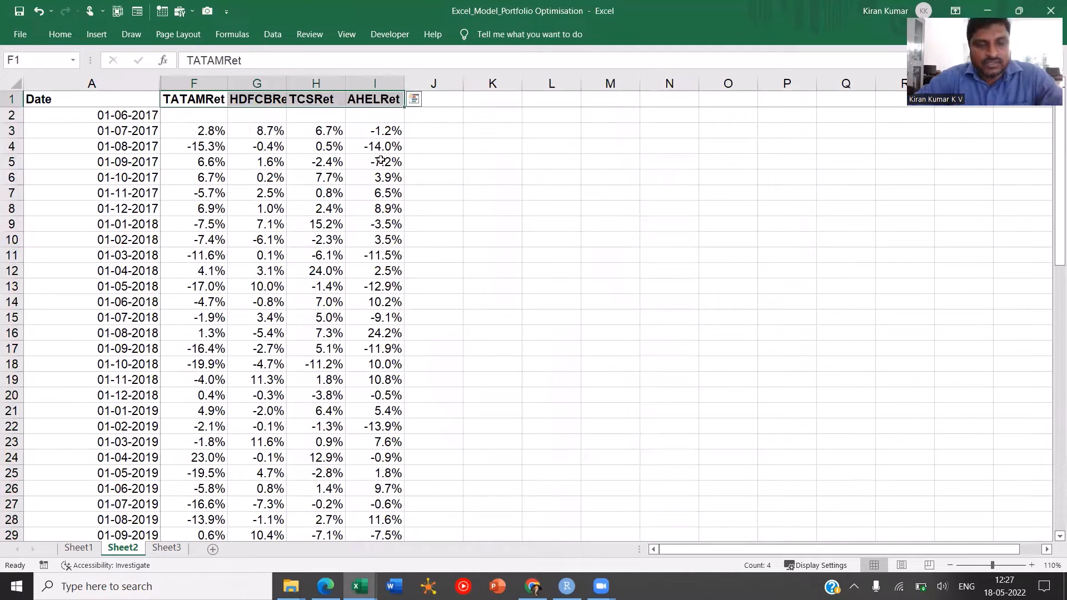
key(ctrl+c)
right_click(497, 129)
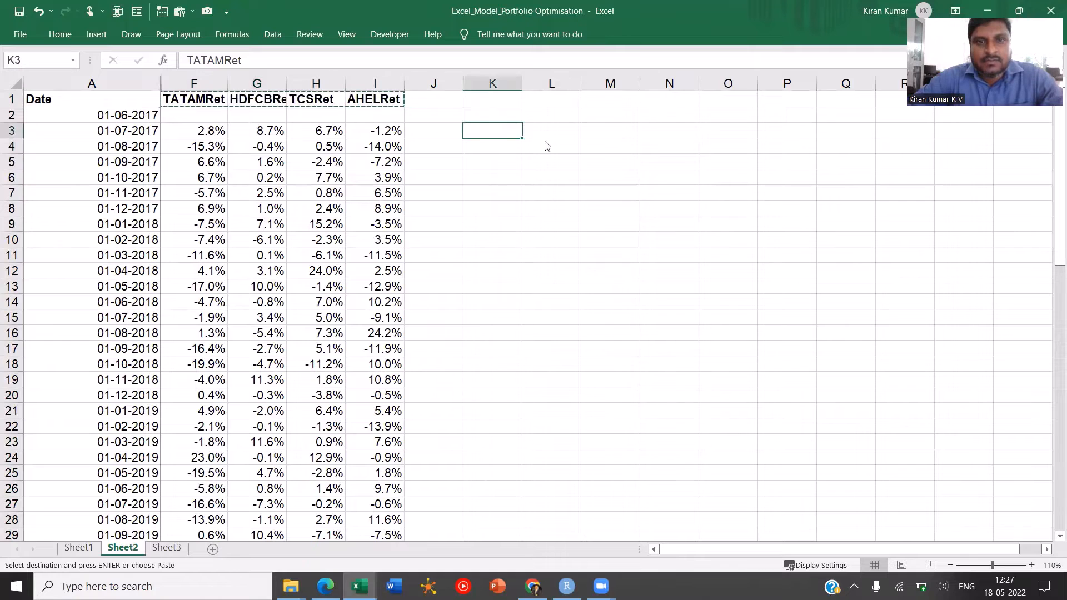
click(591, 193)
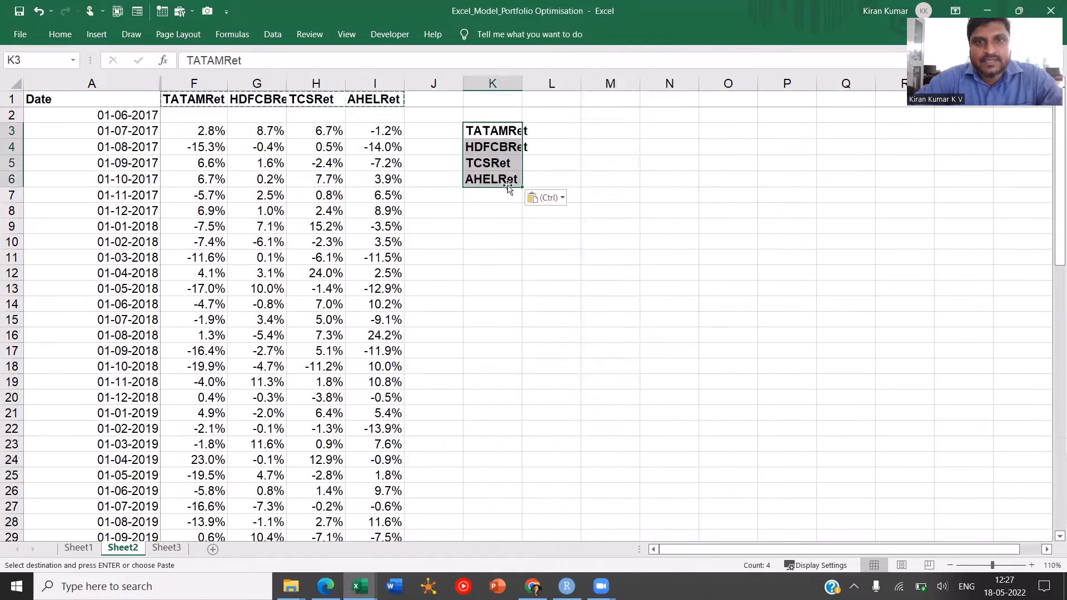
Step: Enter the heading "Return" in cell L2 and make it bold
click(559, 118)
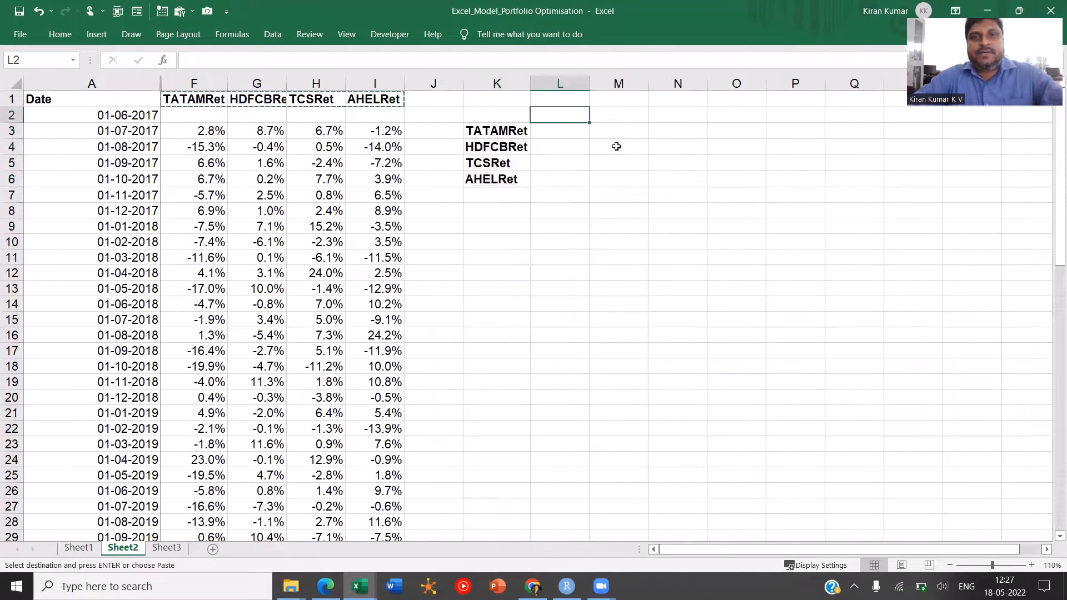
text(Re)
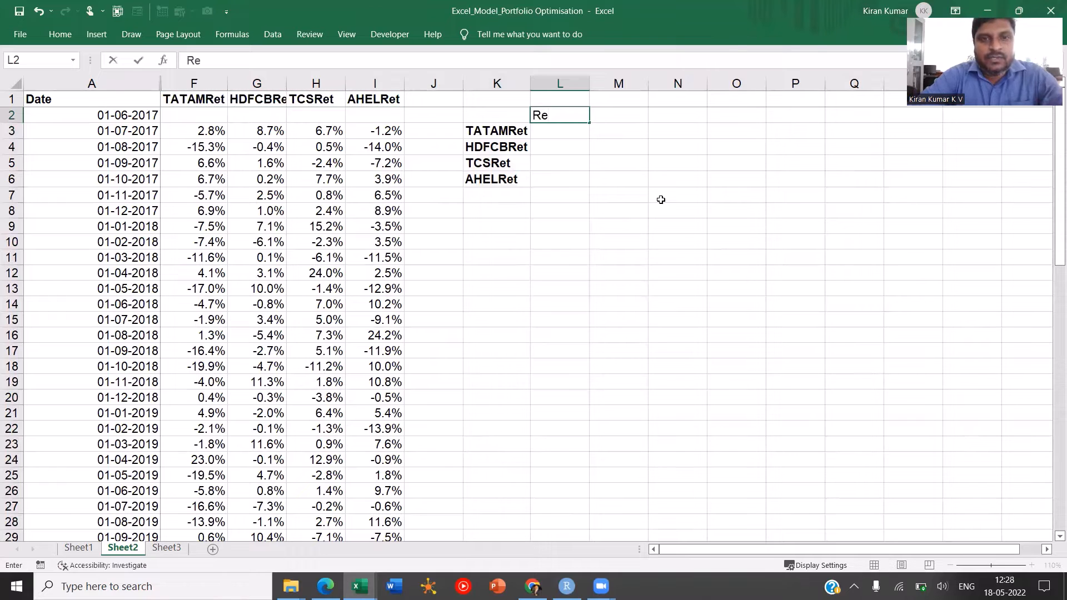
text(tunr)
key(Return)
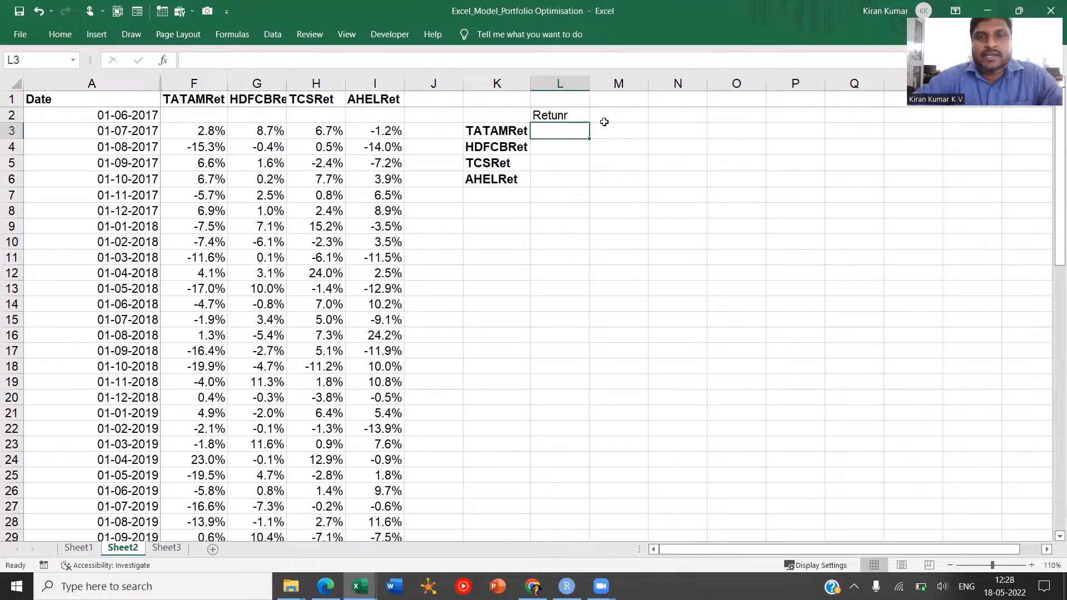
double_click(577, 119)
key(BackSpace)
key(BackSpace)
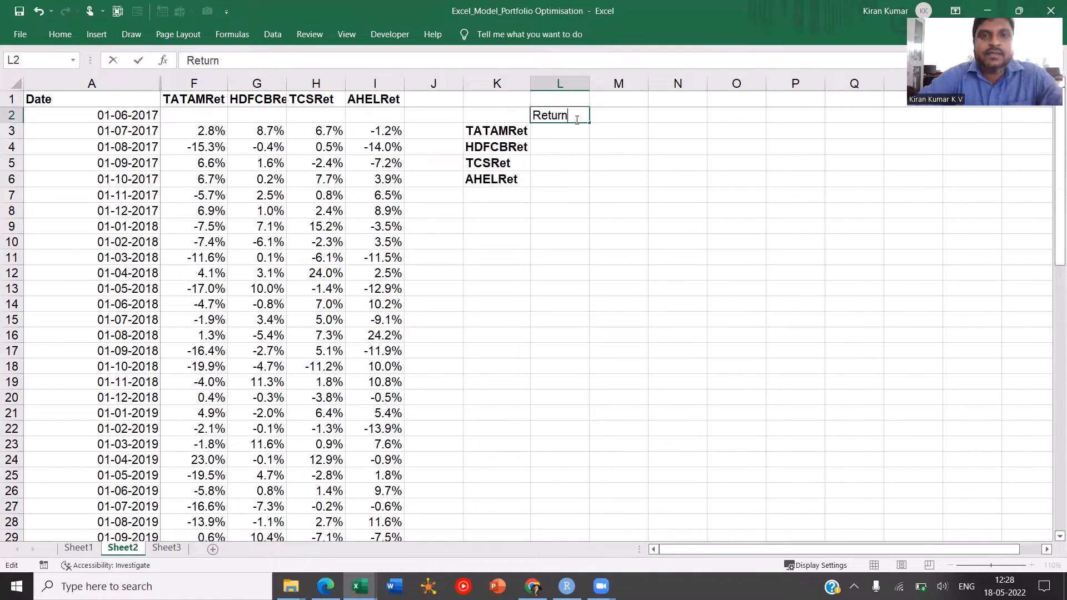
key(ctrl+Return)
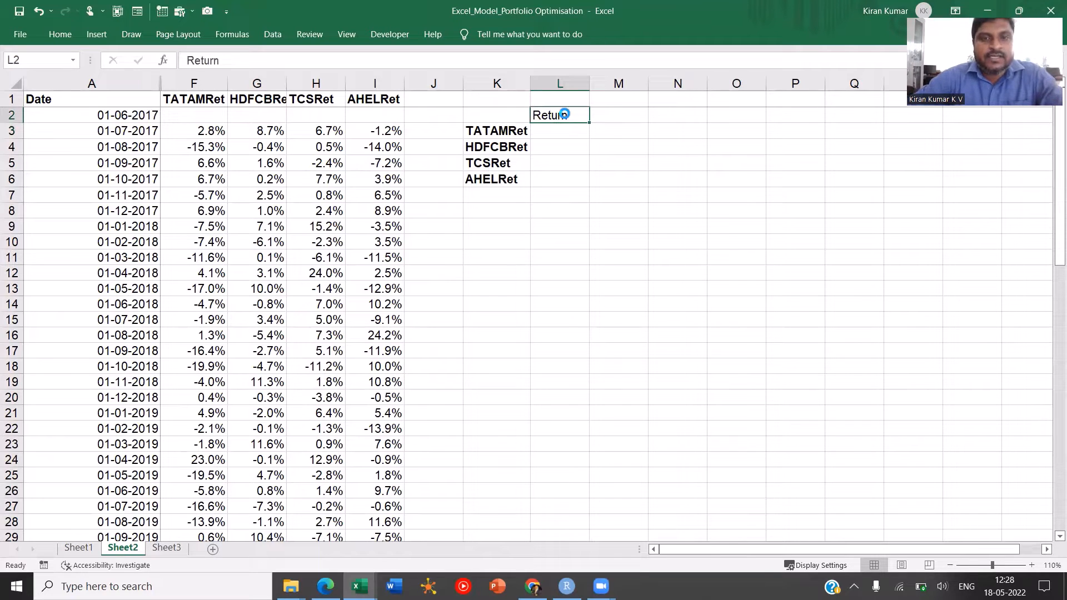
key(ctrl+b)
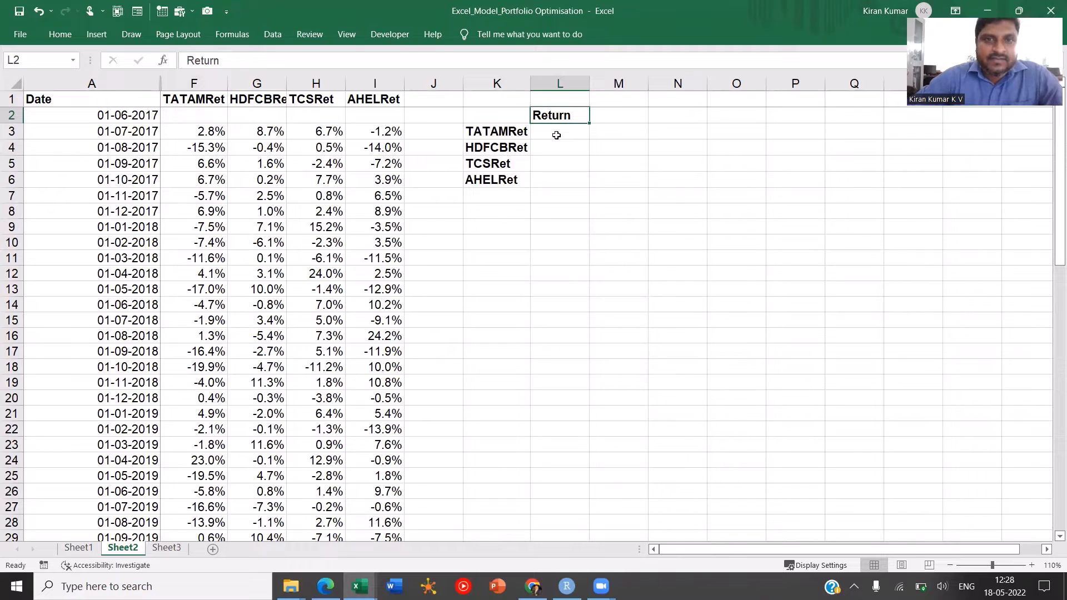
Step: Link L3 beside TATAMRet to the TATAM annual return with the formula =F65
click(544, 137)
text(=)
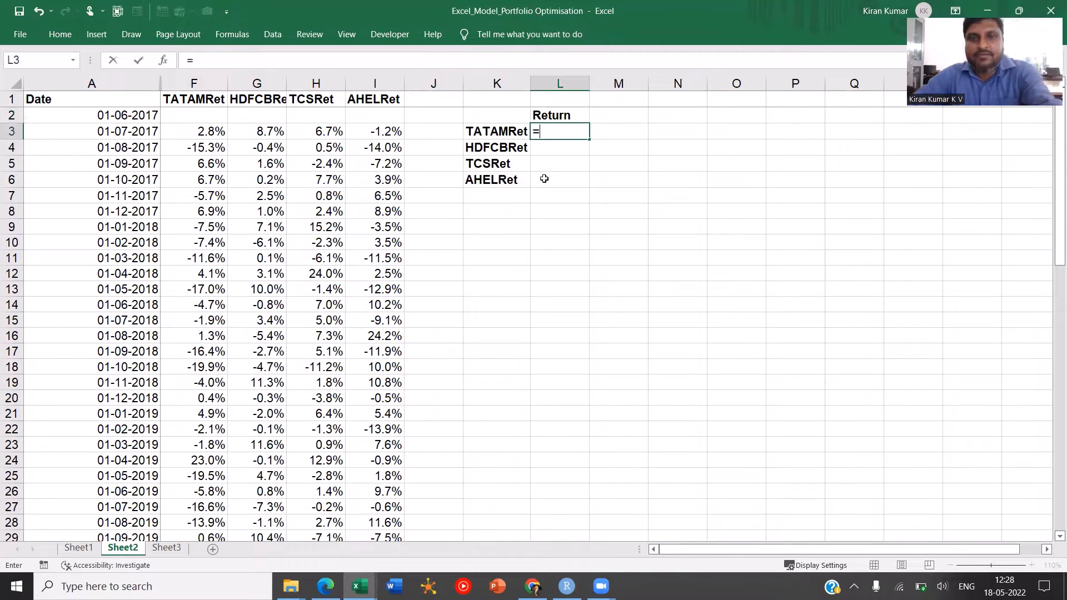
scroll(277, 471, down, 20)
scroll(222, 410, down, 7)
scroll(223, 410, up, 10)
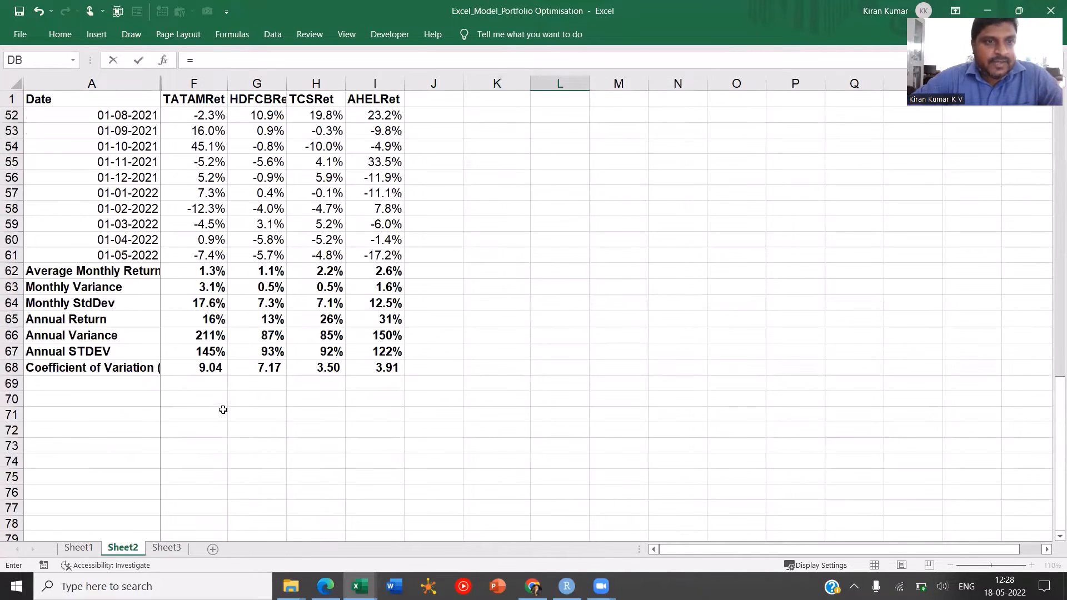
click(195, 322)
key(Return)
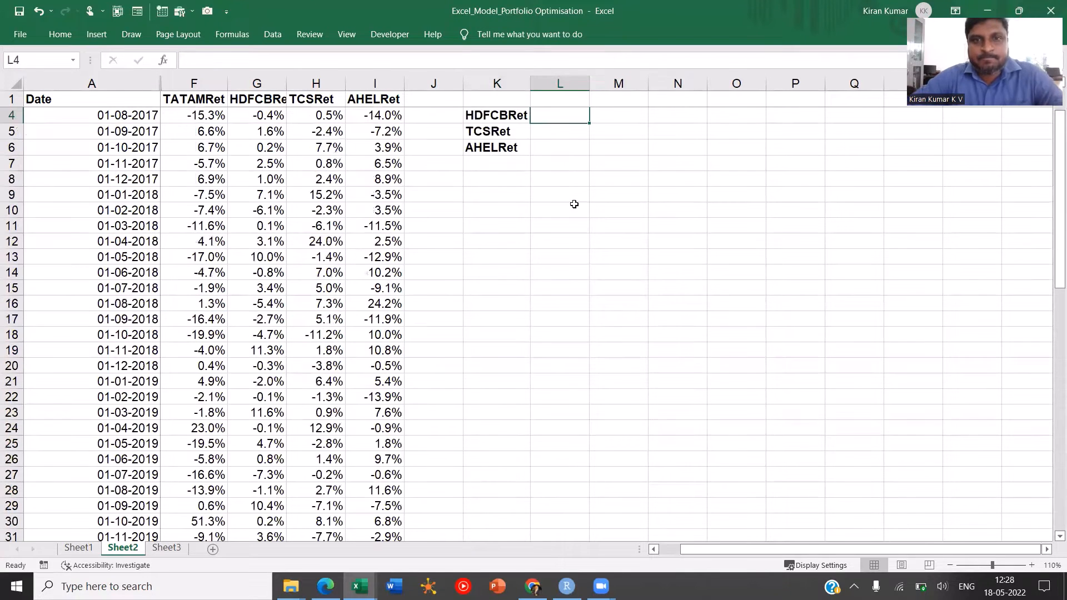
Step: Link L4 beside HDFCBRet to the HDFCB annual return in cell G65
text(=)
scroll(222, 440, down, 20)
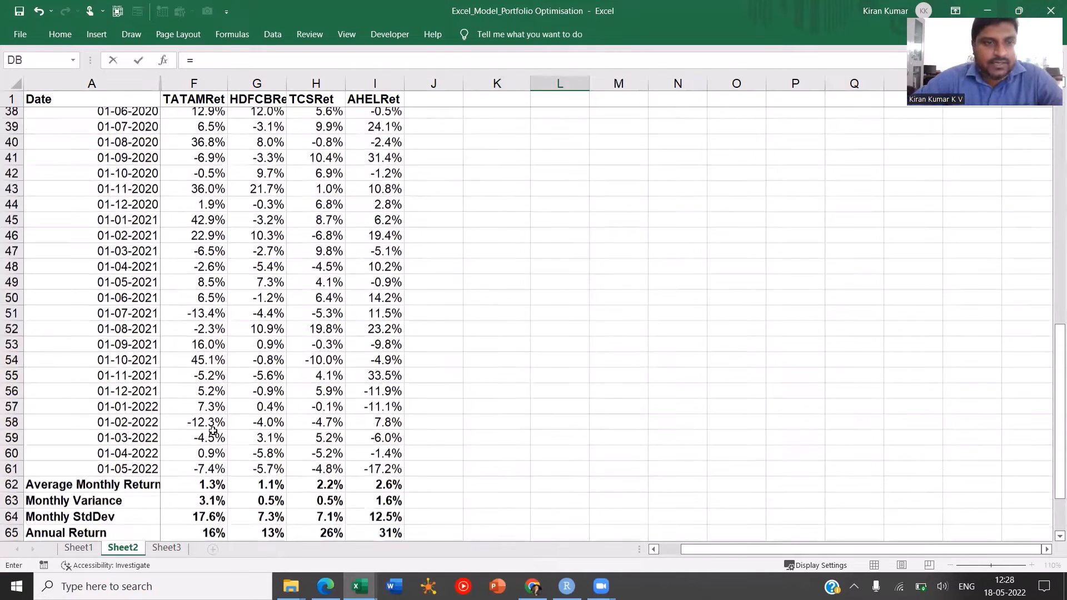
scroll(243, 319, up, 7)
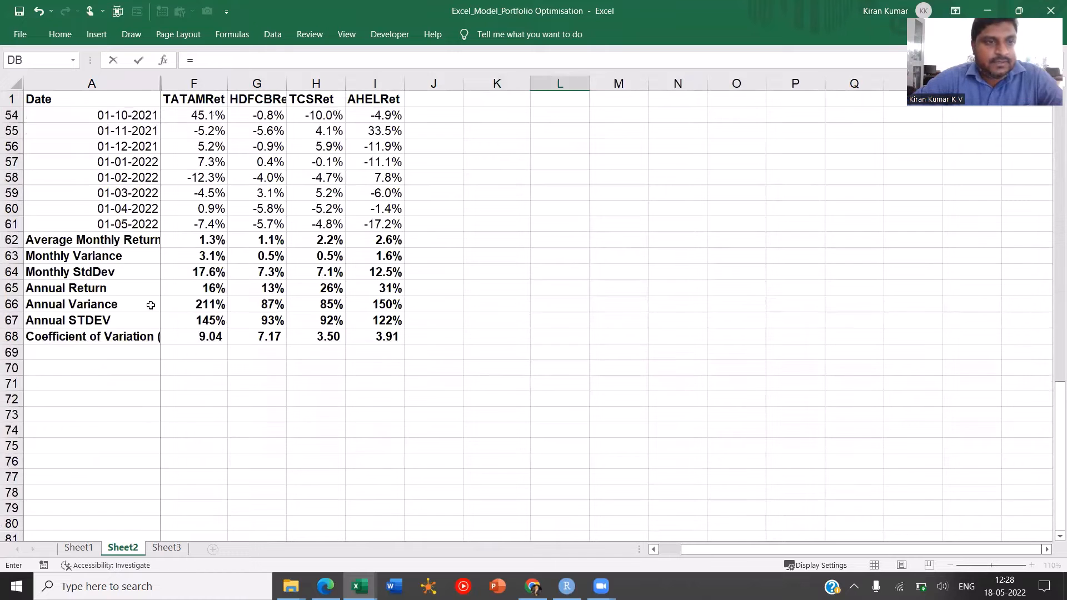
click(272, 289)
key(shift+Return)
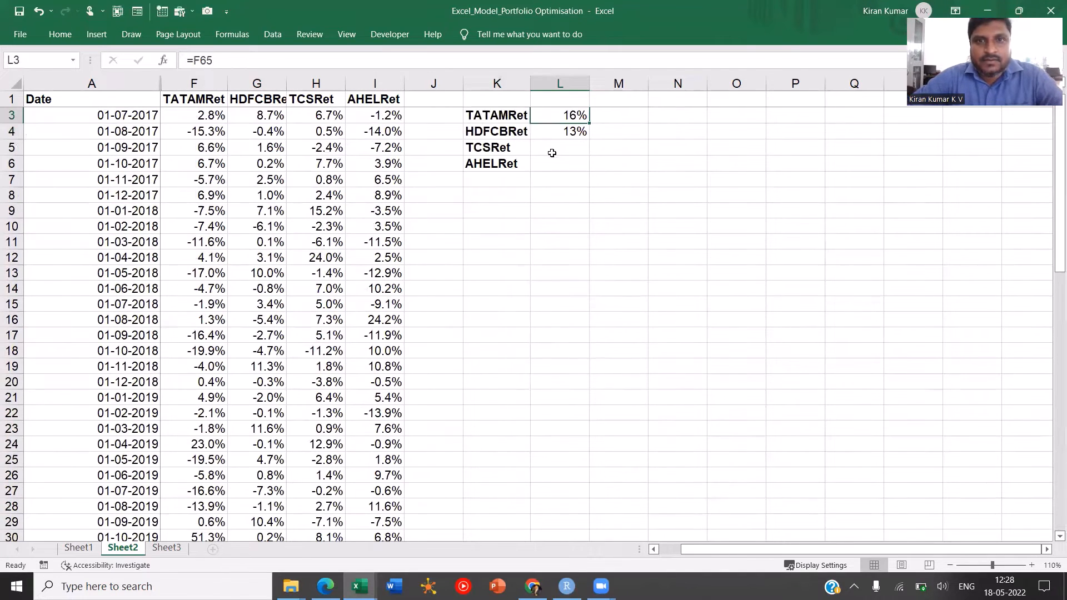
Step: Link L5 beside TCSRet to the TCS annual return with the formula =H65
click(552, 153)
text(=)
scroll(269, 402, down, 20)
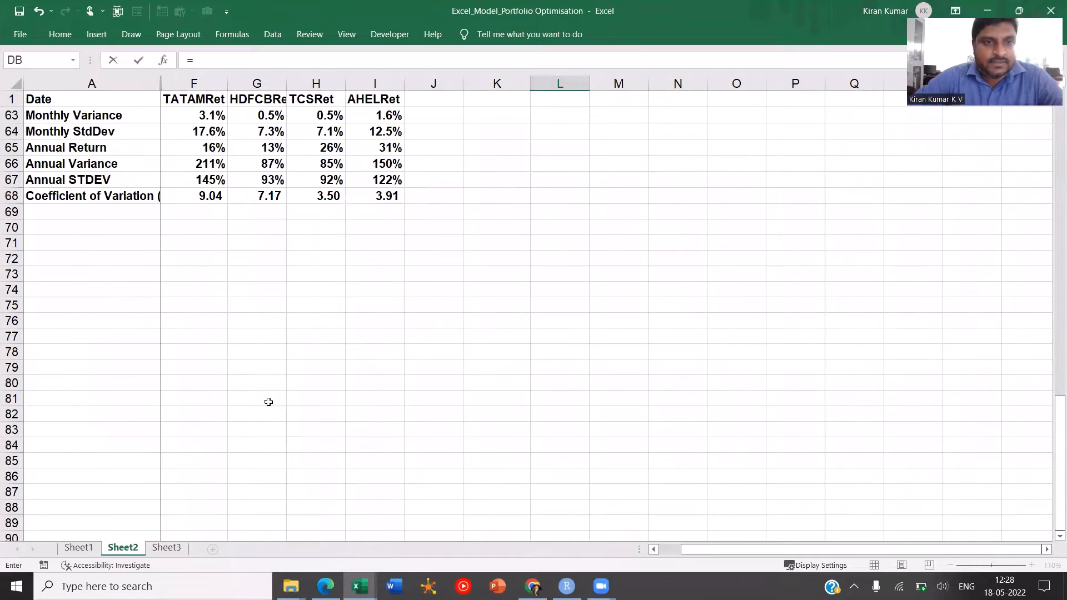
click(326, 146)
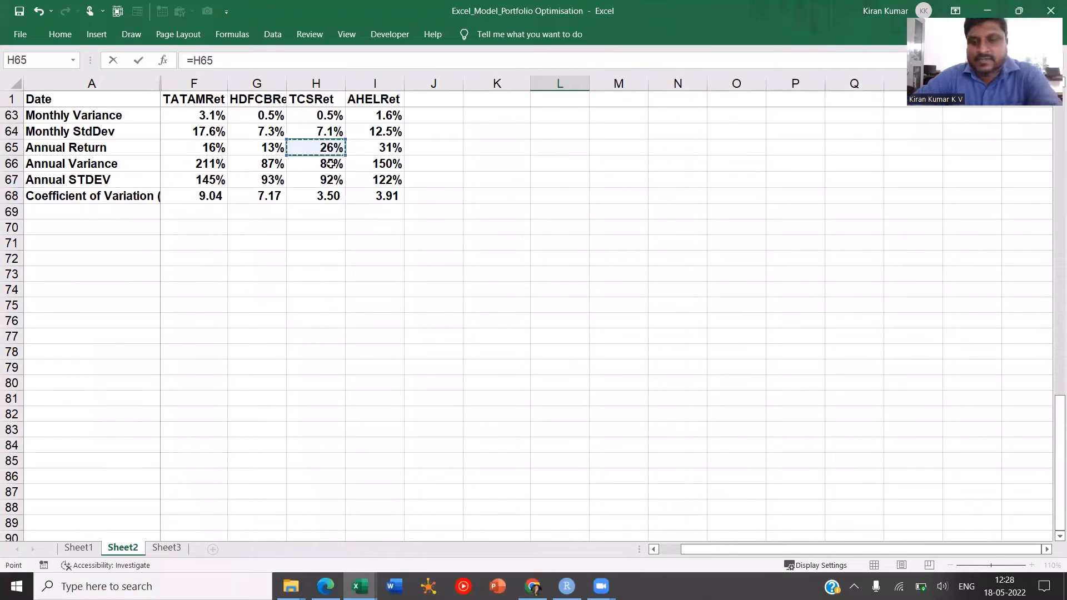
key(Return)
Step: Link L6 beside AHELRet to the AHEL annual return in cell I65
text(=)
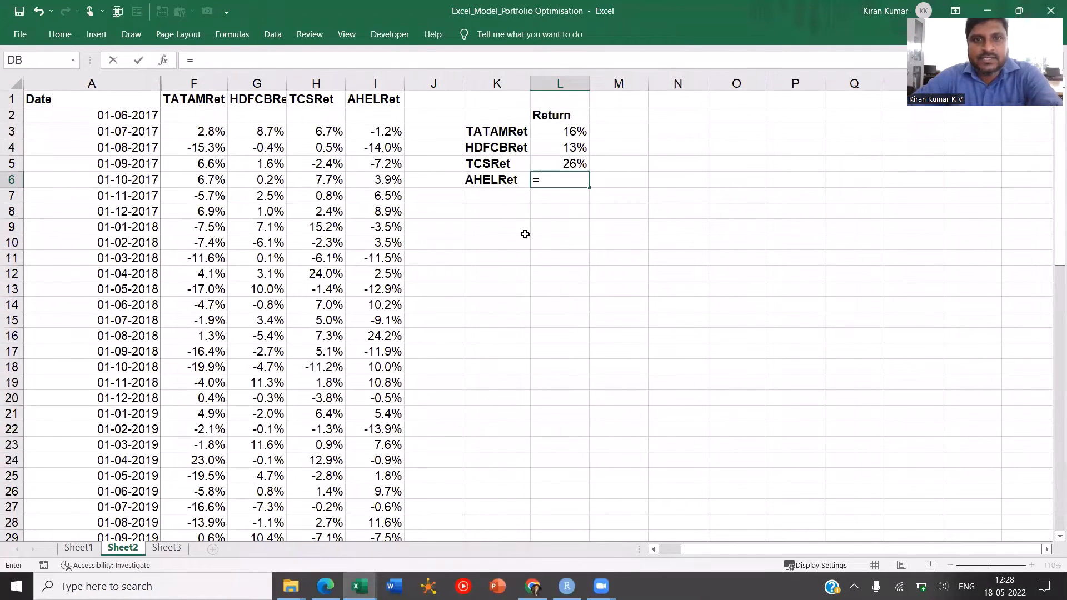
scroll(327, 413, down, 17)
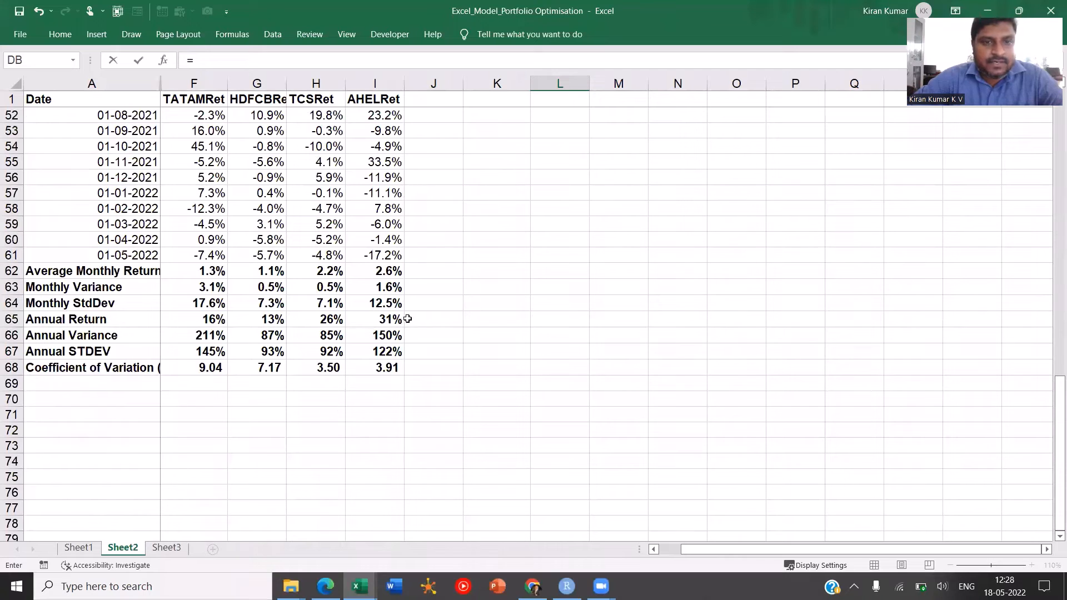
click(386, 319)
key(Return)
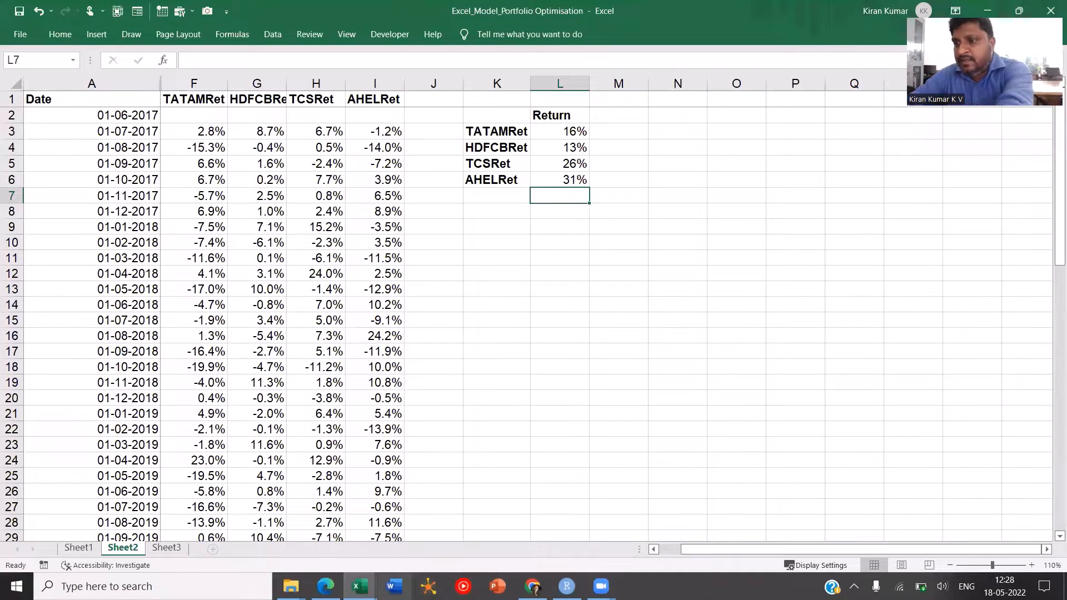
Step: Enter the label "Risk-free Ret" in K7 below the four stock labels
click(508, 202)
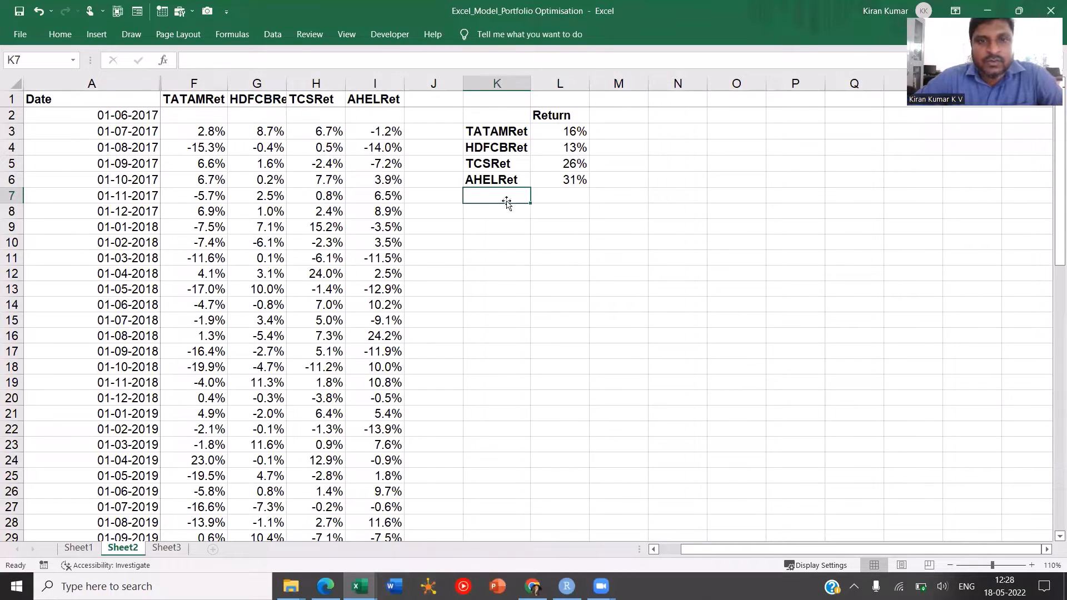
text(Risk-fre)
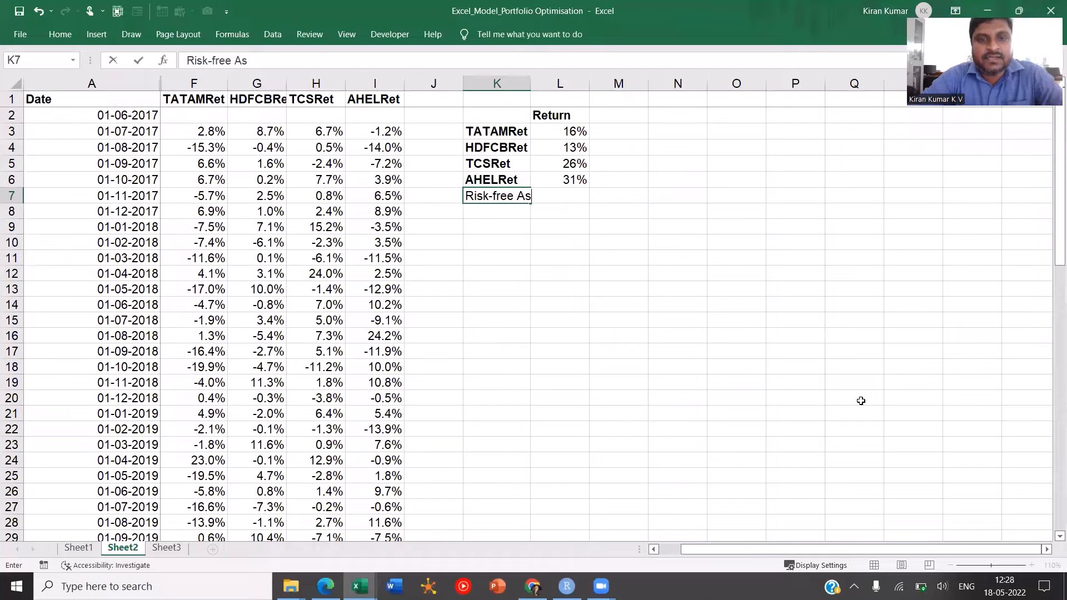
text(e A)
key(BackSpace)
text(Ret)
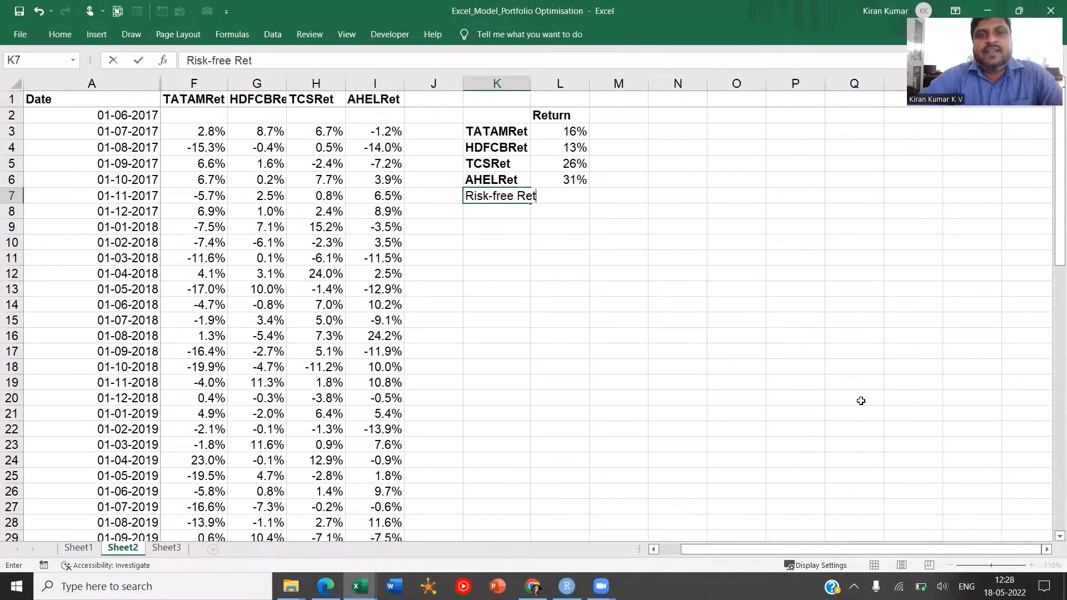
key(Tab)
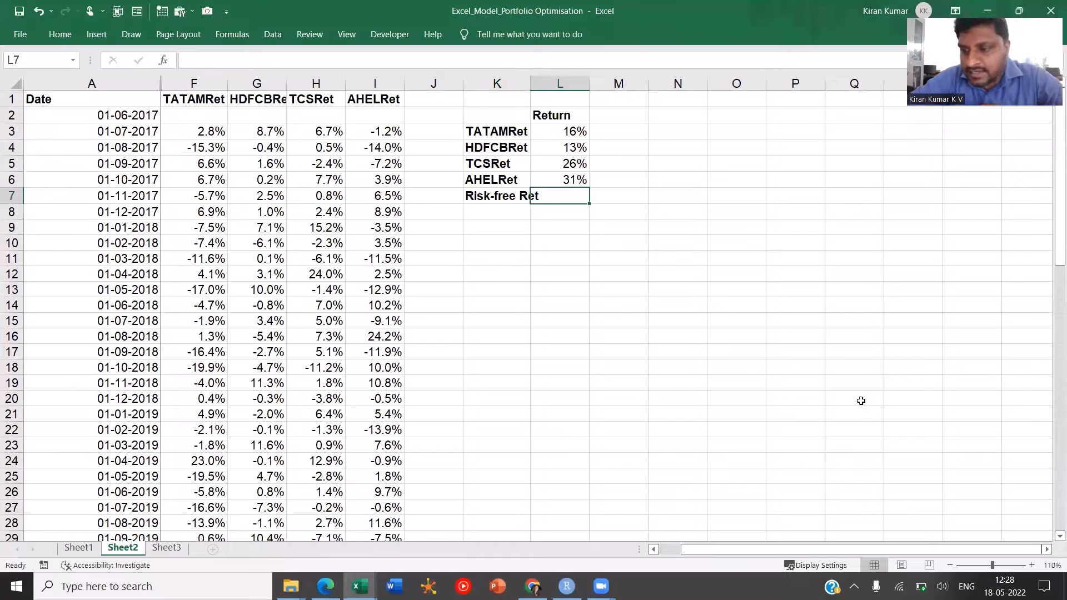
Step: Enter a risk-free return of 5.50% in cell L7
text(5.50%)
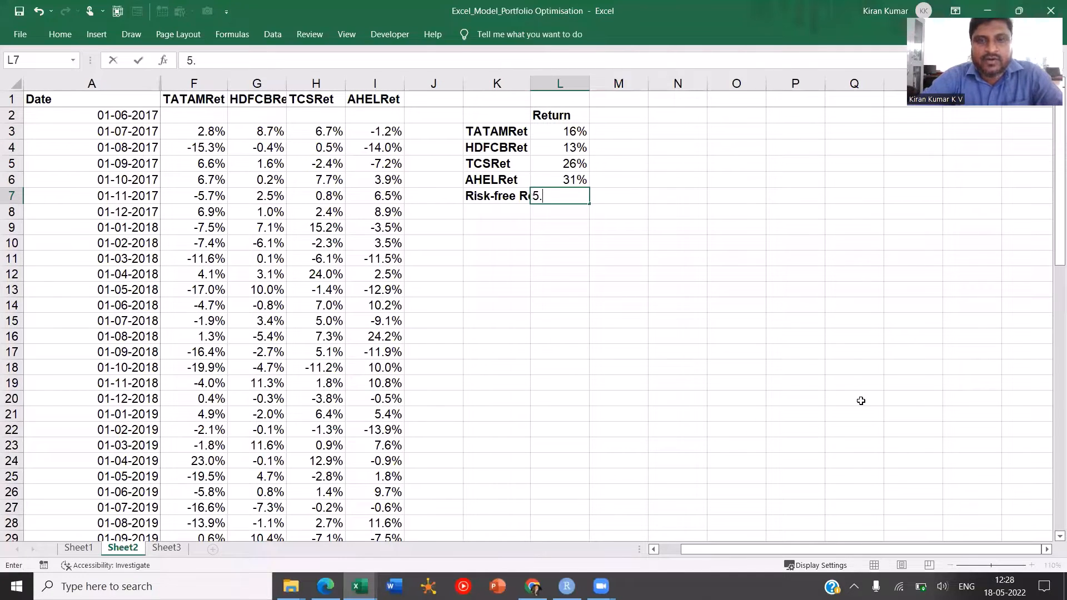
key(Return)
key(Up)
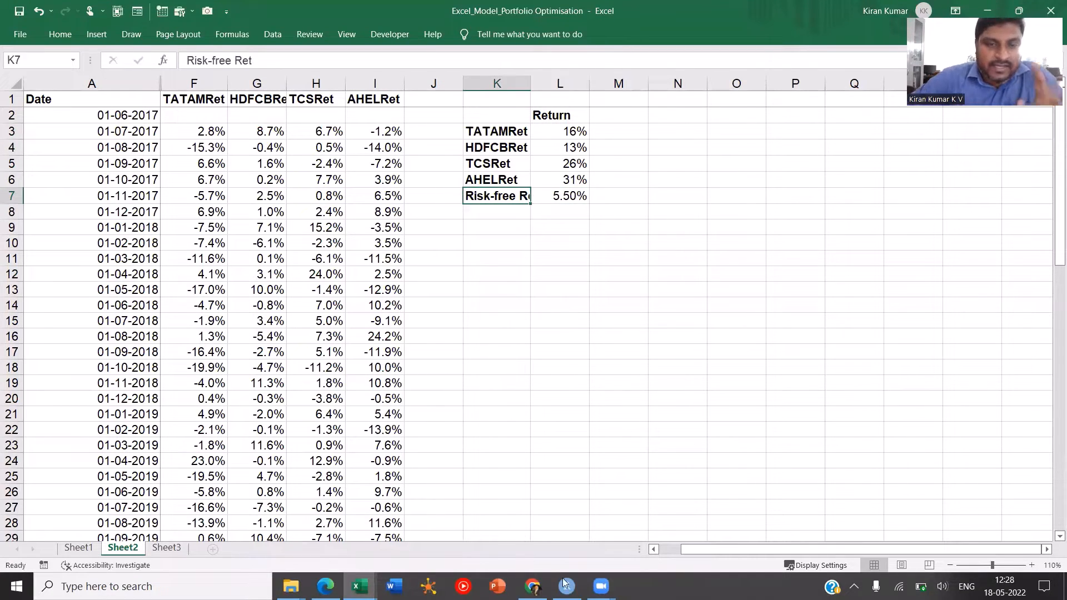
Step: Switch to Chrome, search for "rbi website" in a new tab and open the Reserve Bank of India site
click(532, 586)
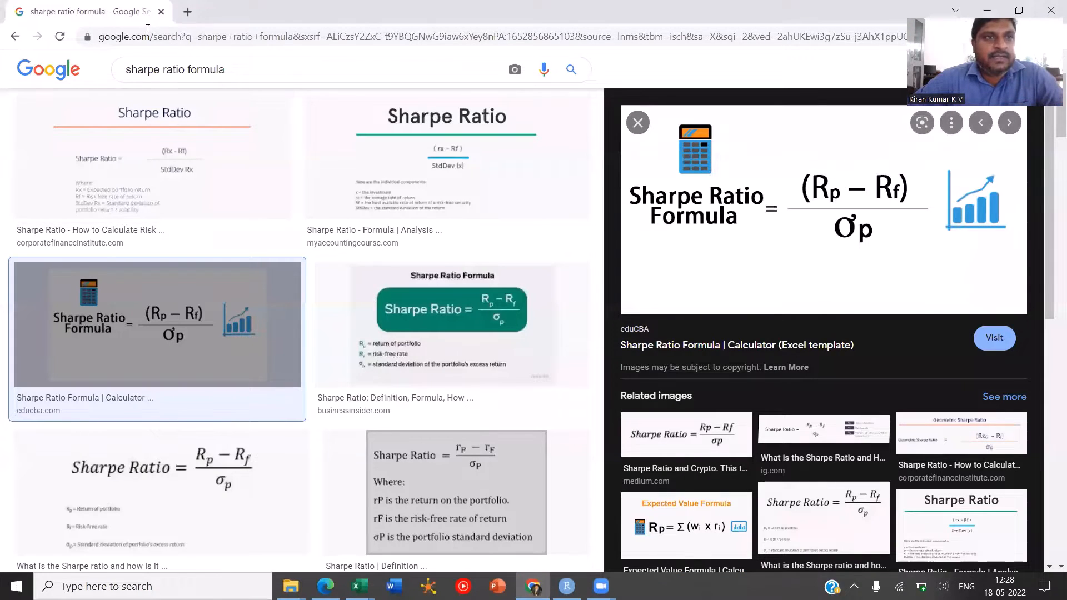
click(148, 29)
key(ctrl+t)
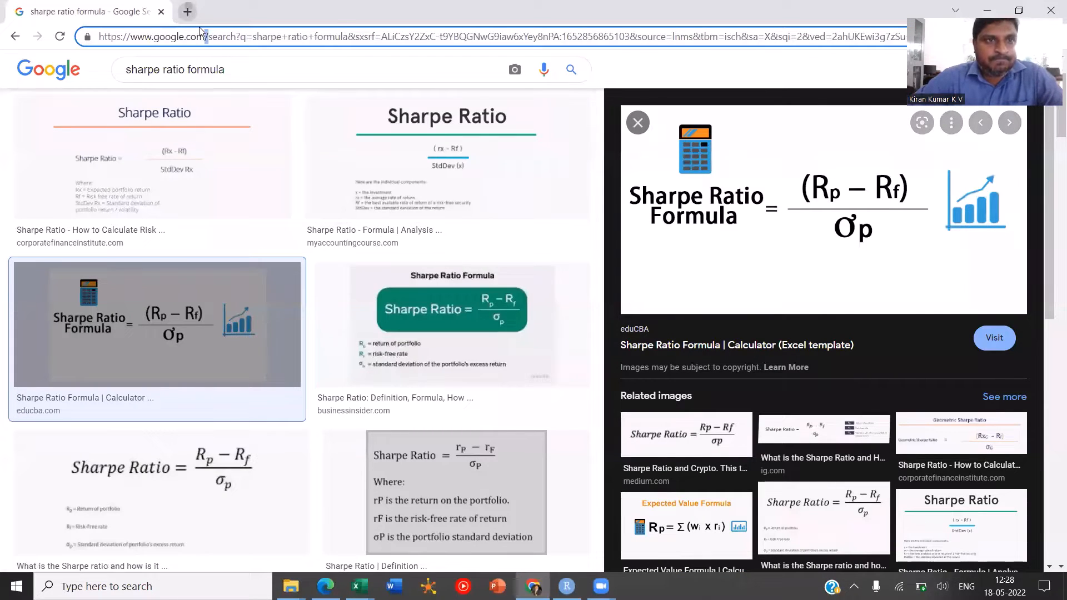
text(rbi we)
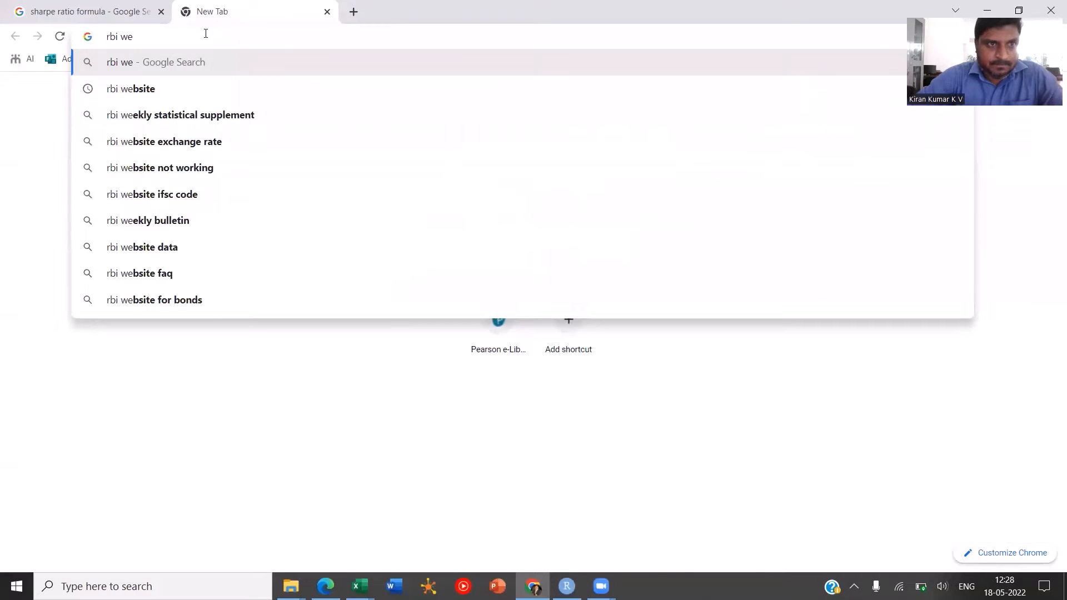
key(Down)
key(Return)
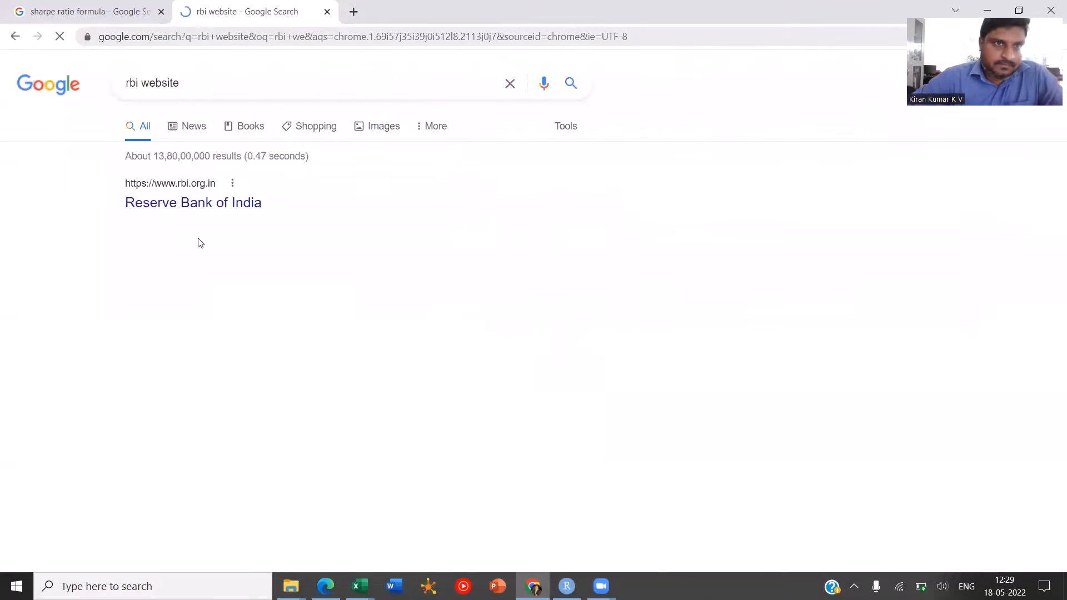
click(186, 205)
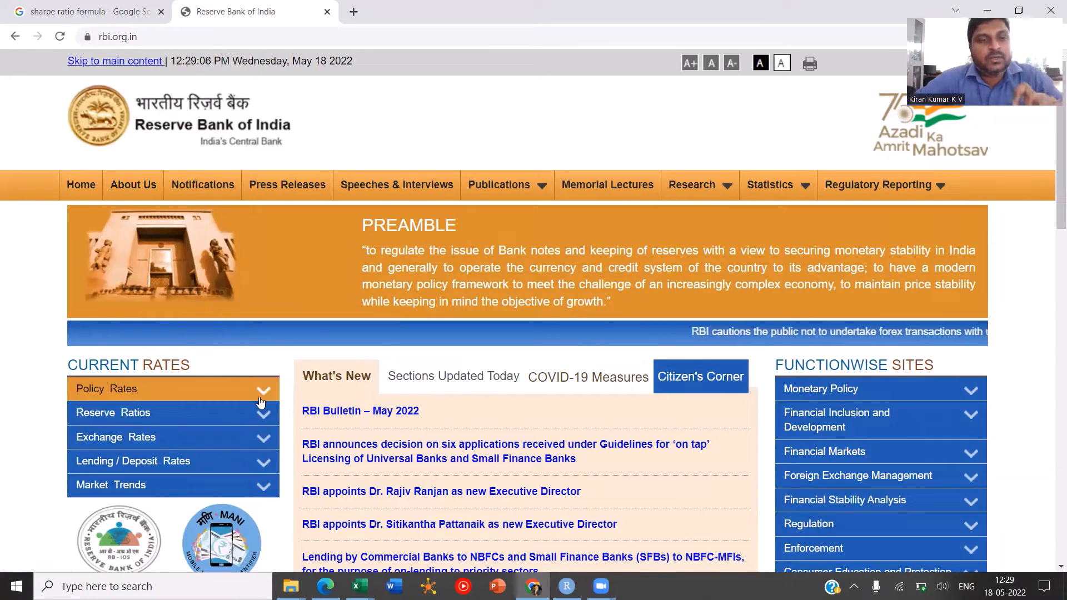
Step: Expand Market Trends under Current Rates and examine the government bond and T-bill yields
click(260, 487)
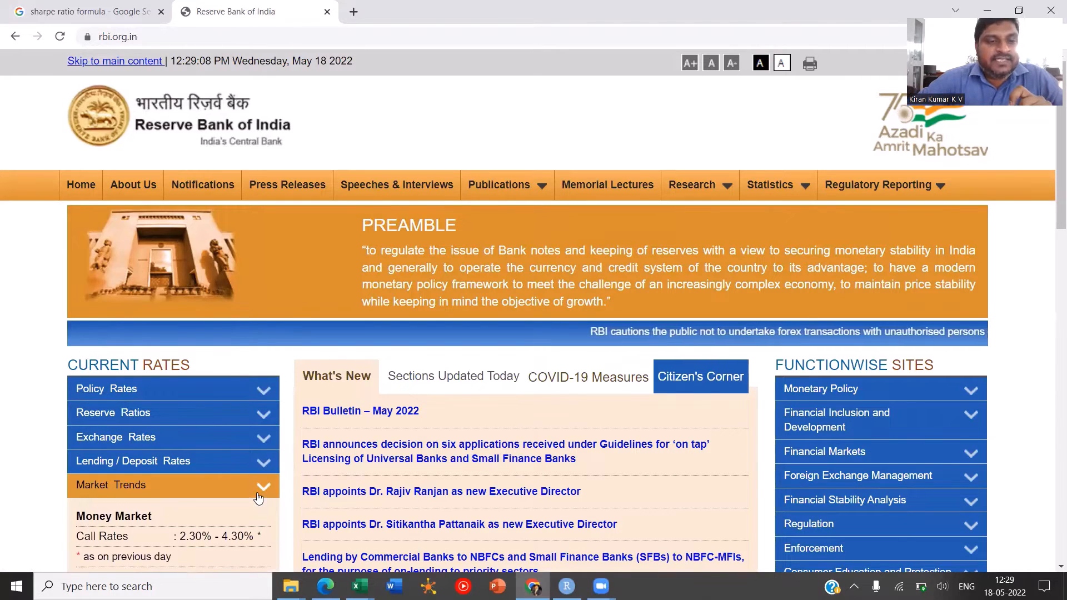
scroll(216, 439, down, 4)
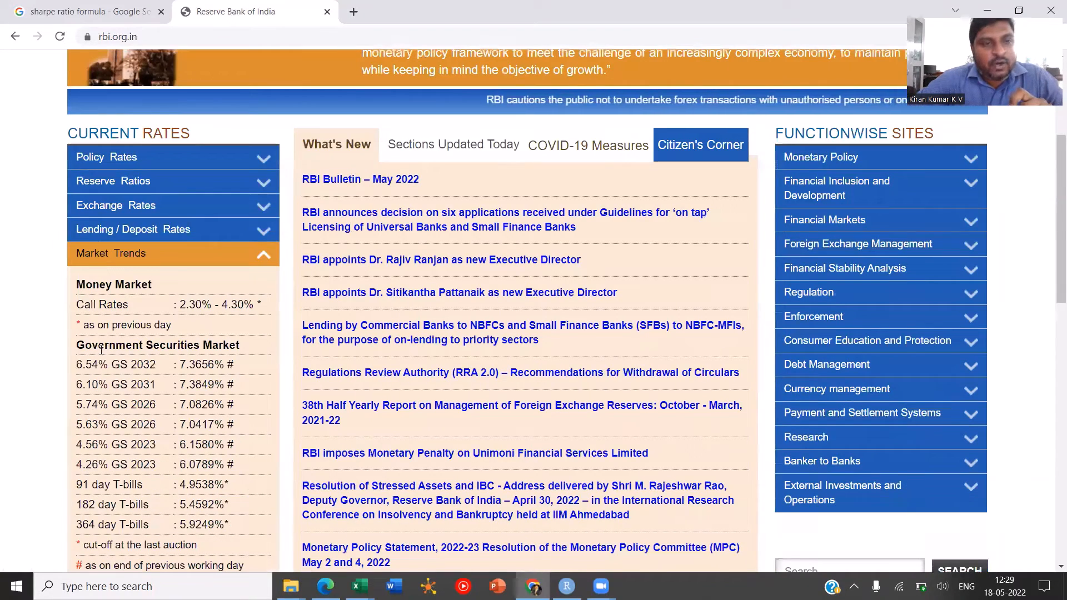
drag(99, 345, 231, 347)
click(231, 347)
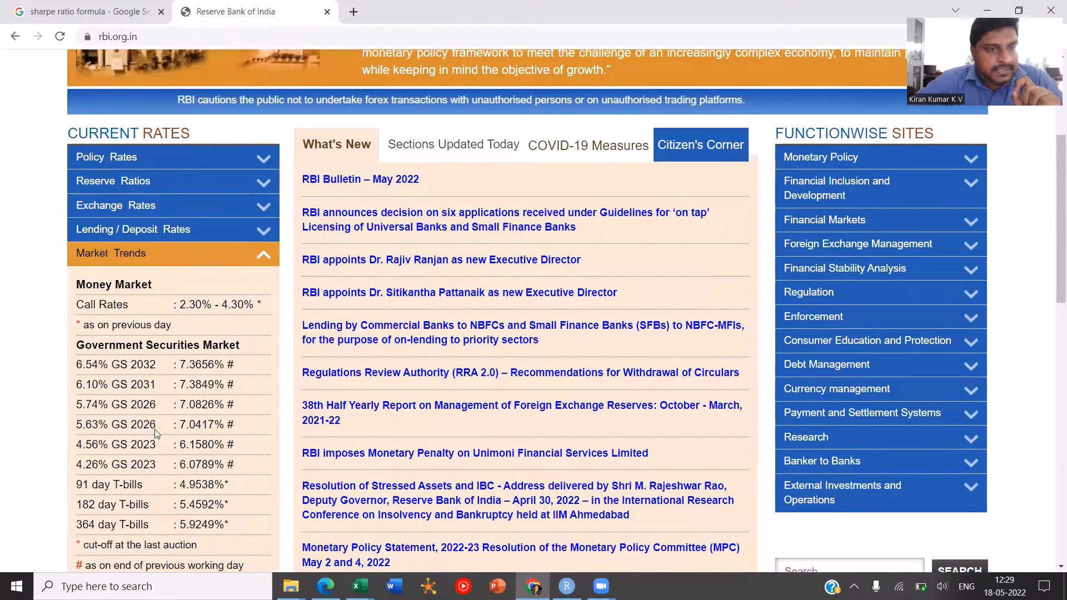
double_click(143, 364)
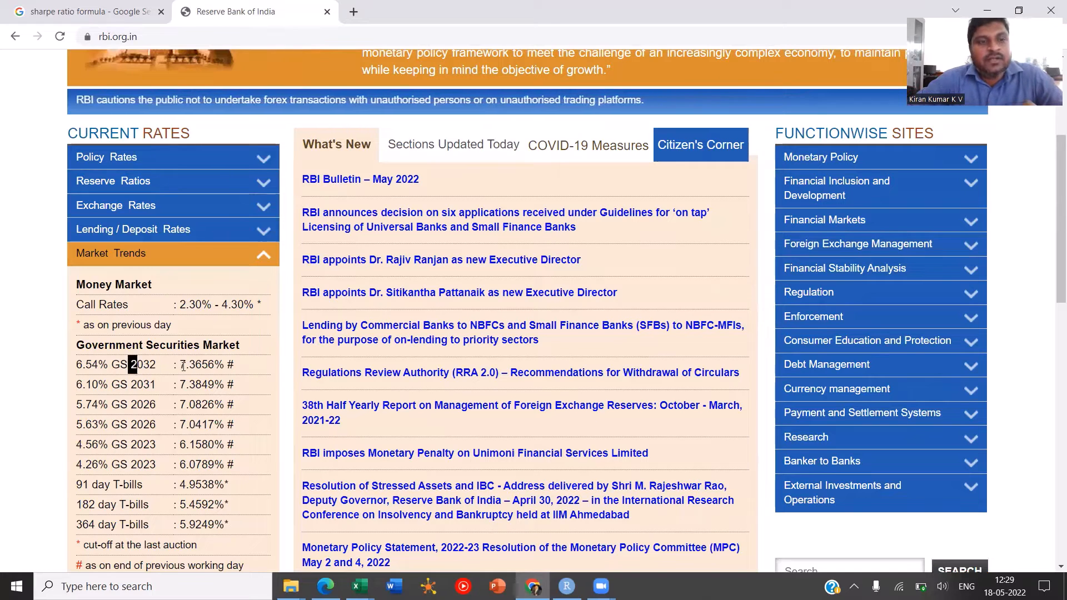
click(192, 368)
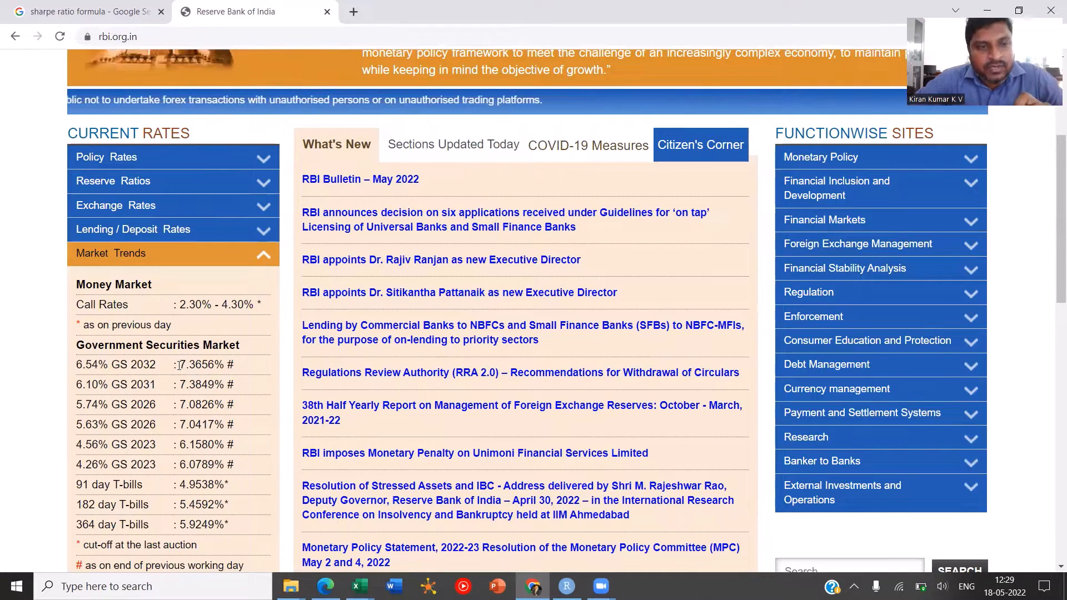
drag(178, 365, 208, 365)
click(230, 369)
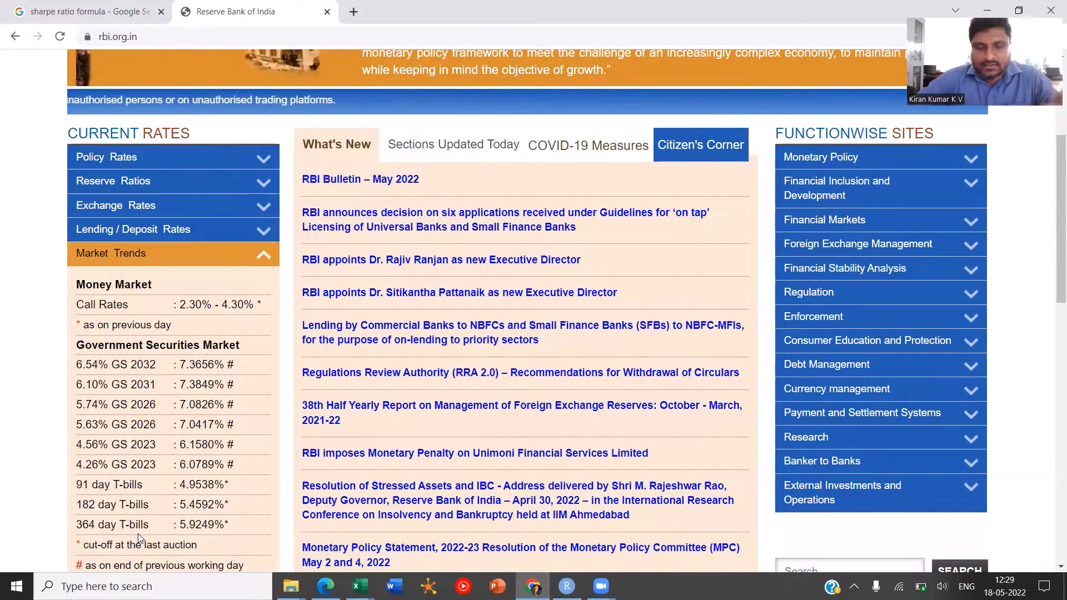
double_click(186, 525)
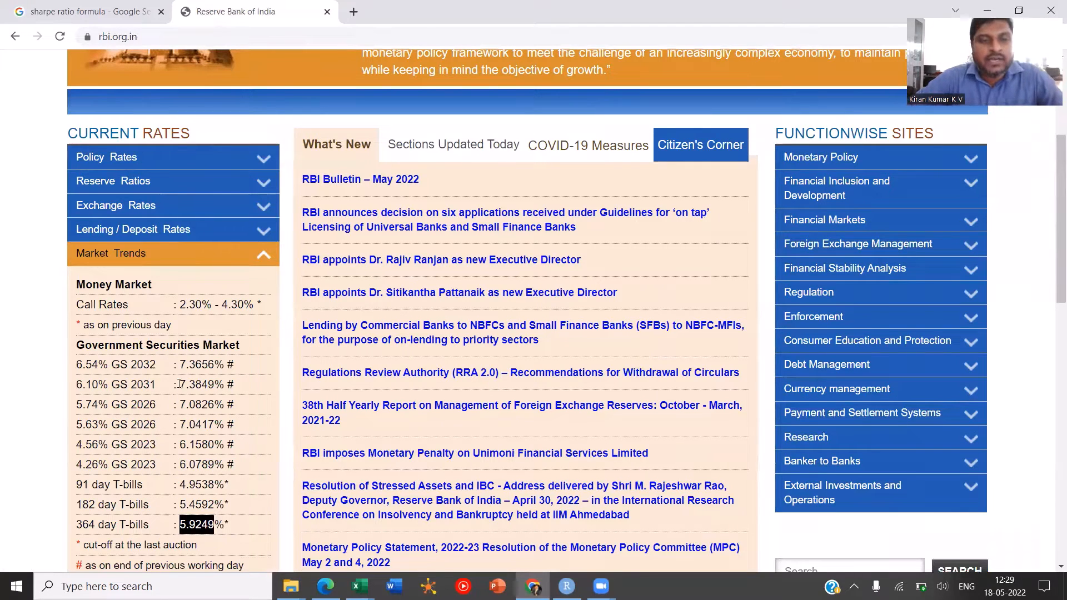
Step: Copy the 6.54% GS 2032 yield of 7.3656% into L7 of the Excel workbook as the risk-free return, and fit column K to its labels
drag(183, 365, 224, 368)
key(ctrl+c)
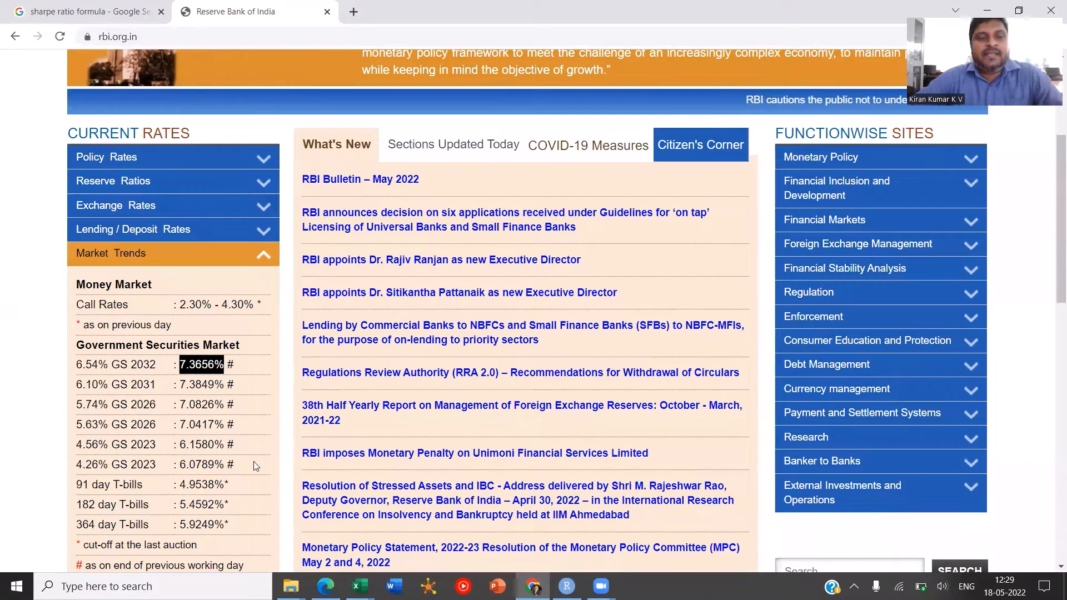
key(alt+Tab)
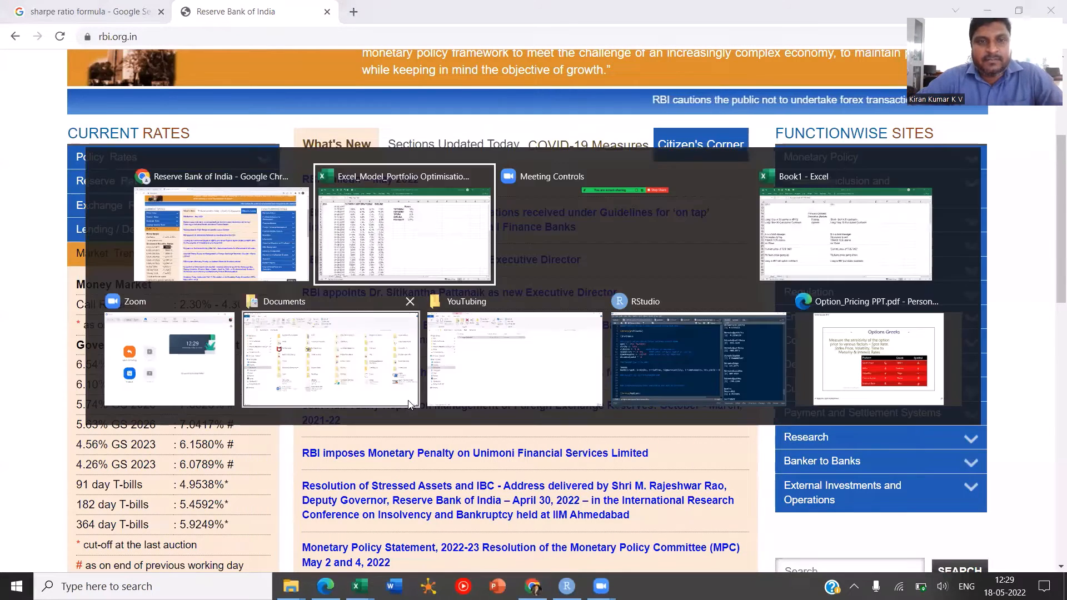
double_click(558, 197)
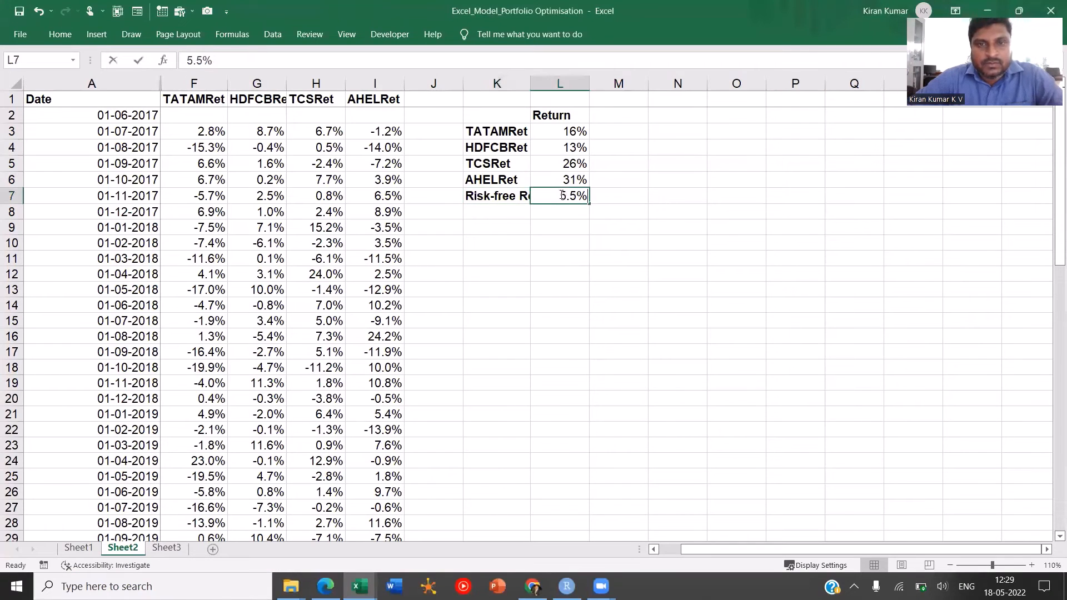
drag(554, 196, 629, 199)
key(ctrl+v)
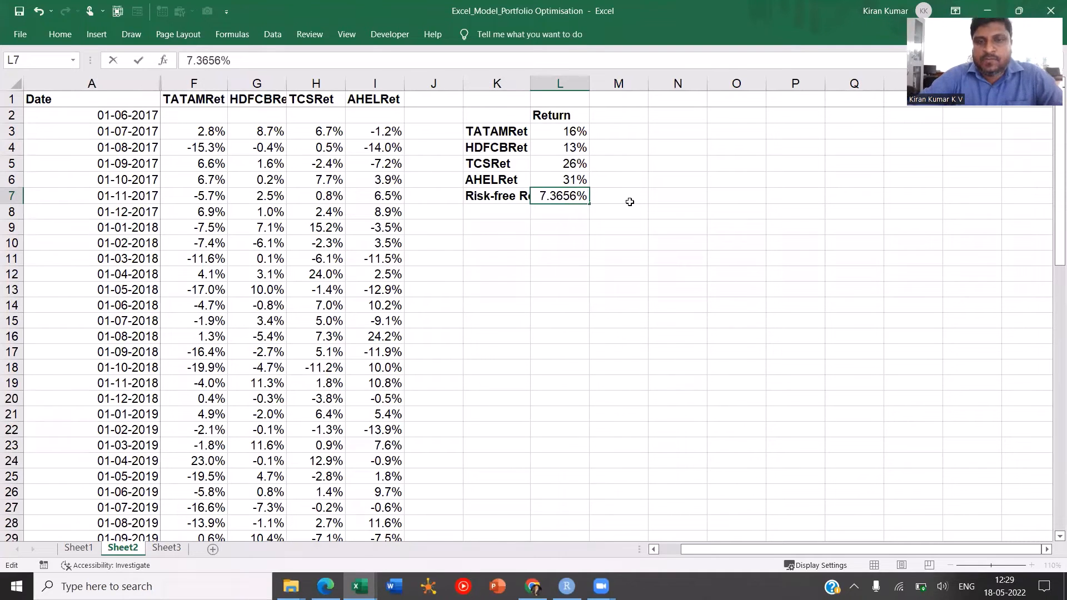
key(Return)
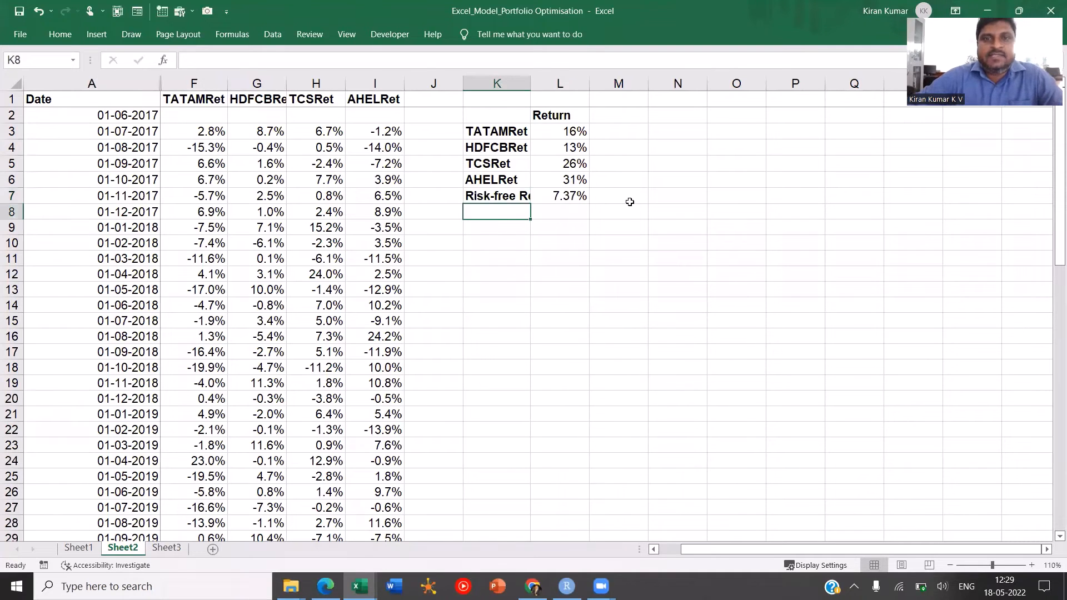
double_click(536, 84)
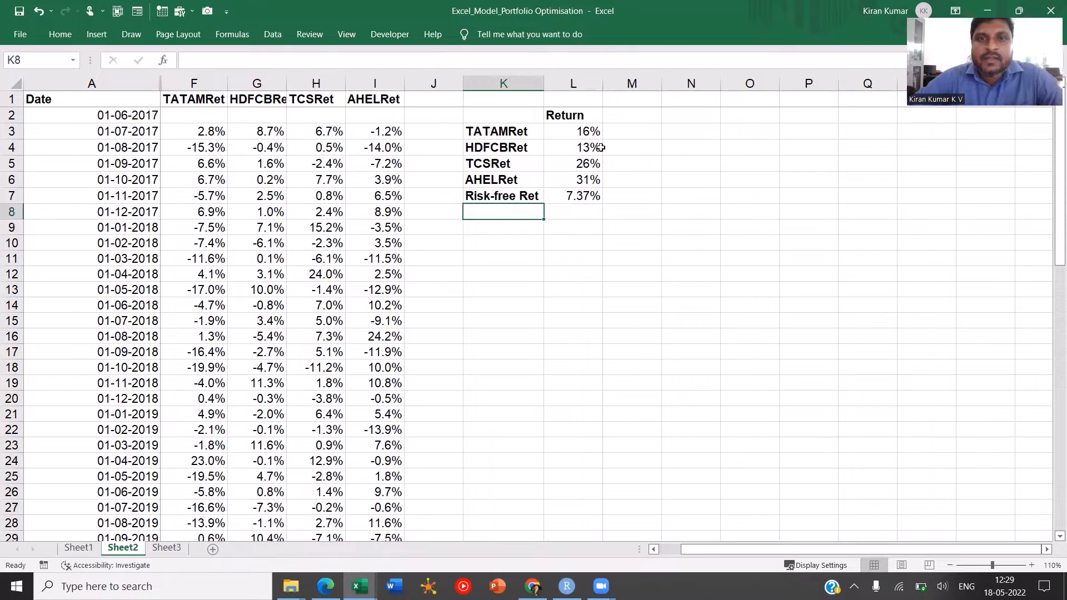
click(641, 118)
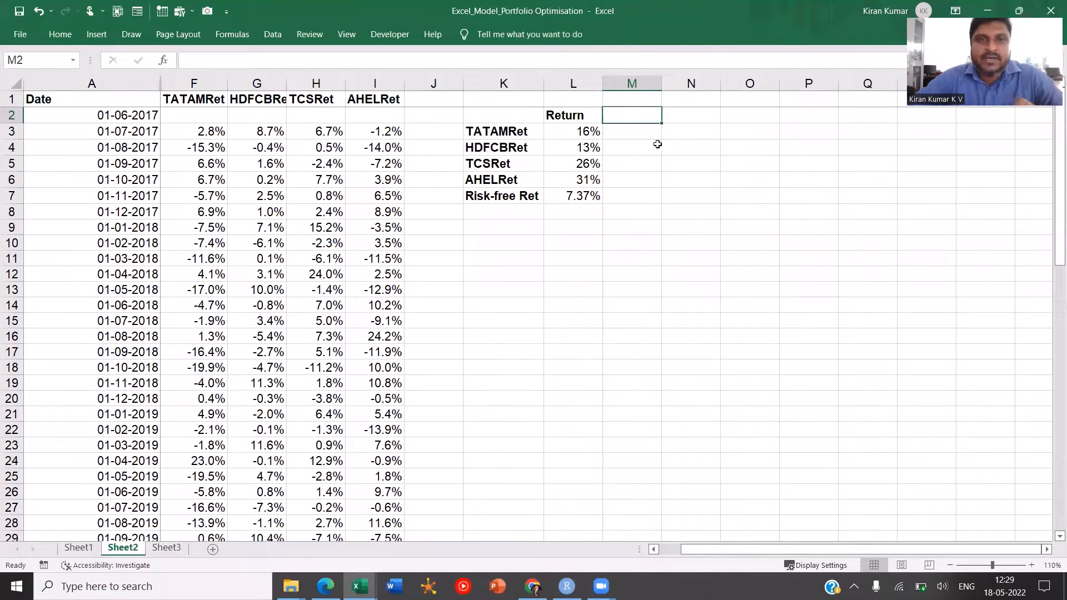
click(496, 133)
click(528, 149)
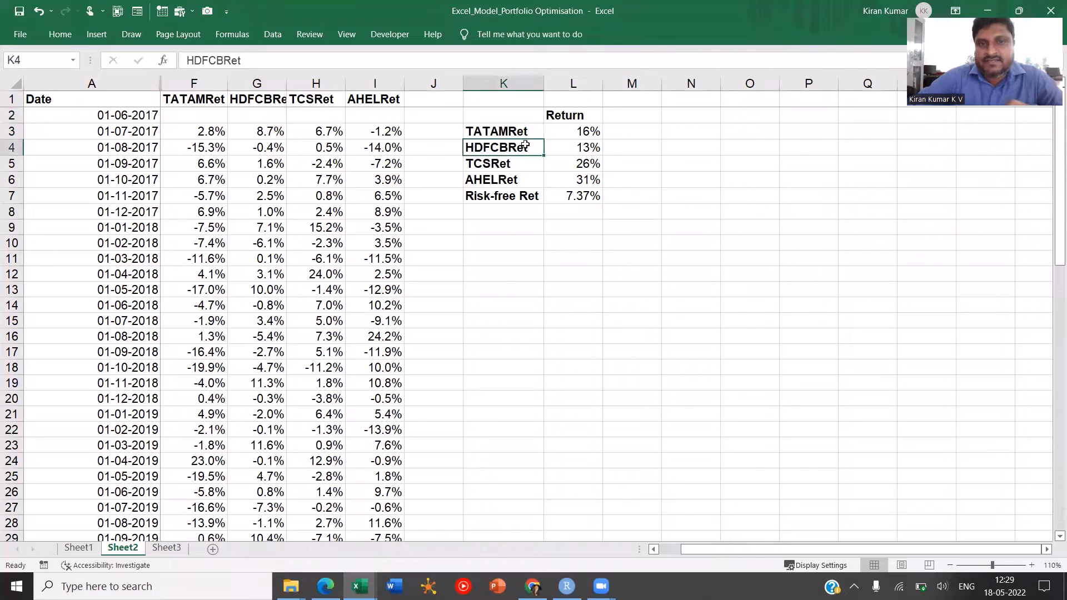
click(517, 134)
click(522, 168)
click(508, 133)
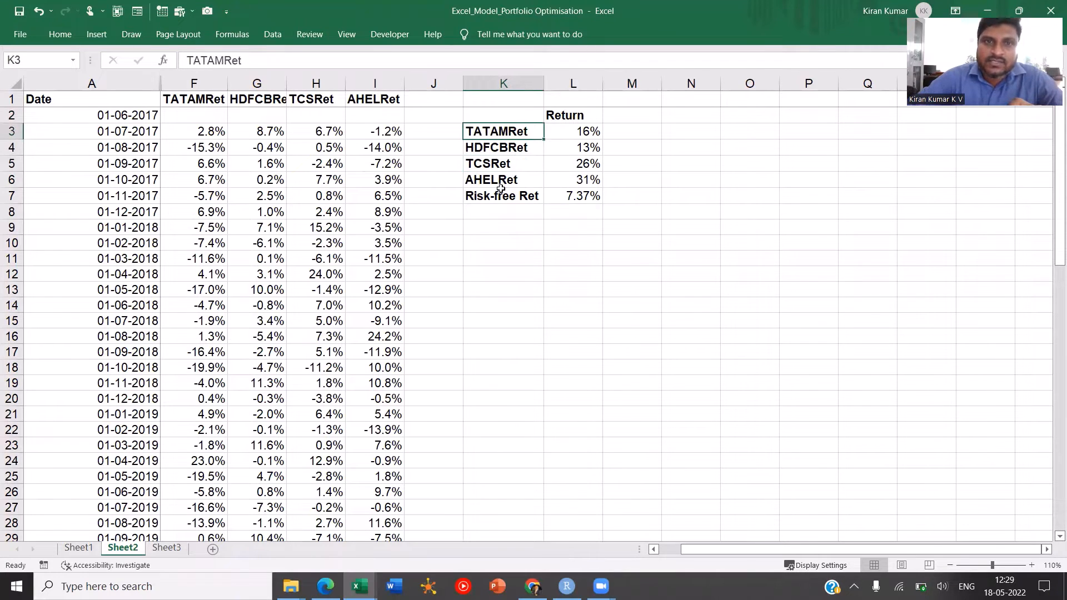
click(501, 195)
click(501, 180)
click(502, 150)
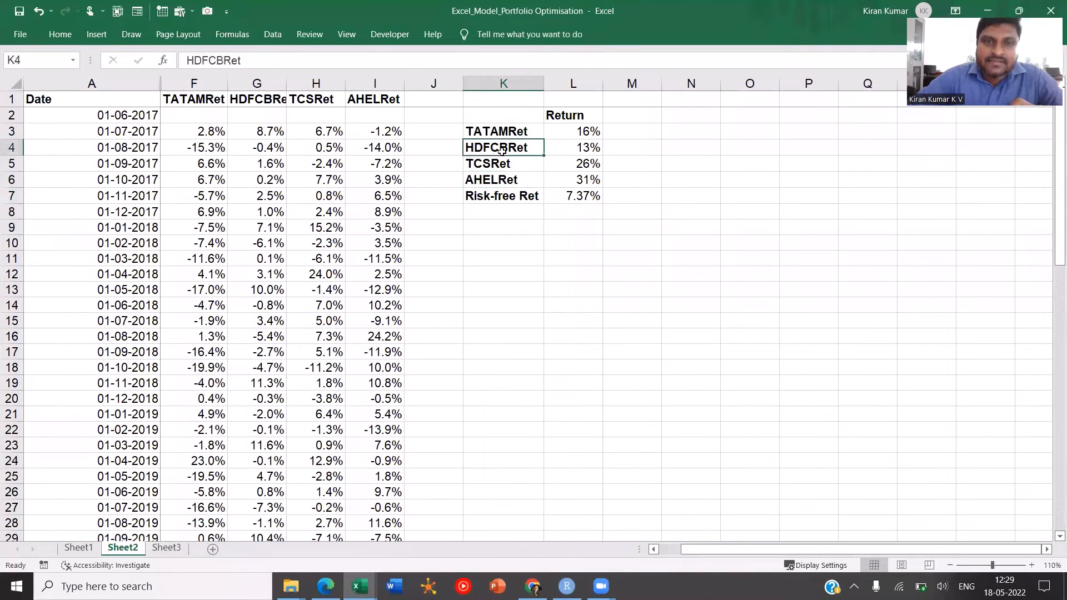
click(511, 131)
click(522, 148)
click(517, 166)
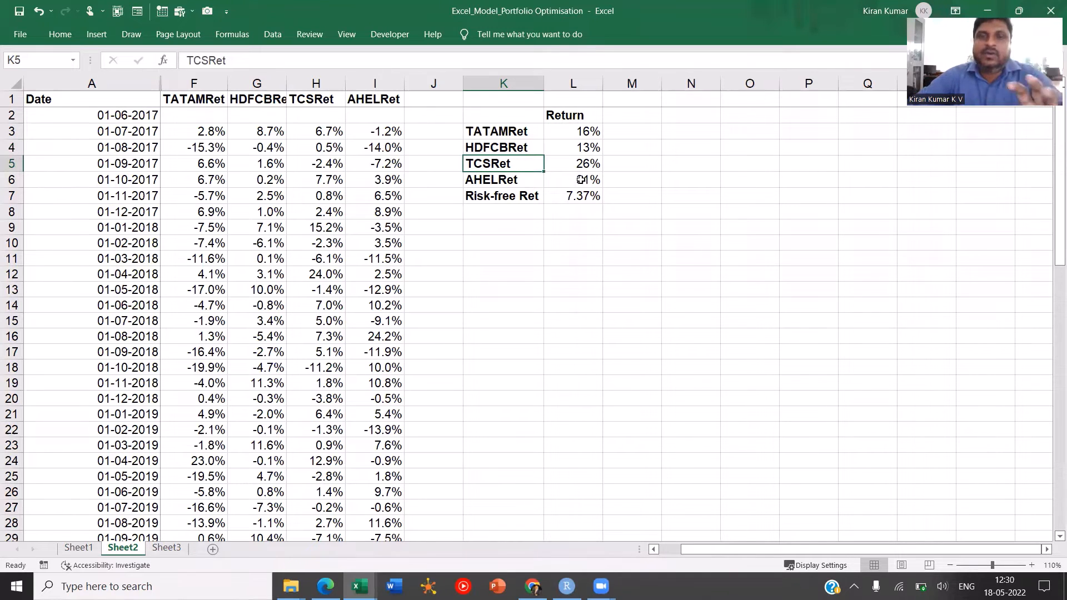
click(718, 116)
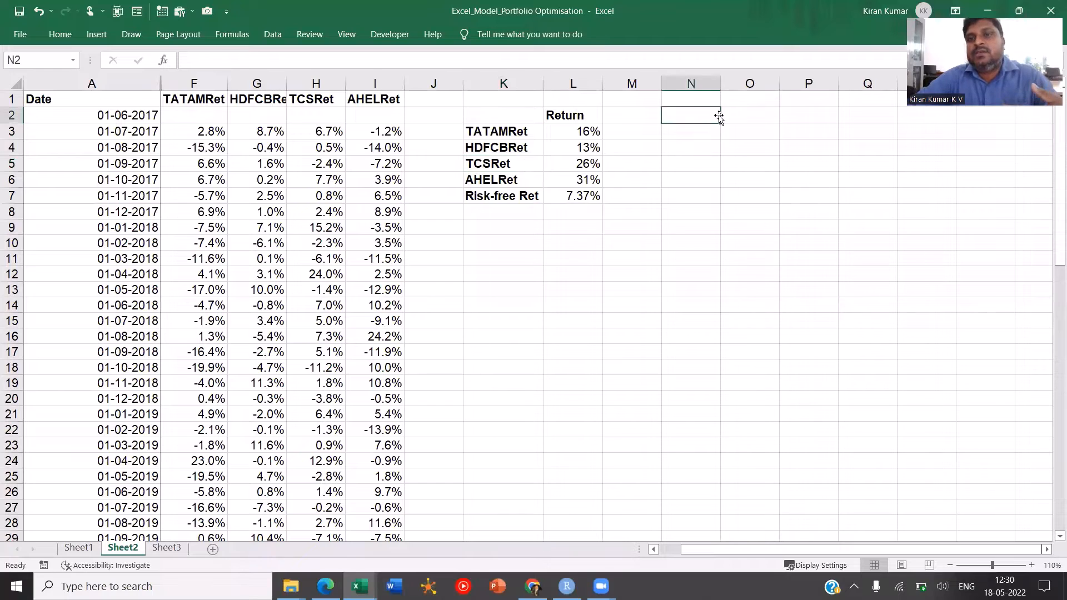
Step: Enter the heading "Covariance Matrix" in cell N2
text(Co)
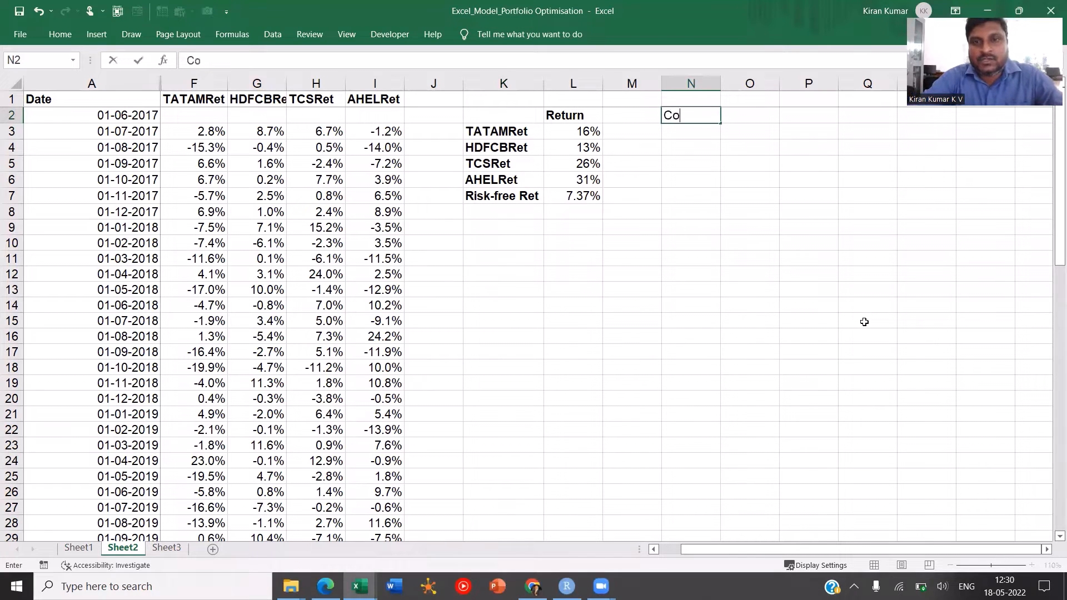
text(variance )
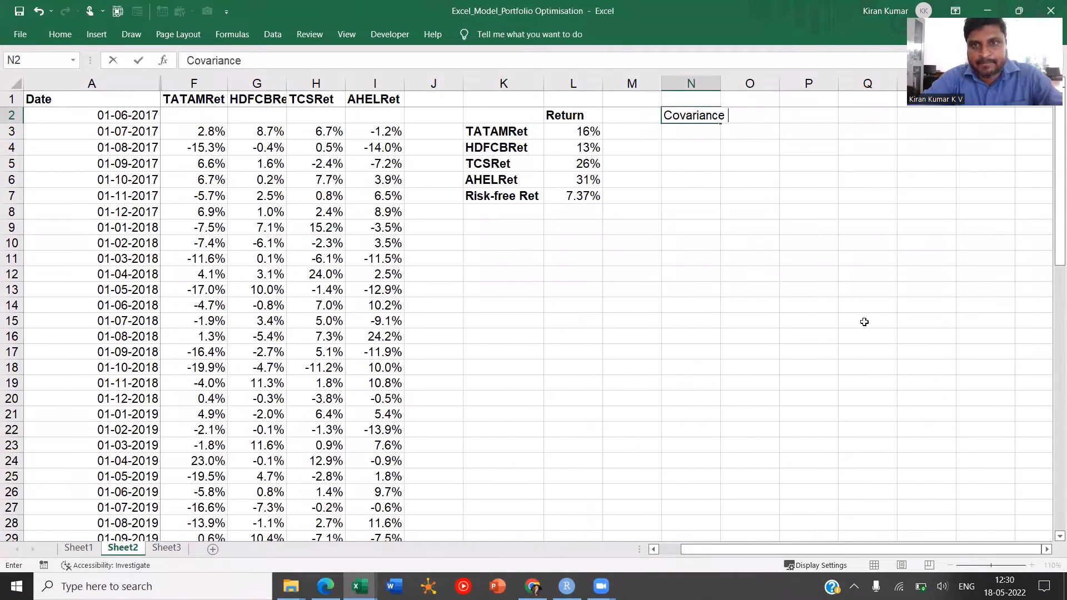
text(Matrix)
key(Return)
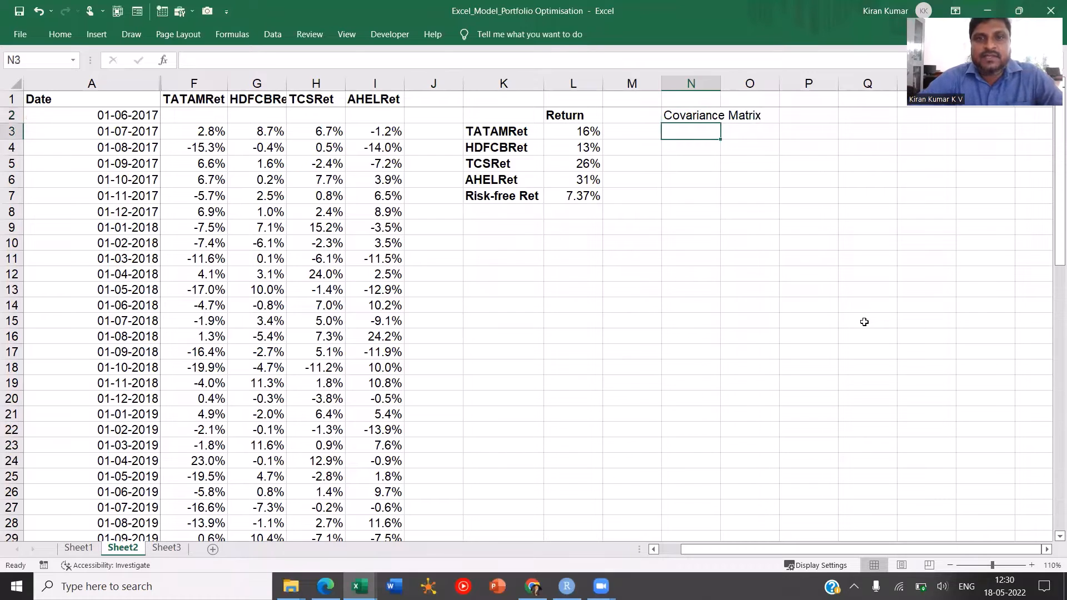
Step: Copy the four stock labels from K3:K6 to N3:N6 and move the Covariance Matrix heading up to N1
drag(508, 131, 513, 182)
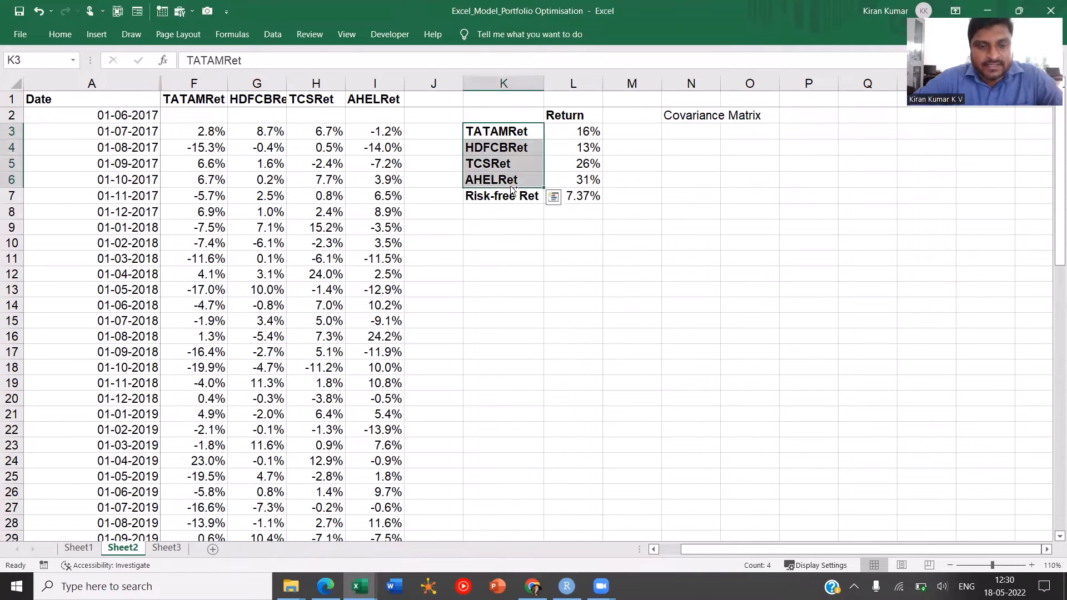
key(ctrl+c)
click(701, 132)
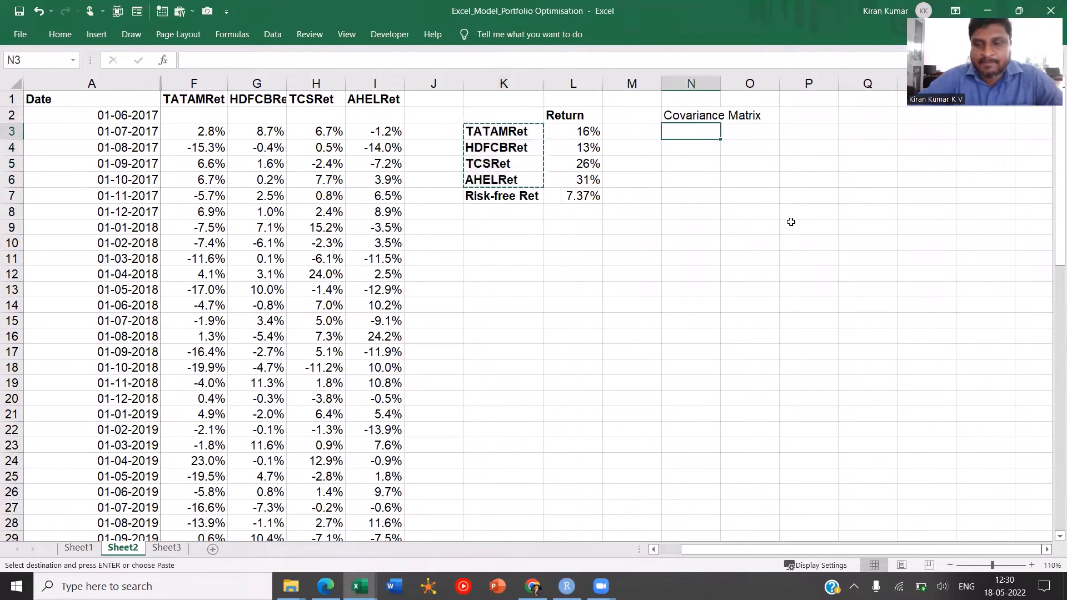
key(Return)
click(704, 115)
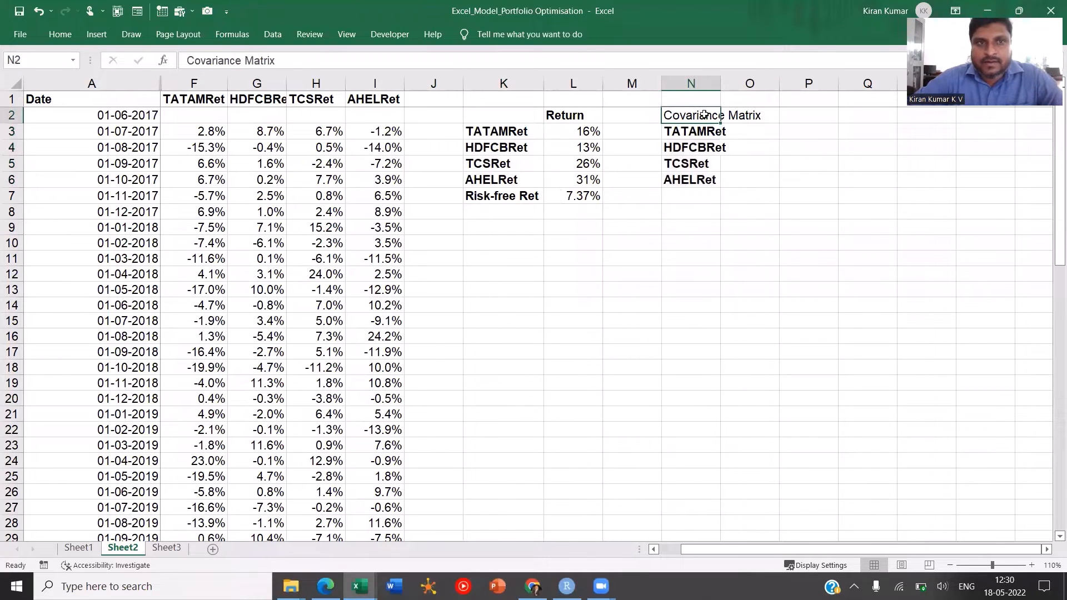
drag(694, 112, 695, 99)
Step: Copy the stock labels in N3:N6 and paste them transposed across O2:R2 as the matrix's column headers
click(696, 135)
drag(696, 135, 695, 179)
key(ctrl+c)
click(771, 125)
click(764, 115)
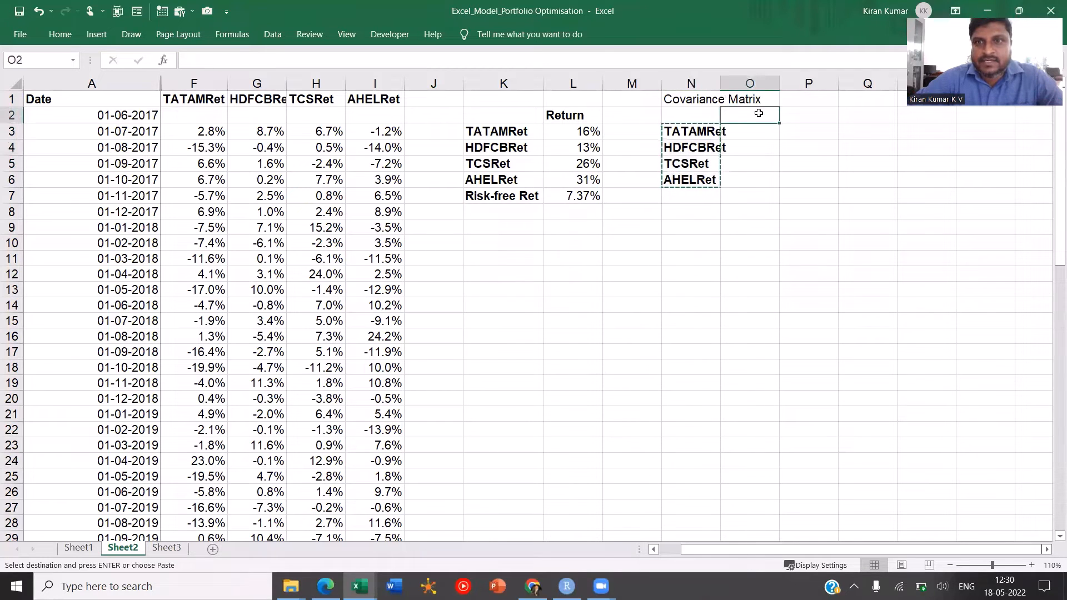
right_click(759, 113)
click(851, 176)
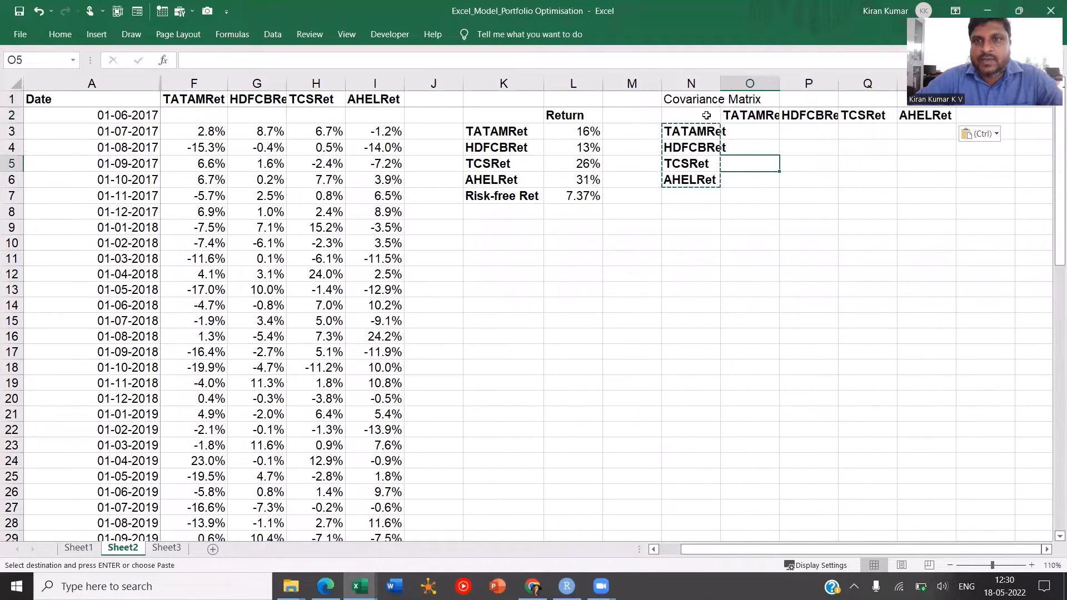
Step: Fit column N to its labels and remove the bold formatting from the covariance matrix range N2:R6
drag(691, 115, 914, 179)
click(699, 148)
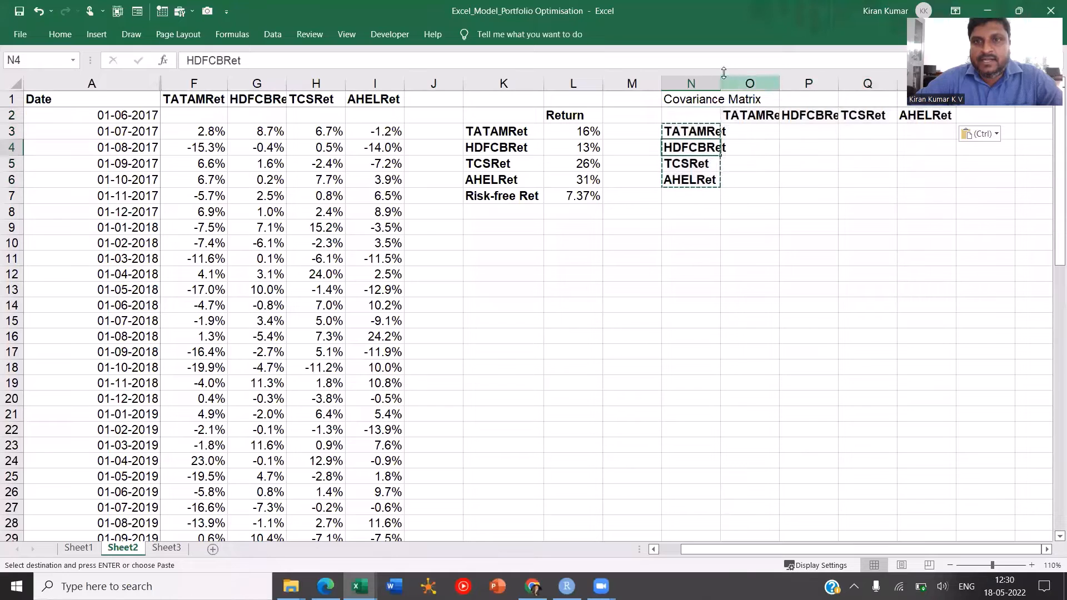
double_click(721, 84)
click(732, 177)
drag(741, 112, 963, 185)
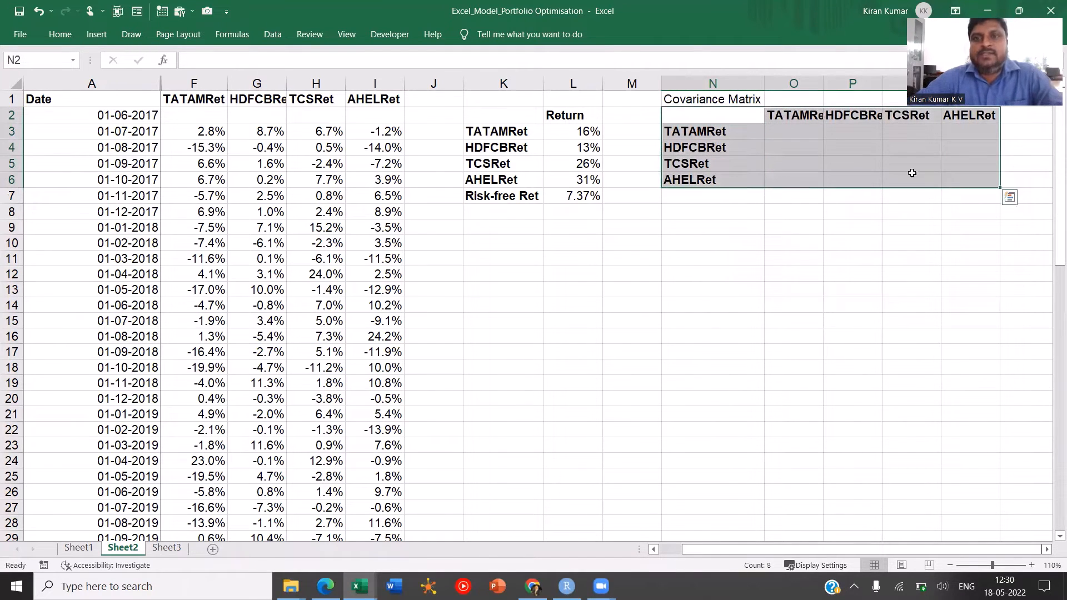
key(ctrl+b)
click(808, 148)
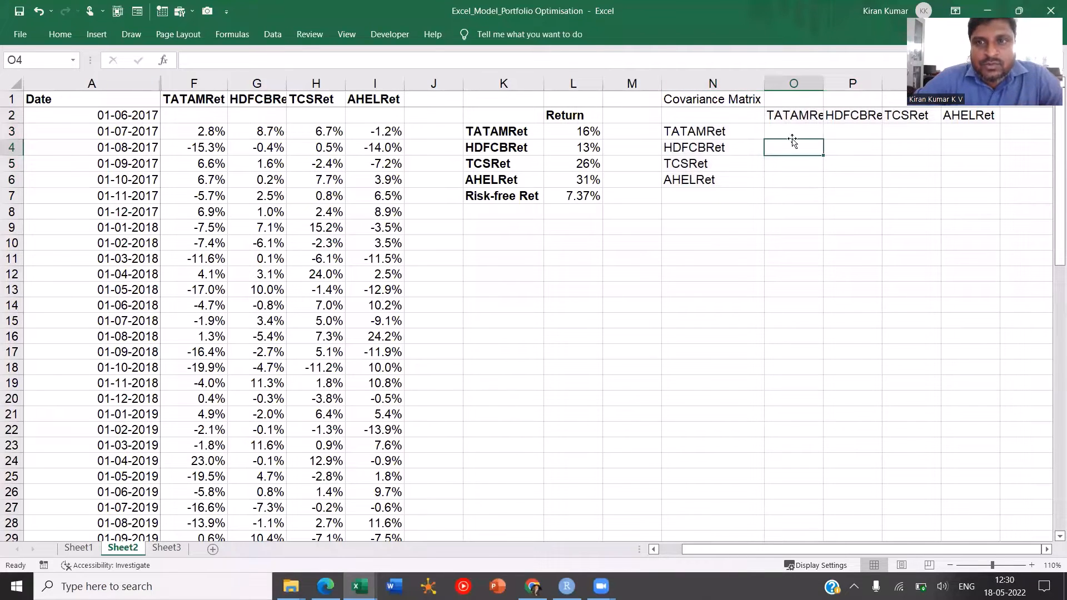
click(805, 128)
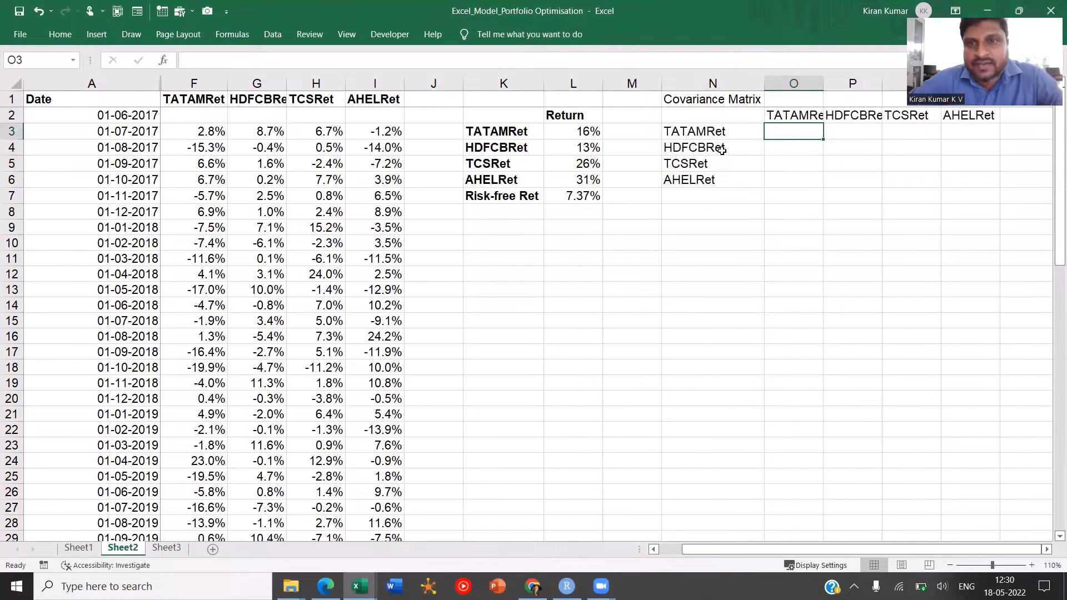
click(721, 149)
click(794, 149)
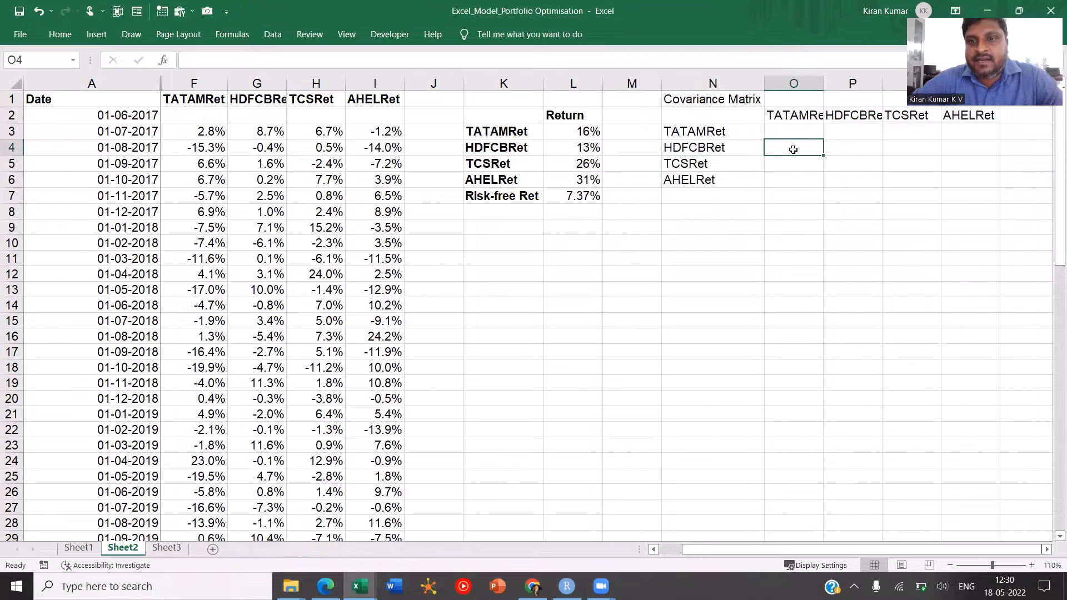
text(=covar)
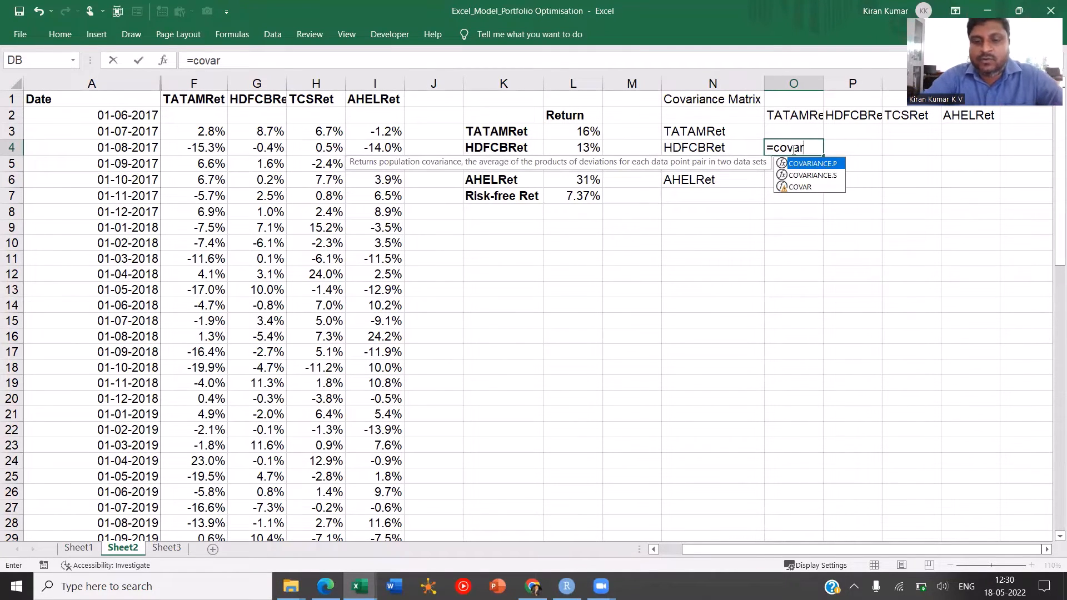
text(()
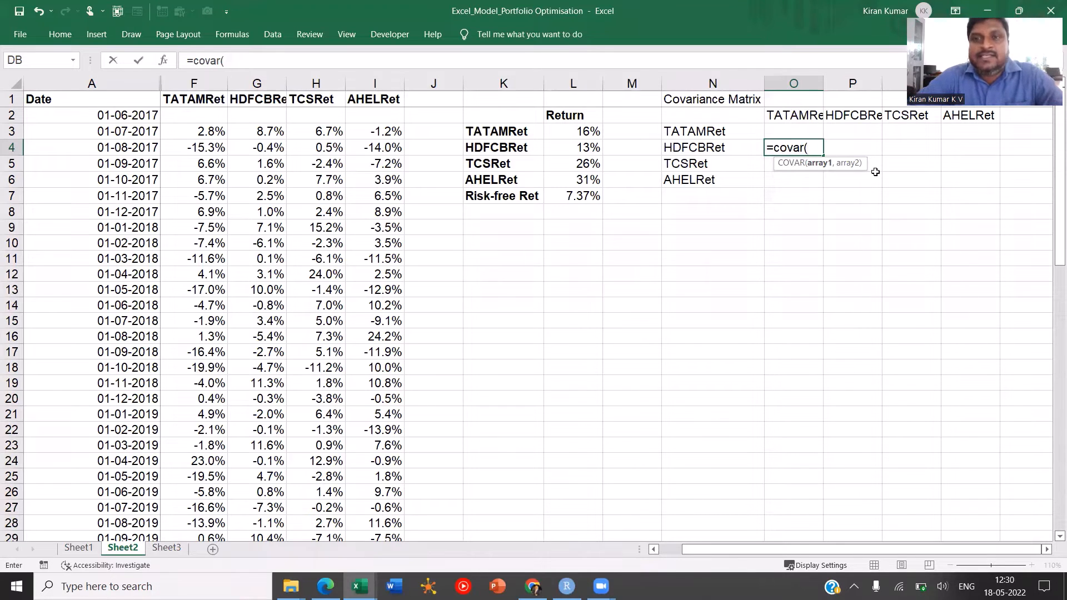
key(Escape)
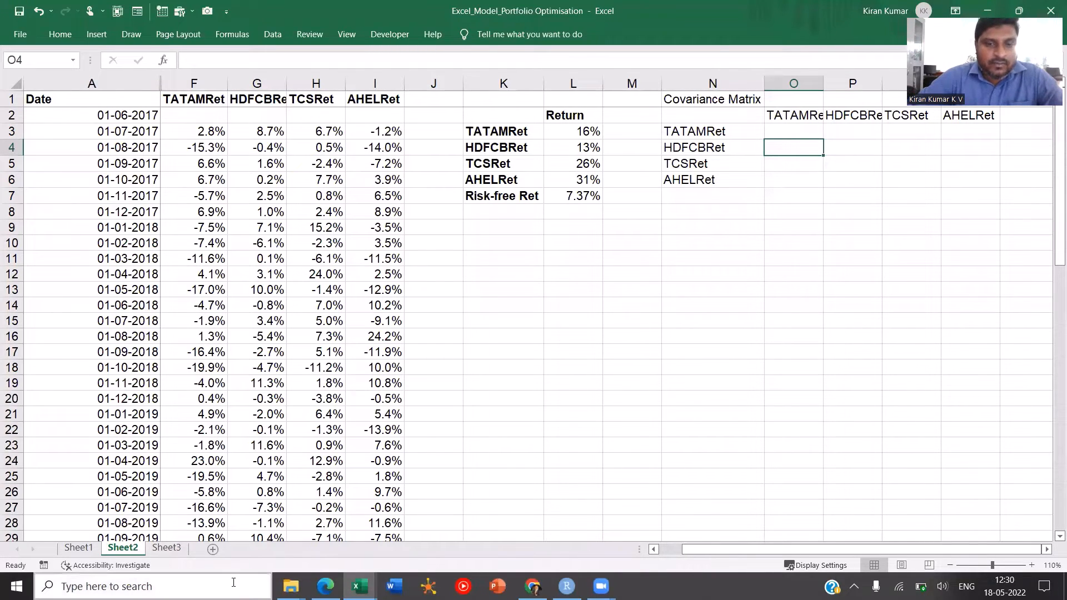
Step: Search Windows for "mouse" and launch the MouseHighlight app
click(153, 586)
text(mouse)
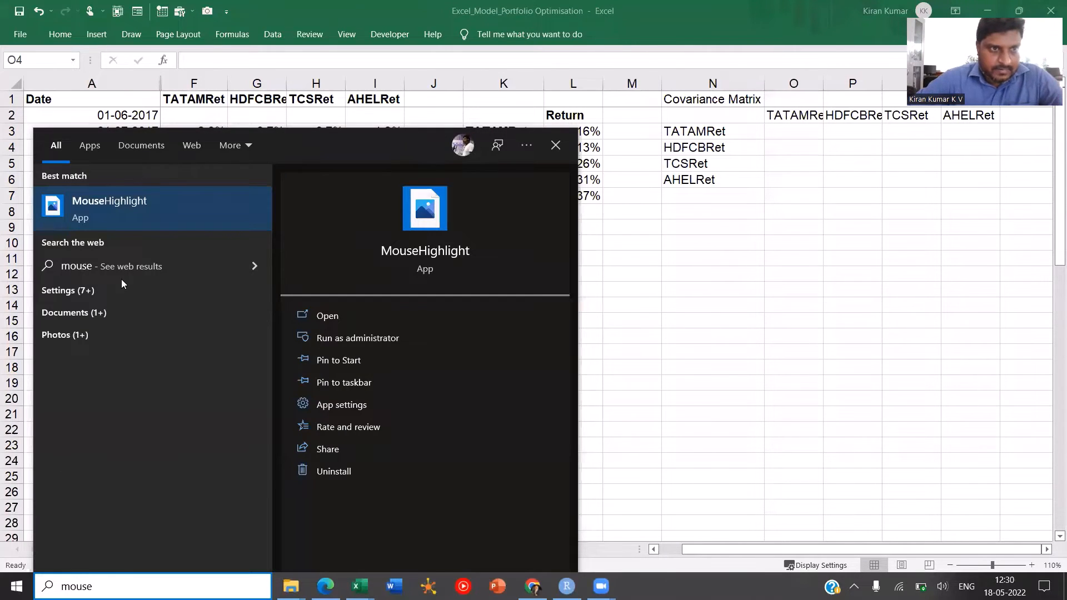
key(Escape)
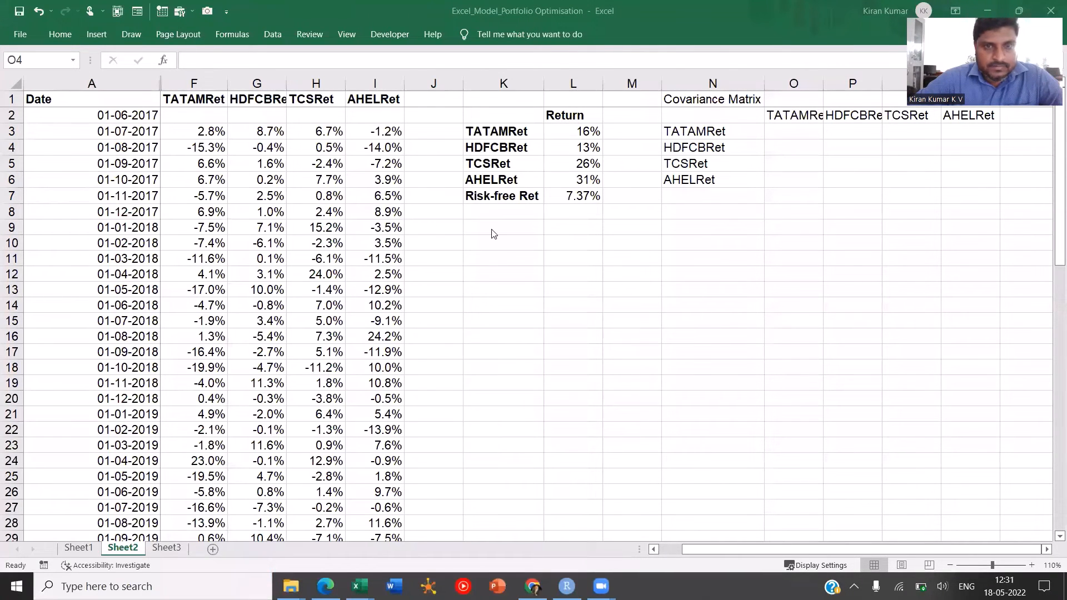
Step: Name the Tata Motors monthly returns in F3:F61 as the range TATAMRet
click(206, 132)
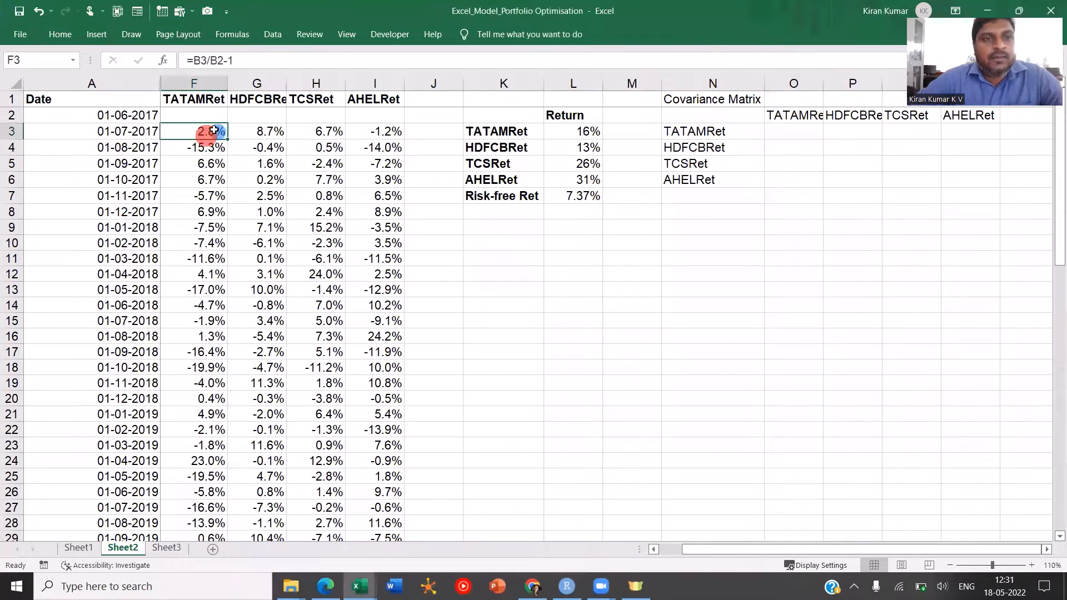
drag(206, 131, 188, 427)
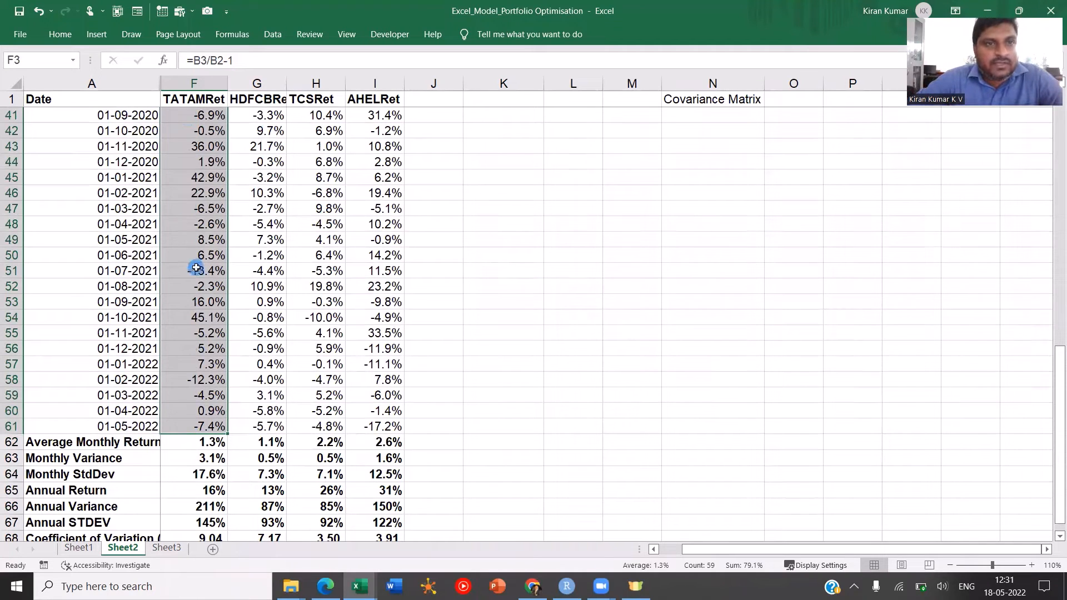
scroll(201, 267, up, 13)
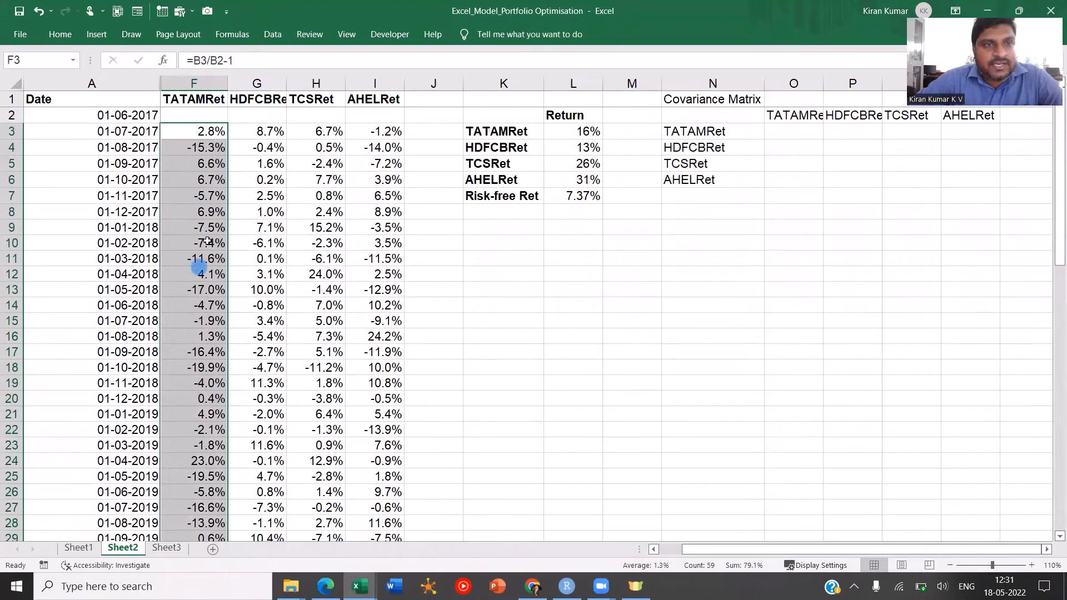
click(10, 60)
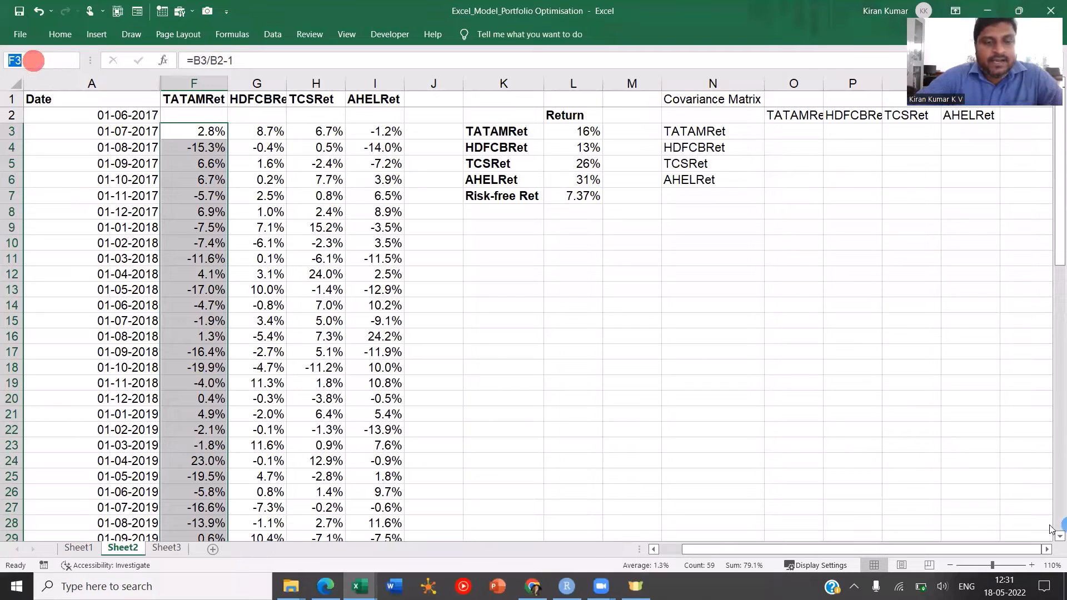
text(TATA)
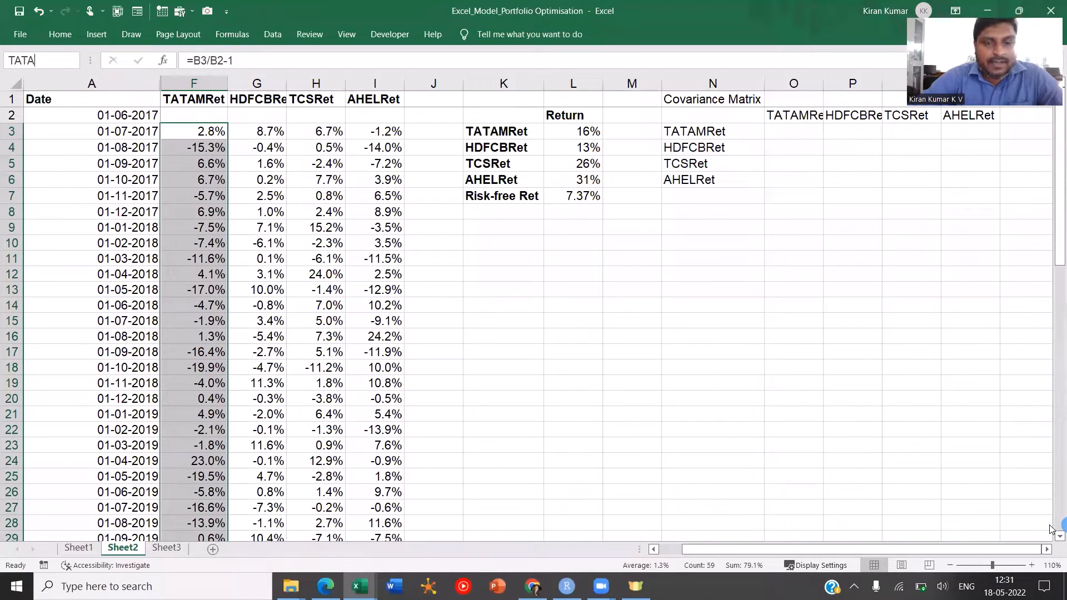
text(MRet)
key(Return)
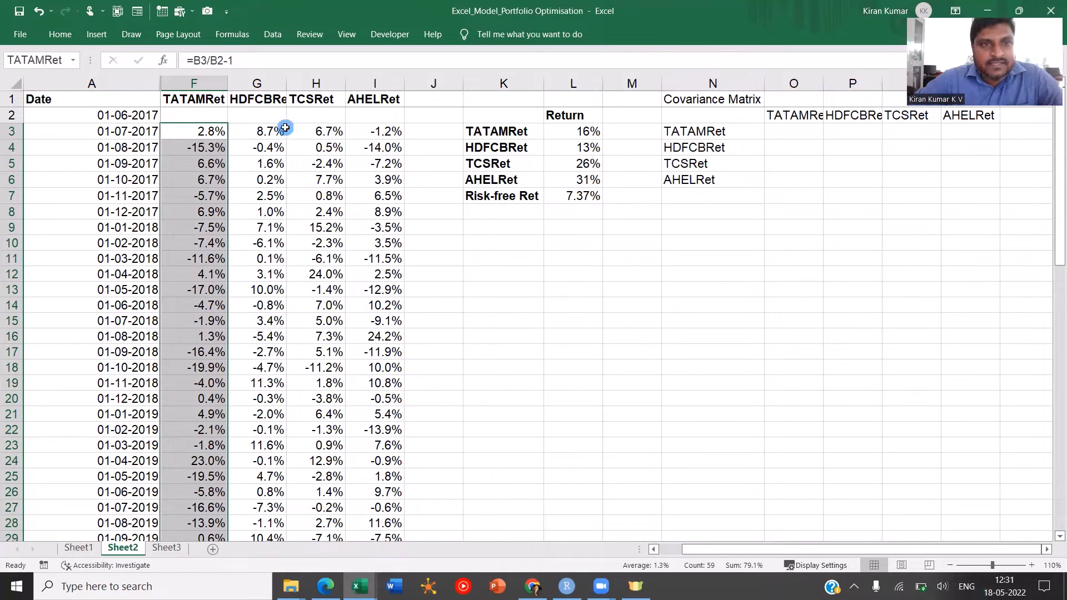
Step: Name the HDFC Bank monthly returns in G3:G61 as the range HDFCBRet
drag(282, 131, 256, 411)
click(30, 62)
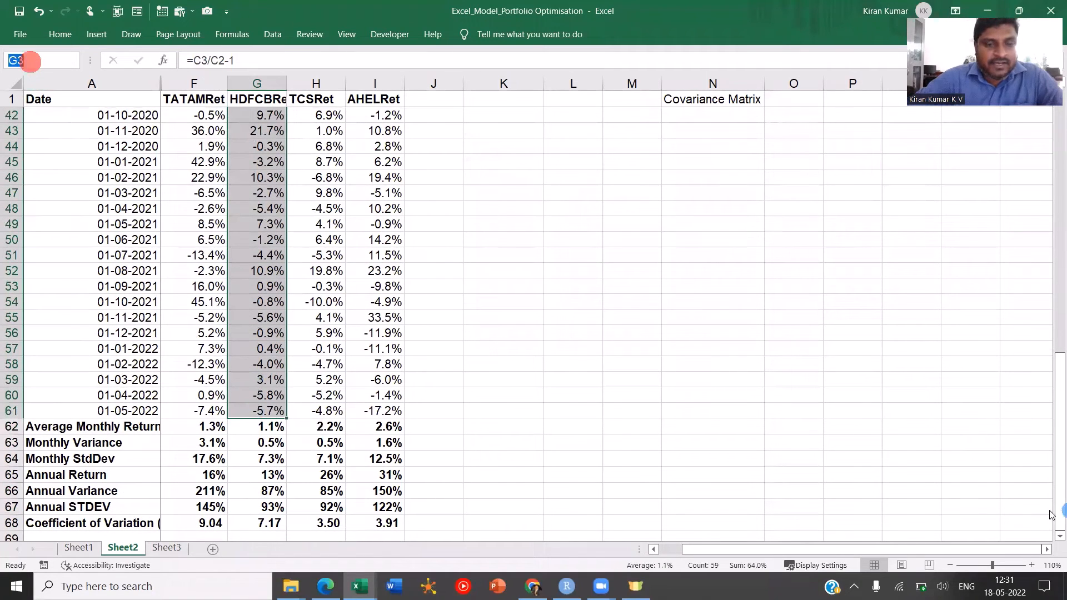
text(HDFC)
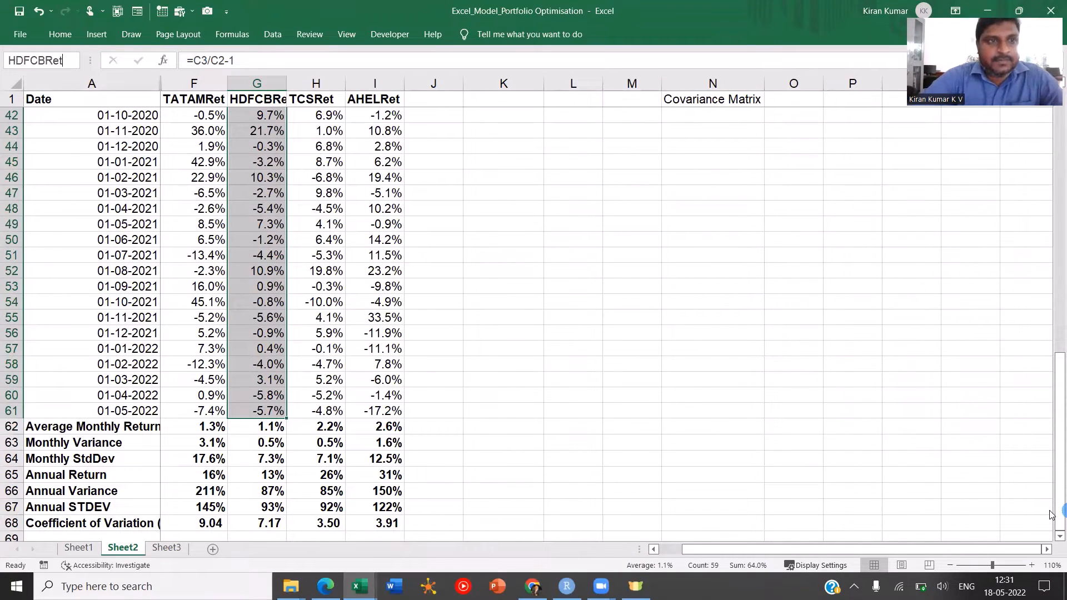
text(BRet)
key(Return)
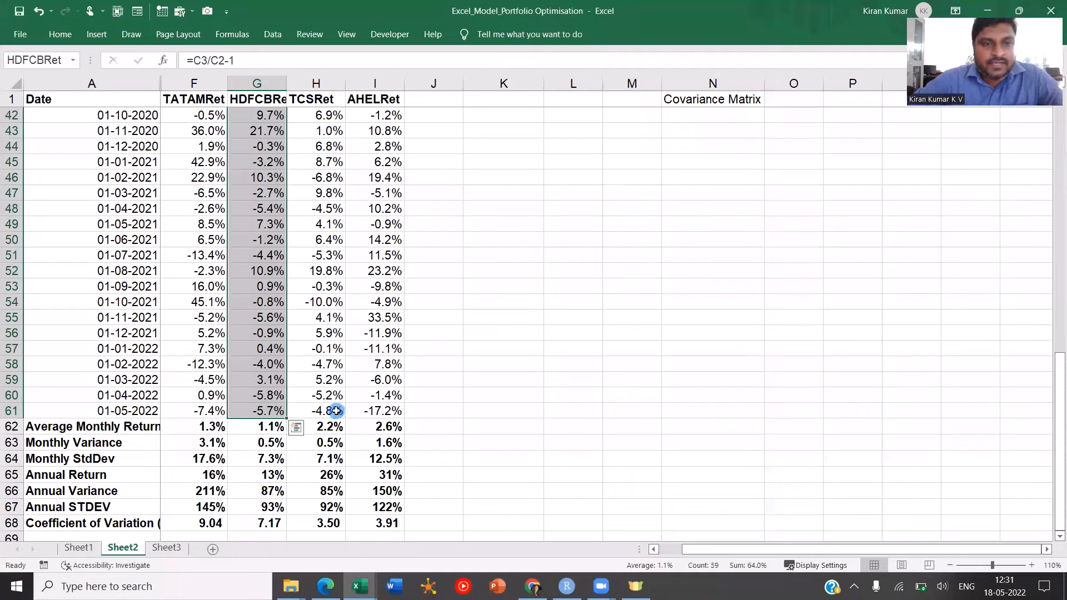
Step: Name the TCS monthly returns in H3:H61 as the range TCSRet
click(336, 411)
key(ctrl+shift+Up)
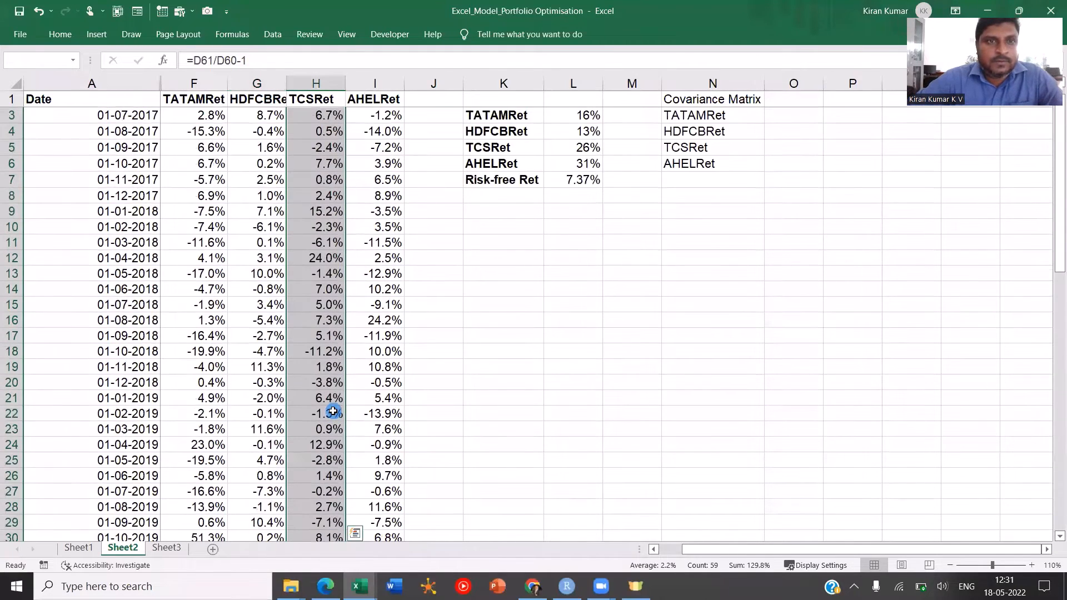
scroll(334, 216, up, 1)
click(50, 60)
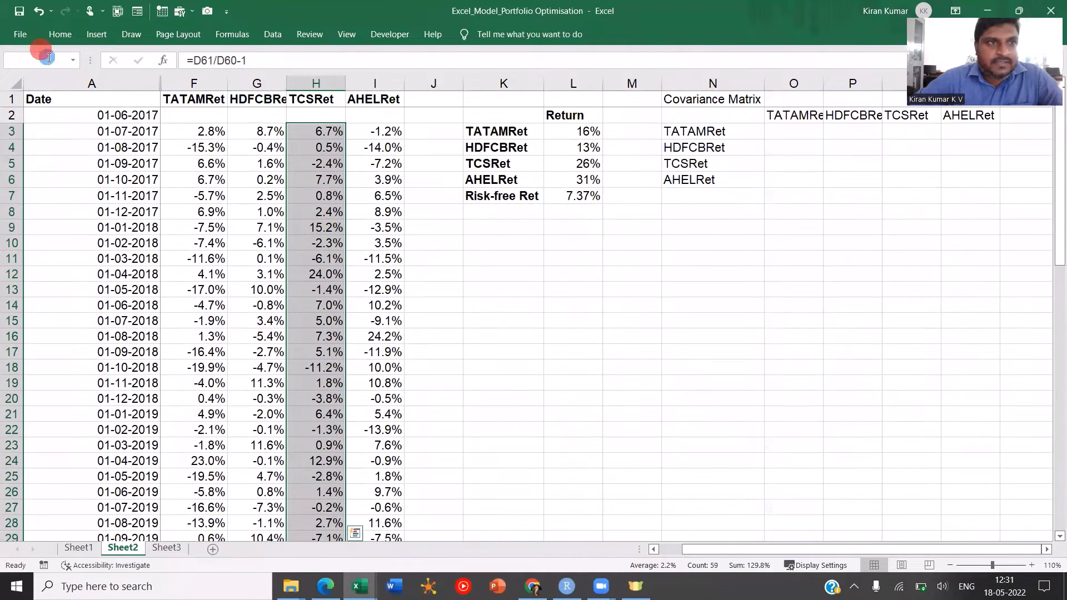
text(TCSRet)
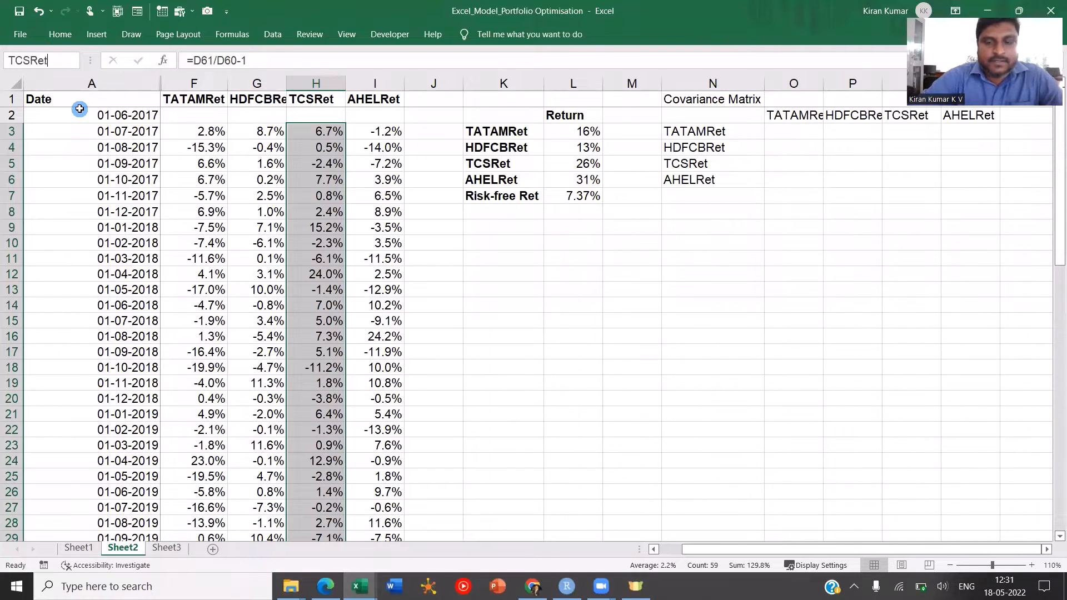
key(Return)
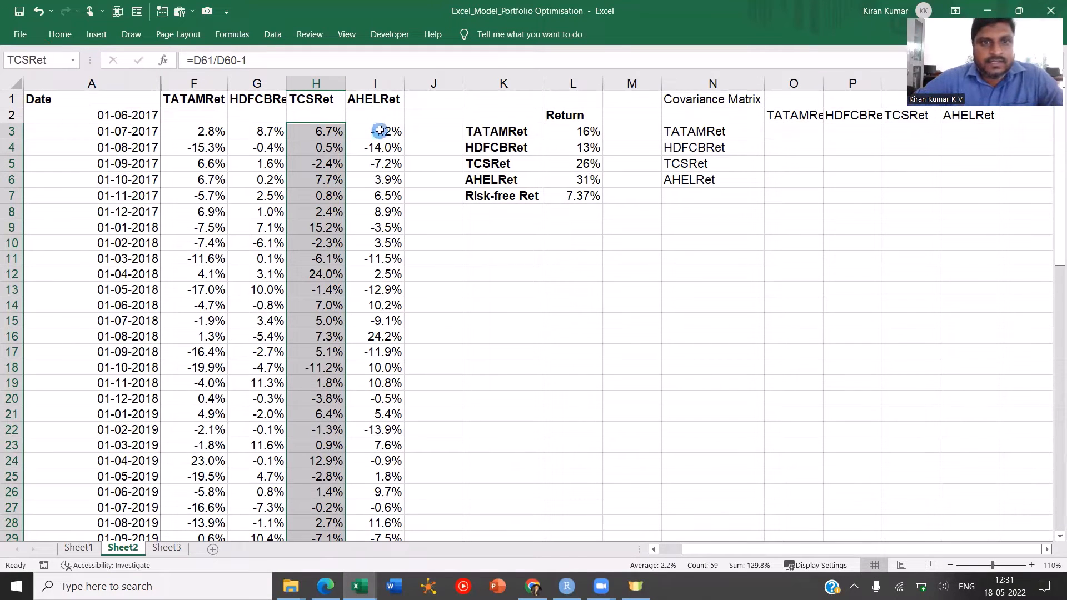
Step: Name the AHEL monthly returns in I3:I61 as the range AHELRet
drag(381, 131, 375, 523)
drag(390, 599, 386, 410)
click(39, 60)
text(AH)
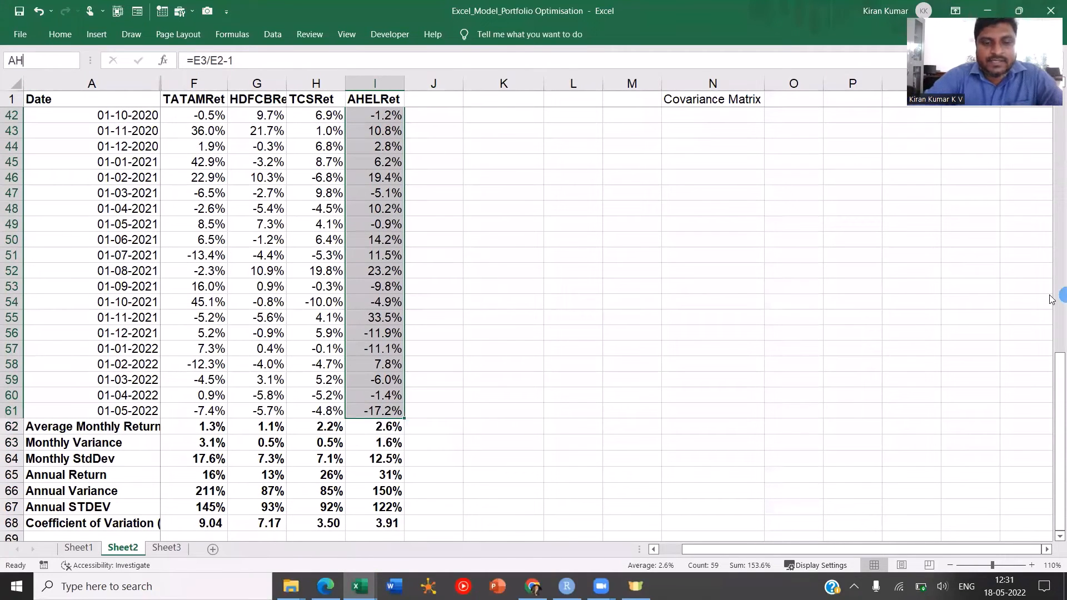
text(ELRet)
key(Return)
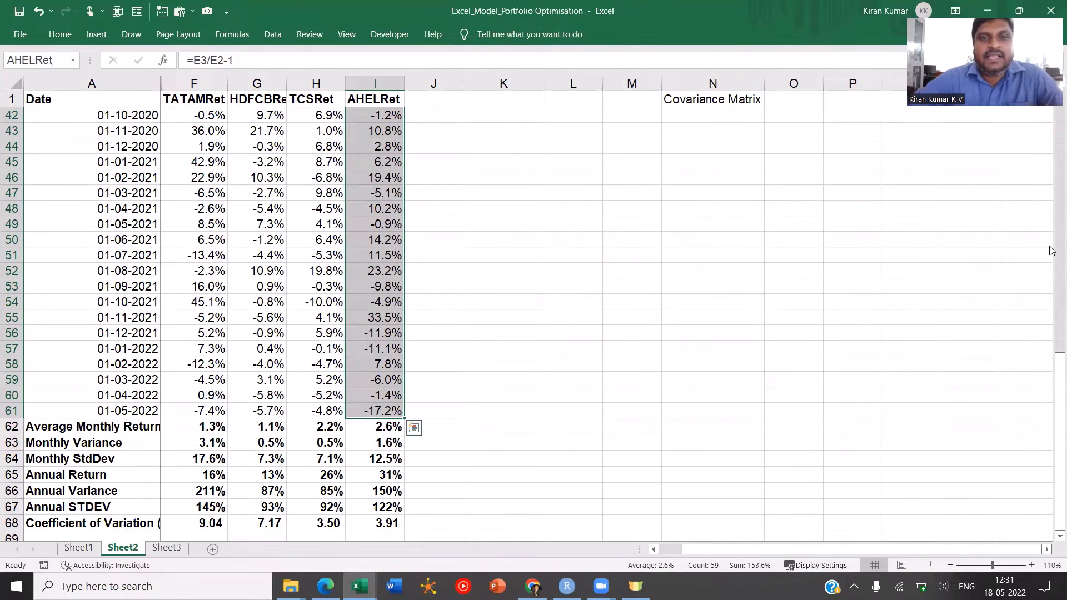
Step: Auto-fit the widths of columns O to R holding the covariance matrix headings
scroll(1050, 245, up, 13)
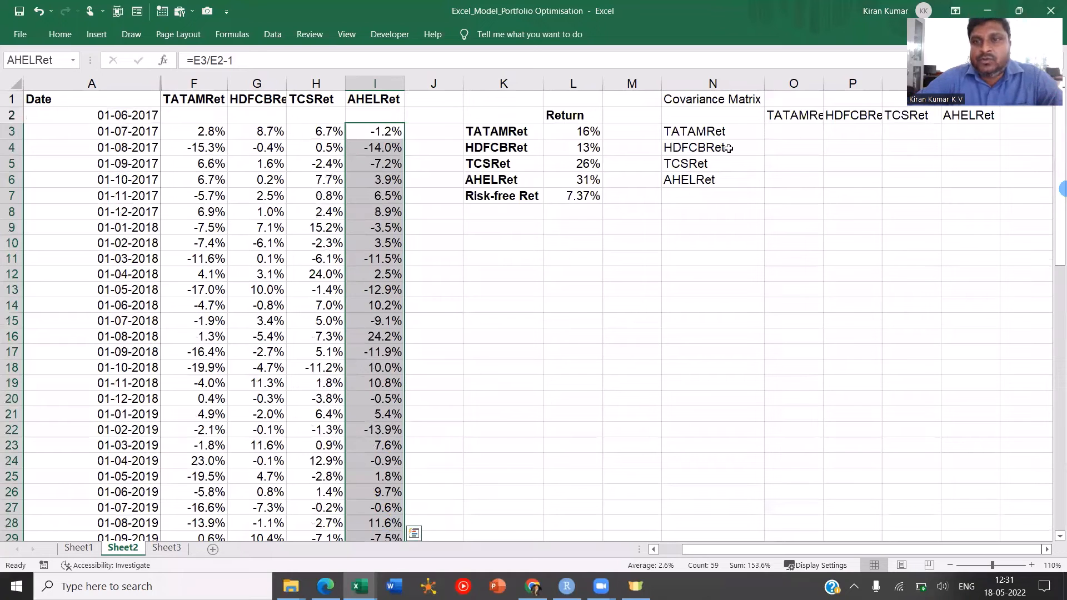
click(728, 149)
click(950, 565)
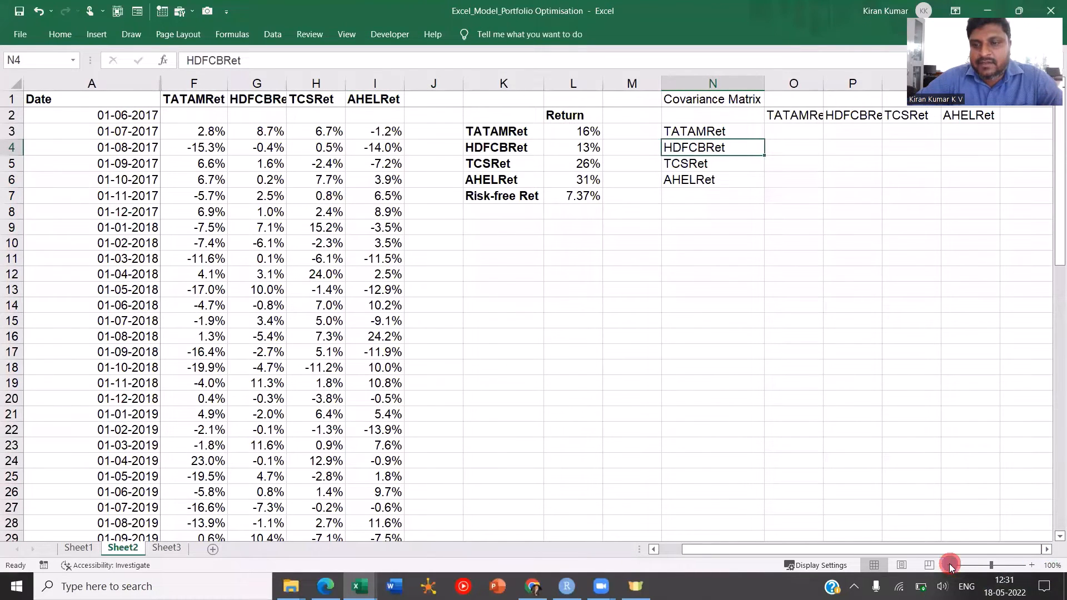
click(1046, 549)
click(1046, 549)
click(672, 243)
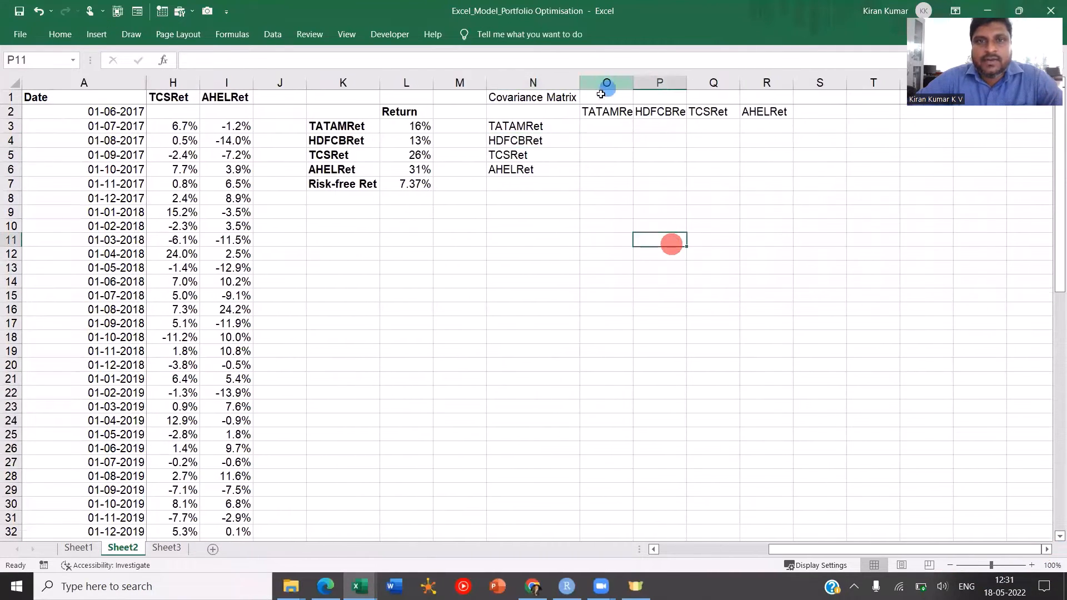
drag(607, 82, 793, 82)
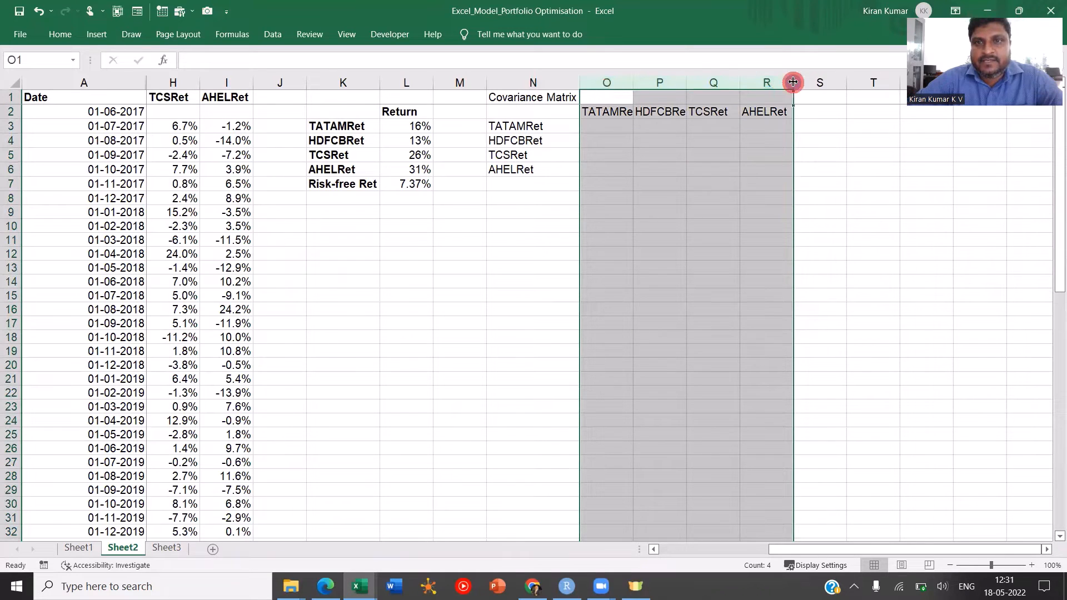
double_click(793, 82)
click(669, 141)
Step: Enter =COVAR(TATAMRet,TATAMRet) in O3 of the covariance matrix
click(610, 126)
text(=)
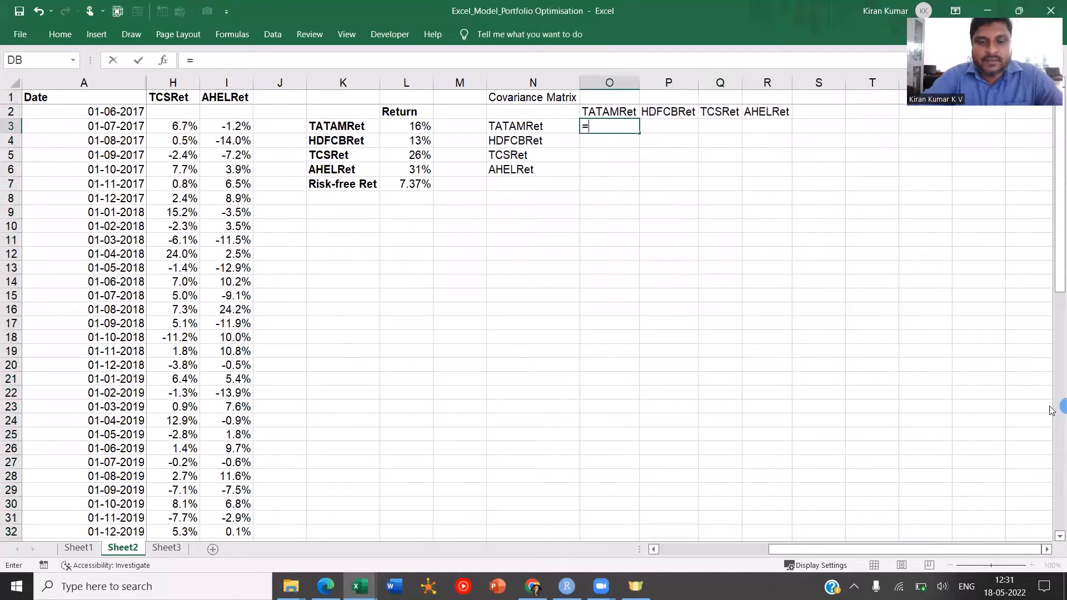
text(covar()
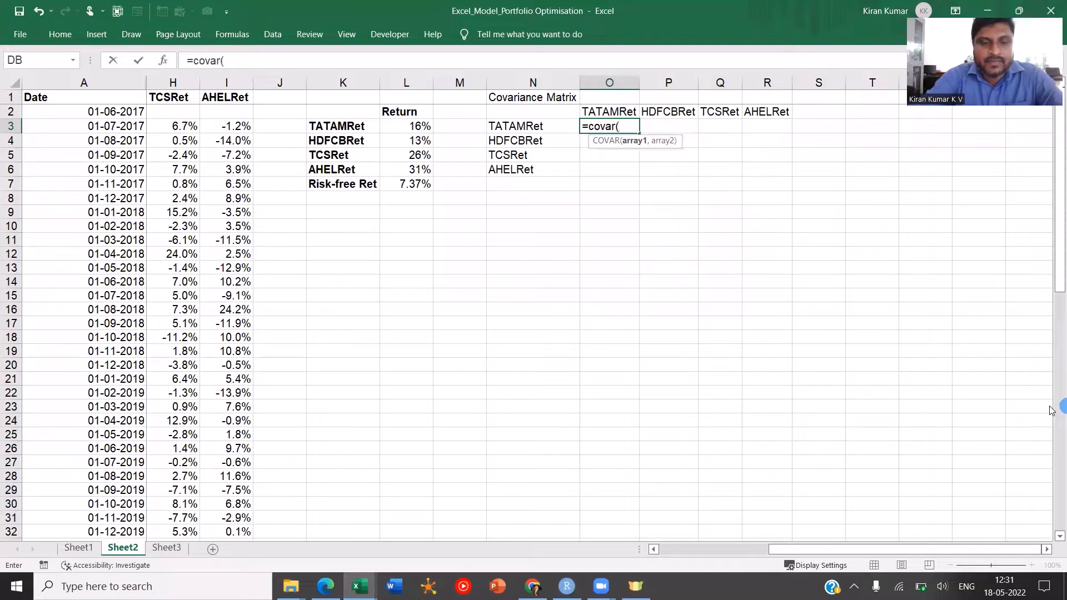
text(tata)
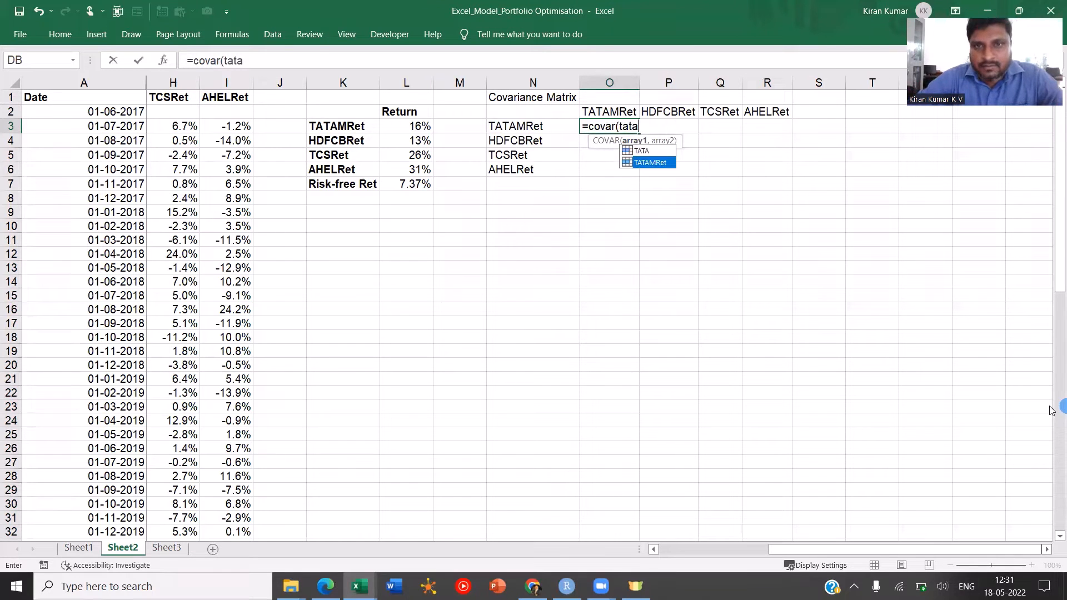
key(Tab)
text(,tata)
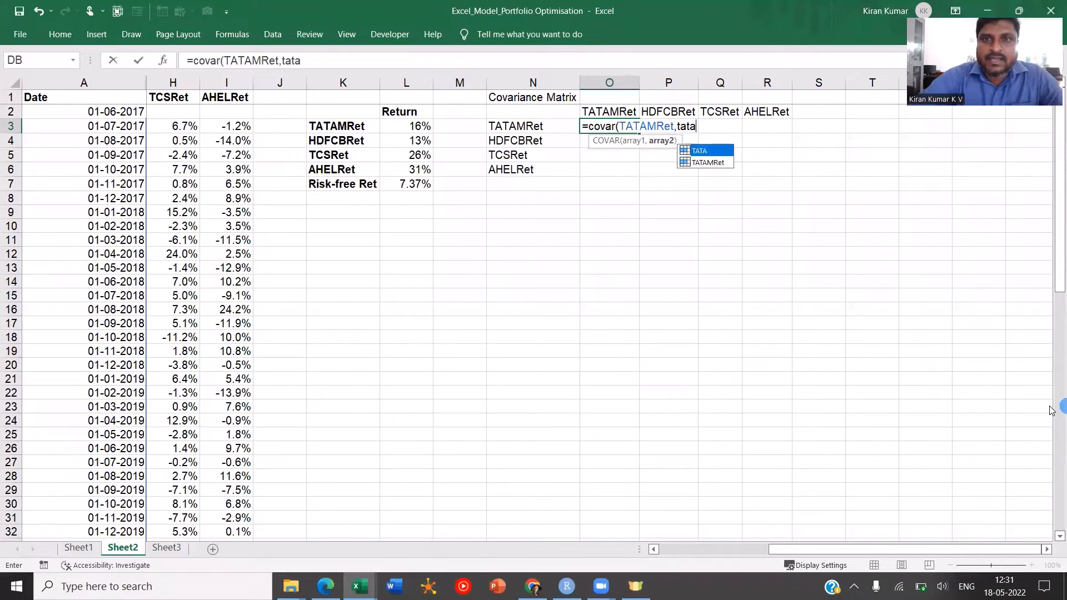
key(Down)
key(Tab)
text())
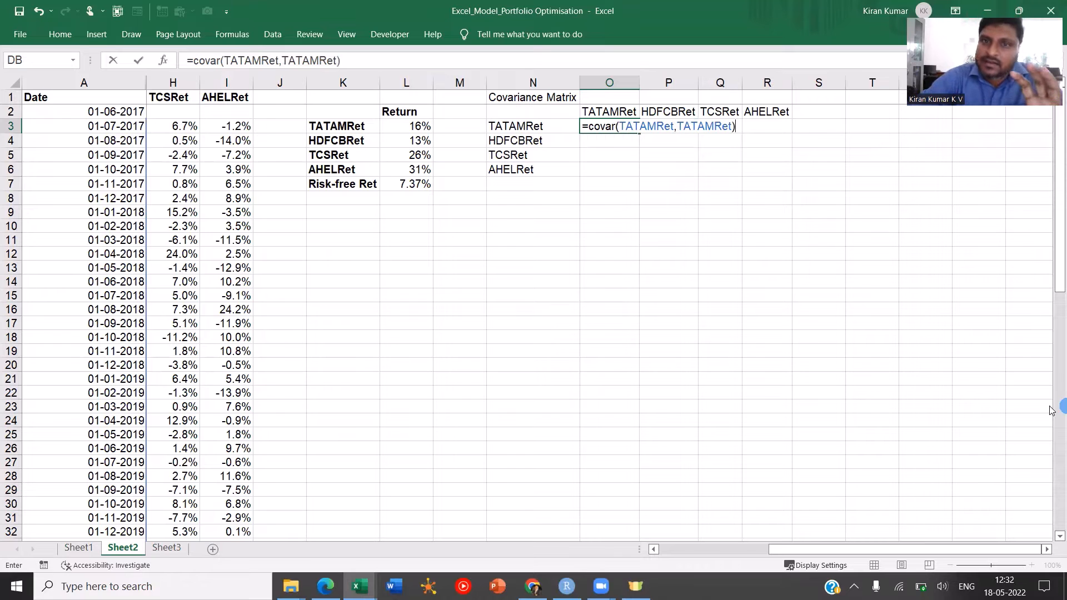
key(Return)
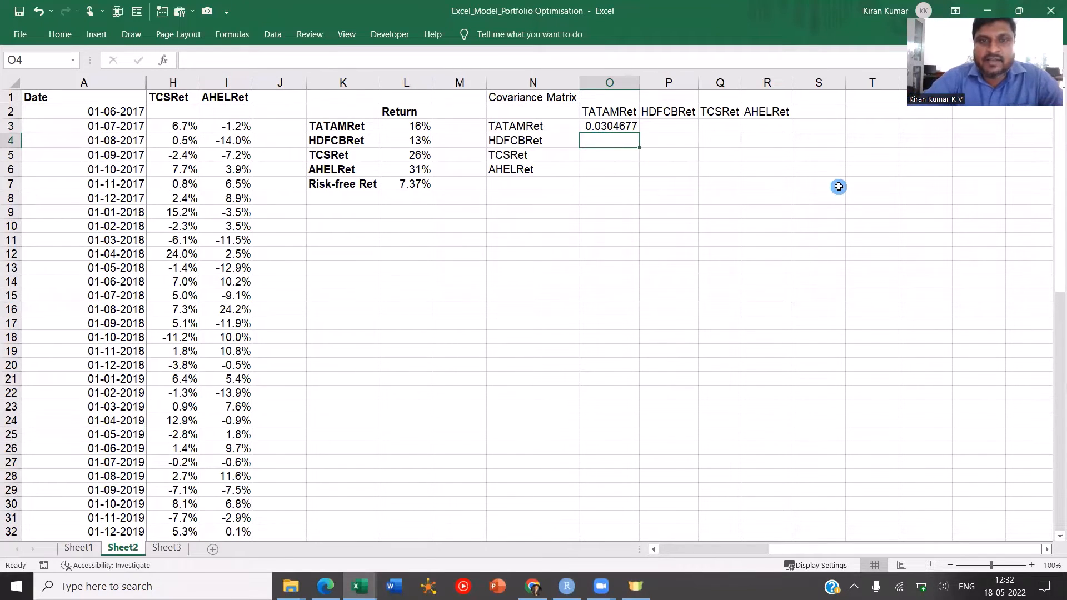
Step: Enter =COVAR(HDFCBRet,TATAMRet) in O4 of the covariance matrix
text(=)
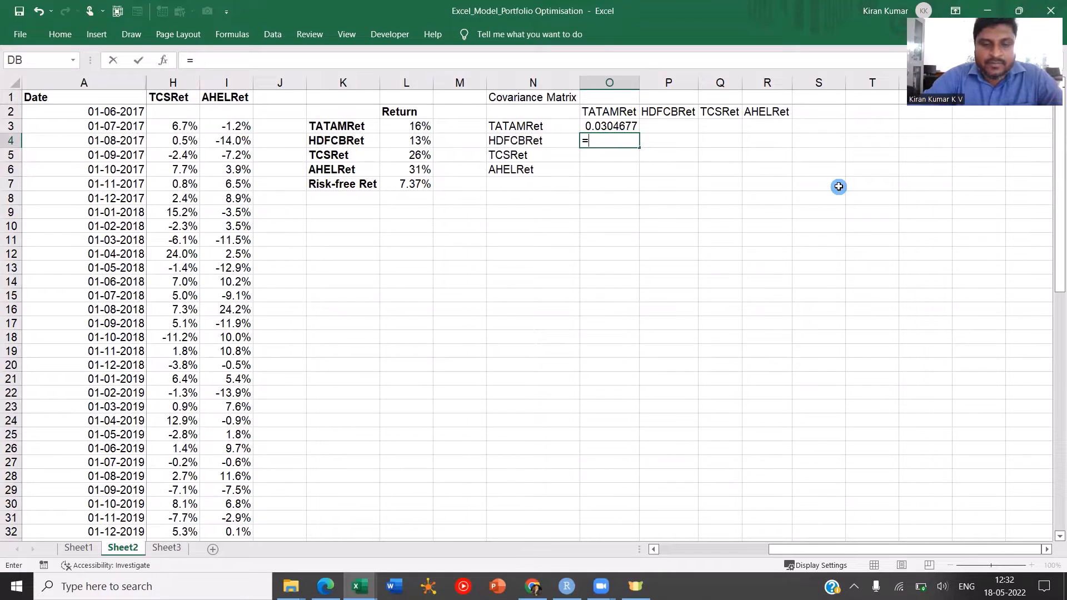
text(covar)
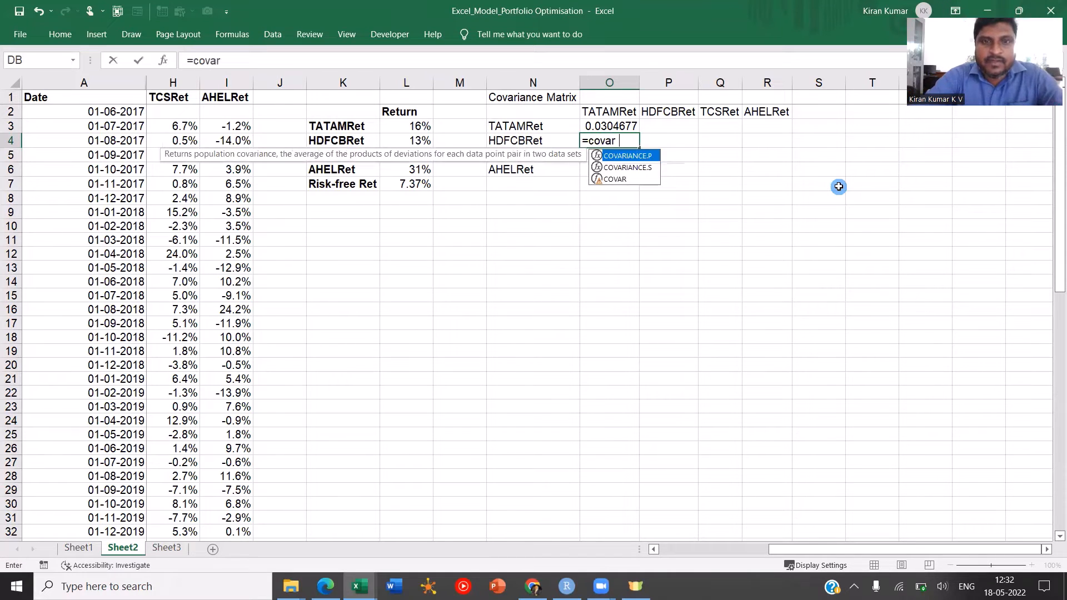
text((hdfcb)
key(Tab)
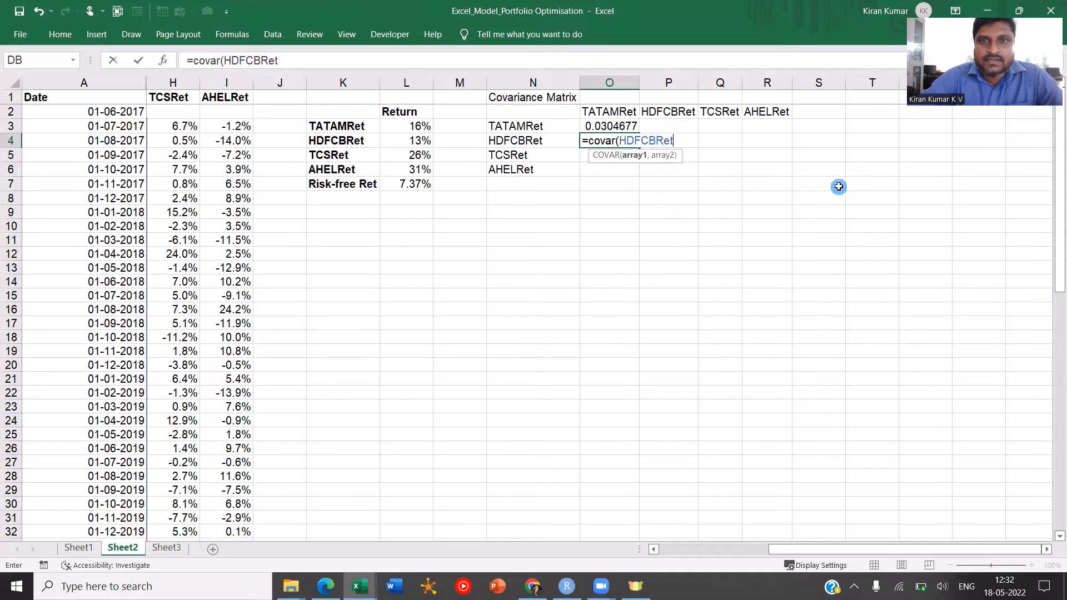
text(,tatamRe)
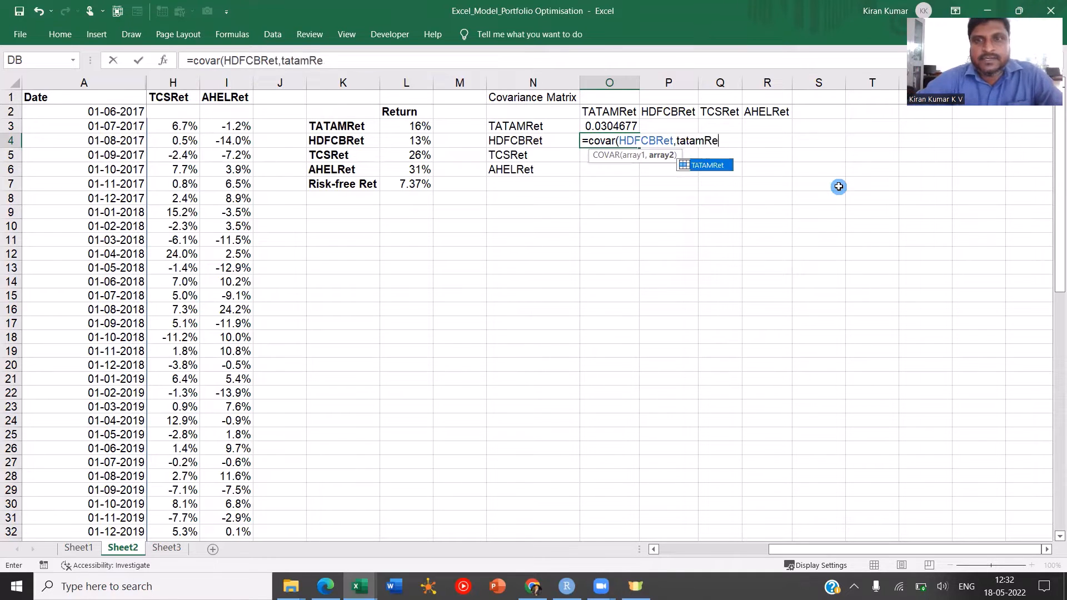
key(Tab)
key(Return)
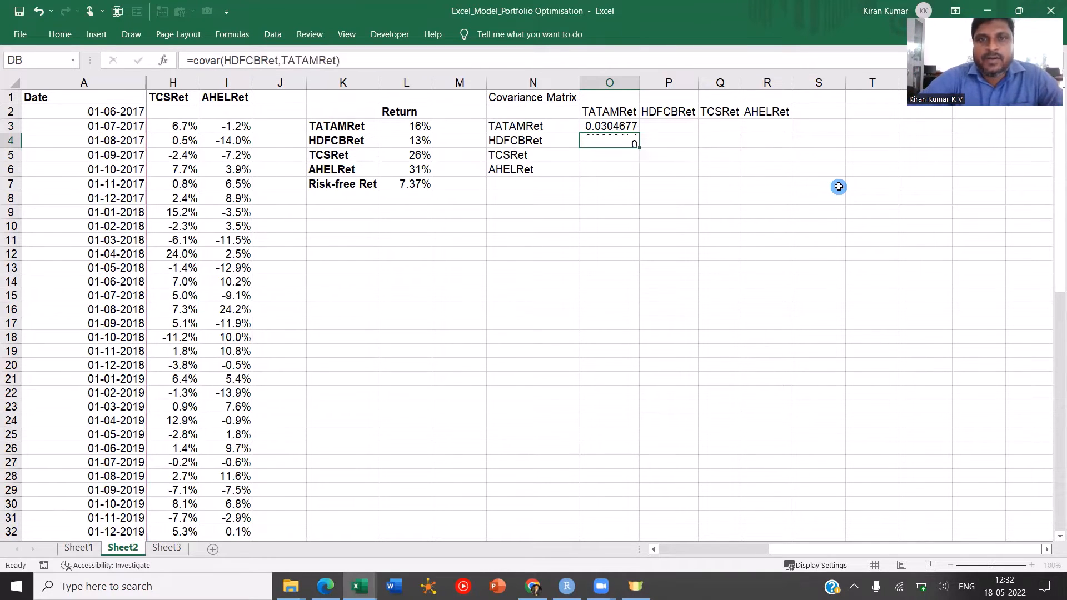
Step: Enter =COVAR(TCSRet,TATAMRet) in O5 of the covariance matrix
text(=co)
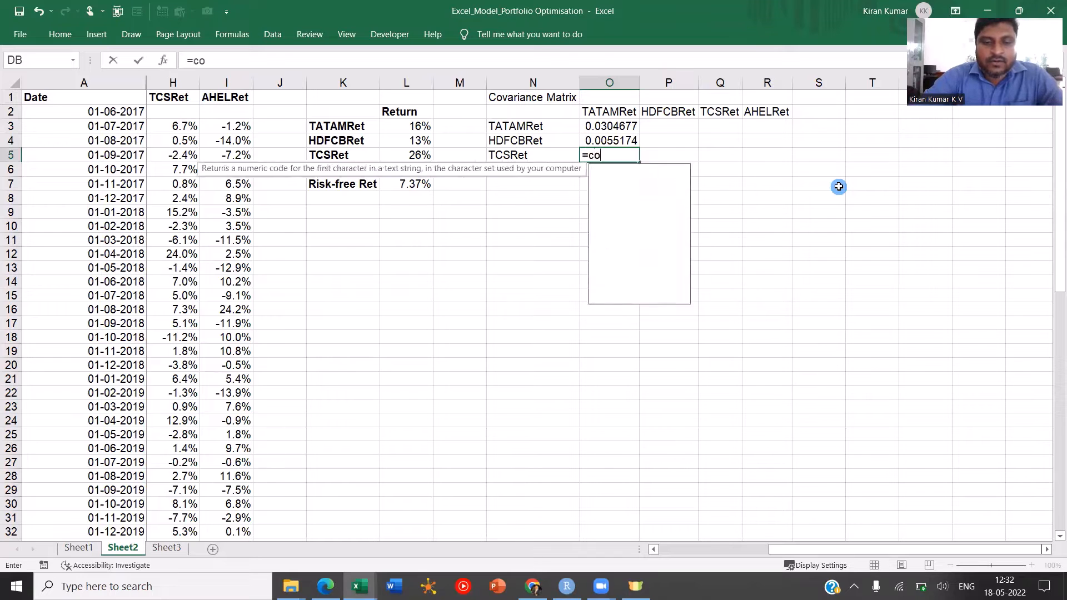
text(var(tcsret)
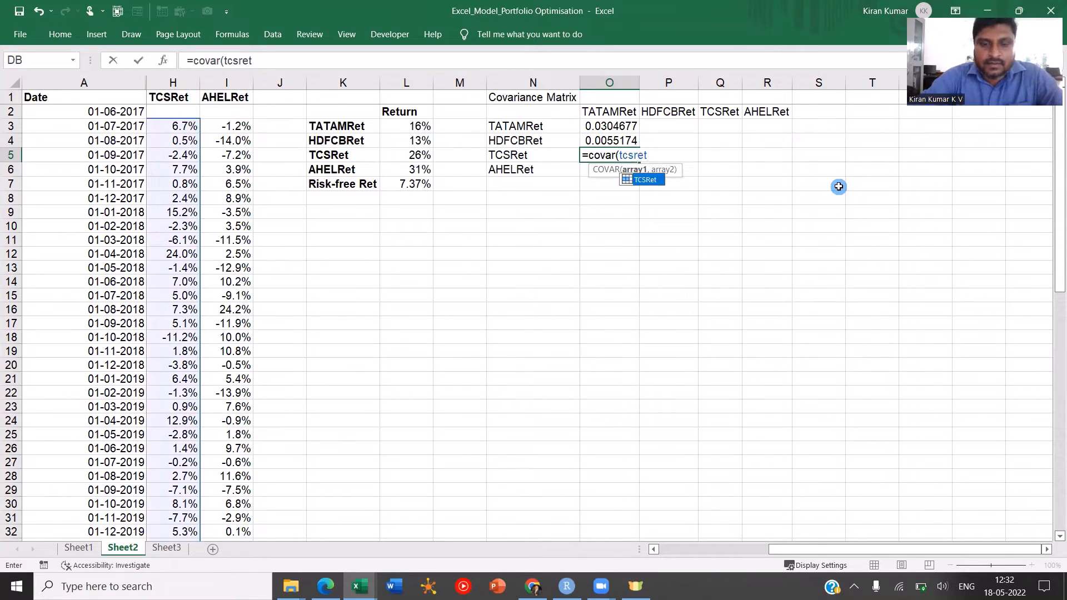
text(,tata)
key(Tab)
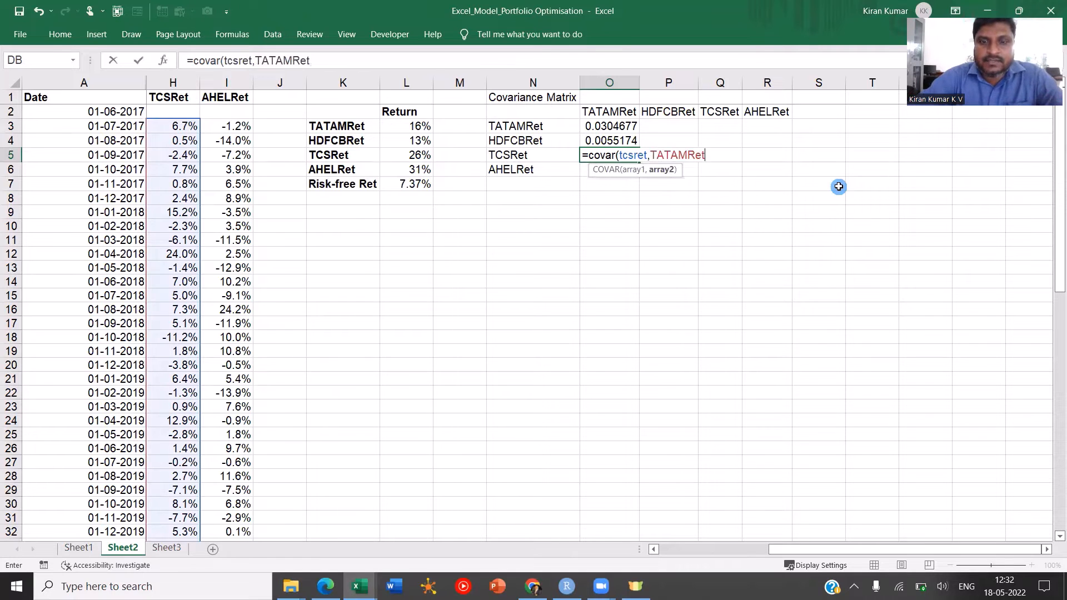
text())
key(BackSpace)
key(BackSpace)
key(BackSpace)
key(BackSpace)
key(BackSpace)
key(BackSpace)
key(BackSpace)
key(BackSpace)
key(BackSpace)
key(BackSpace)
key(BackSpace)
key(BackSpace)
key(BackSpace)
key(BackSpace)
key(BackSpace)
key(BackSpace)
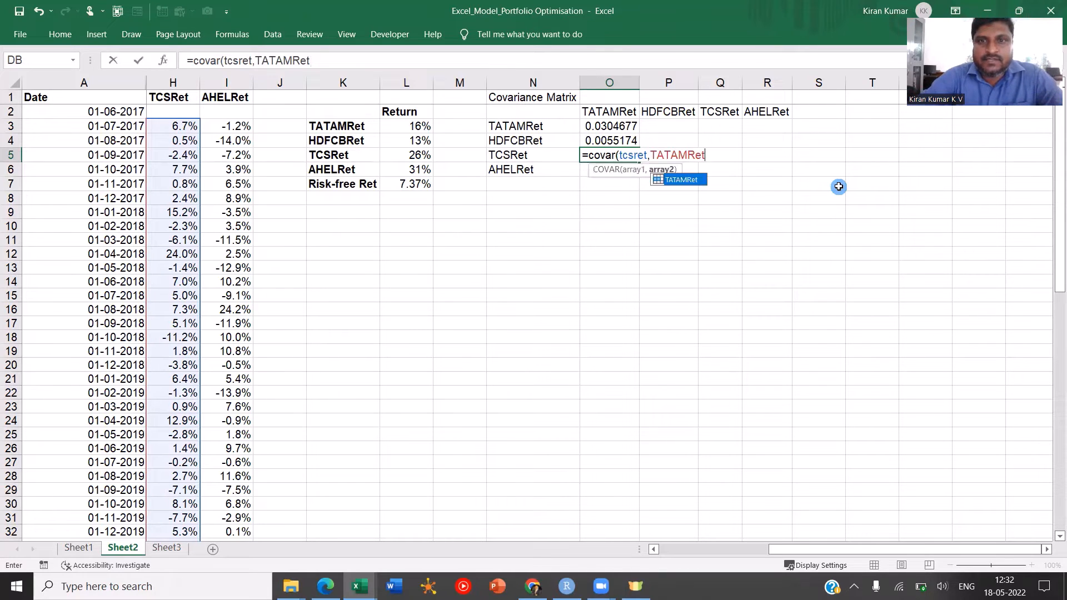
text(TCS)
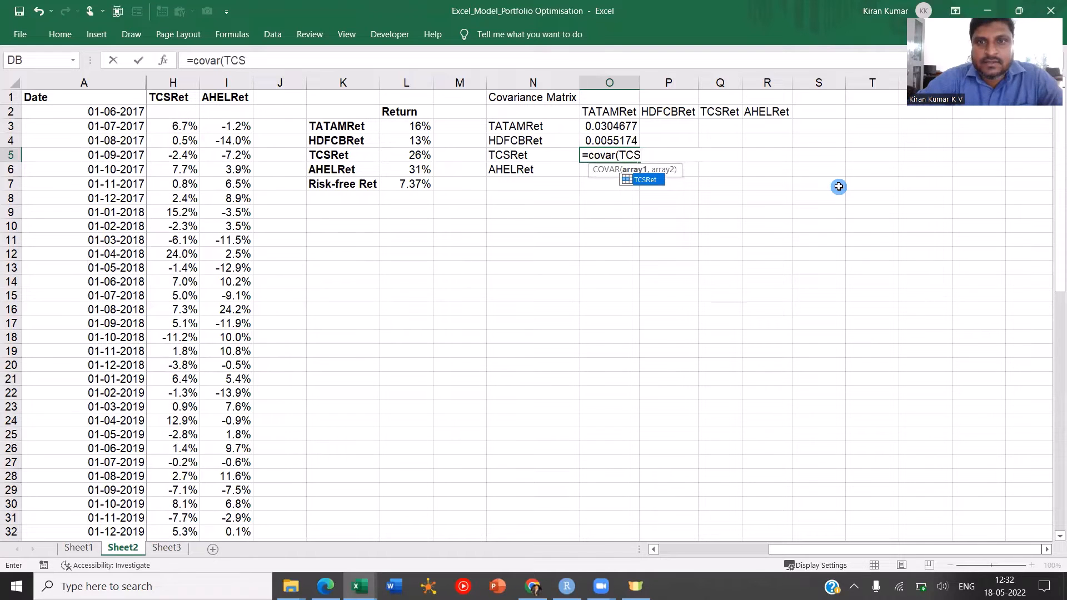
key(Tab)
text(,)
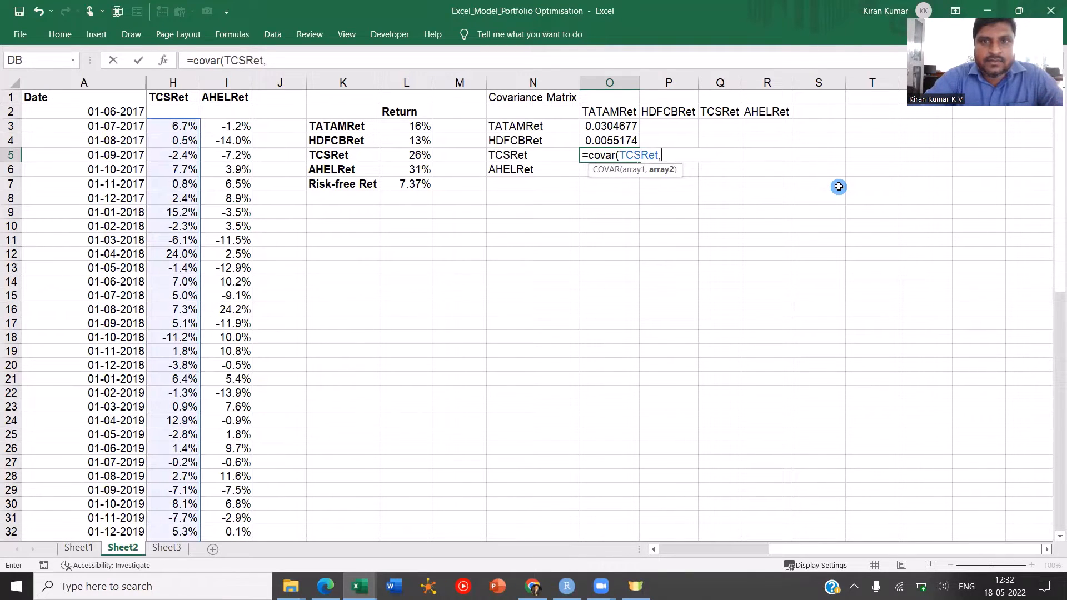
text(TATA)
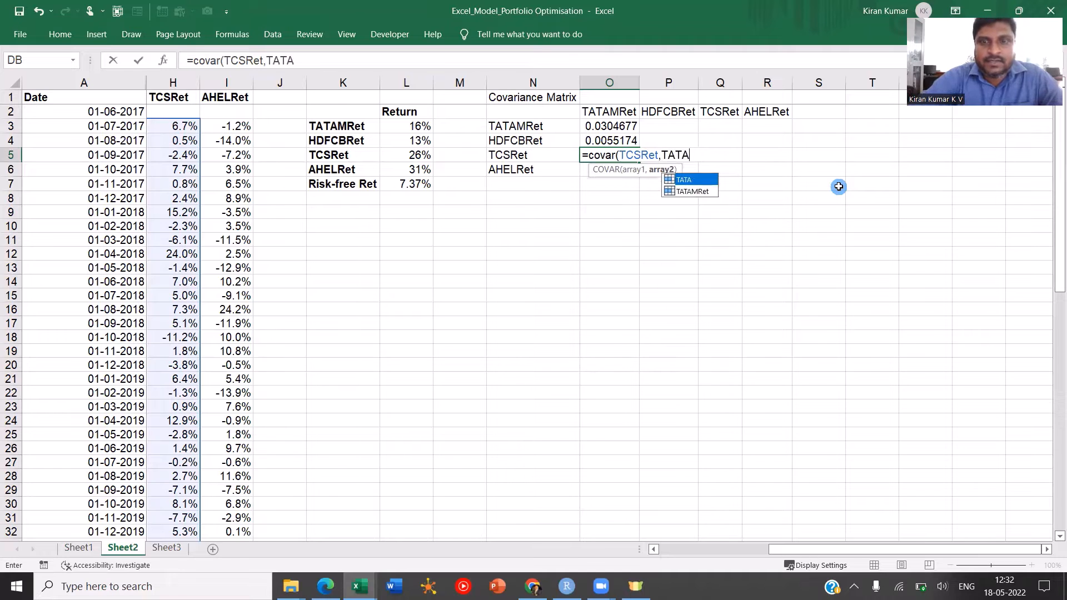
text(M)
key(Tab)
text())
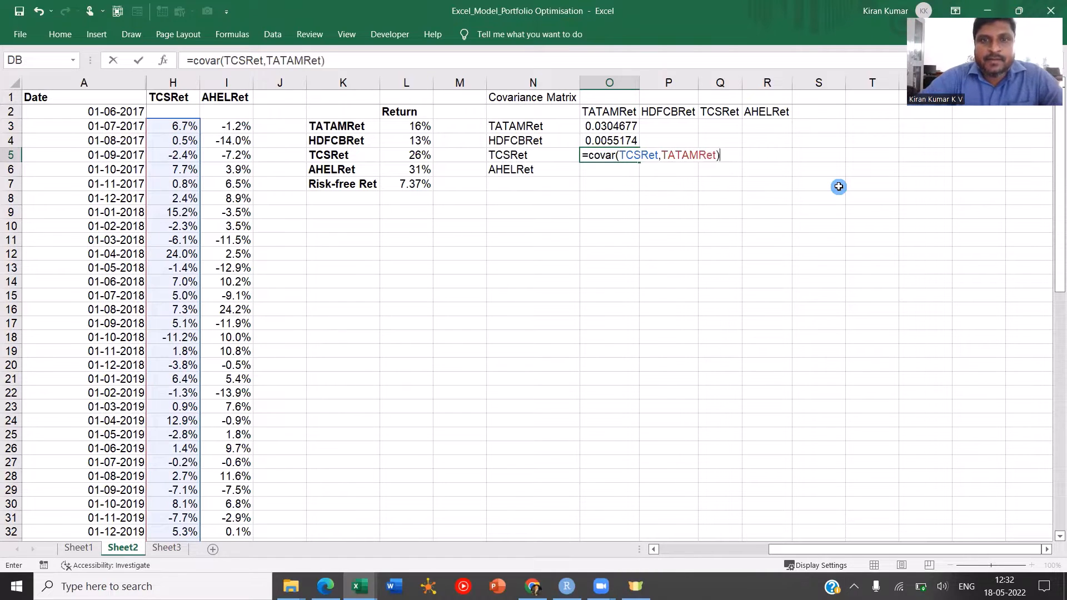
key(Return)
Step: Enter =COVAR(AHELRet,TATAMRet) in O6 of the covariance matrix
text(=covar)
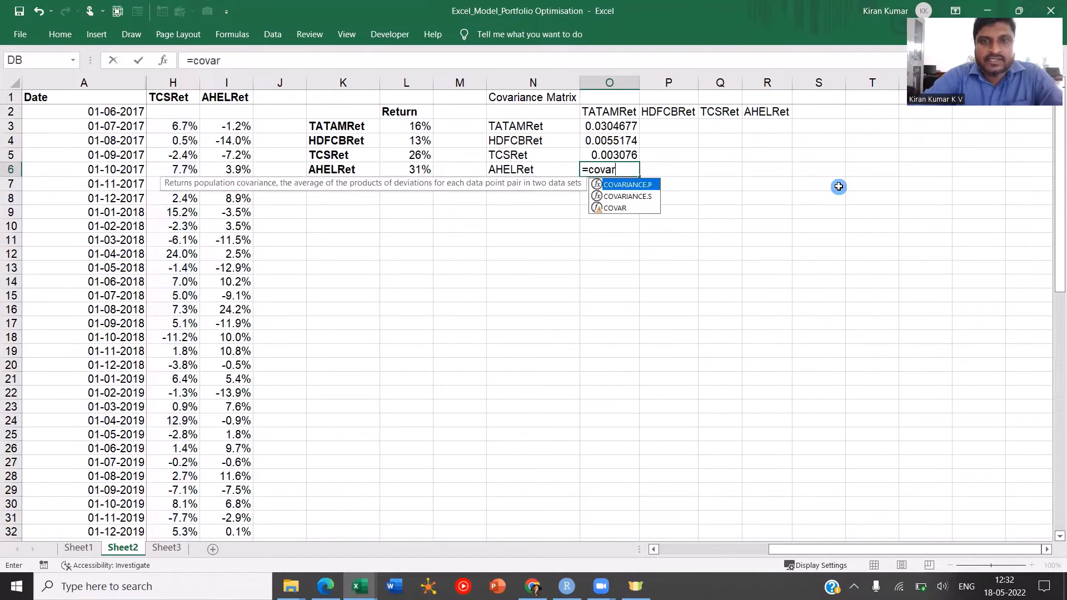
text((AHEL)
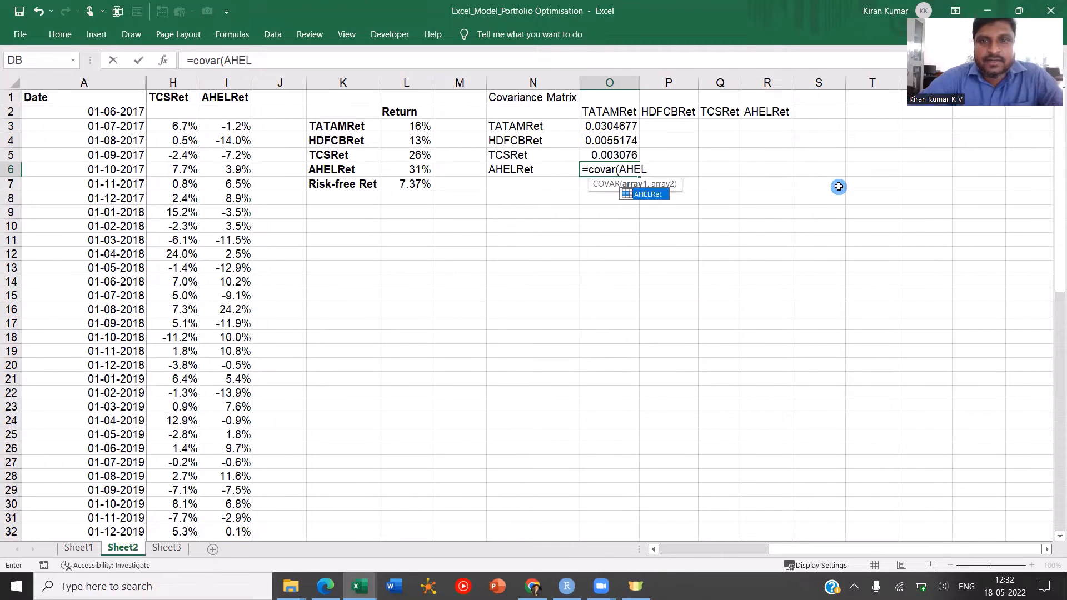
key(Tab)
text(,)
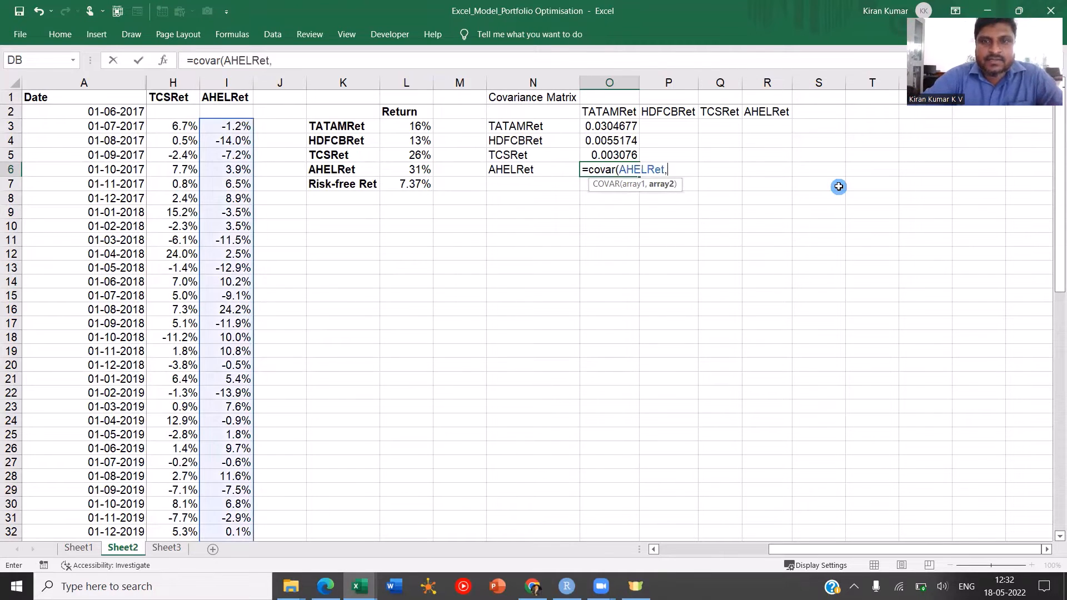
text(tata)
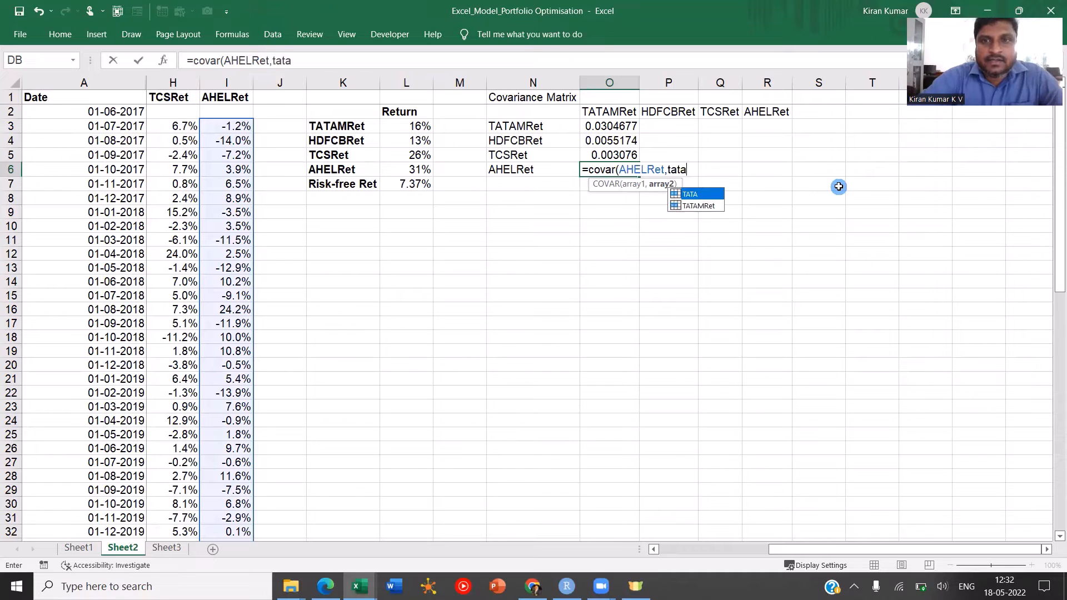
key(Tab)
text())
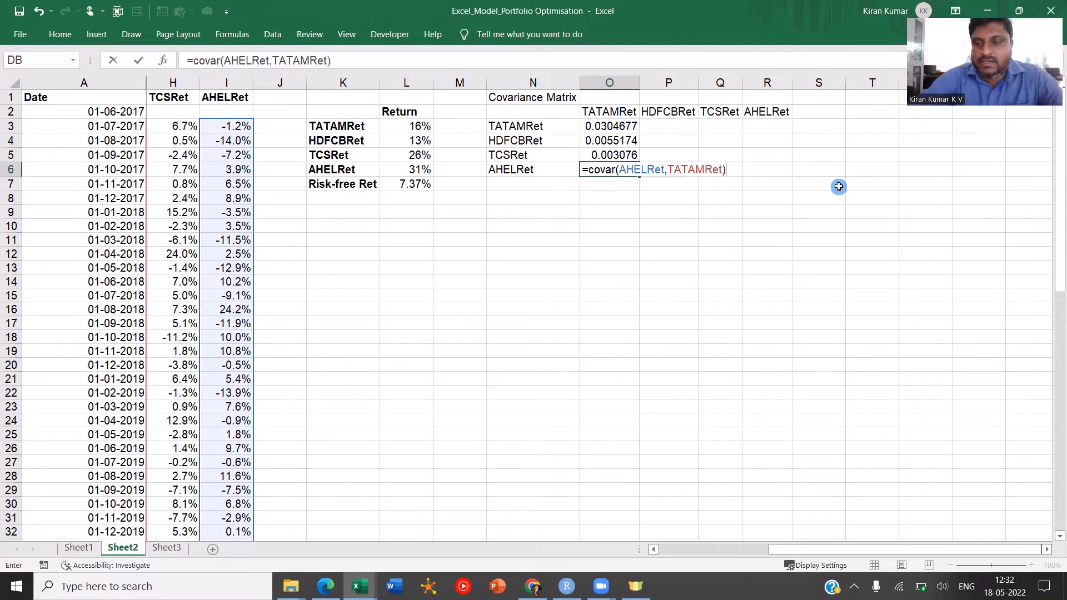
key(Return)
Step: Link P3, the TATAMRet row of the HDFCBRet column, to its mirrored covariance with =O4
key(Up)
key(Up)
key(Up)
key(Up)
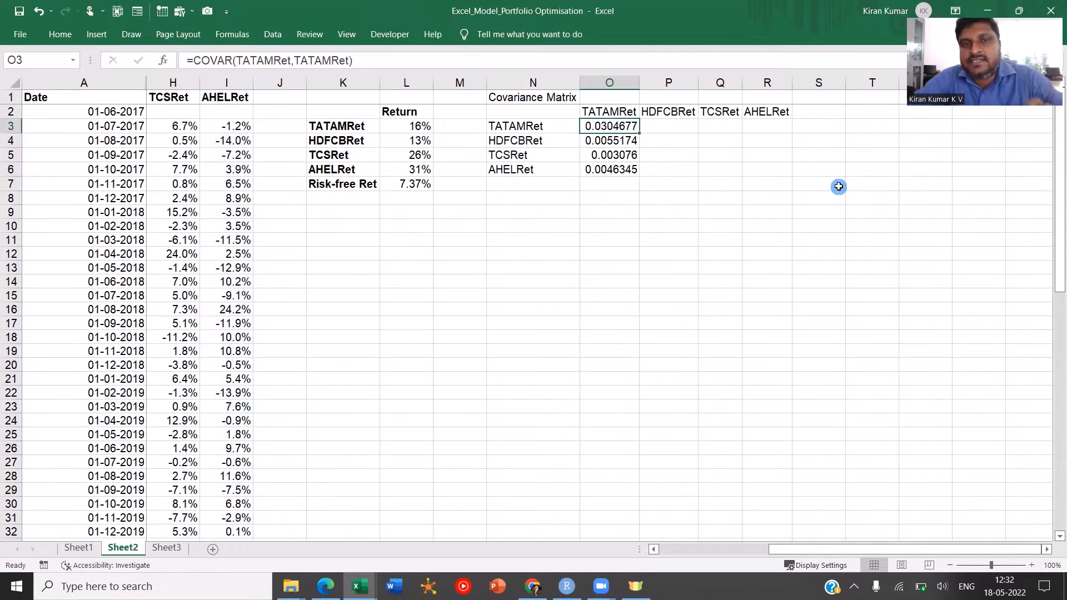
key(Right)
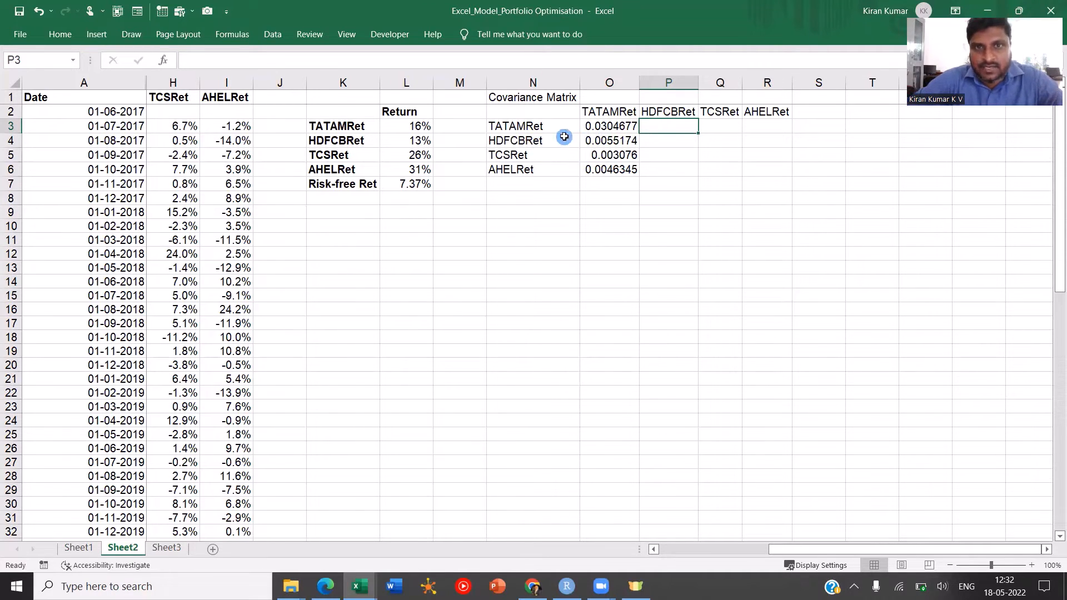
text(=)
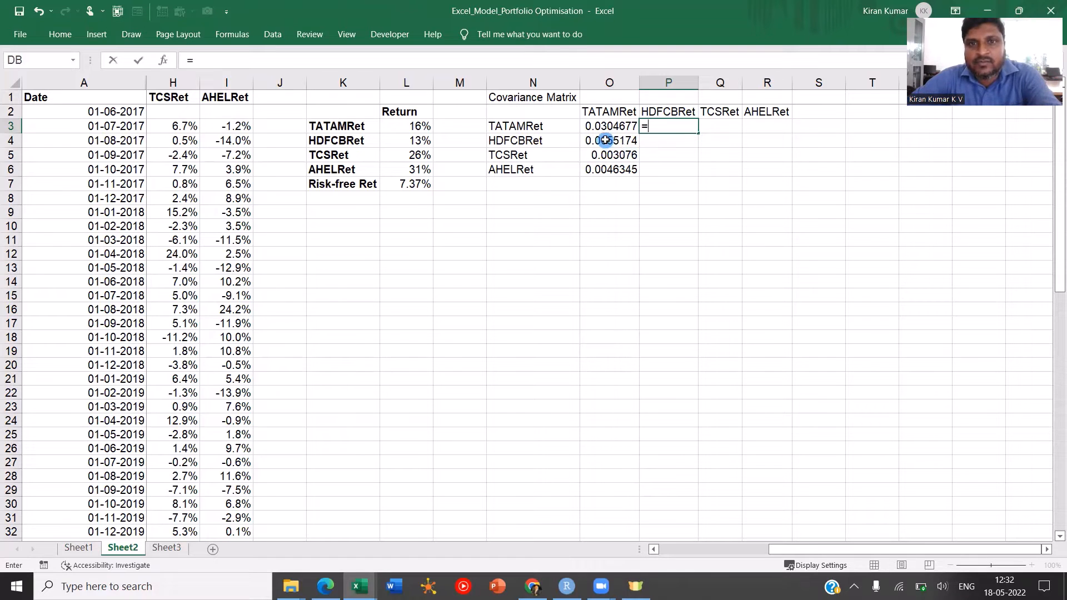
click(609, 141)
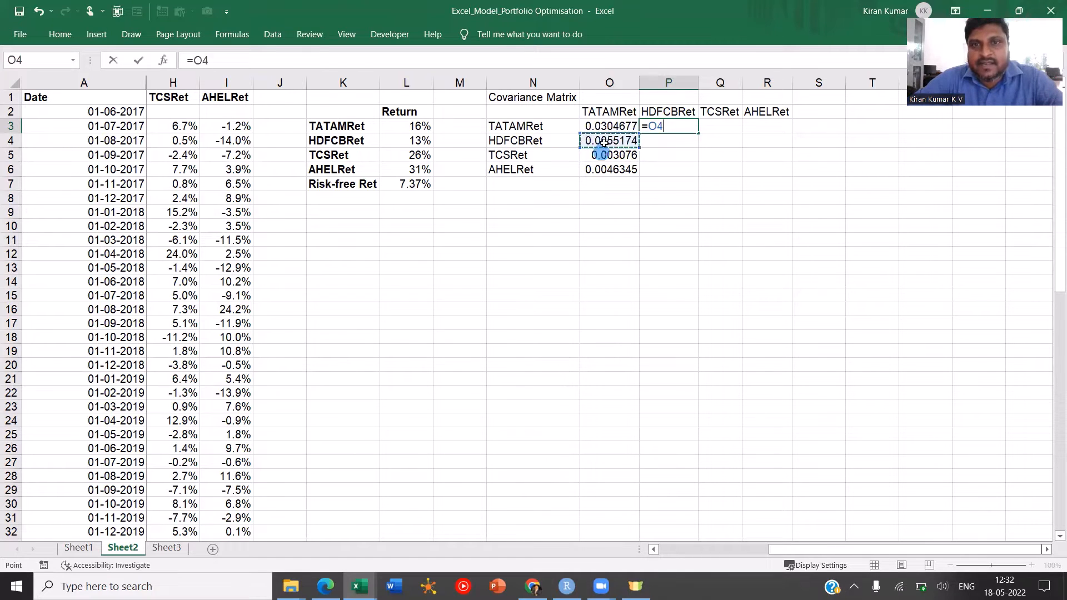
key(Return)
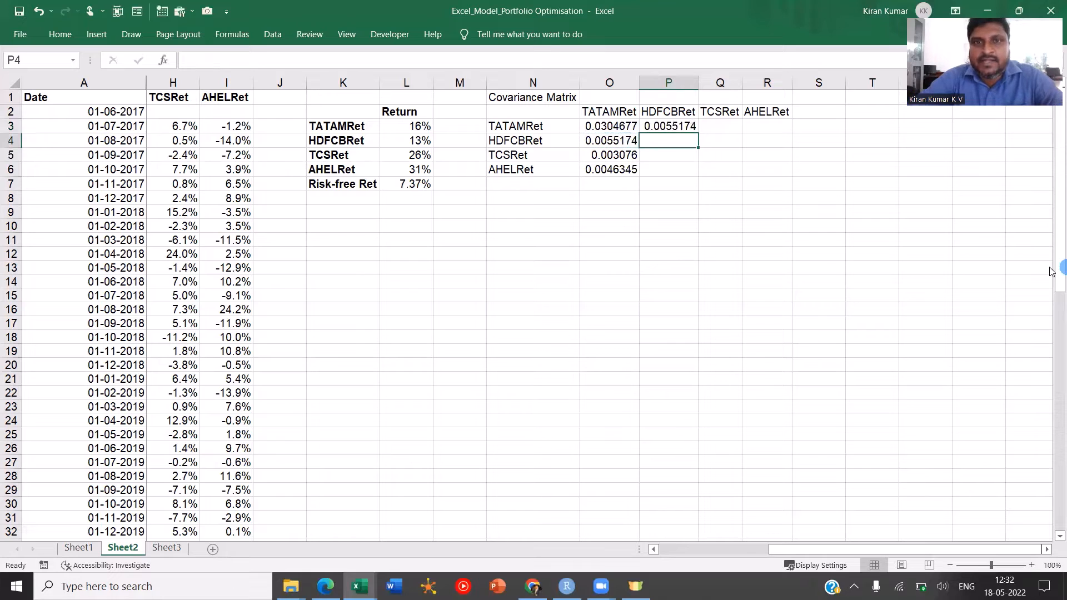
Step: Enter =COVAR(HDFCBRet,HDFCBRet) in P4 of the covariance matrix
text(=)
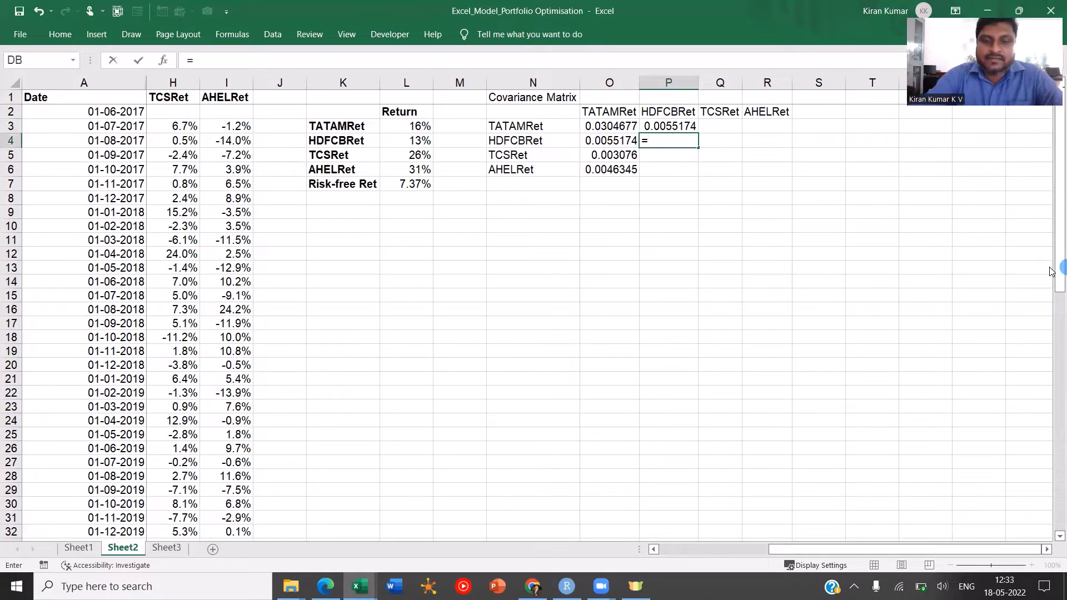
text(cov)
key(BackSpace)
text(o)
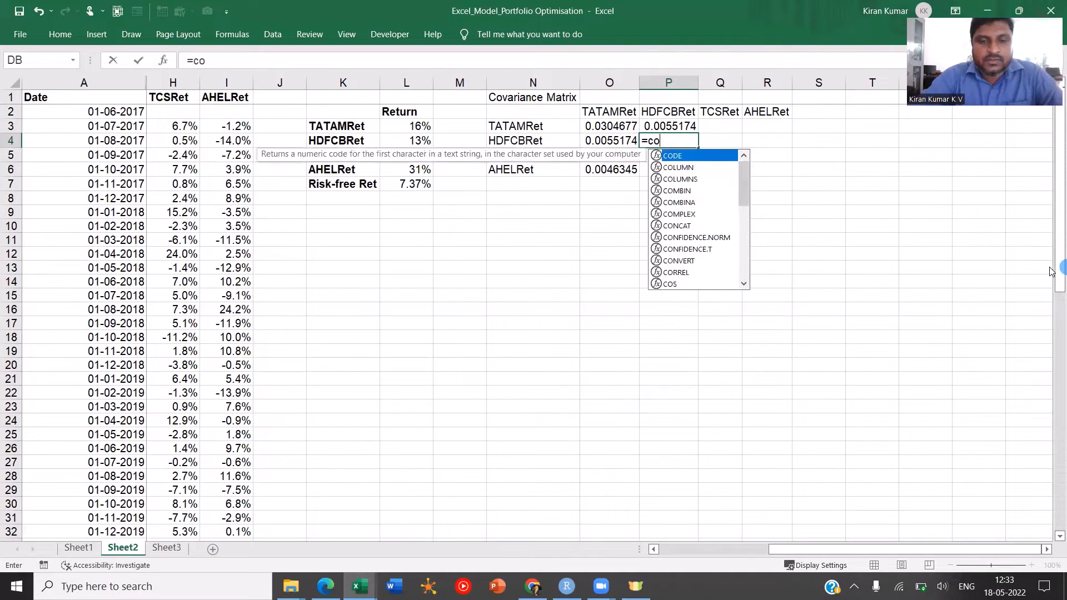
text(var(HDFCBRet,hdfc)
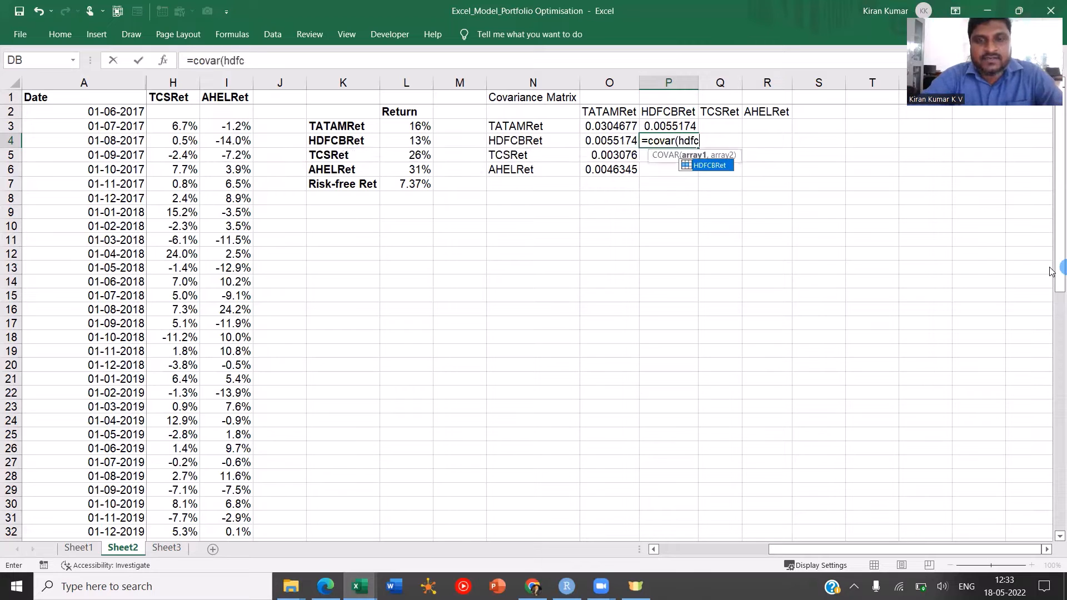
text(b)
key(Tab)
text(,hdfcba)
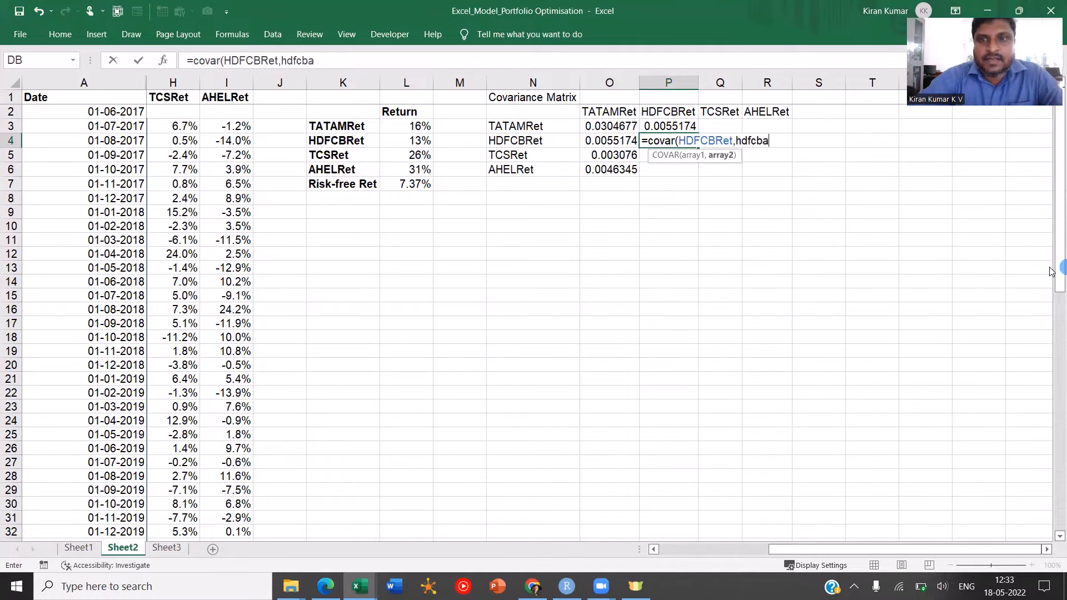
key(Tab)
key(Left)
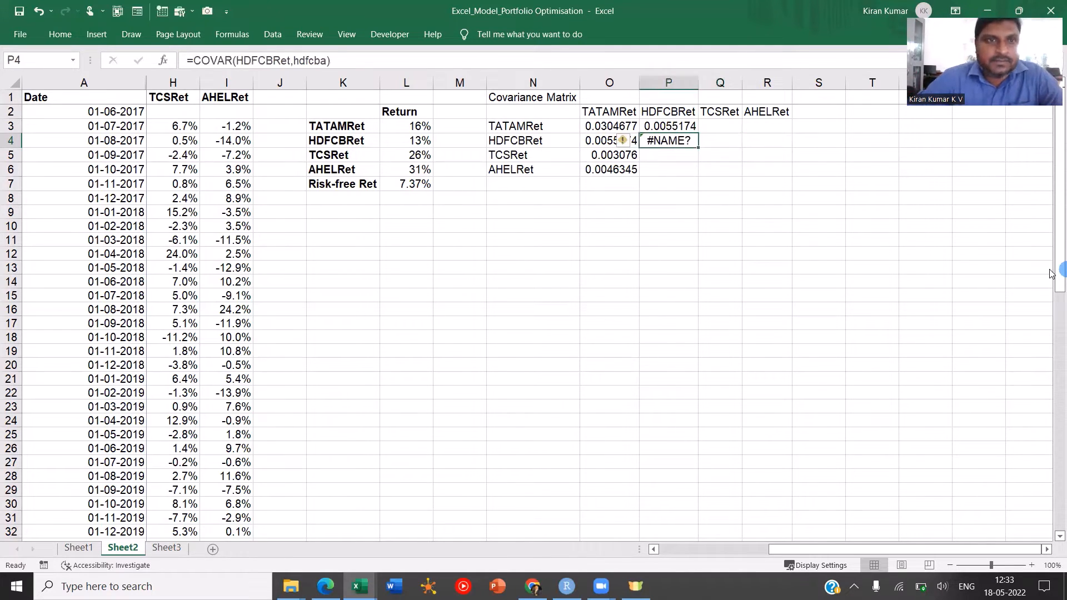
click(366, 53)
key(BackSpace)
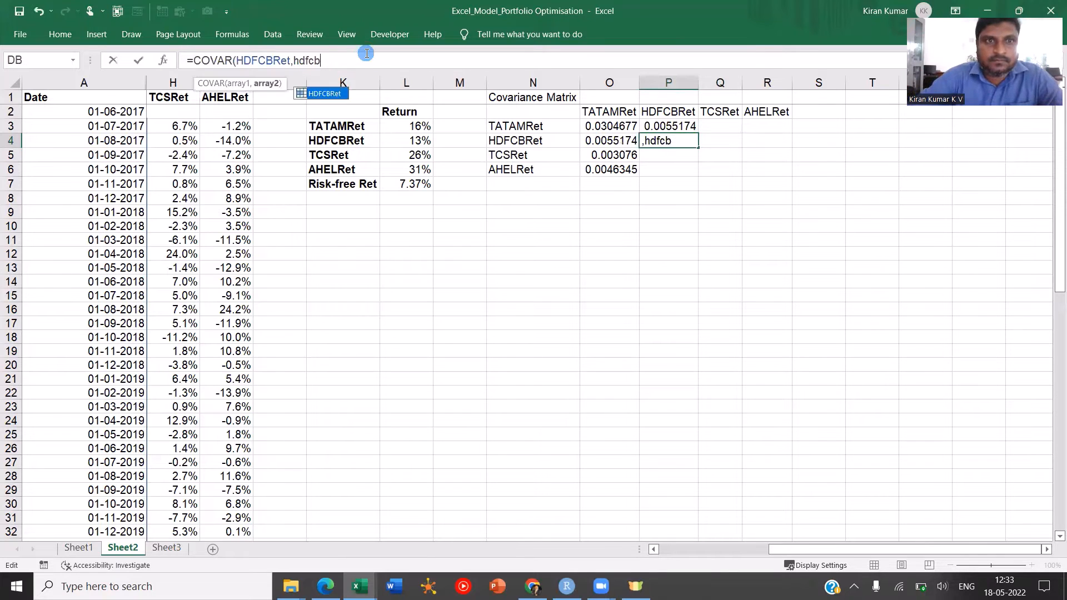
key(Tab)
text())
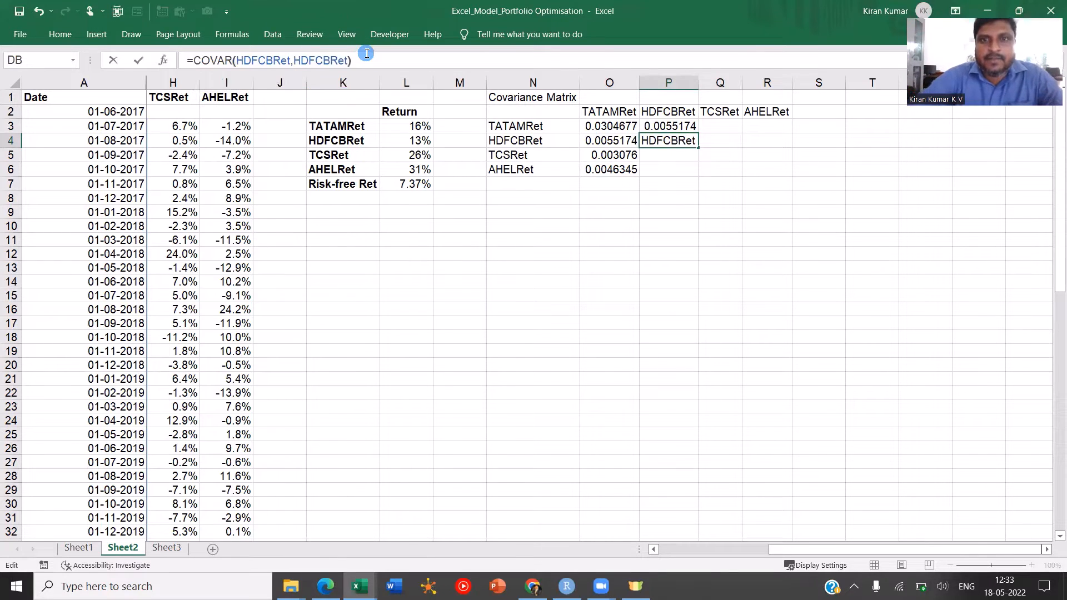
key(Return)
Step: Enter =COVAR(TCSRet,HDFCBRet) in P5 of the covariance matrix
text(=)
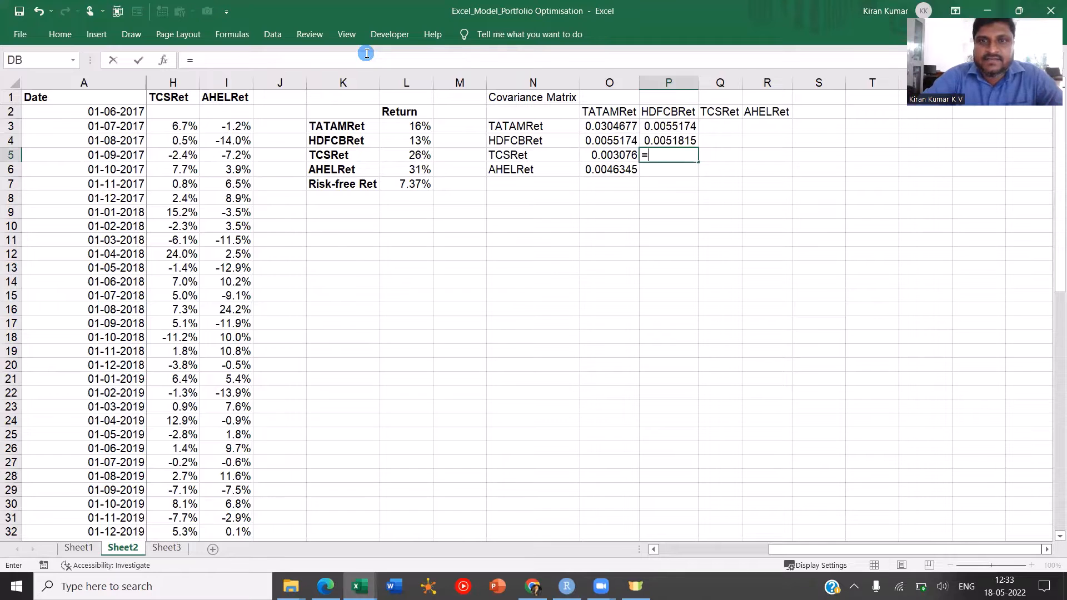
text(co)
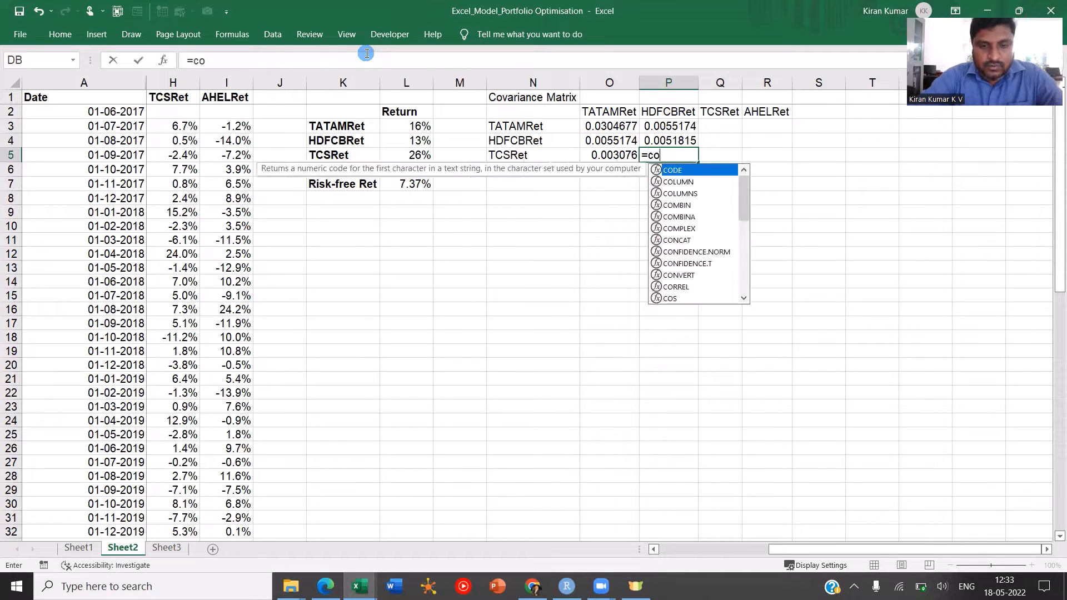
text(var(tcs)
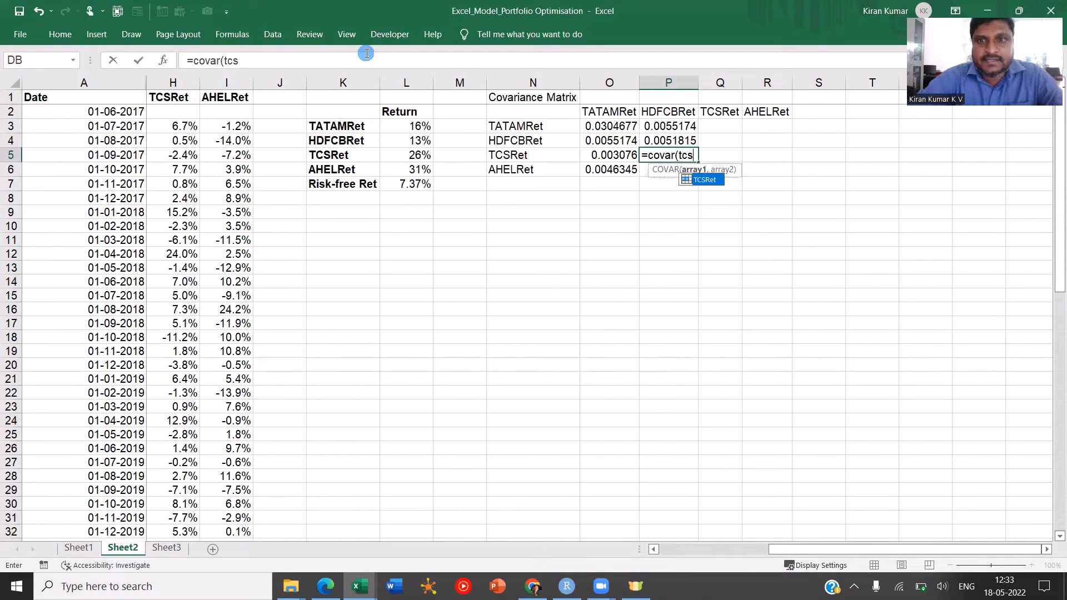
key(Tab)
text(,hdfc)
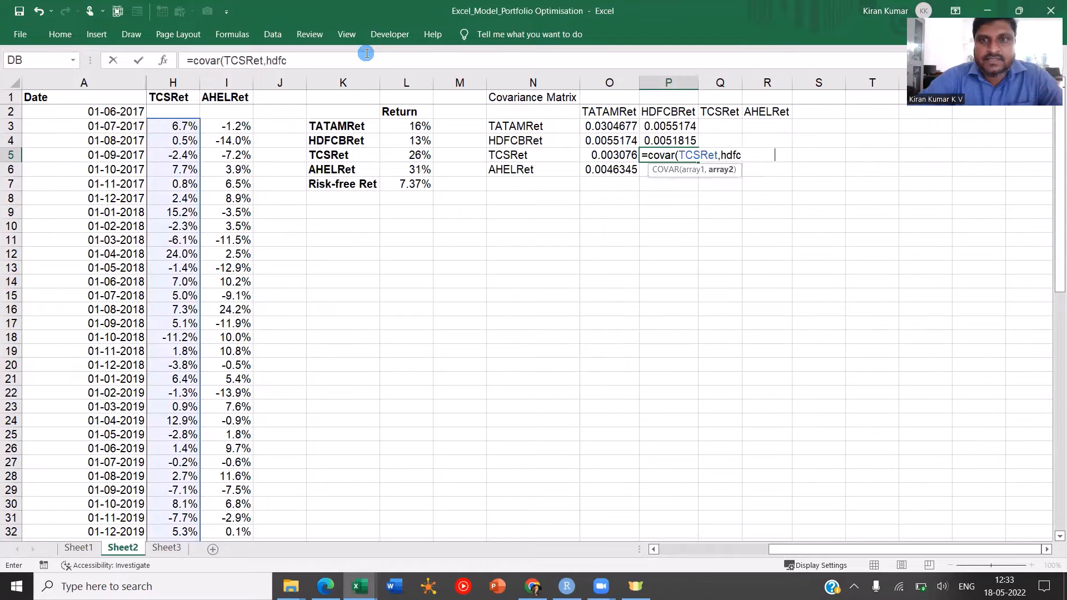
key(Tab)
text())
key(Return)
Step: Enter =COVAR(AHELRet,HDFCBRet) in P6 of the covariance matrix
text(=)
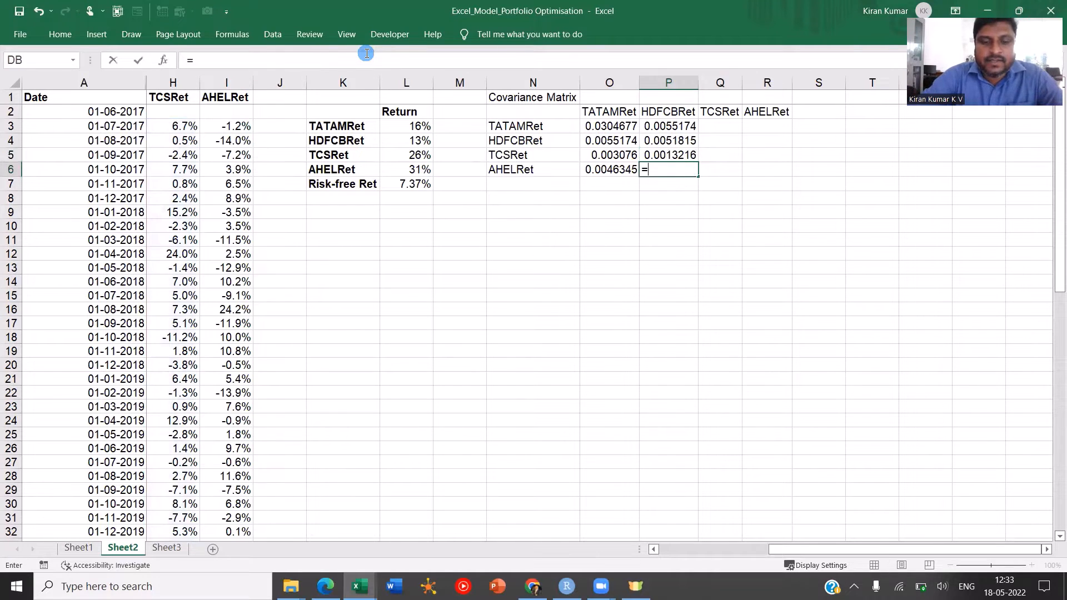
text(covar(ahel)
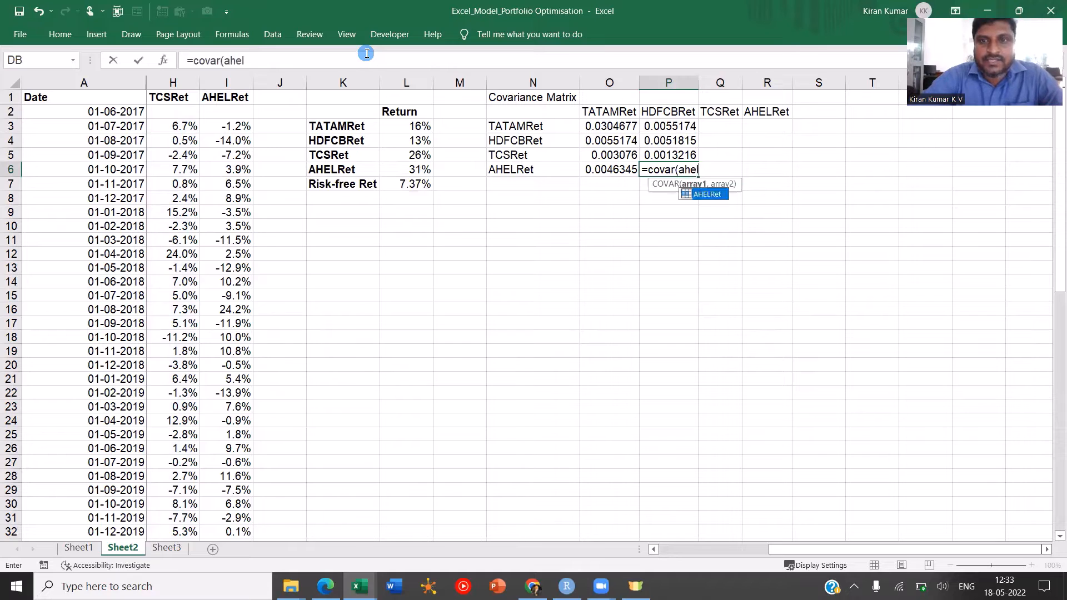
key(Tab)
text(,hdfc)
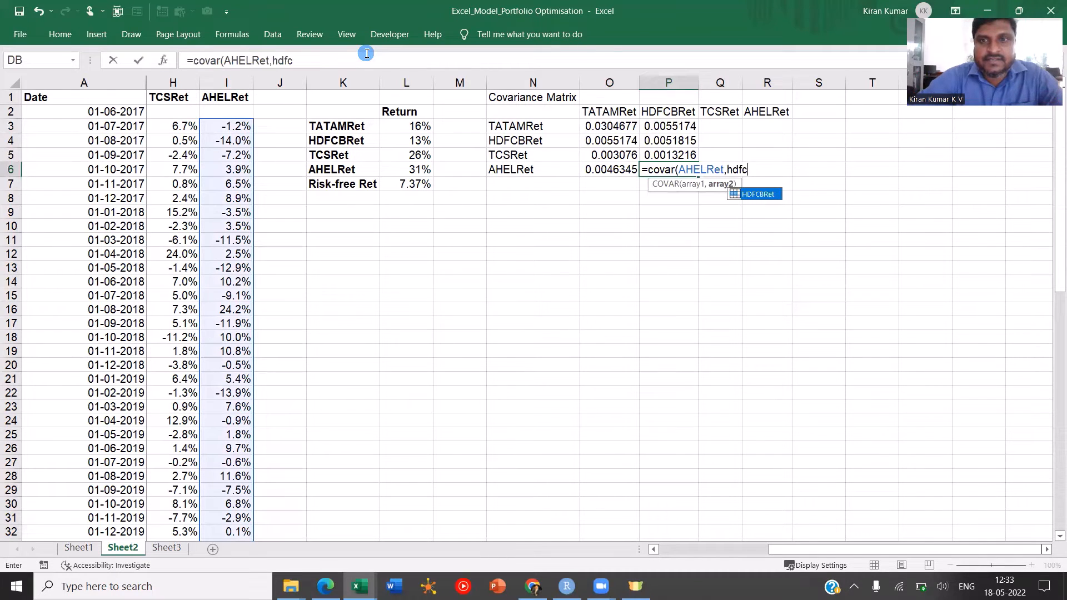
key(Tab)
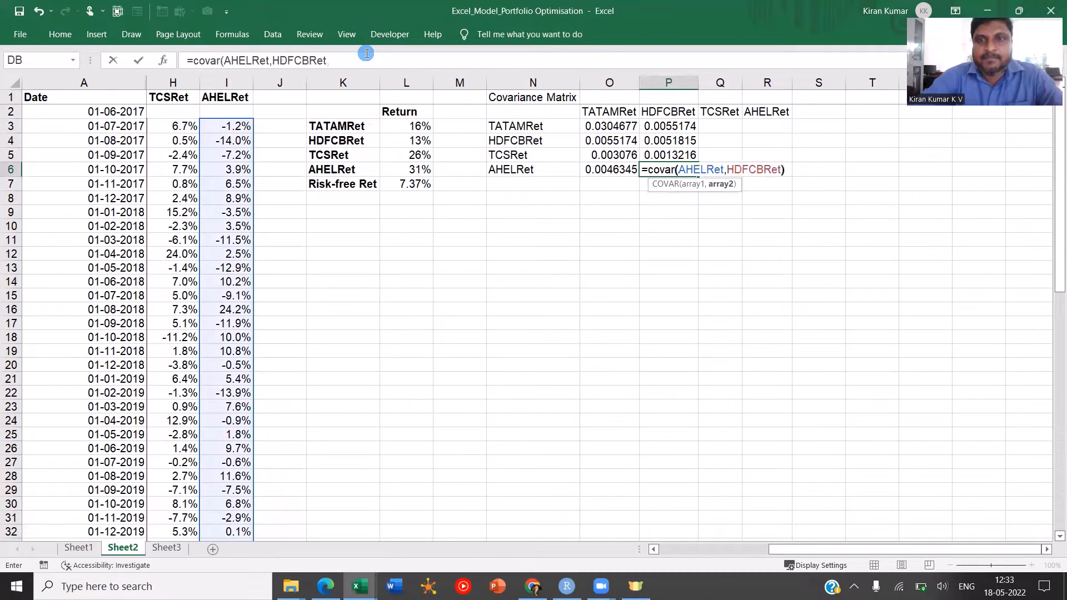
text())
key(Return)
Step: Link Q3, the TATAMRet row of the TCSRet column, to its mirrored covariance with =O5
key(Up)
key(Up)
key(Up)
key(Up)
key(Right)
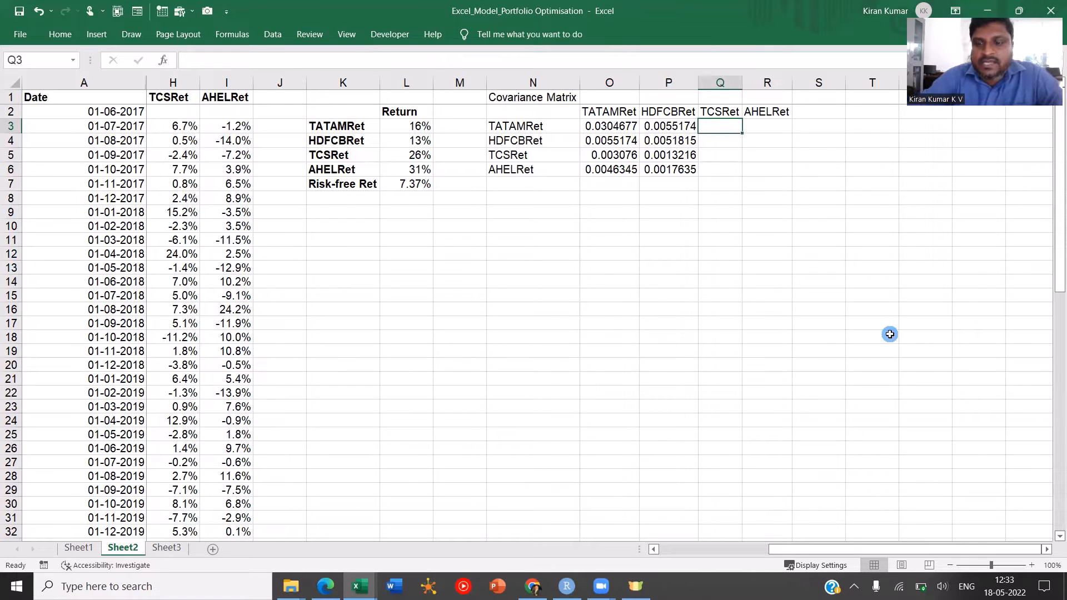
text(=)
key(Left)
key(Left)
key(Down)
key(Down)
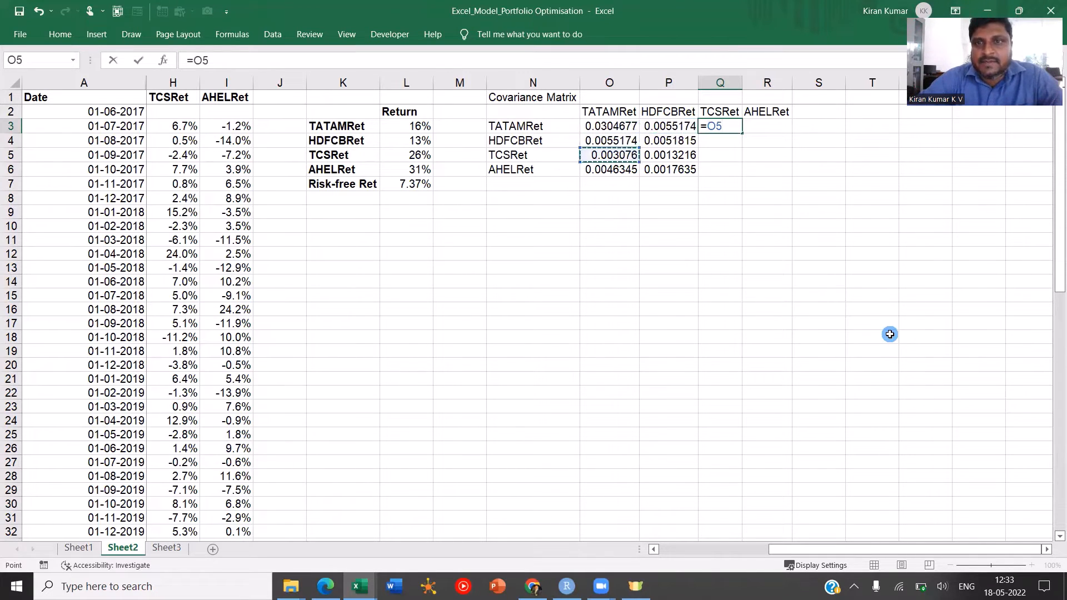
key(Return)
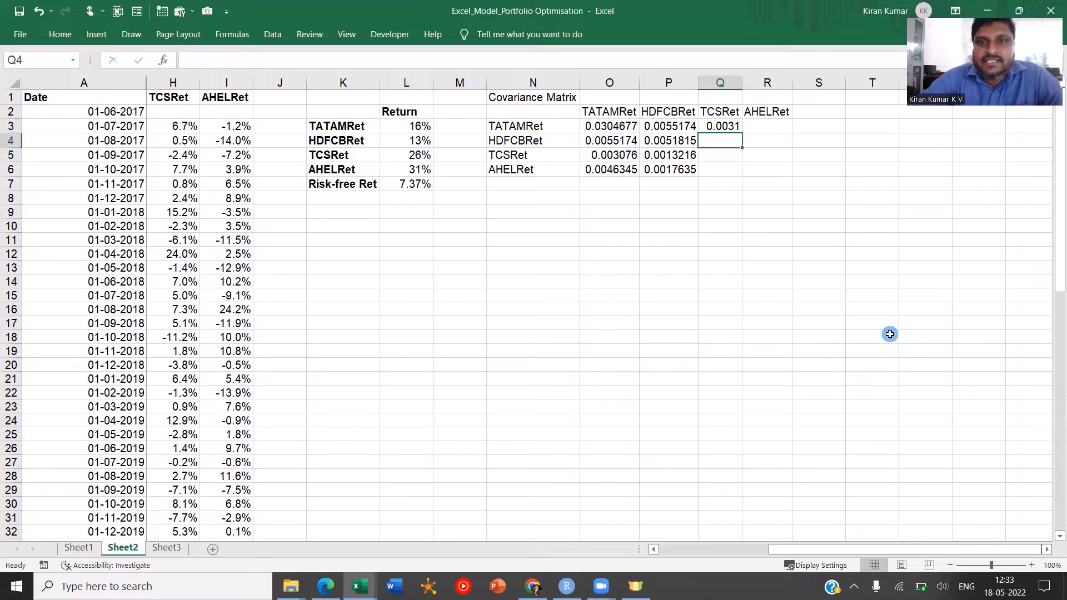
Step: Link Q4, the HDFCBRet row of the TCSRet column, to its mirrored covariance with =P5
text(=)
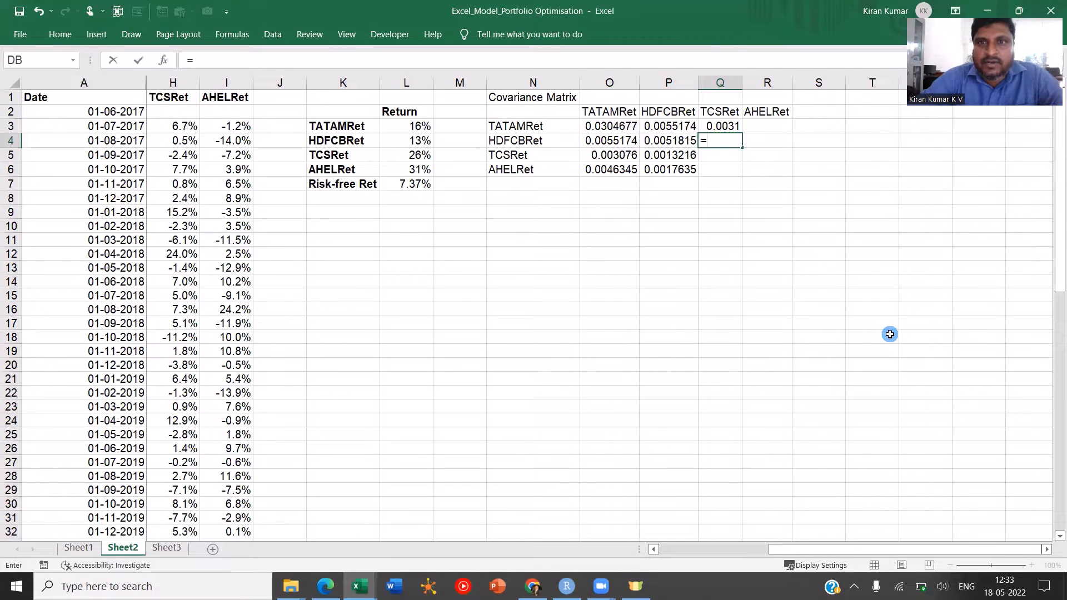
key(Left)
key(Down)
key(Return)
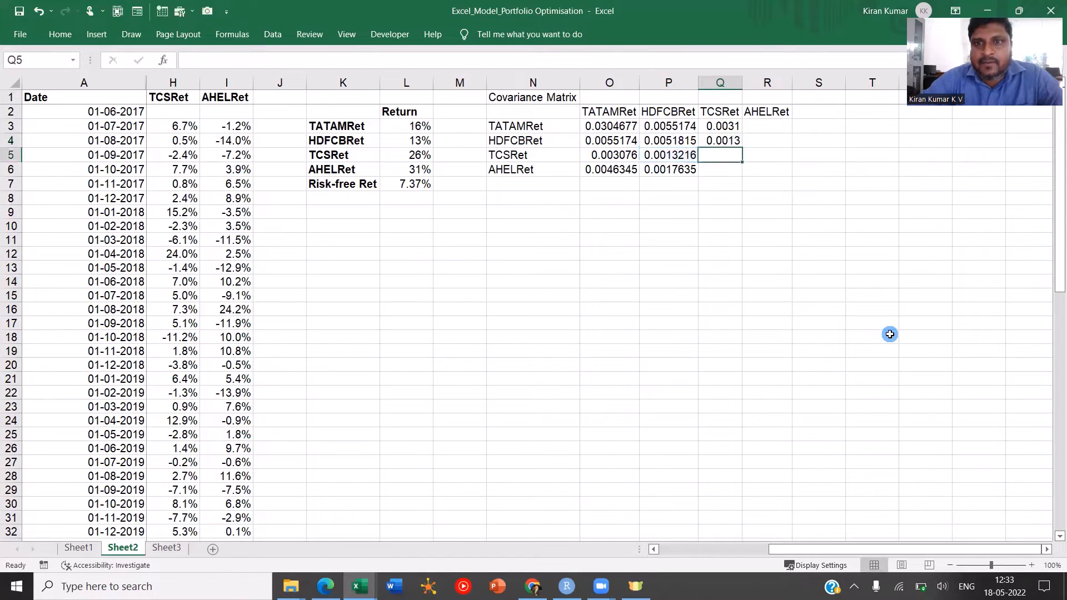
Step: Enter =COVAR(TCSRet,TCSRet) in Q5 of the covariance matrix
text(=c)
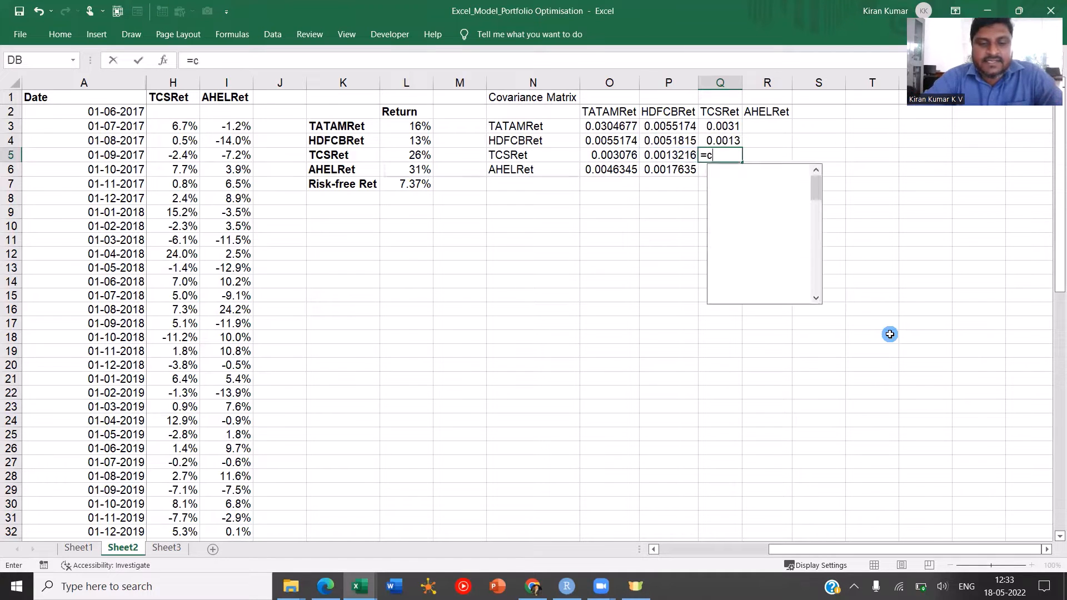
text(ovar(tcsr)
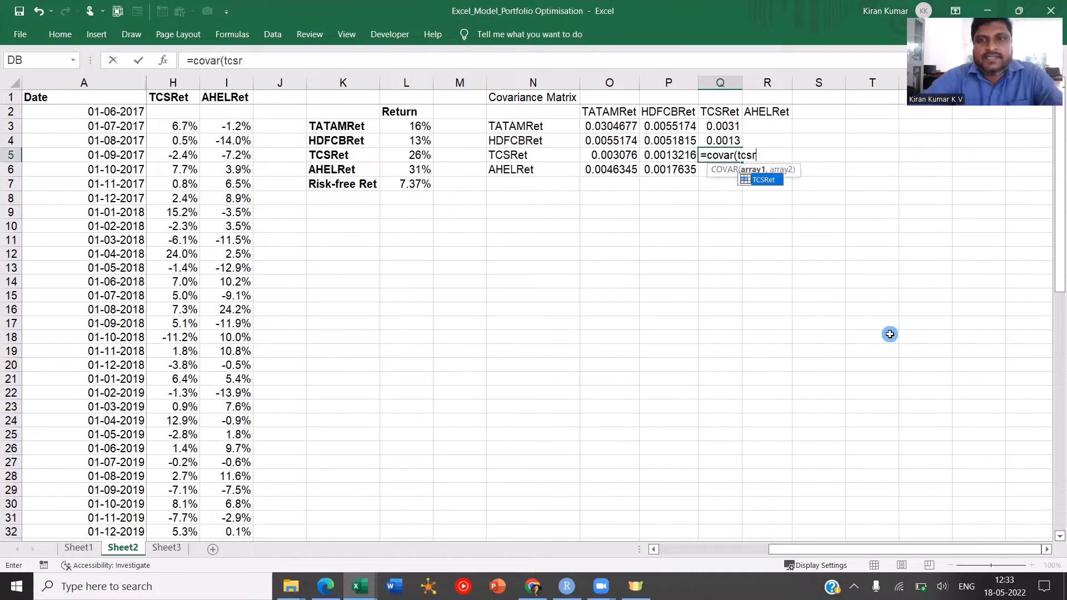
key(Tab)
text(,tcsre)
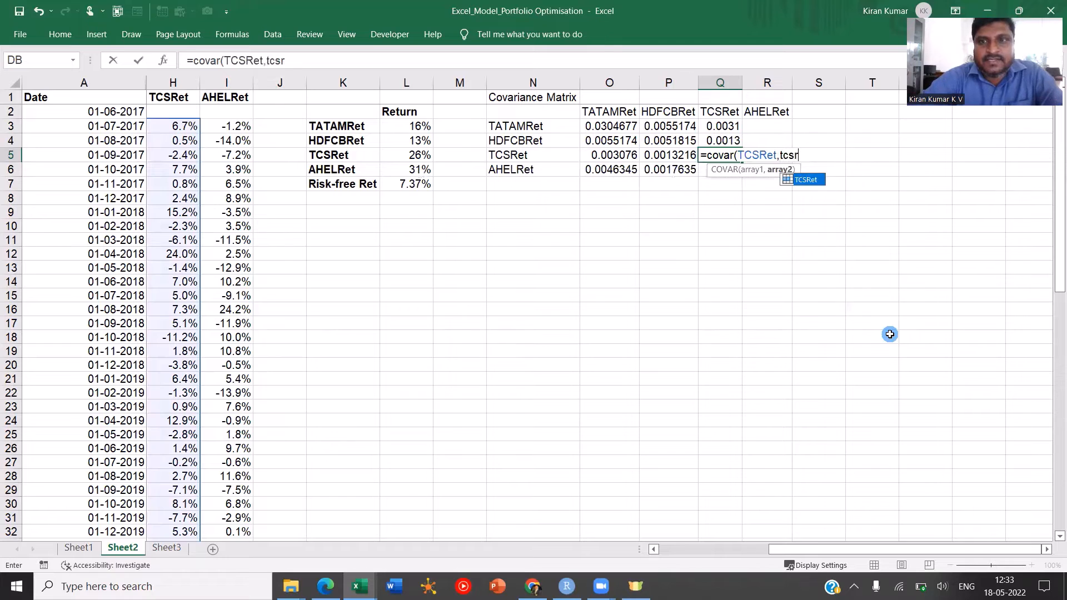
key(Tab)
text())
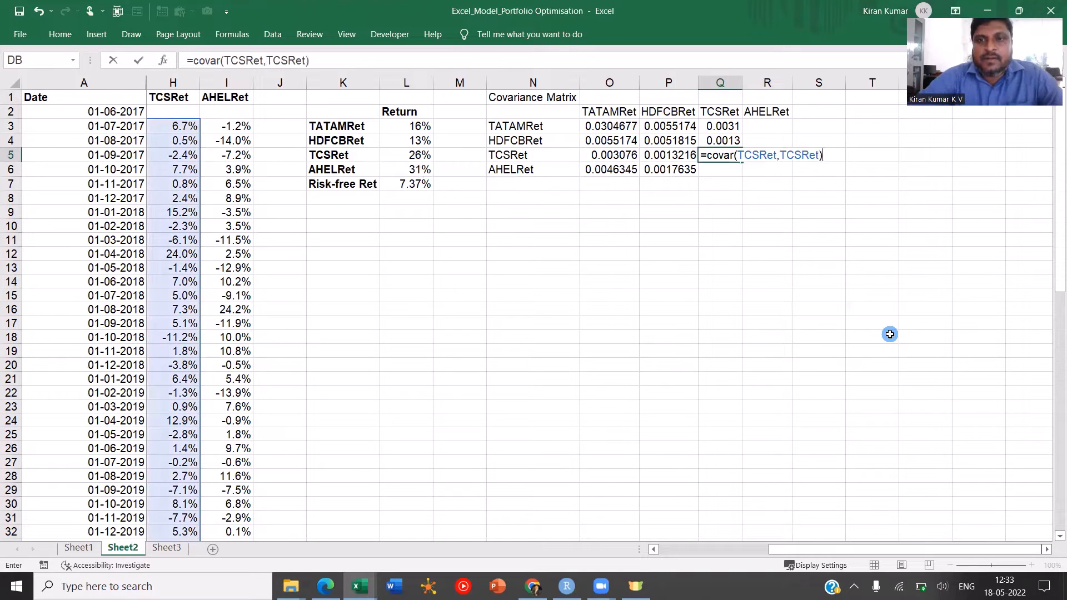
key(Return)
Step: Enter =COVAR(AHELRet,TCSRet) in Q6 of the covariance matrix
text(=covar()
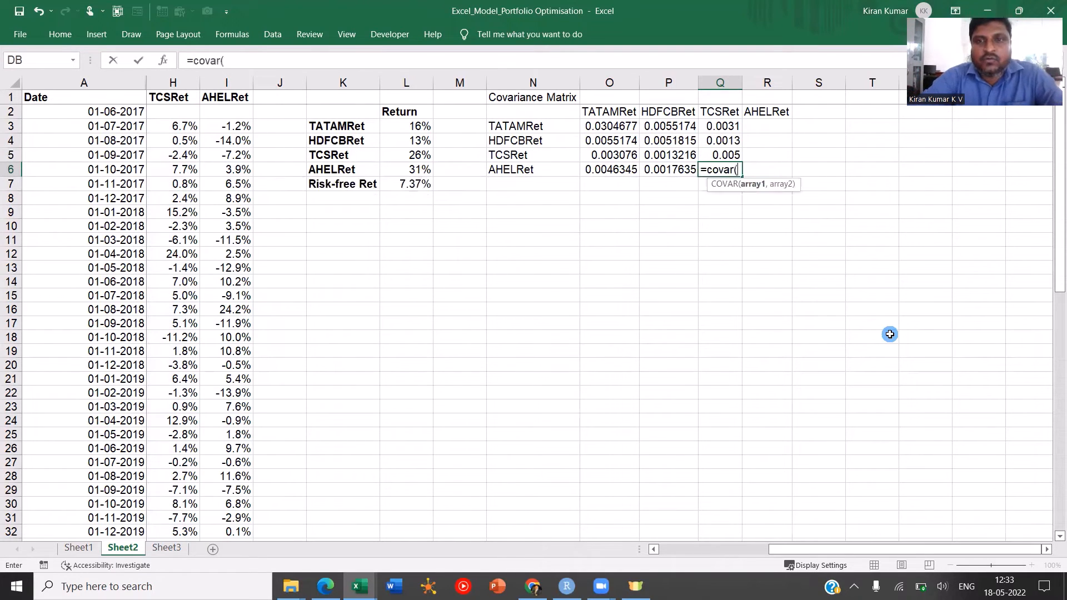
text(ahelre)
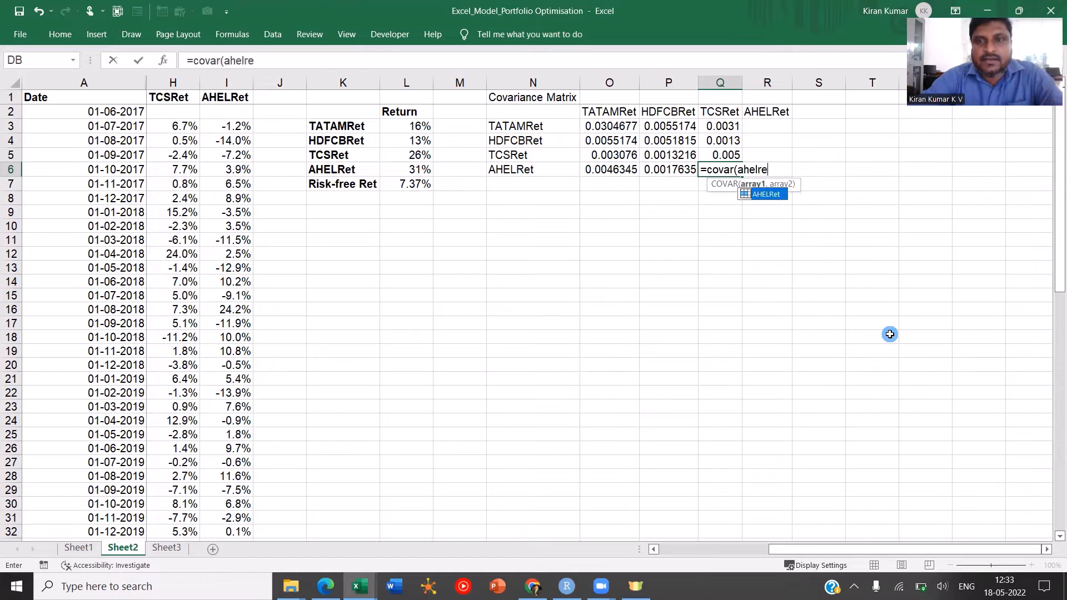
key(Tab)
text(,tcsre)
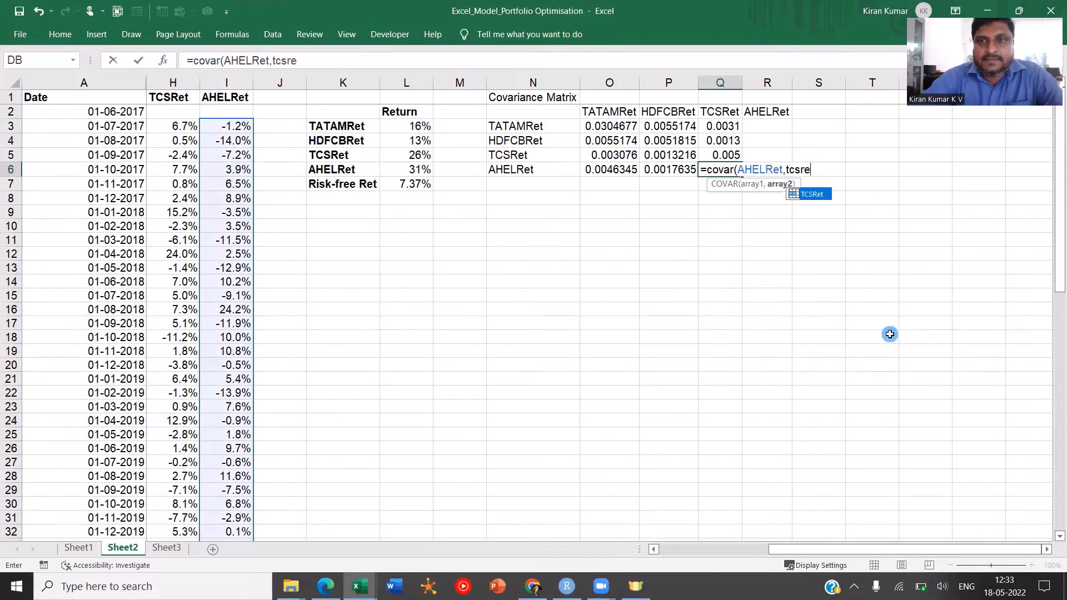
key(Tab)
key(Return)
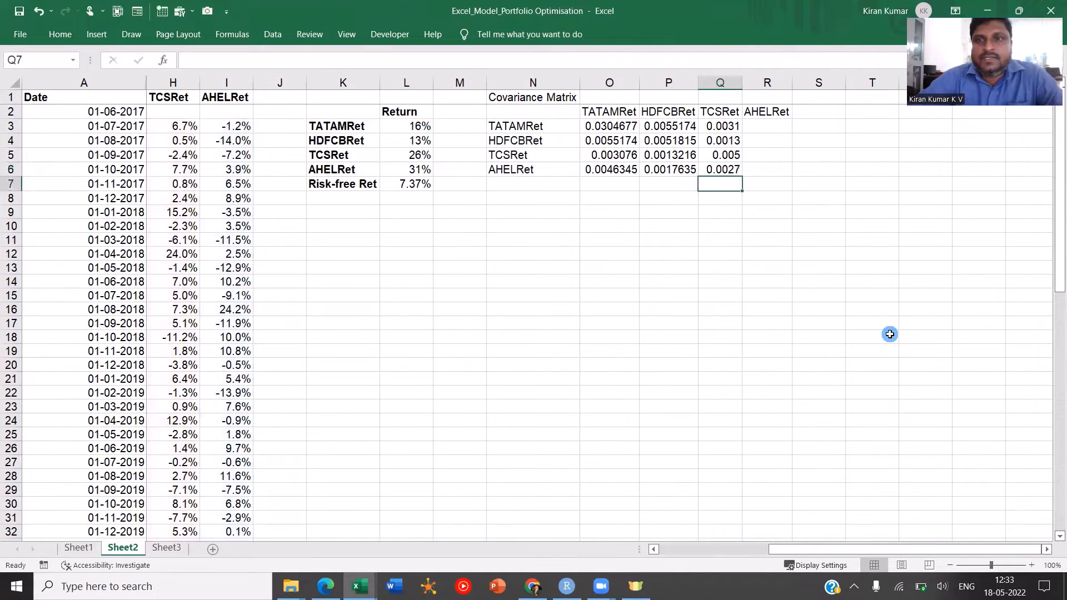
Step: Dismiss the low-battery notice and link R3, the TATAMRet row of the AHELRet column, to its mirrored covariance with =O6
key(Up)
key(Up)
key(Up)
key(Up)
key(Right)
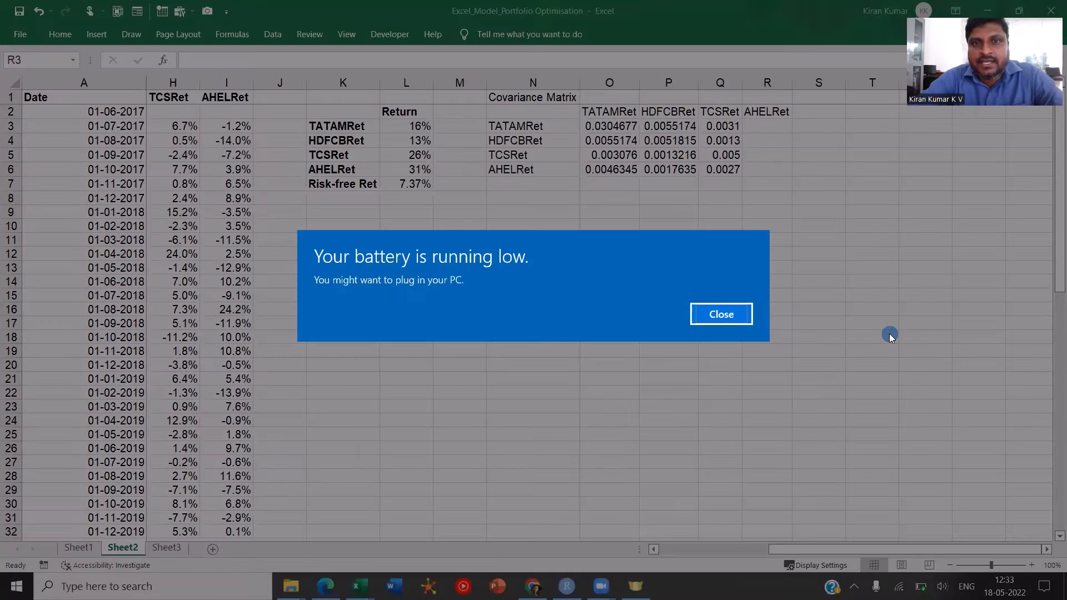
key(Return)
text(=)
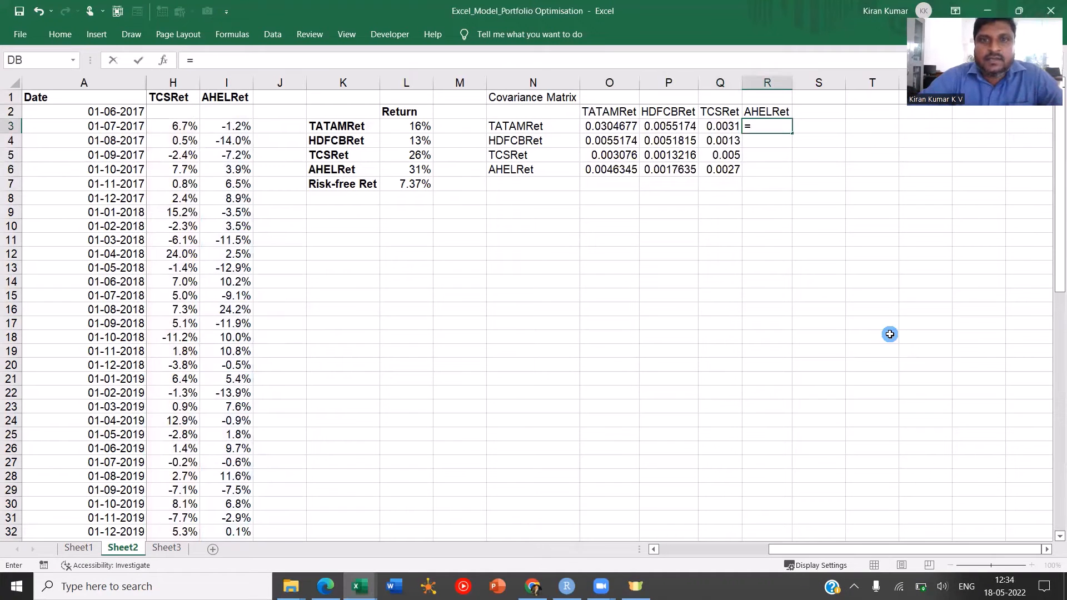
key(Left)
key(Left)
key(Left)
key(Down)
key(Down)
key(Down)
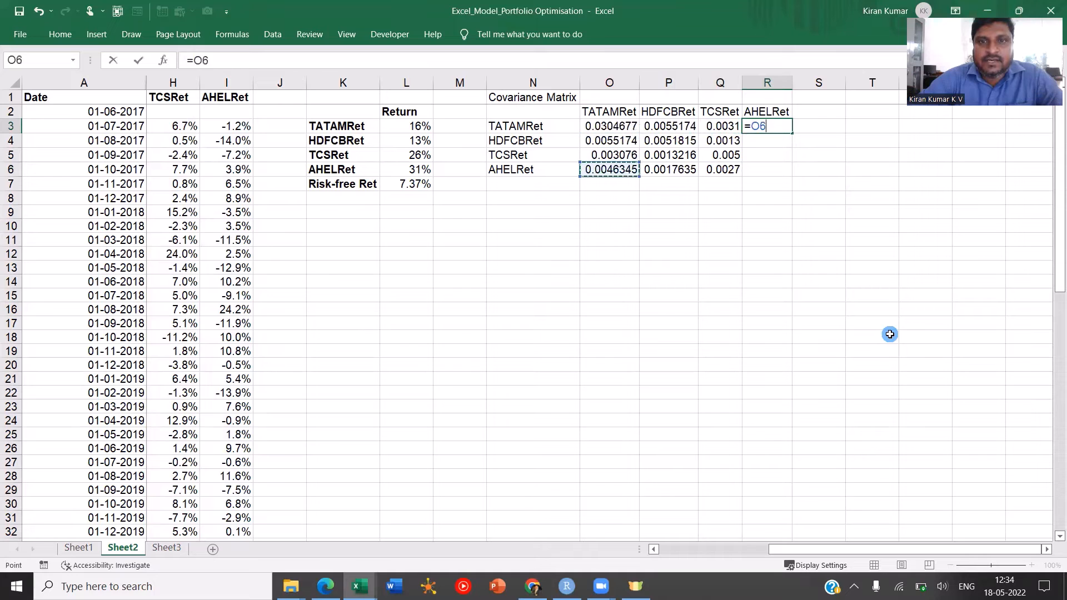
key(Return)
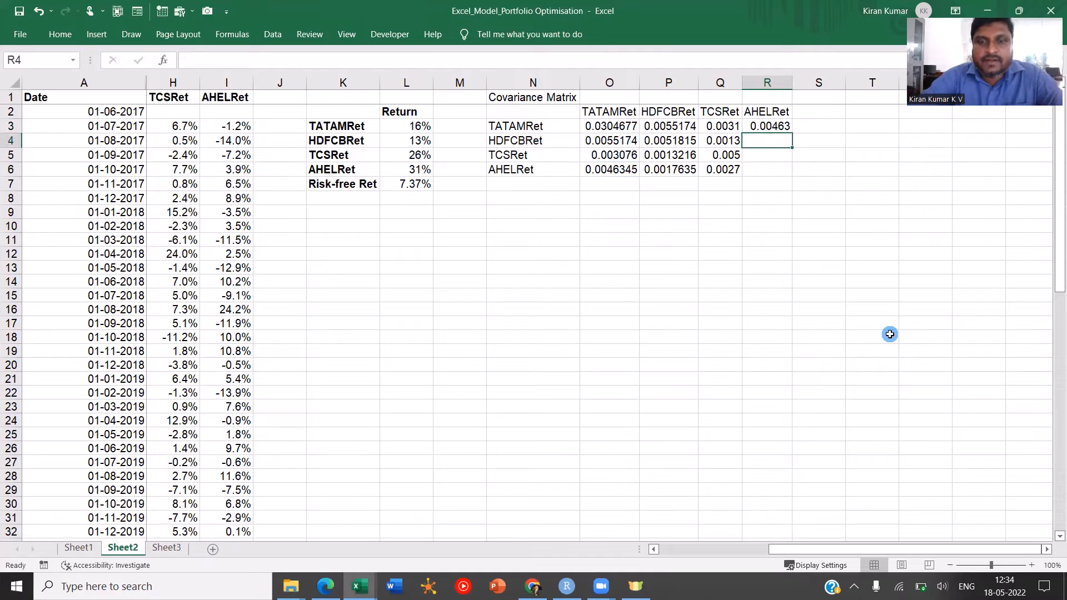
Step: Link R4, the HDFCBRet row of the AHELRet column, to its mirrored covariance with =P6
text(=)
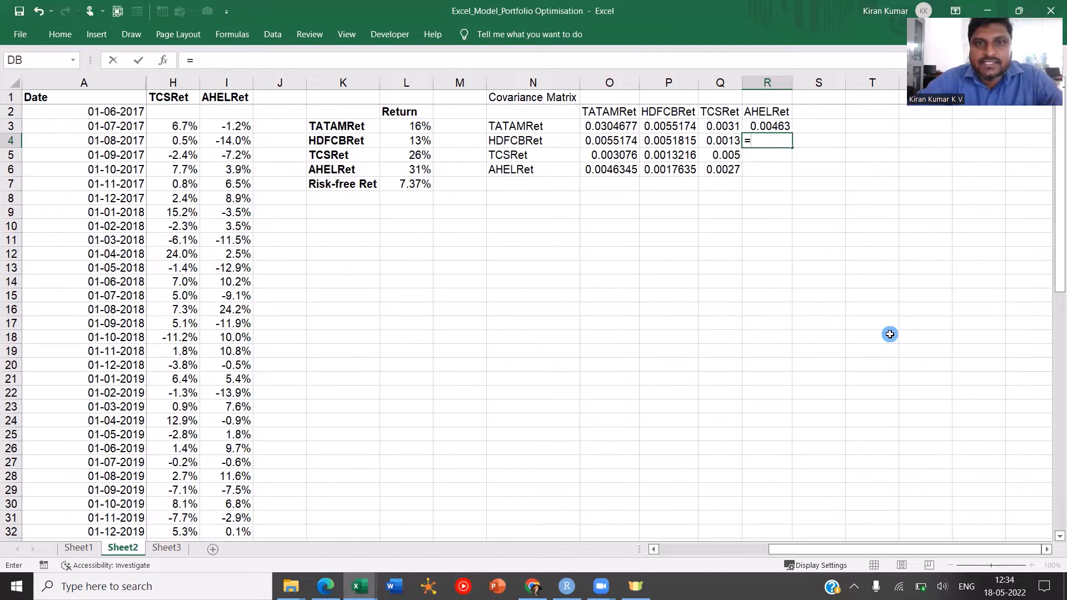
key(Left)
key(Left)
key(Down)
key(Down)
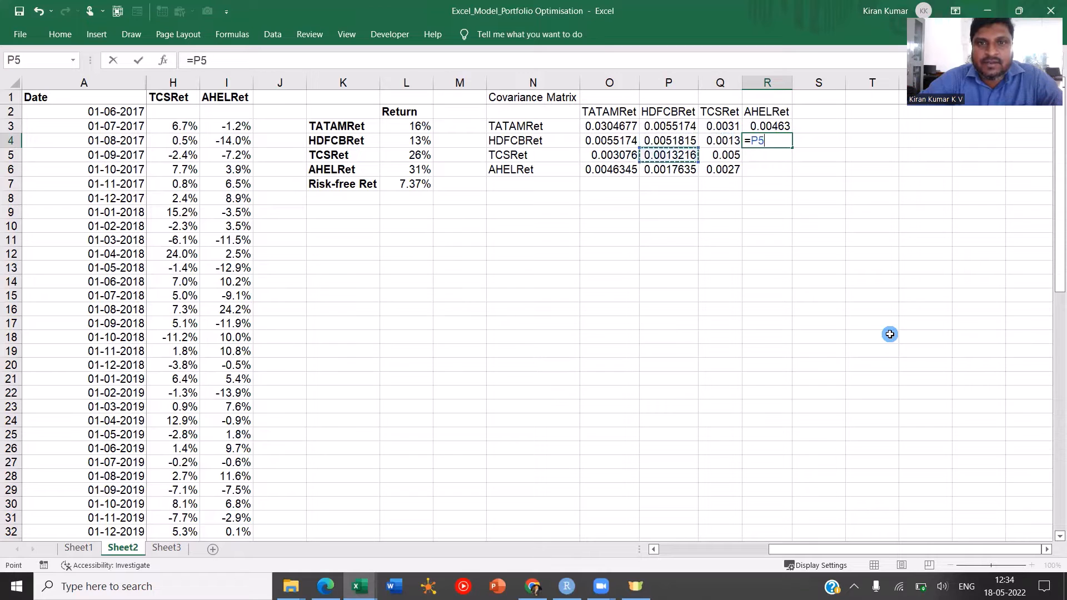
key(Return)
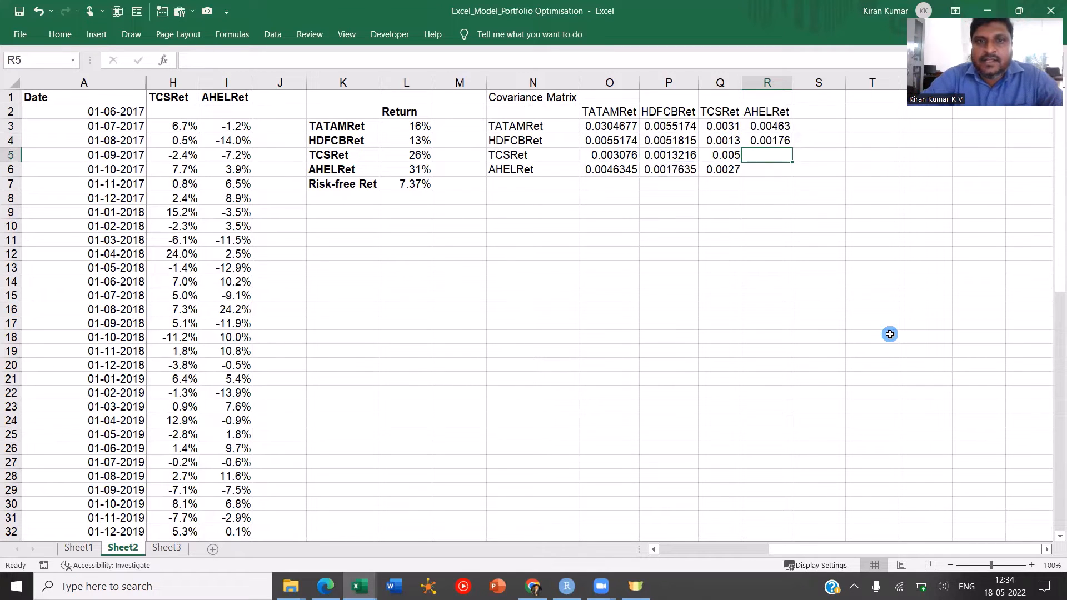
Step: Link R5, the TCSRet row of the AHELRet column, to its mirrored covariance with =Q6
text(=)
key(Left)
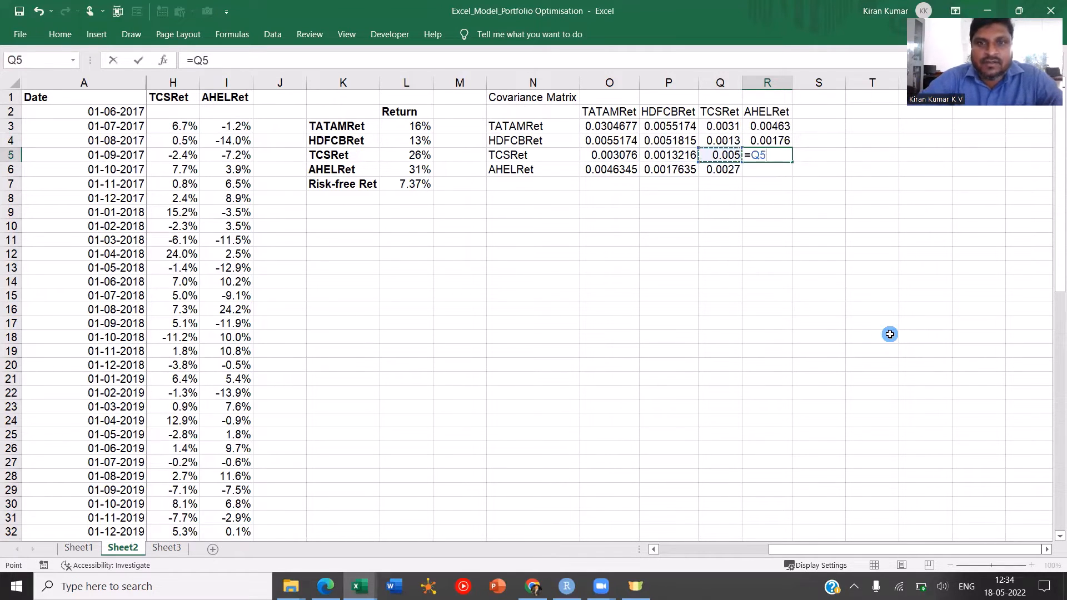
key(Down)
key(Return)
Step: Enter =COVAR(AHELRet,AHELRet) in R6 of the covariance matrix
text(=)
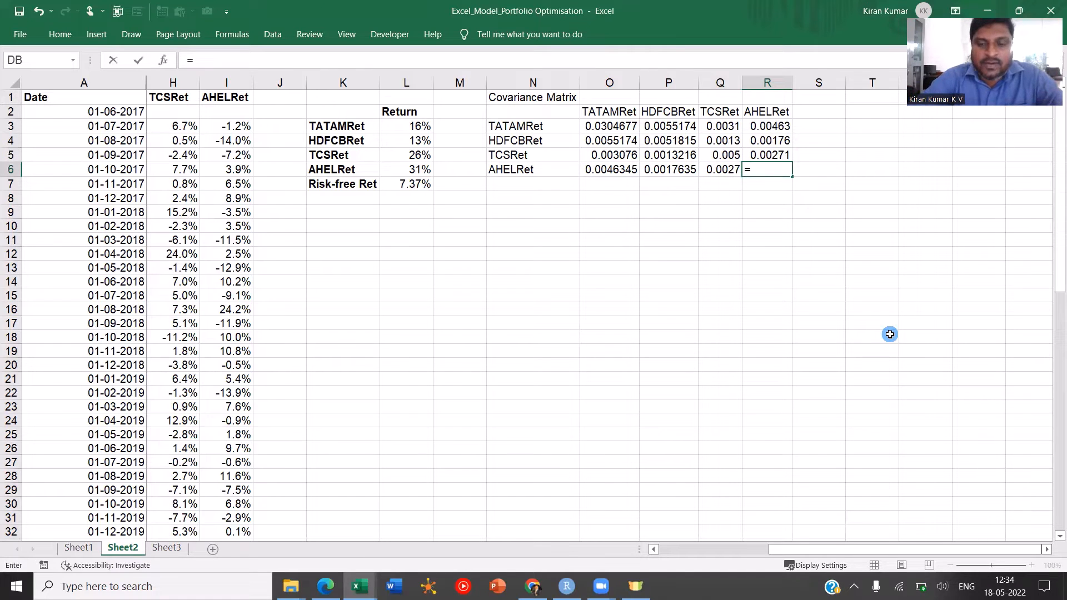
text(co)
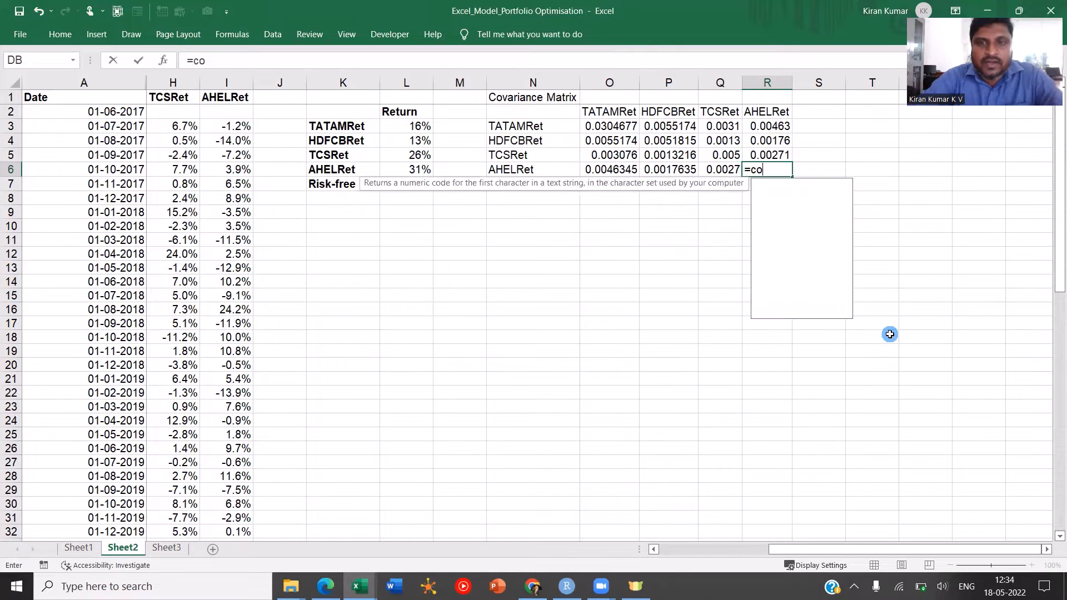
text(var()
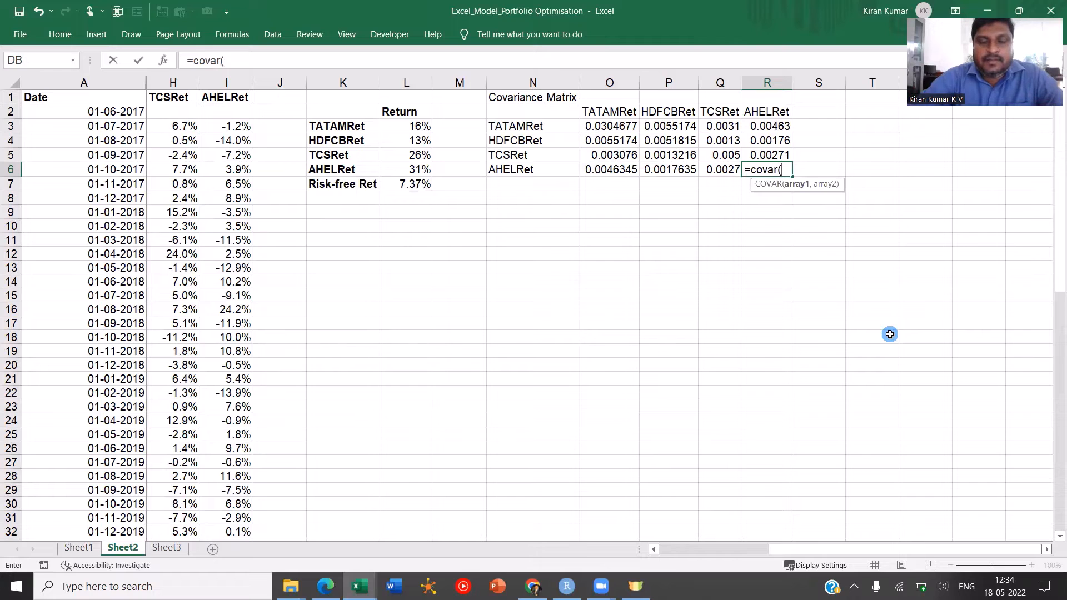
text(AHELRet)
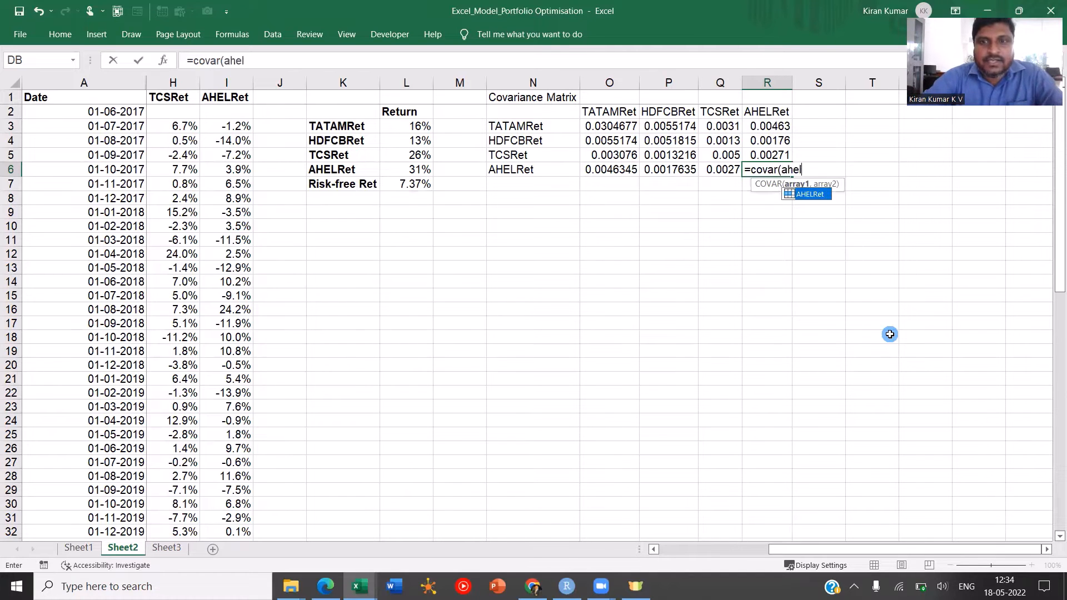
text(,)
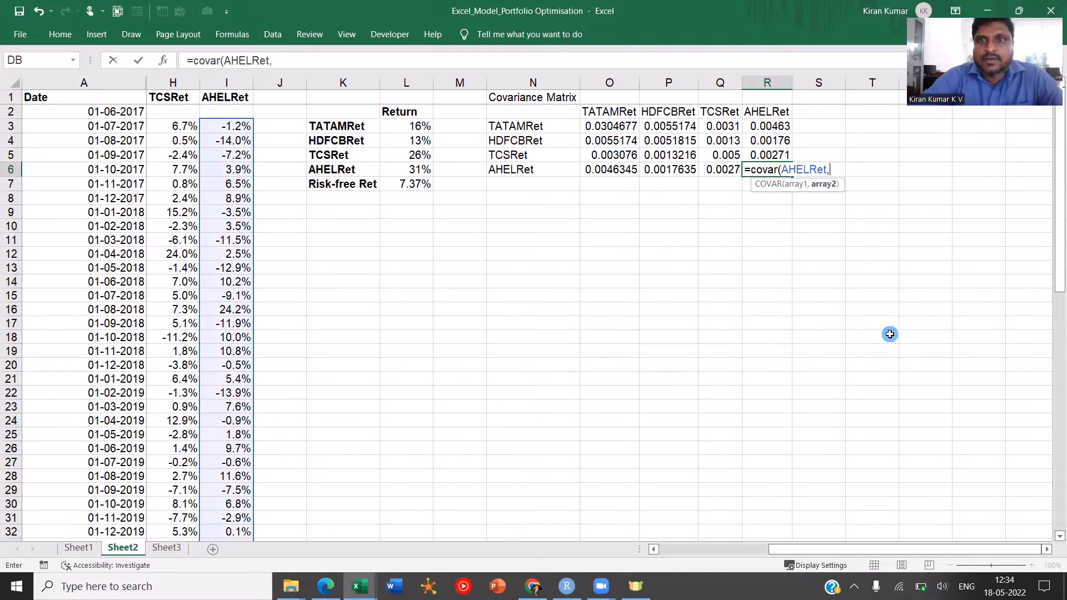
key(Up)
key(Up)
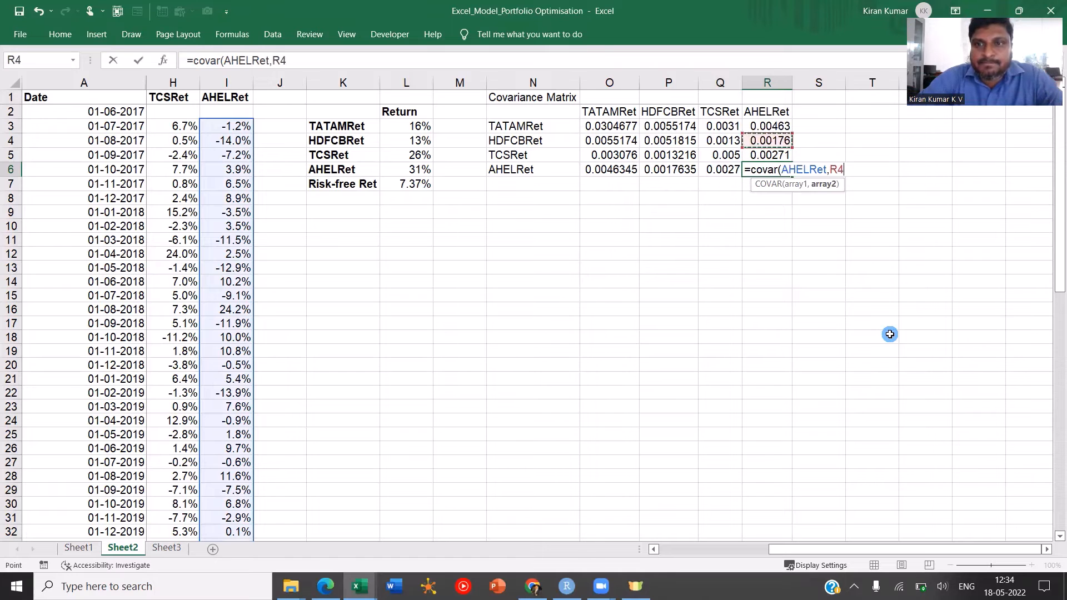
key(BackSpace)
key(BackSpace)
text(ahel)
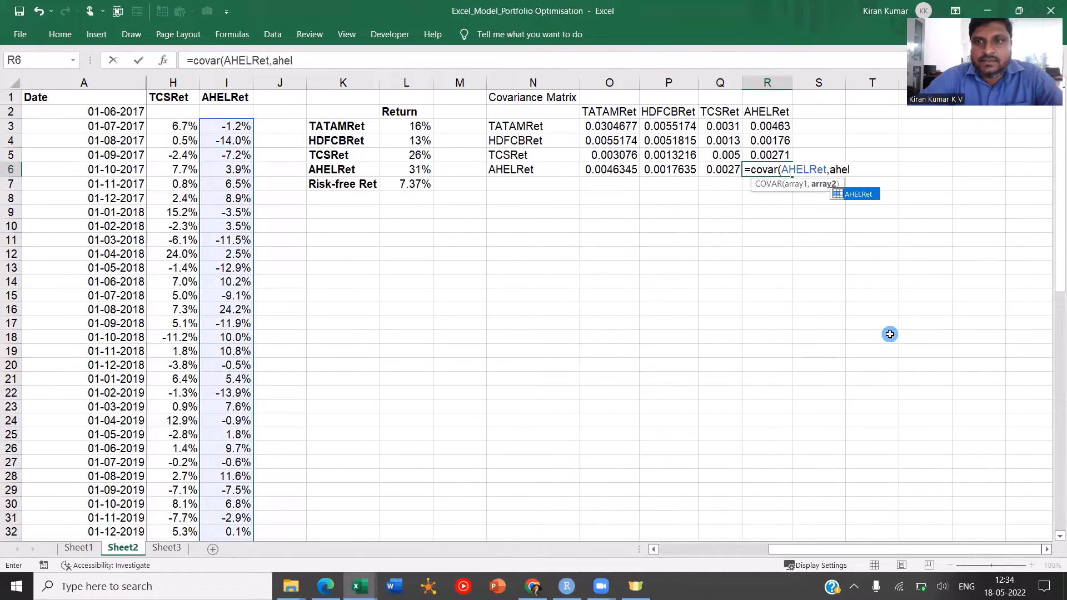
key(Tab)
text())
key(Return)
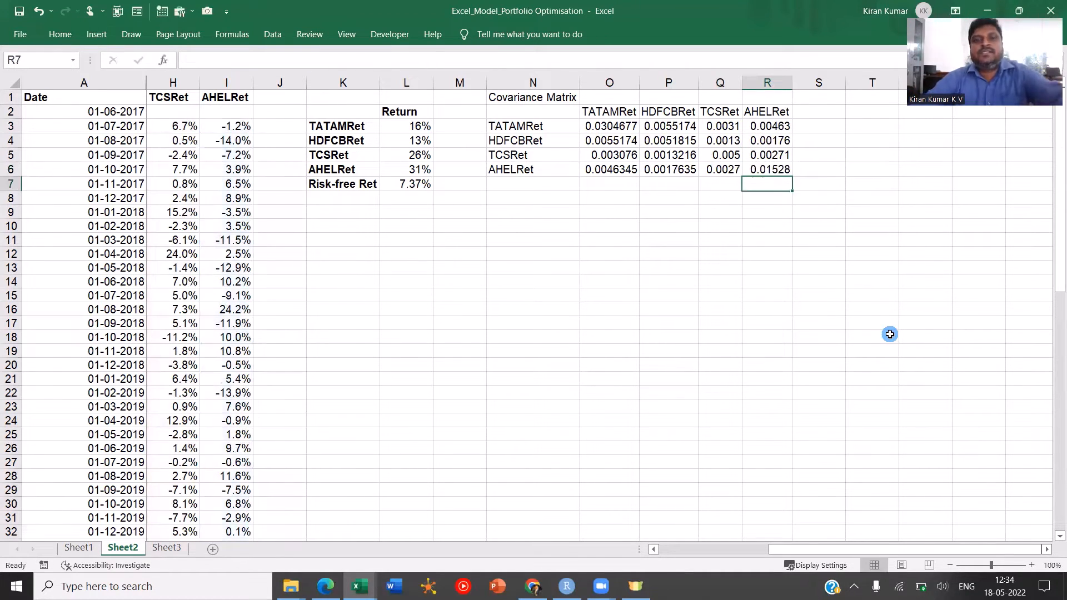
Step: Select the covariance values O3:R6 to review the whole four-by-four matrix
key(Up)
key(shift+Left)
key(shift+Left)
key(shift+Left)
key(shift+Up)
key(shift+Up)
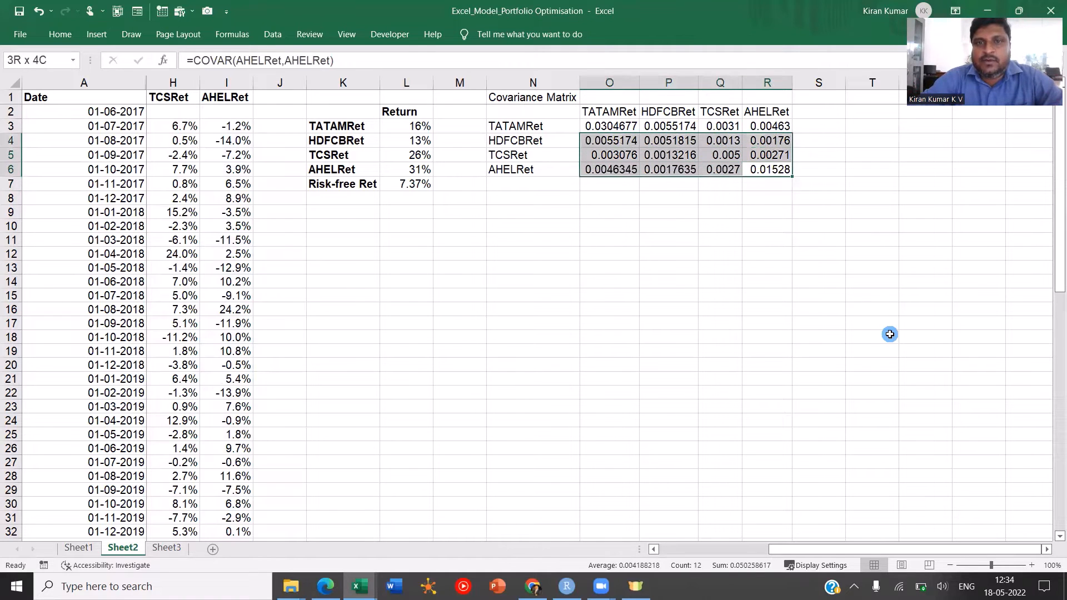
key(shift+Up)
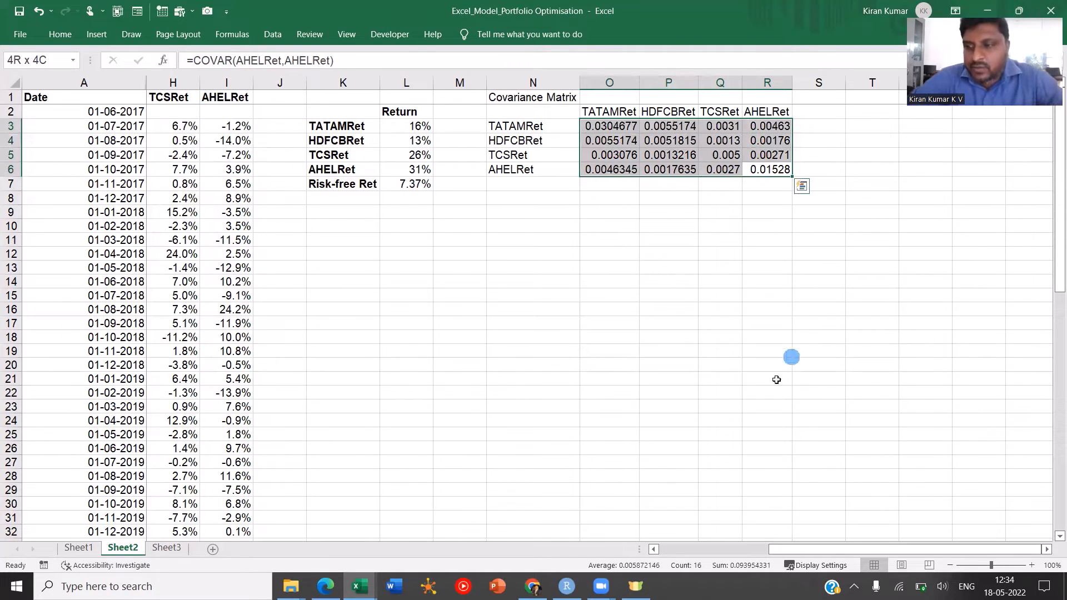
Step: Enter the heading "Optimal Portfolio" in K9, below the return table
click(329, 212)
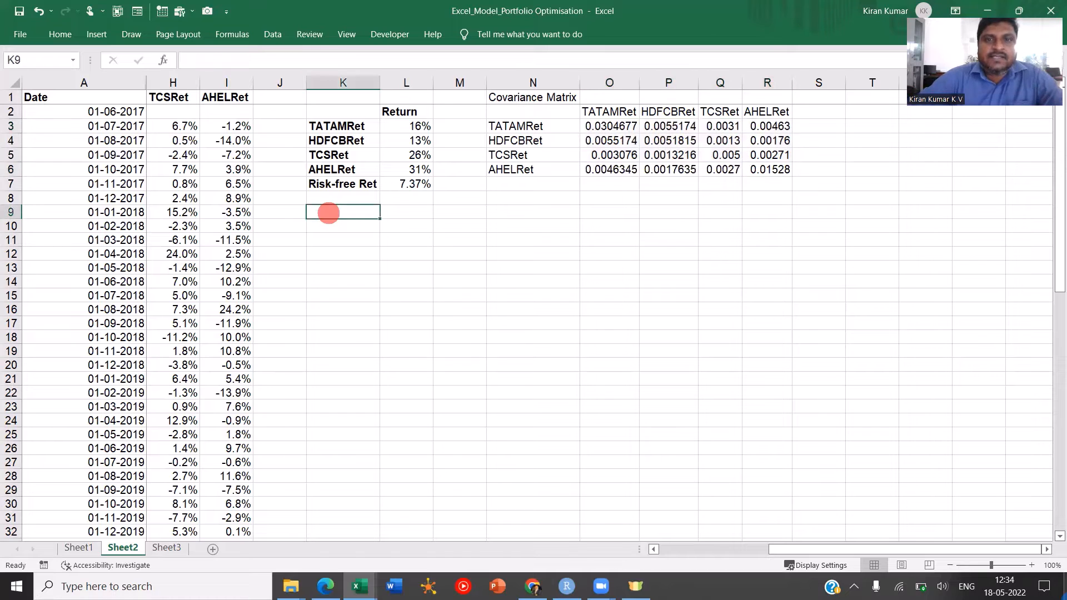
text(Optimal )
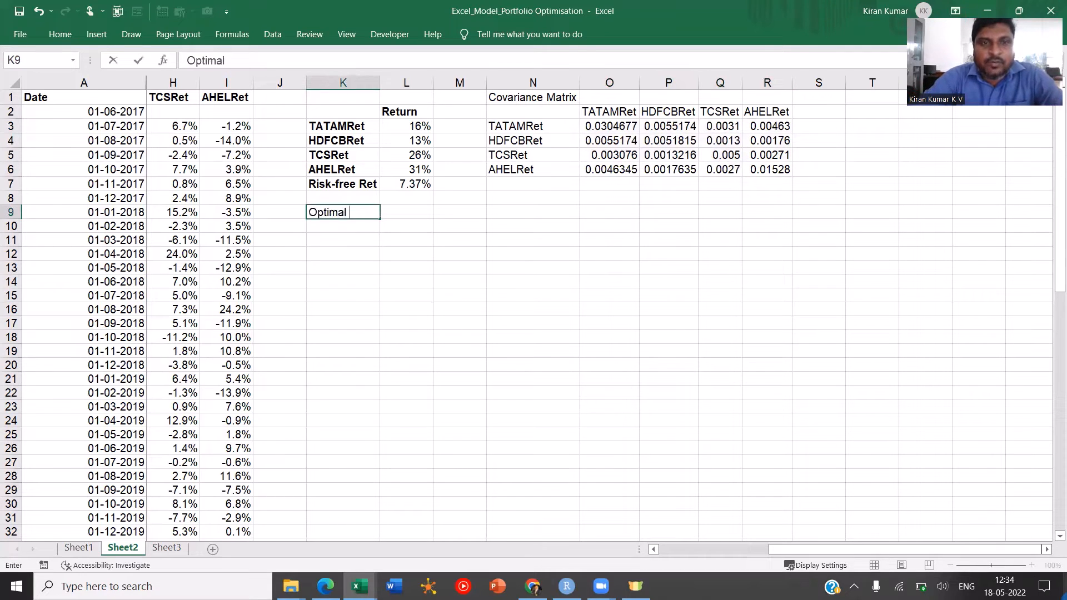
text(Portol)
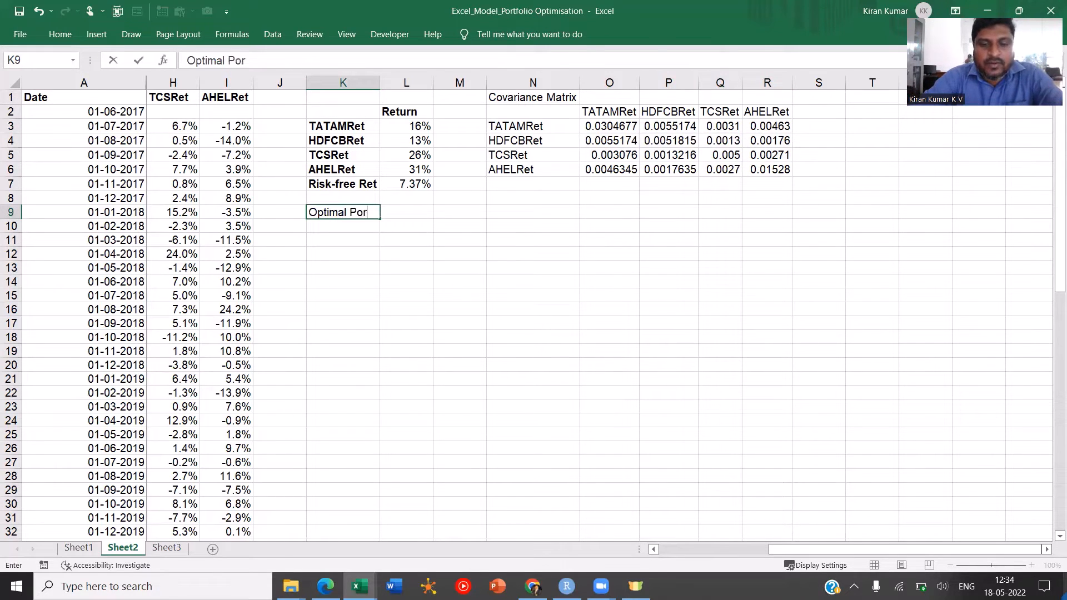
key(BackSpace)
key(BackSpace)
text(folio)
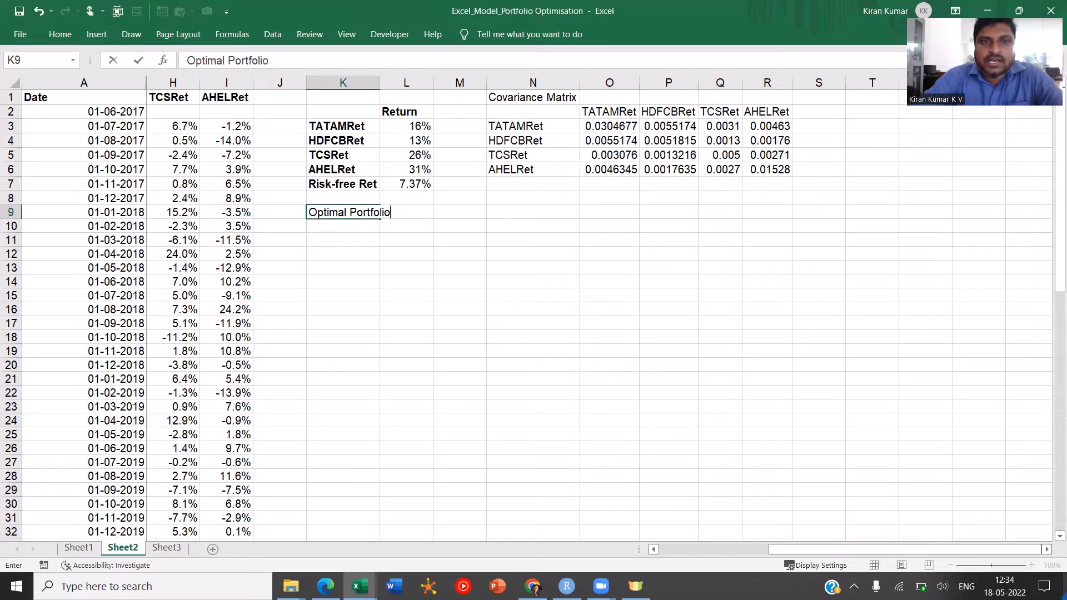
key(Return)
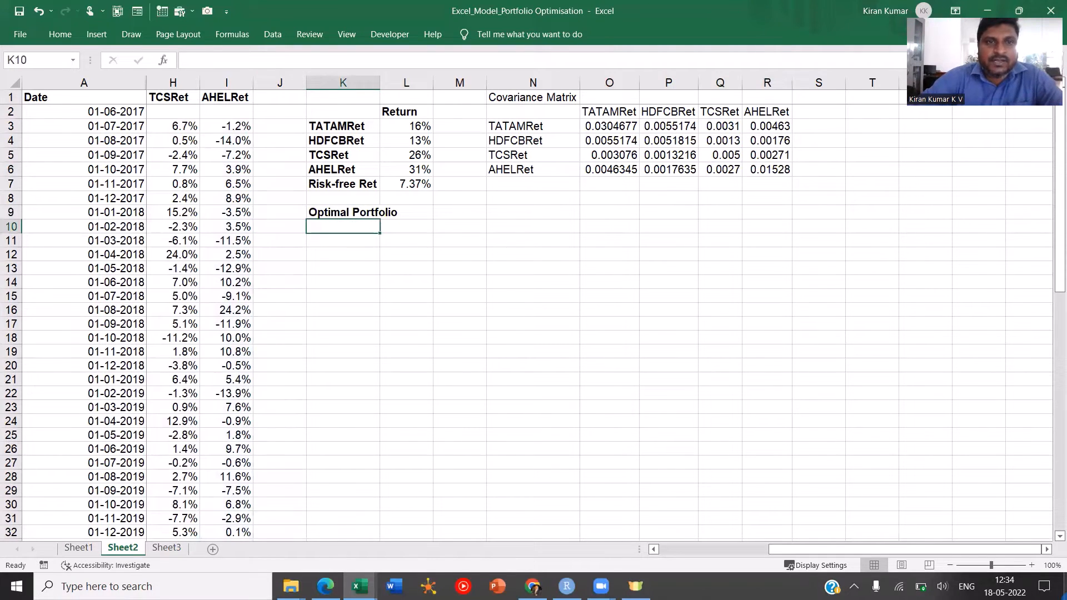
Step: Copy the four stock labels from K3:K6 to K11:K14 under the Optimal Portfolio heading
drag(372, 129, 371, 174)
key(ctrl+c)
click(348, 239)
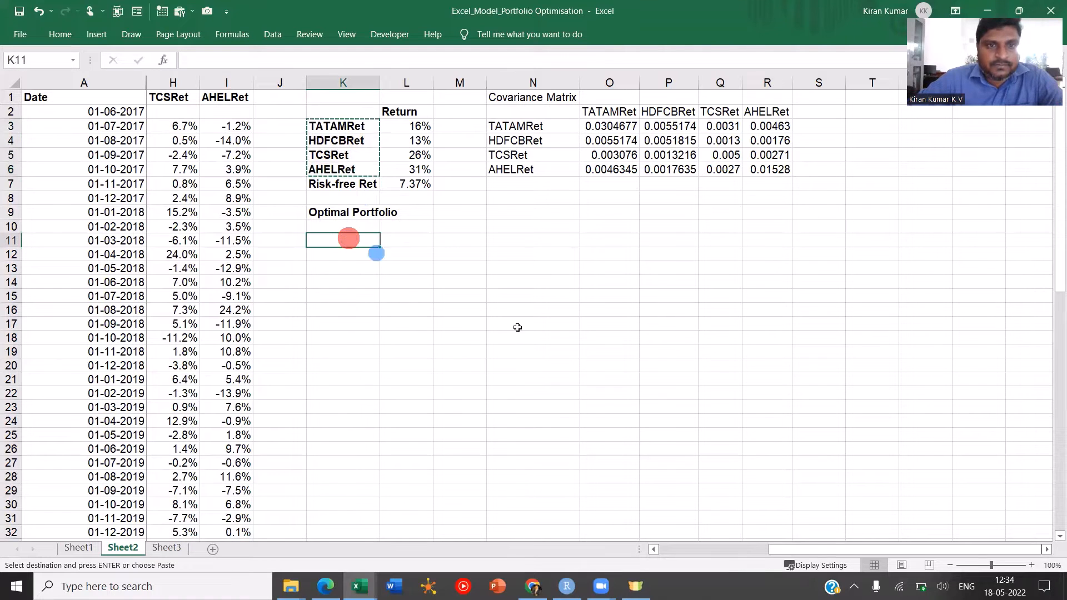
key(Return)
Step: Enter a 25% weight for TATAMRet in L11 and fill it down to L14 for the other stocks
key(Right)
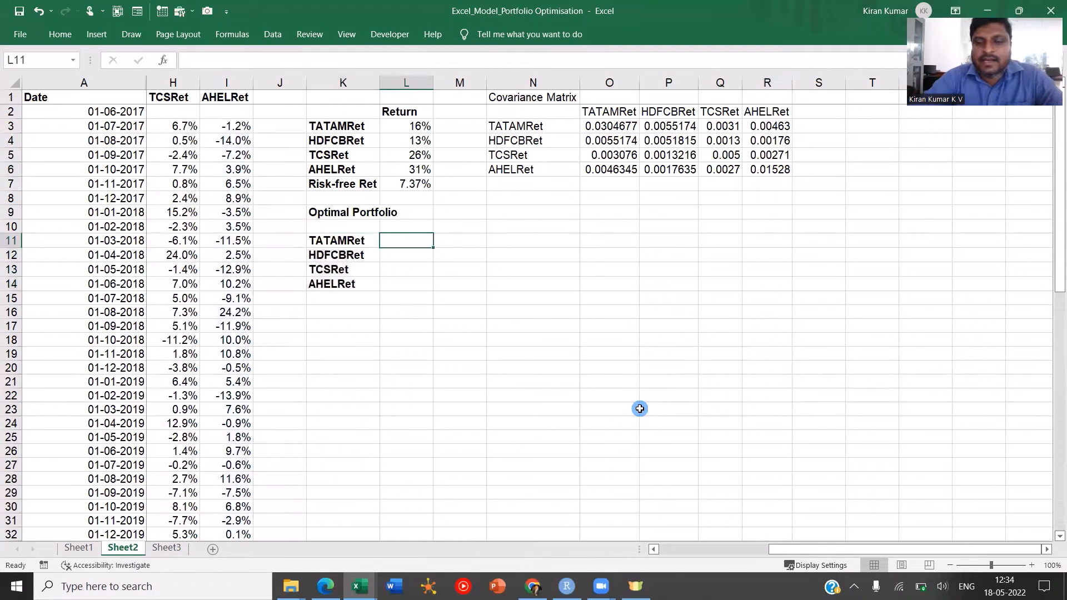
text(25%)
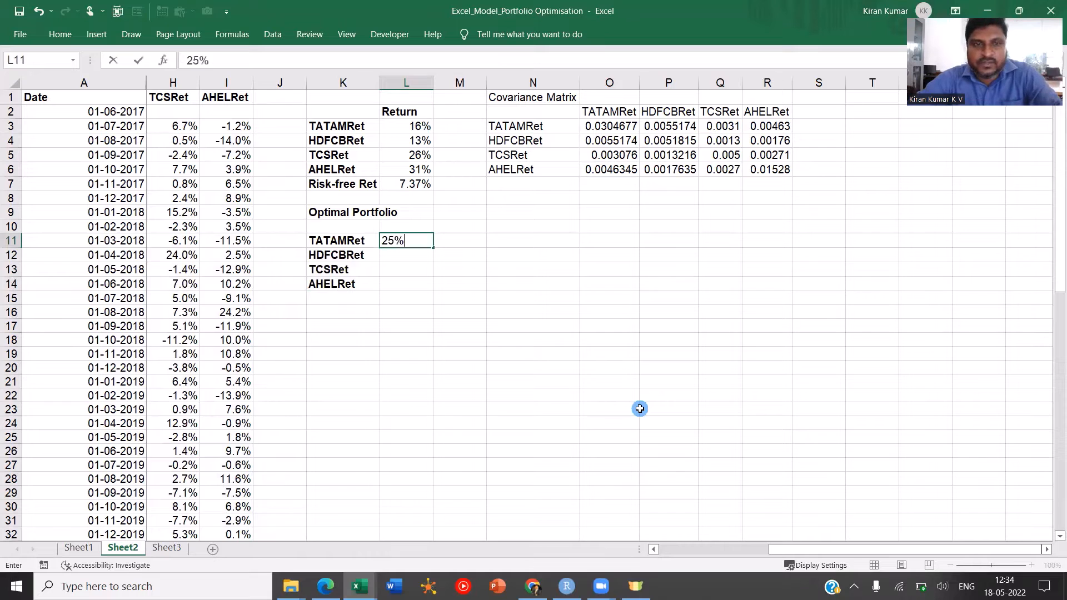
key(ctrl+Return)
key(shift+Down)
key(shift+Down)
key(shift+Down)
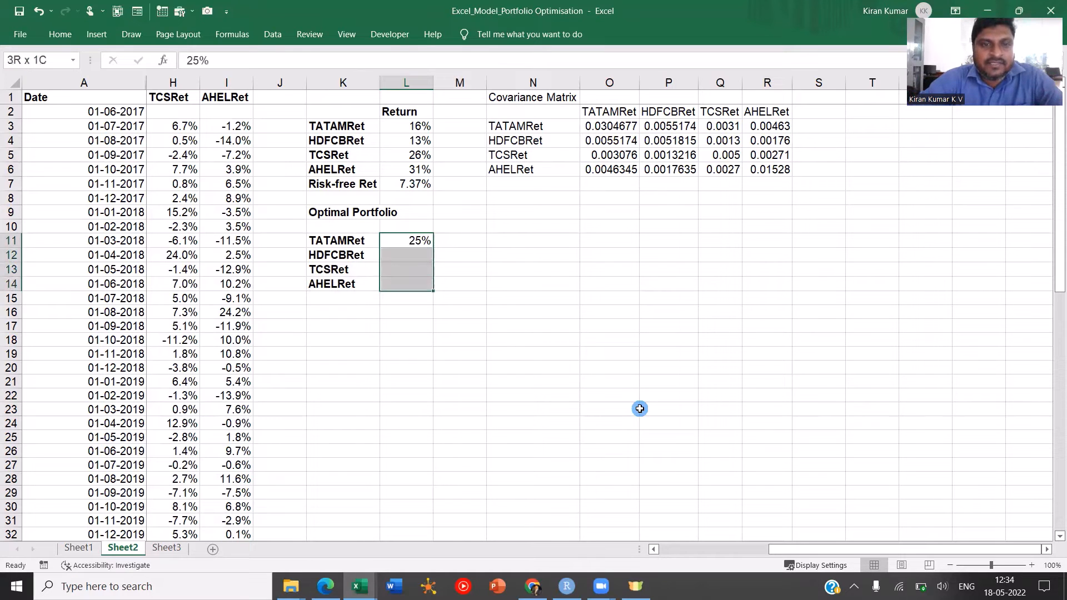
key(ctrl+d)
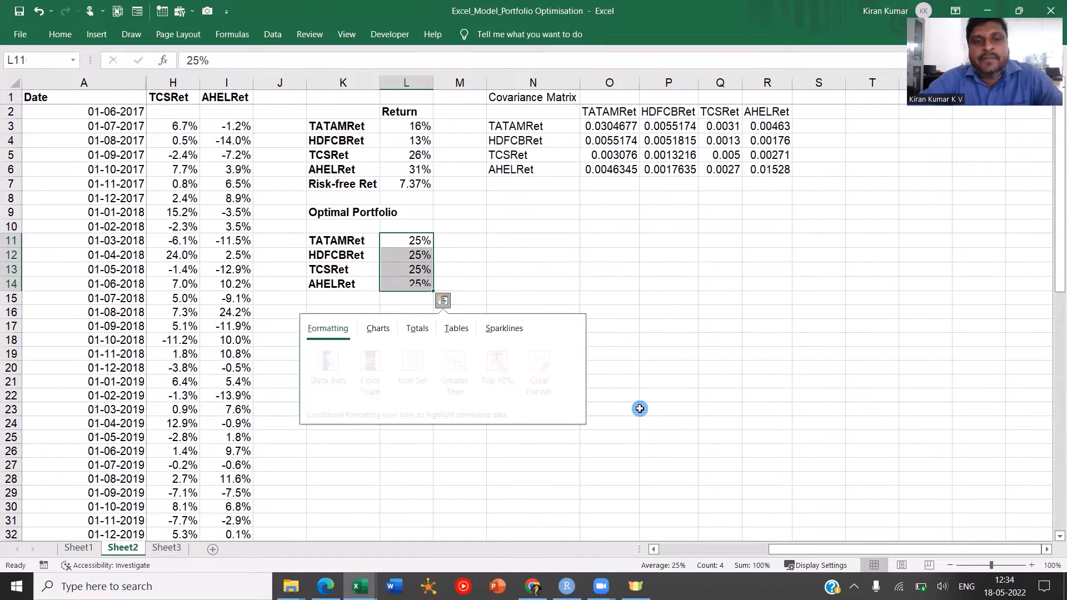
key(Escape)
Step: Label cell K15 below the stock names as "Sum"
key(Down)
key(Left)
key(Down)
key(Down)
key(Down)
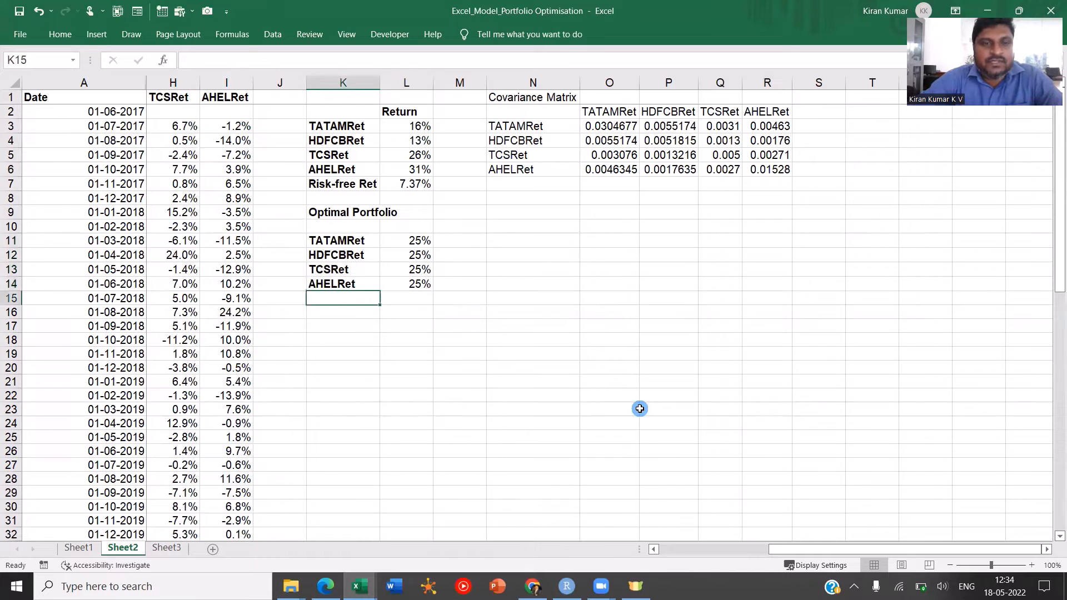
text(Sum)
Step: Total the portfolio weights in L15 with =SUM(L11:L14) and make the total bold
key(Right)
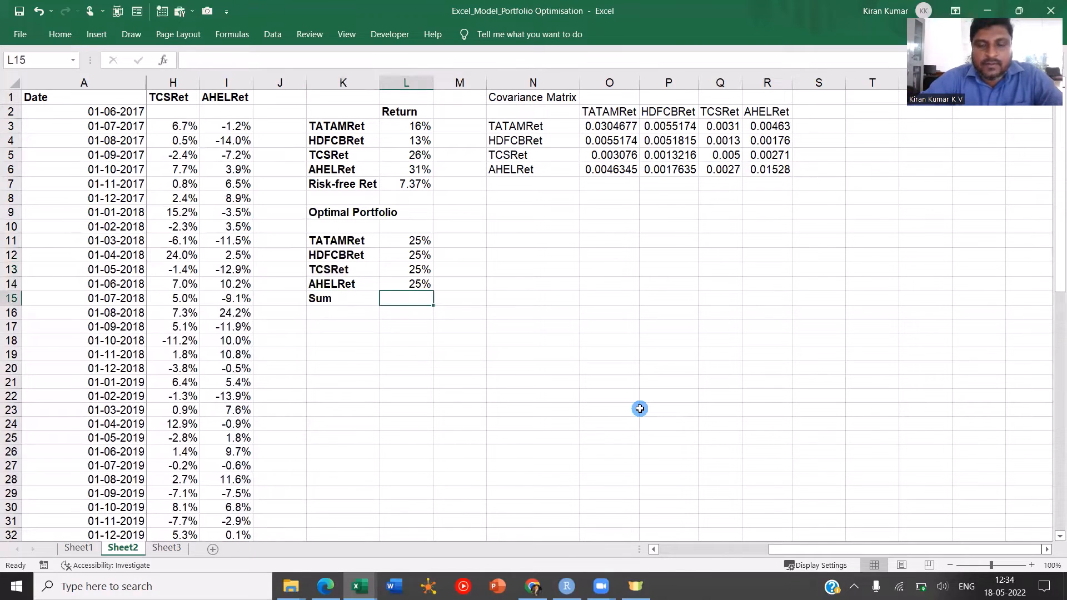
key(alt+equal)
key(Return)
key(Up)
key(Right)
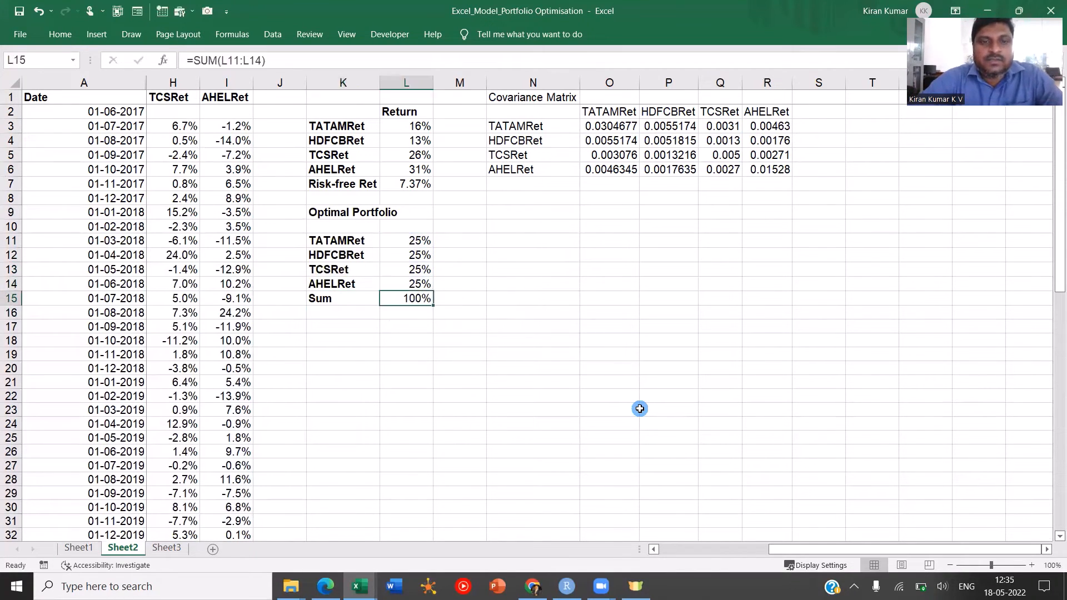
key(ctrl+b)
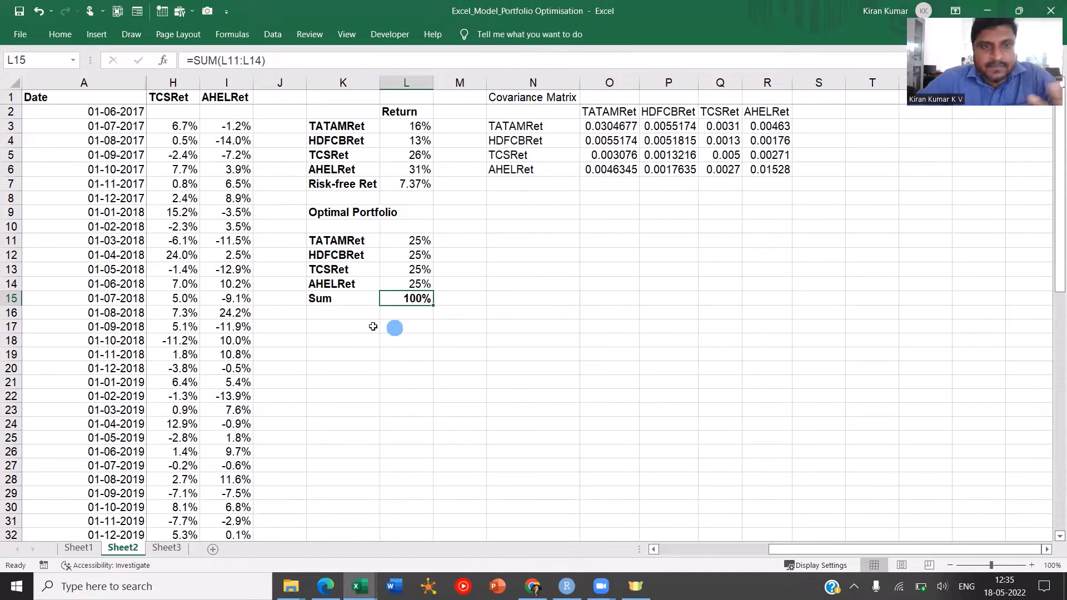
Step: Remove the bold formatting from the Optimal Portfolio stock labels in K11:K14
click(349, 327)
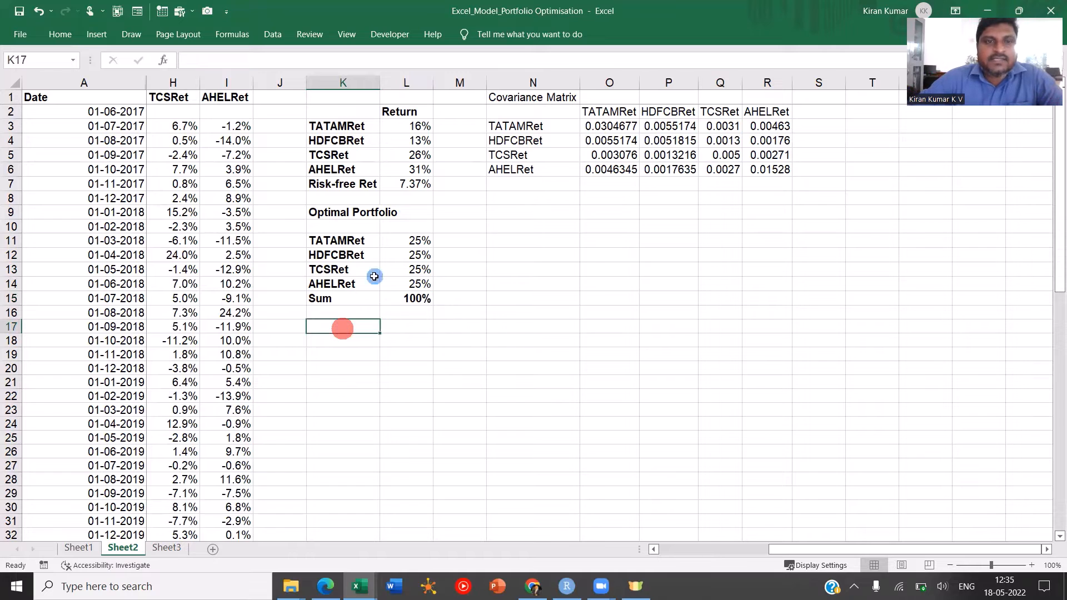
drag(339, 242, 346, 293)
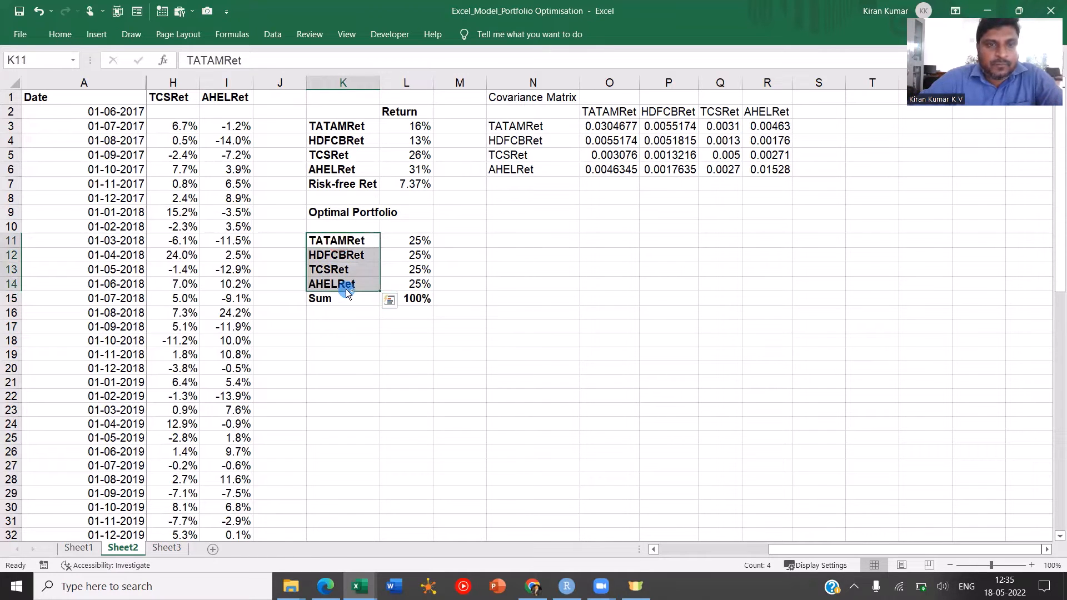
key(ctrl+b)
Step: Enter the label "Expected Return (Rp)" in K17 and widen column K to fit its contents
click(340, 327)
text(E)
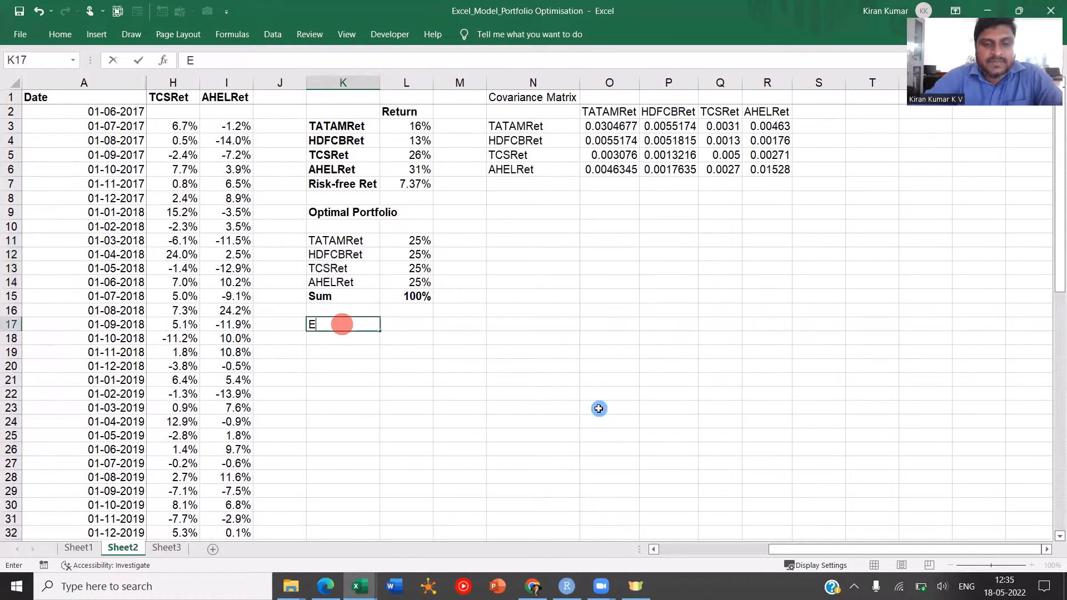
text(xpected Retru)
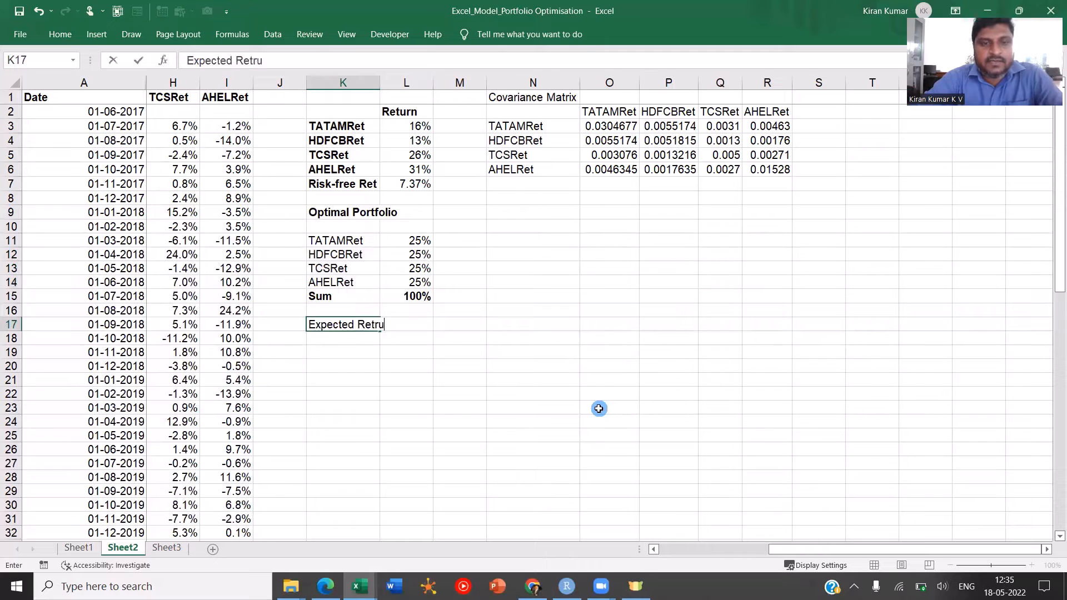
key(BackSpace)
key(BackSpace)
text(iu)
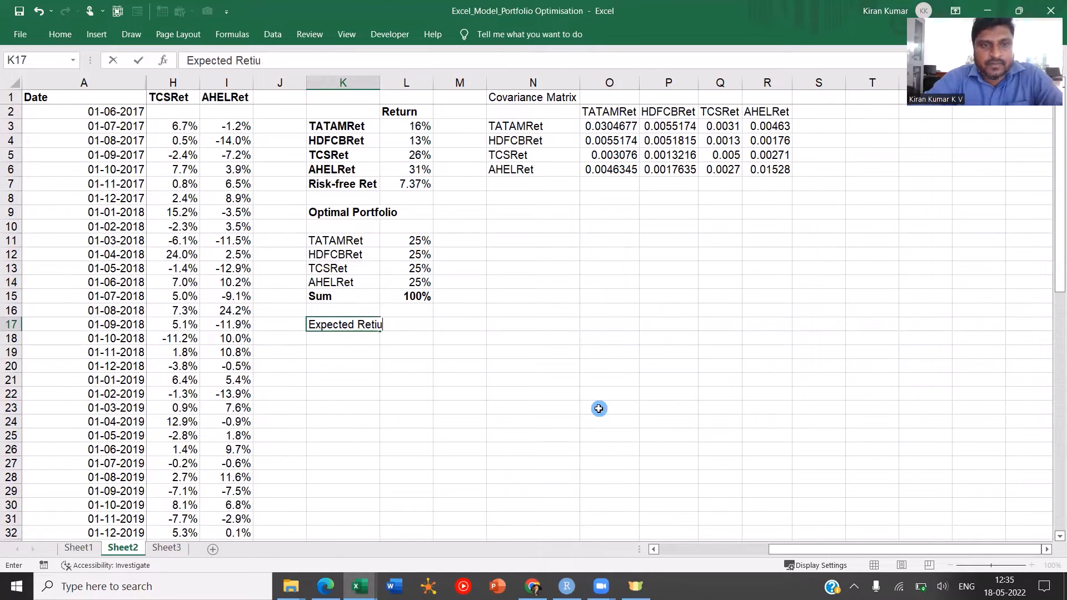
text(rn (Rp))
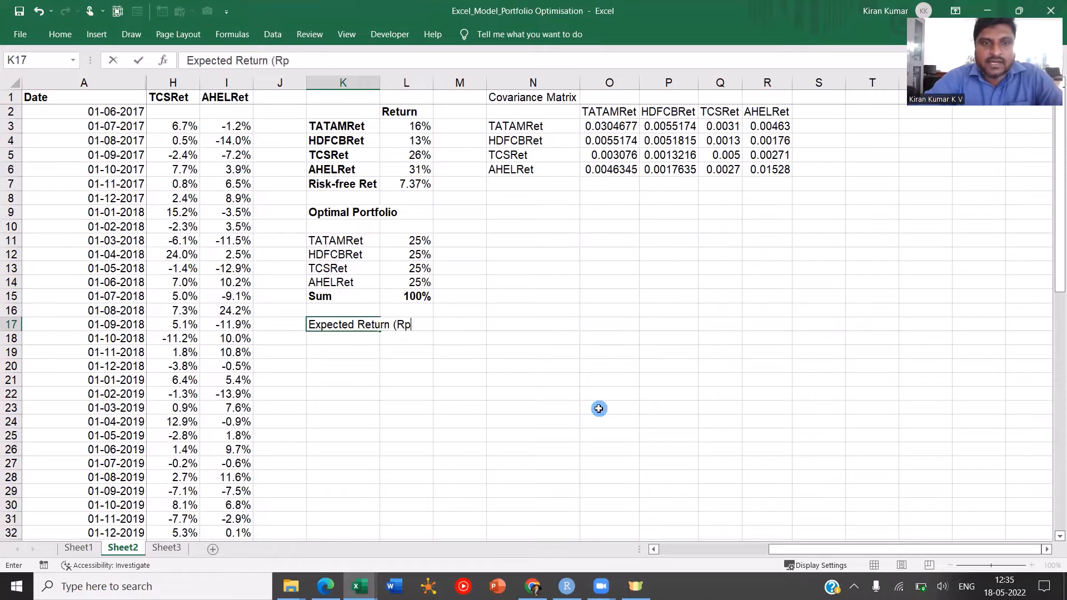
key(Tab)
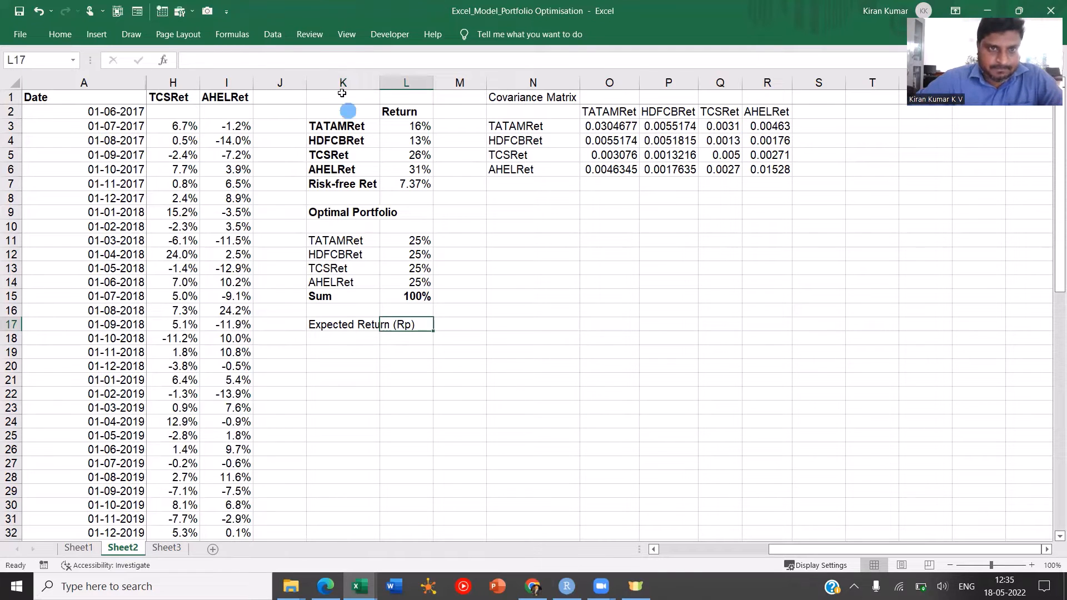
double_click(380, 83)
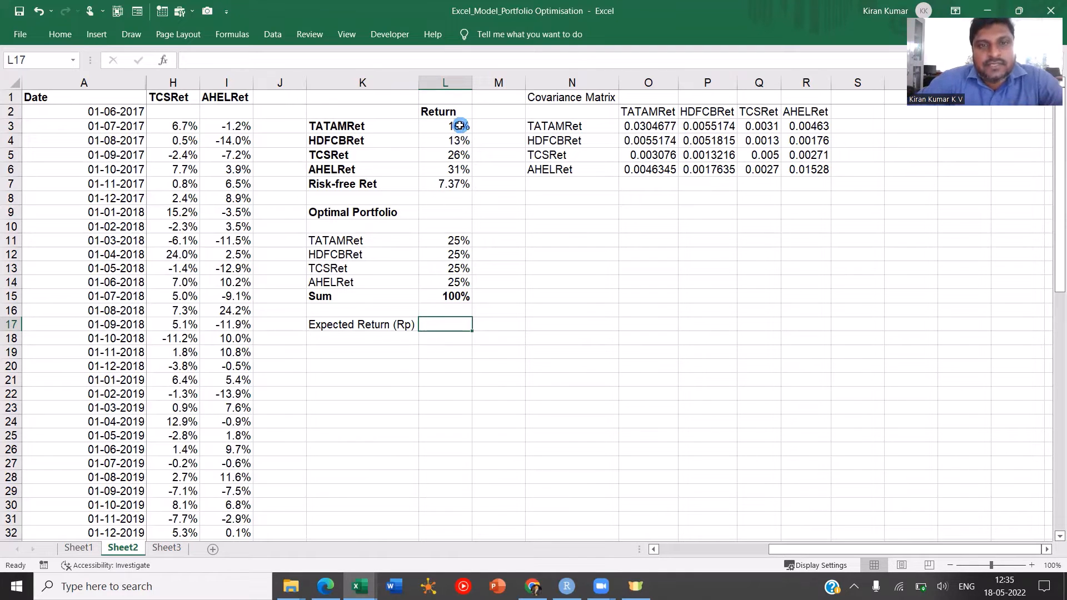
Step: Highlight the stock returns L3:L6 together with the weights L11:L14, and return to the expected return cell L17
drag(459, 126, 459, 169)
ctrl+drag(459, 243, 459, 283)
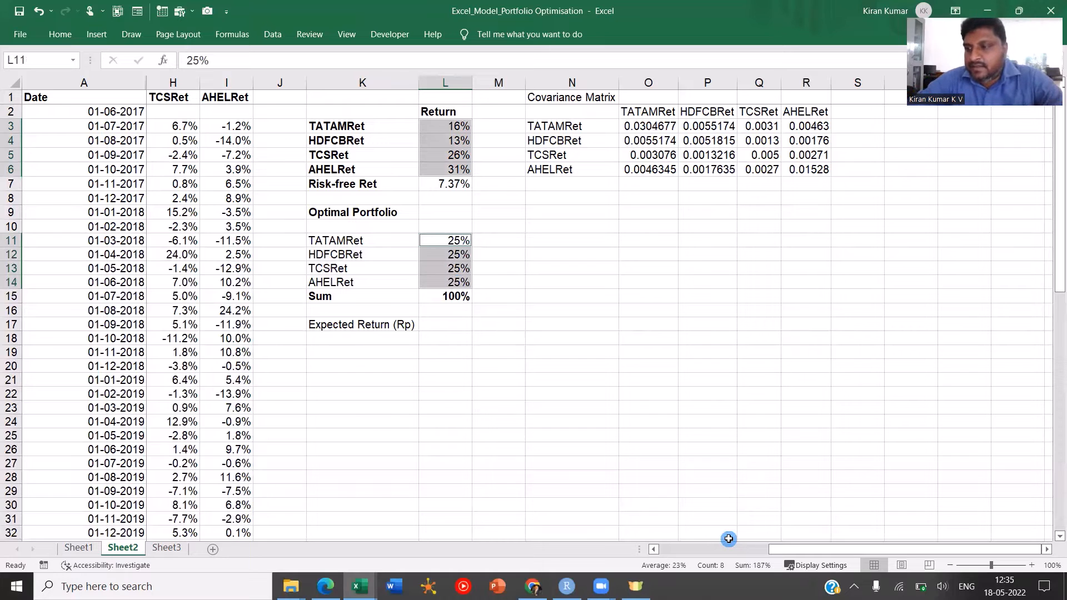
click(449, 324)
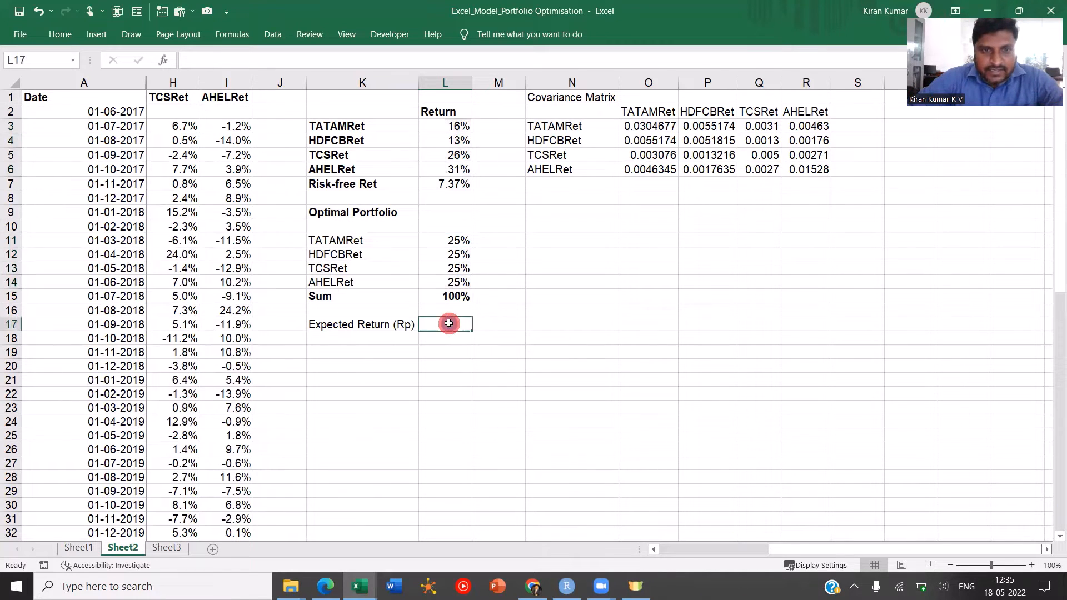
Step: Calculate the portfolio's expected return in L17 with =SUMPRODUCT(L3:L6,L11:L14)
text(=sumproduct()
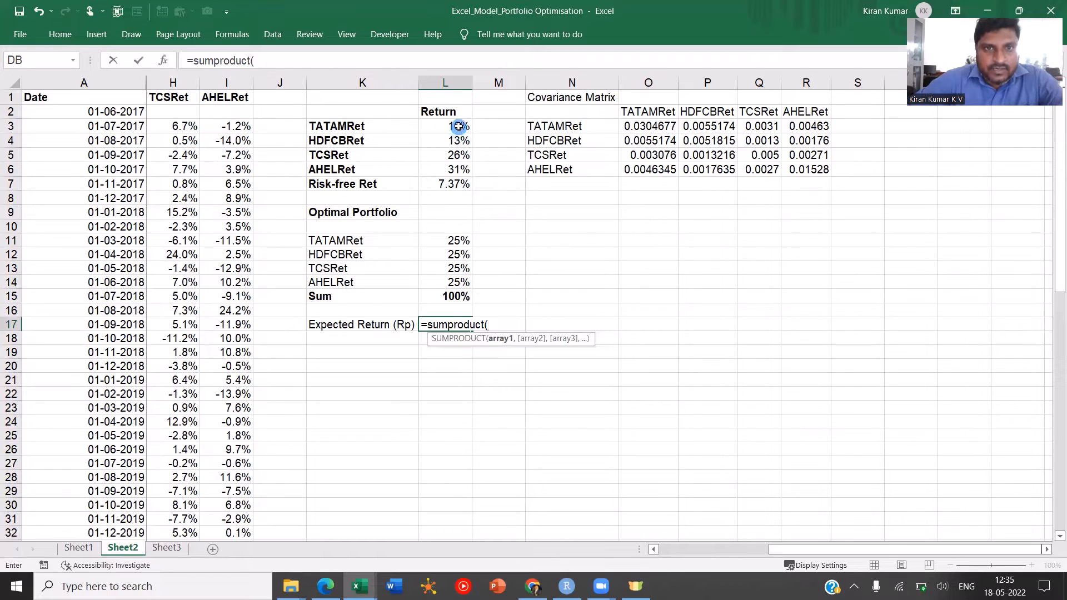
drag(455, 127, 460, 172)
text(,)
drag(453, 241, 462, 282)
text())
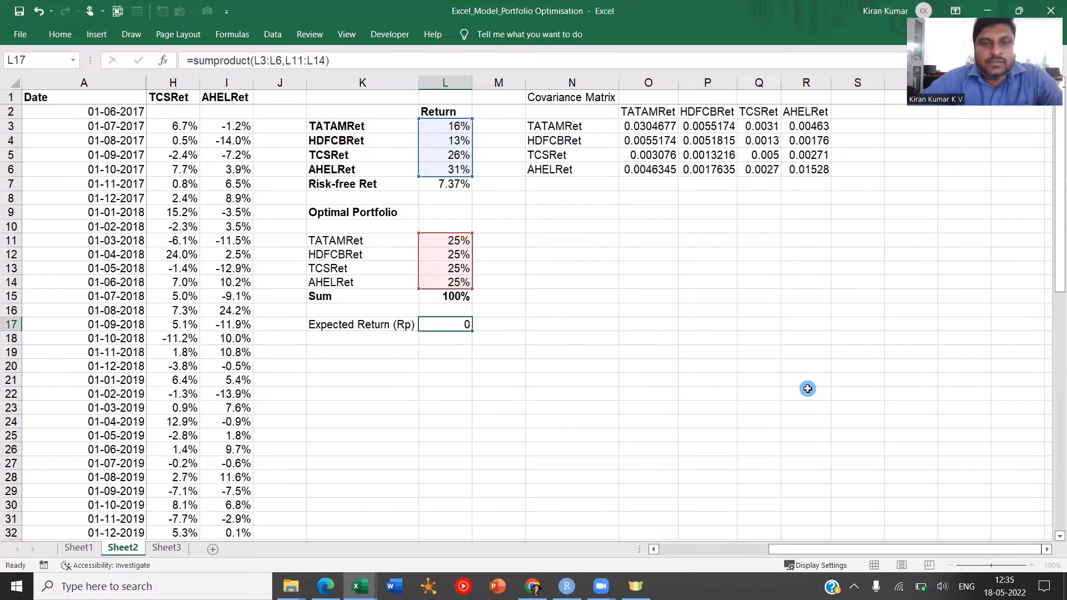
key(ctrl+Return)
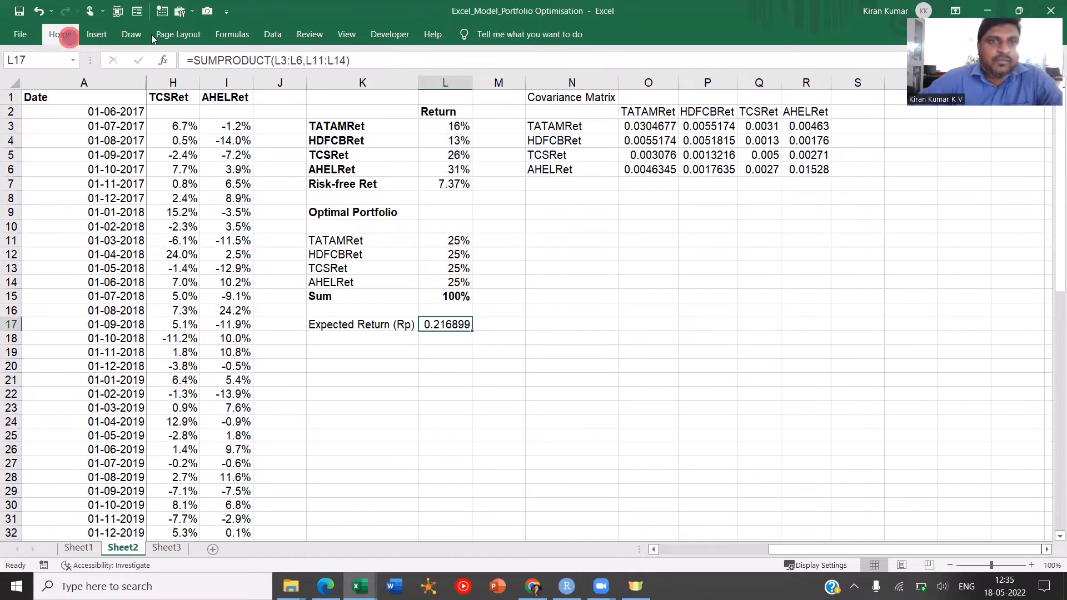
Step: Format the expected return in L17 as a percentage with two decimal places
click(60, 34)
click(517, 83)
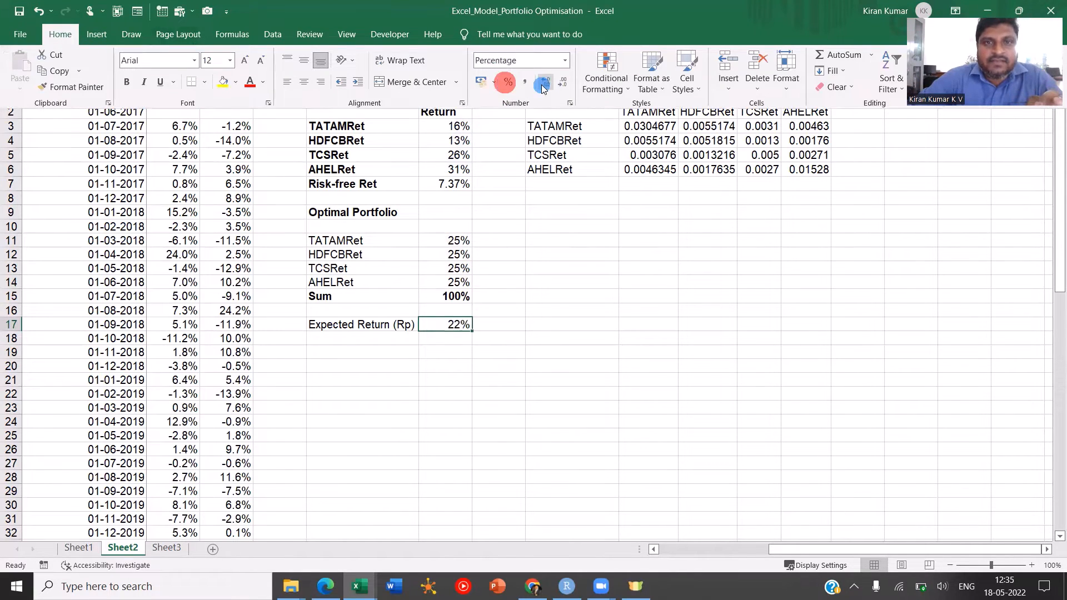
click(546, 82)
click(546, 83)
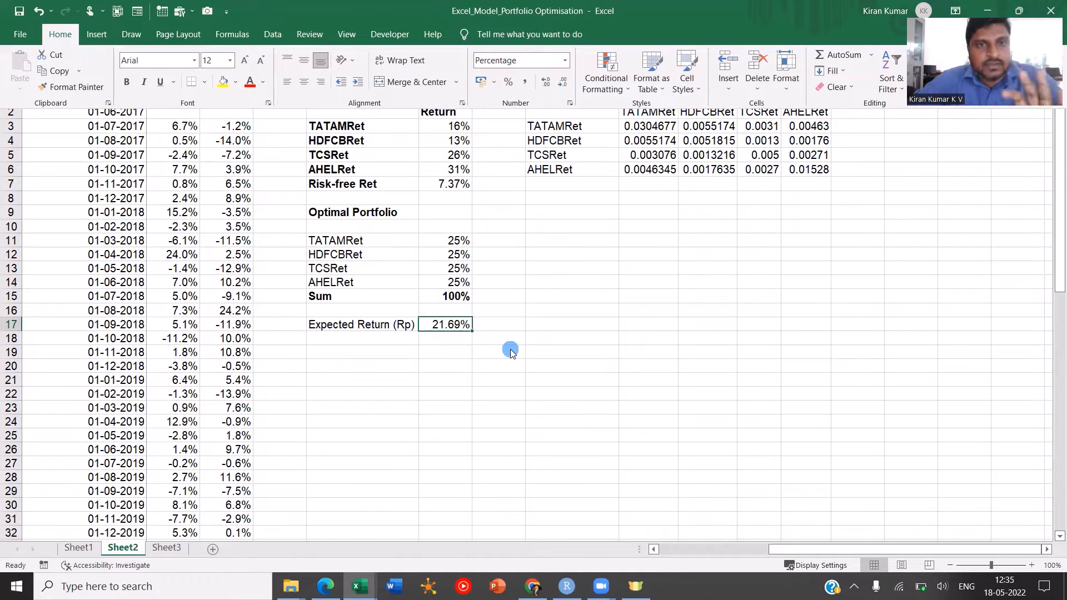
Step: Highlight the portfolio weights in L11:L14
click(373, 346)
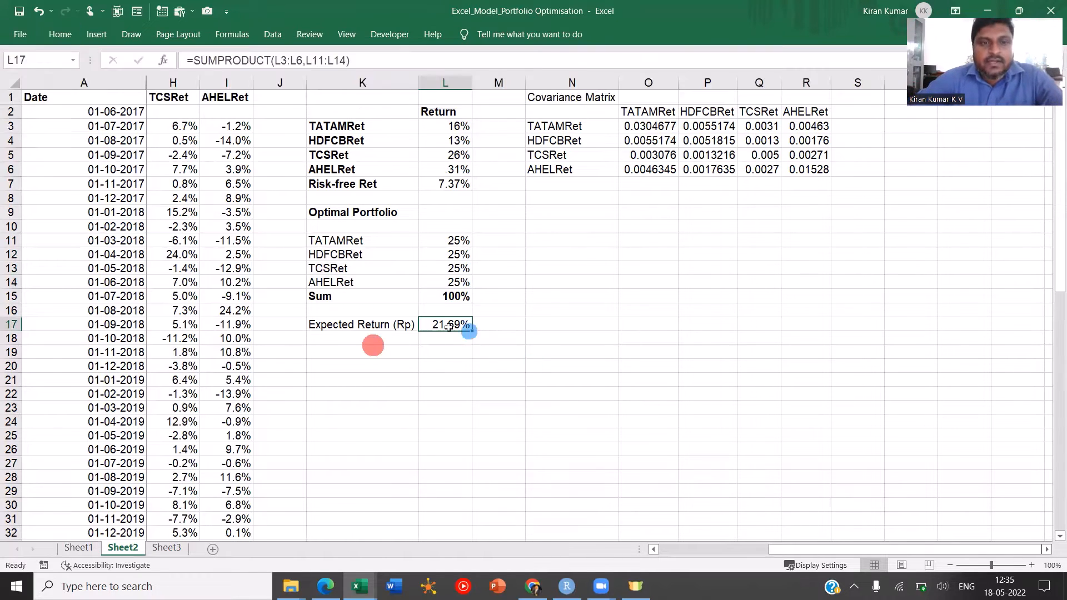
click(410, 337)
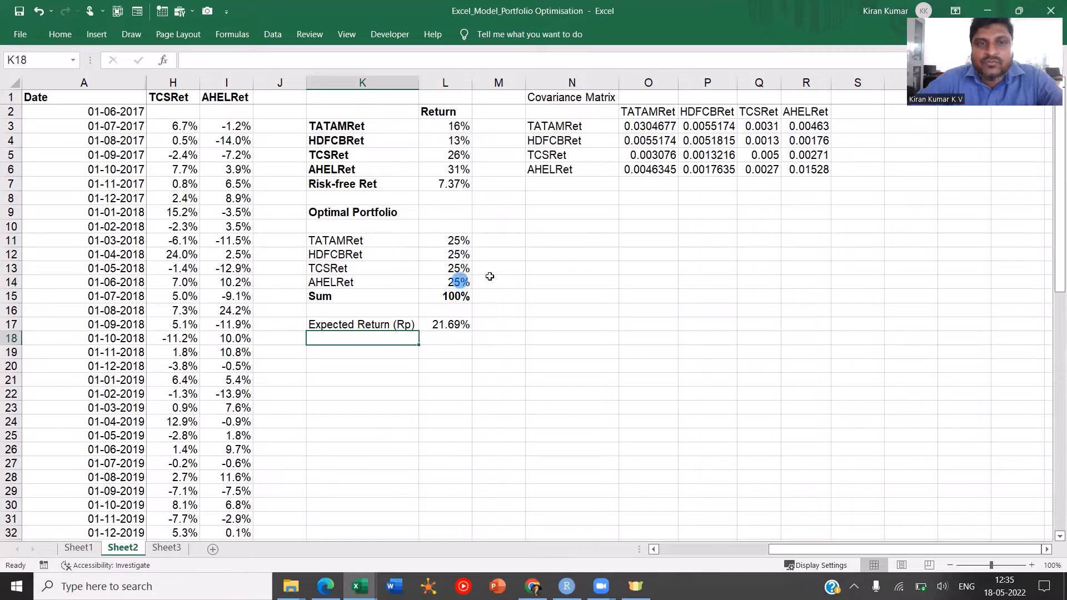
click(467, 238)
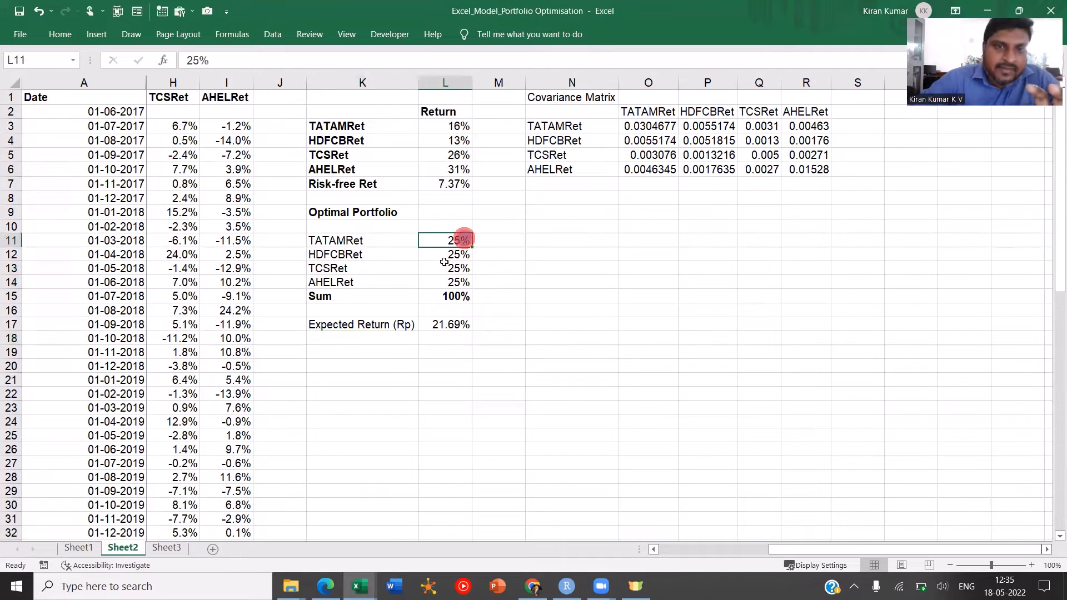
drag(444, 236, 443, 284)
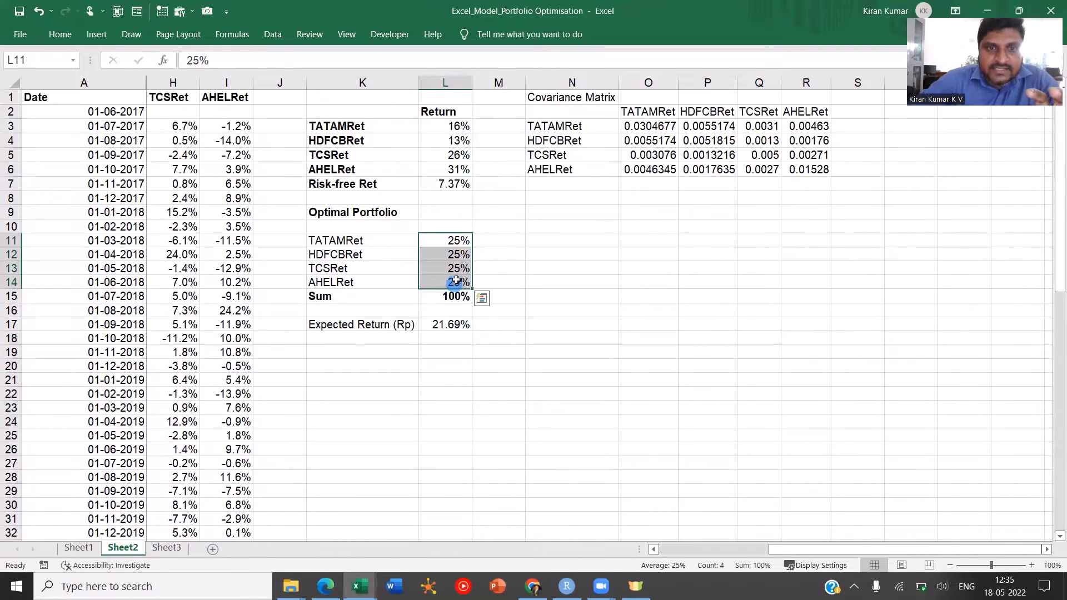
Step: Enter the label "Standard Deviation (SDP)" in K18 and widen column K to fit it
click(399, 345)
text(Sta)
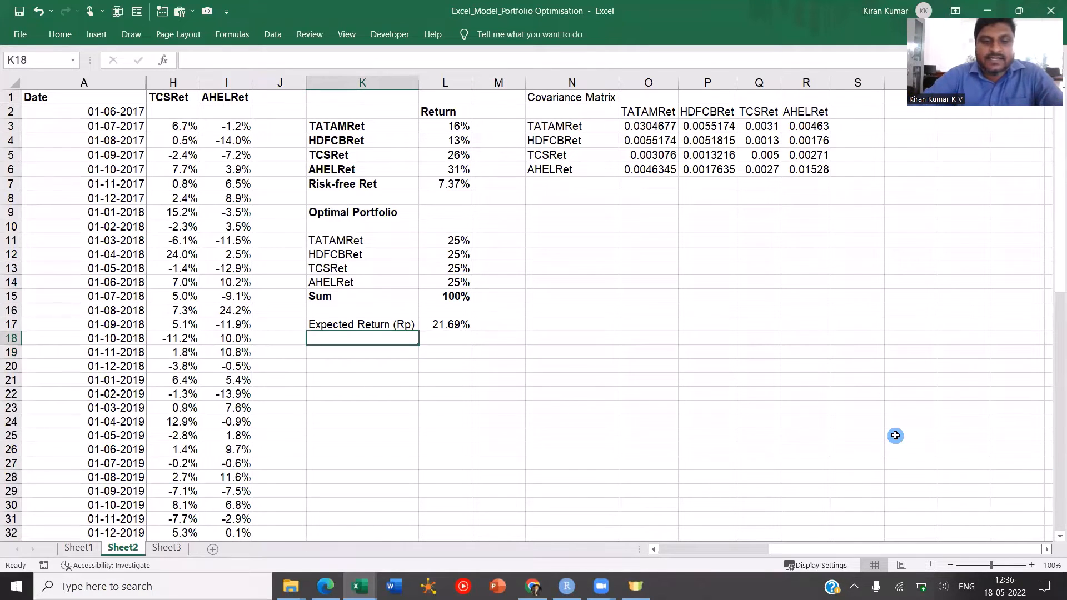
text(ndard Deviation ()
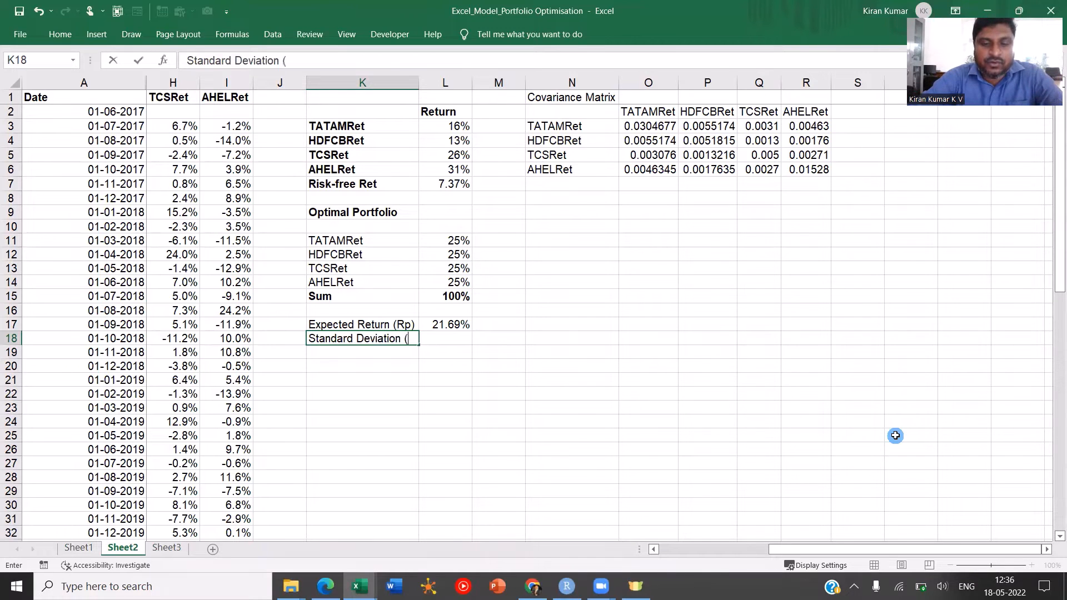
text(SDP))
key(Tab)
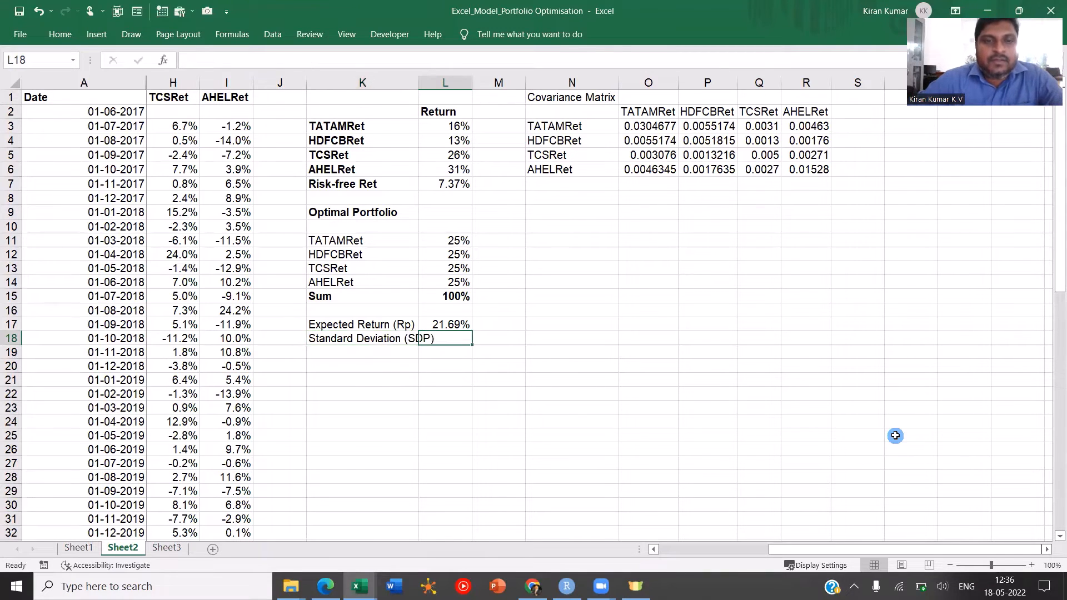
double_click(419, 82)
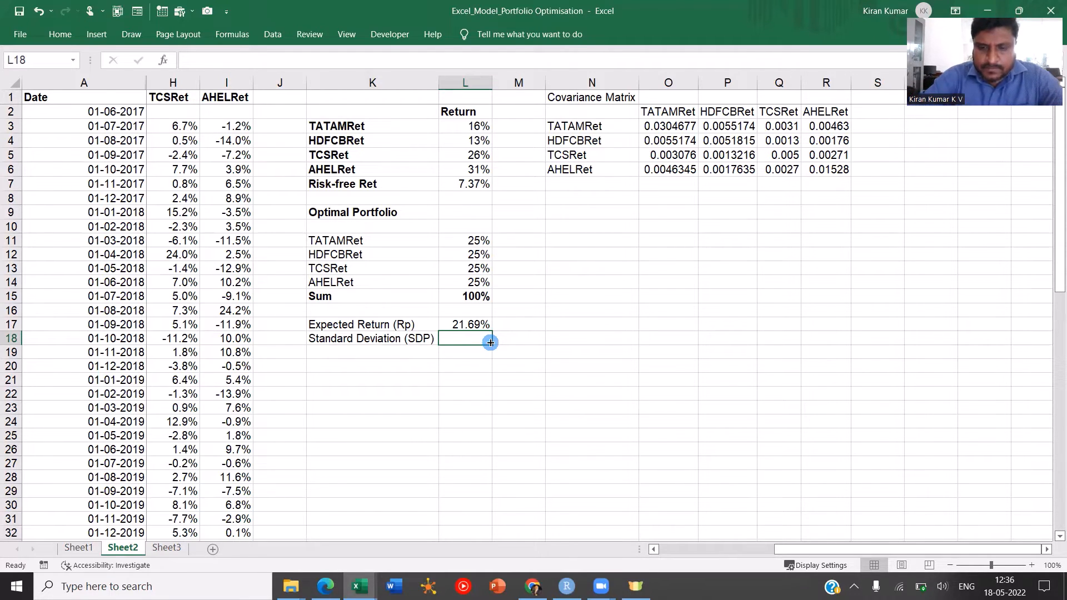
Step: Begin the standard deviation formula in L18 by multiplying the transposed weights by the covariance matrix: =MMULT(TRANSPOSE(L11:L14),O3:R6)
text(=transpose()
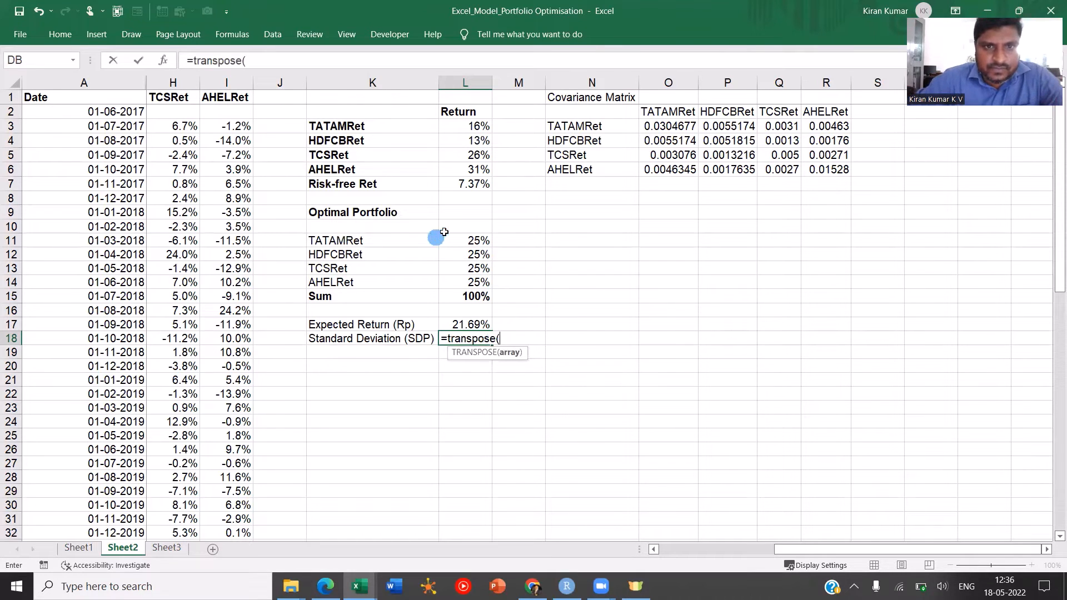
drag(452, 238, 453, 281)
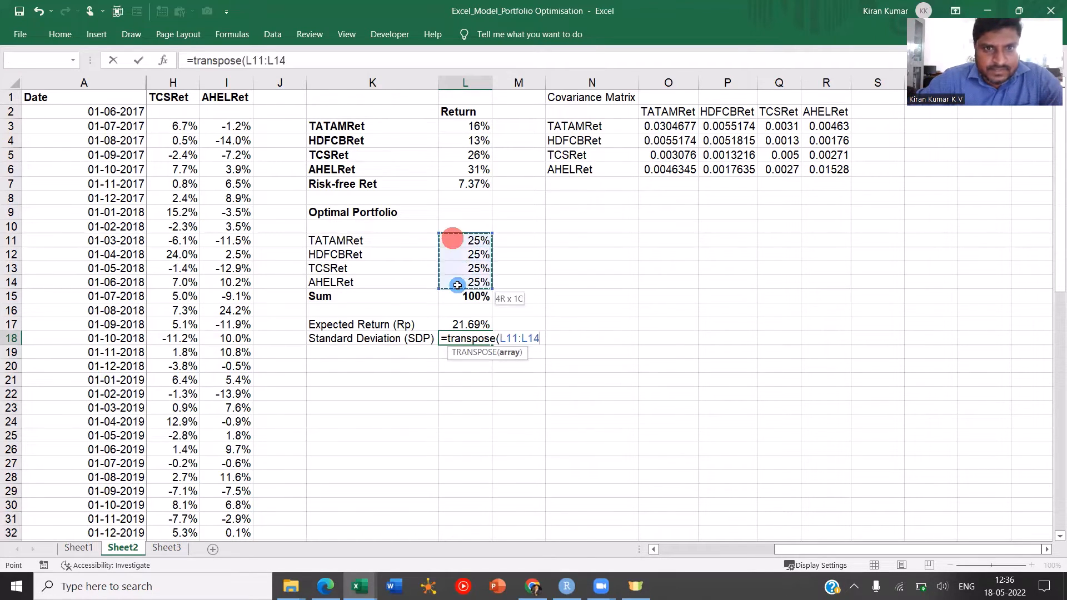
text())
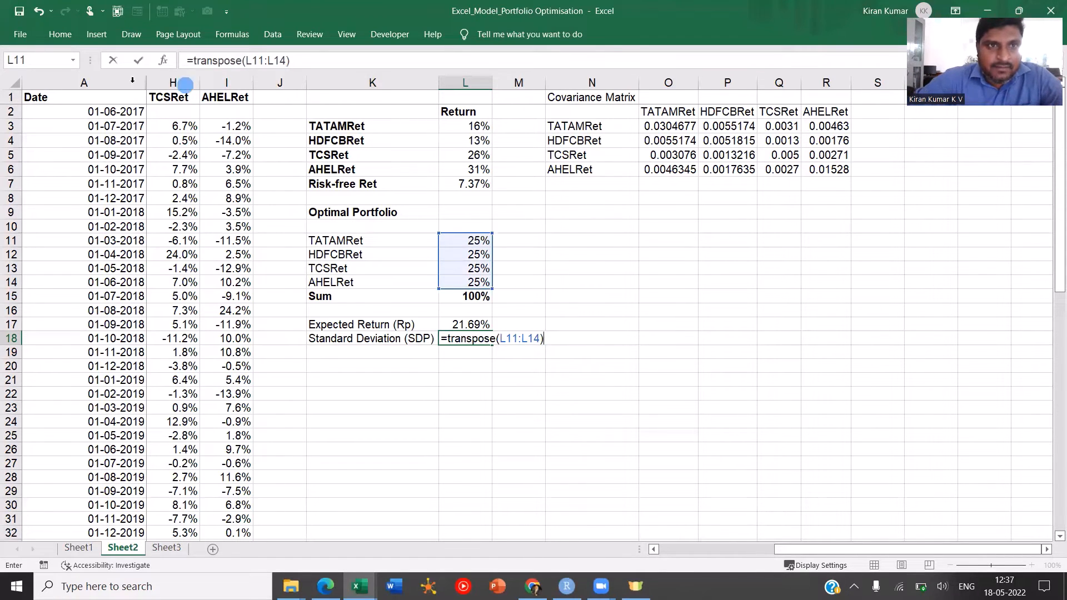
click(196, 60)
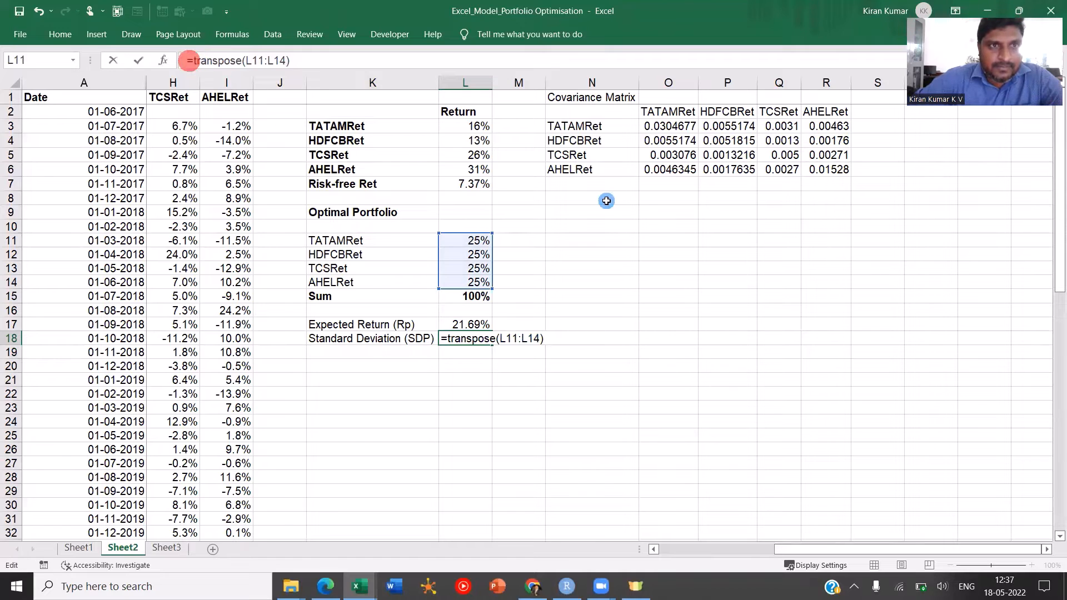
text(MMULT()
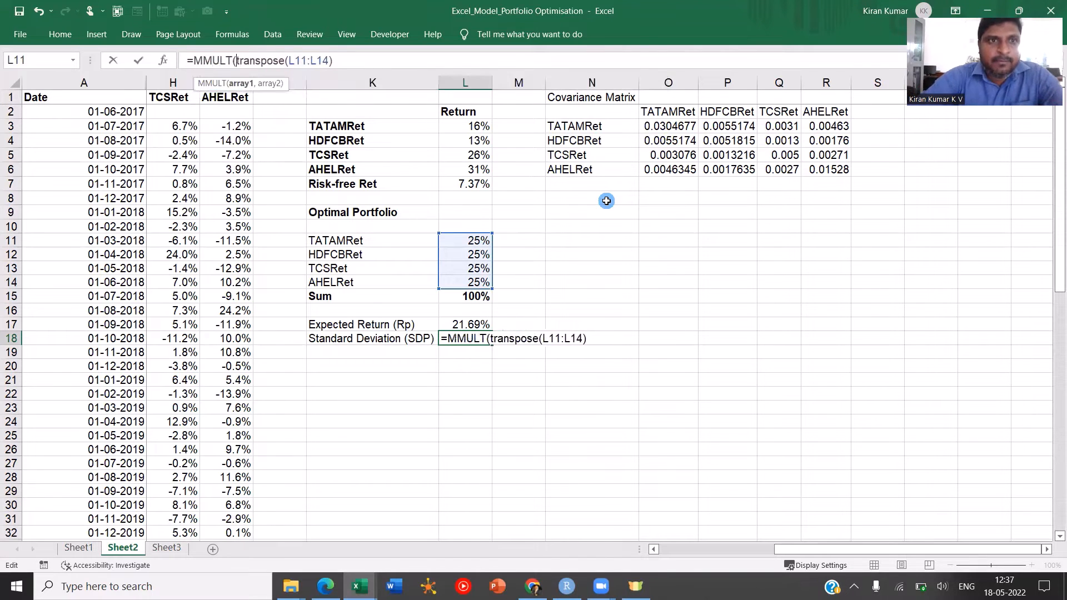
click(401, 60)
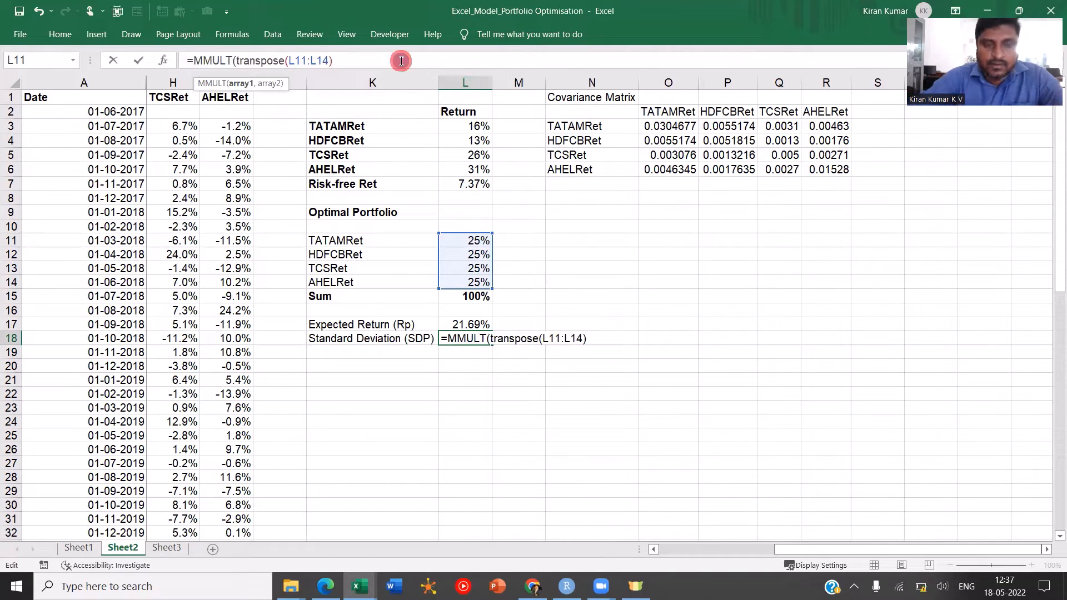
text(,)
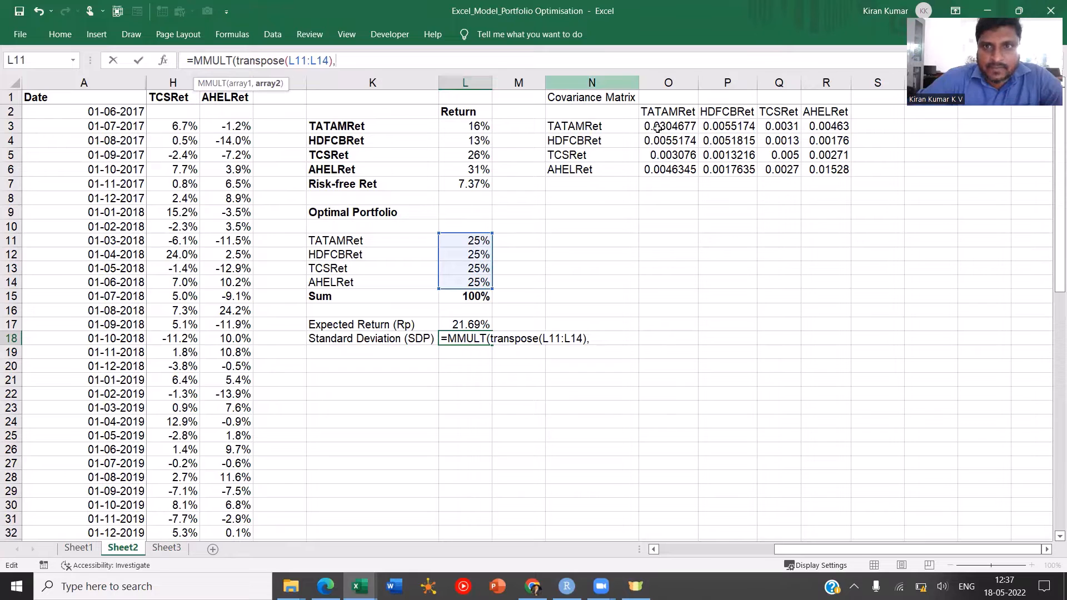
drag(657, 127, 828, 170)
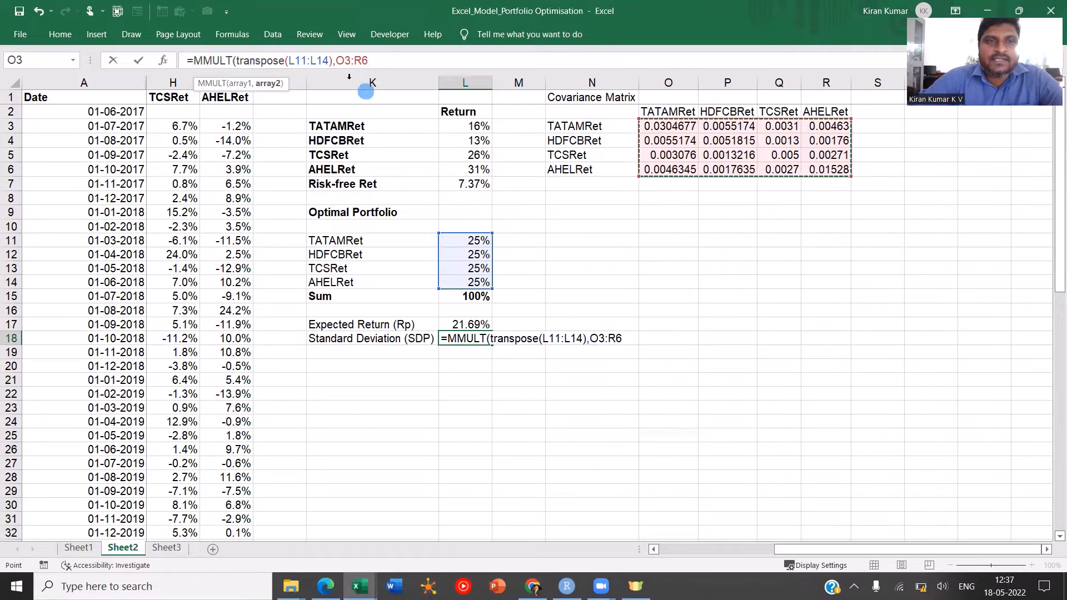
text())
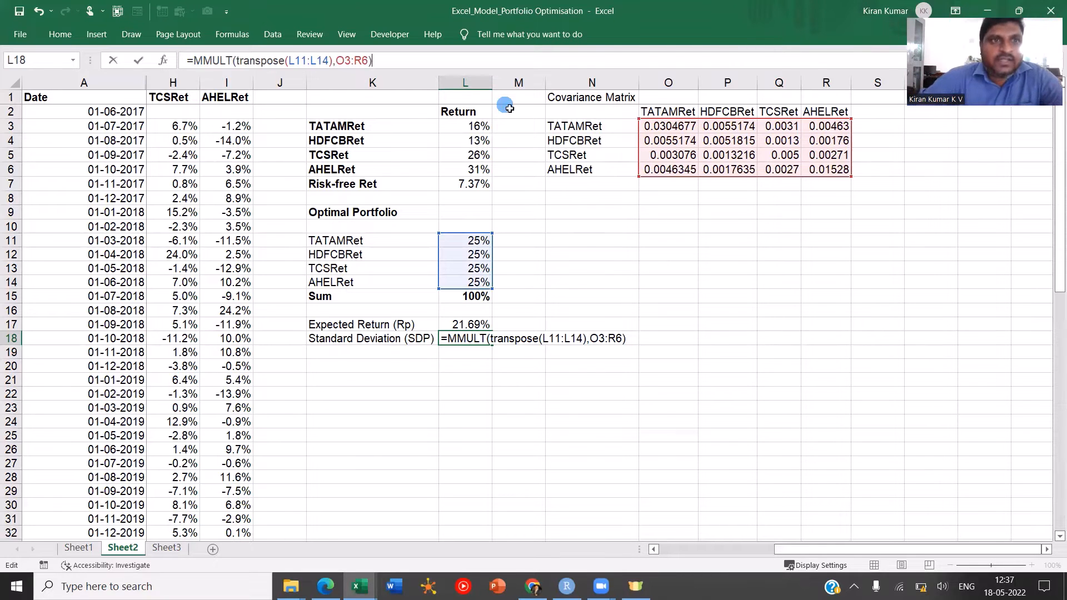
Step: Nest the L18 formula in a second MMULT by the weights, making it =MMULT(MMULT(TRANSPOSE(L11:L14),O3:R6),L11:L14)
click(196, 60)
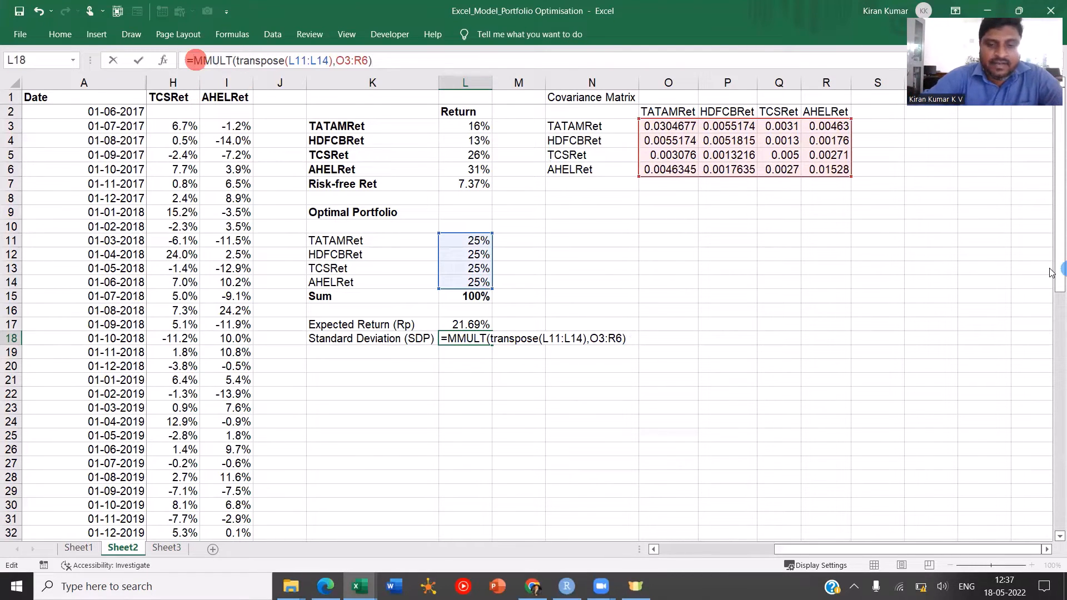
text(MMULT()
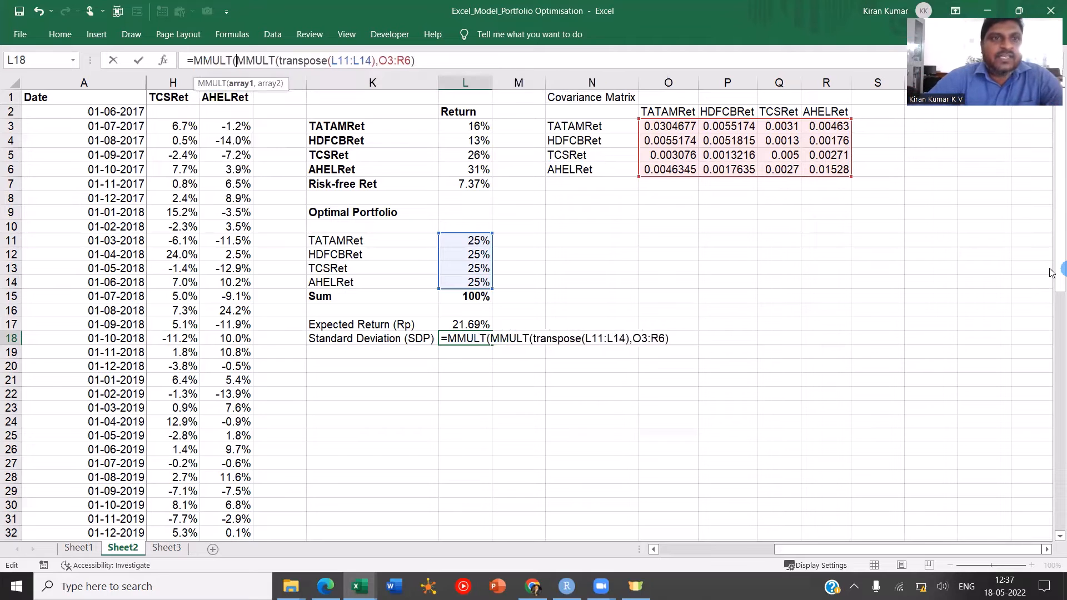
click(450, 60)
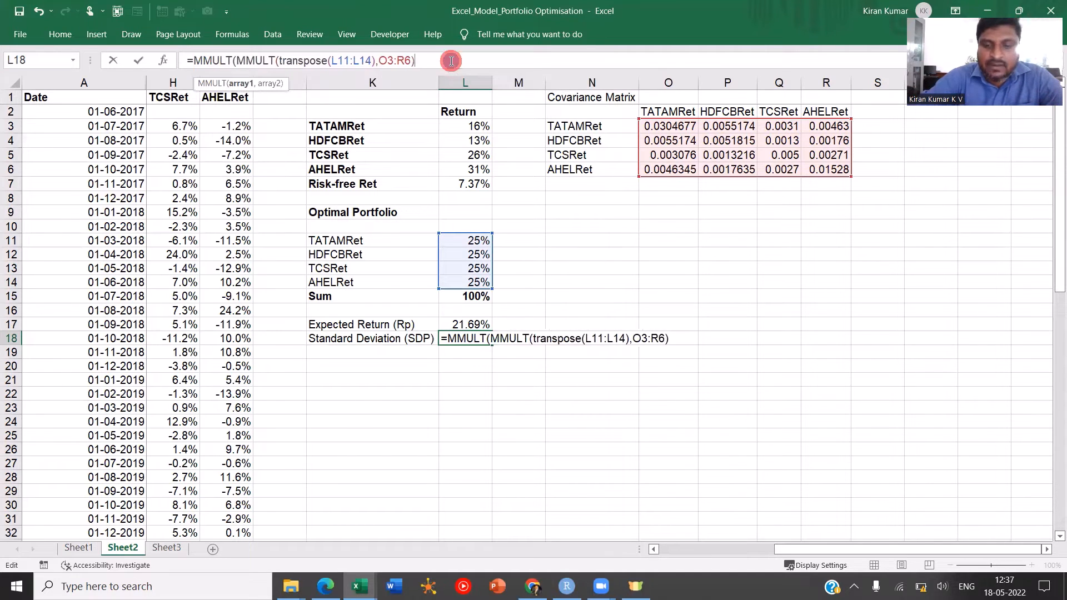
text(,)
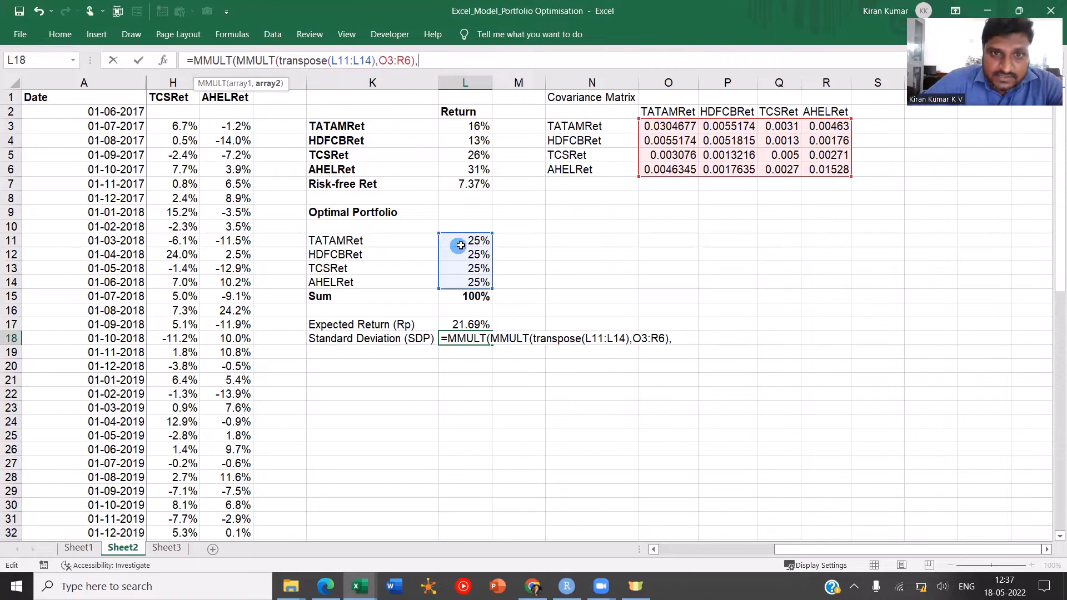
drag(468, 239, 474, 282)
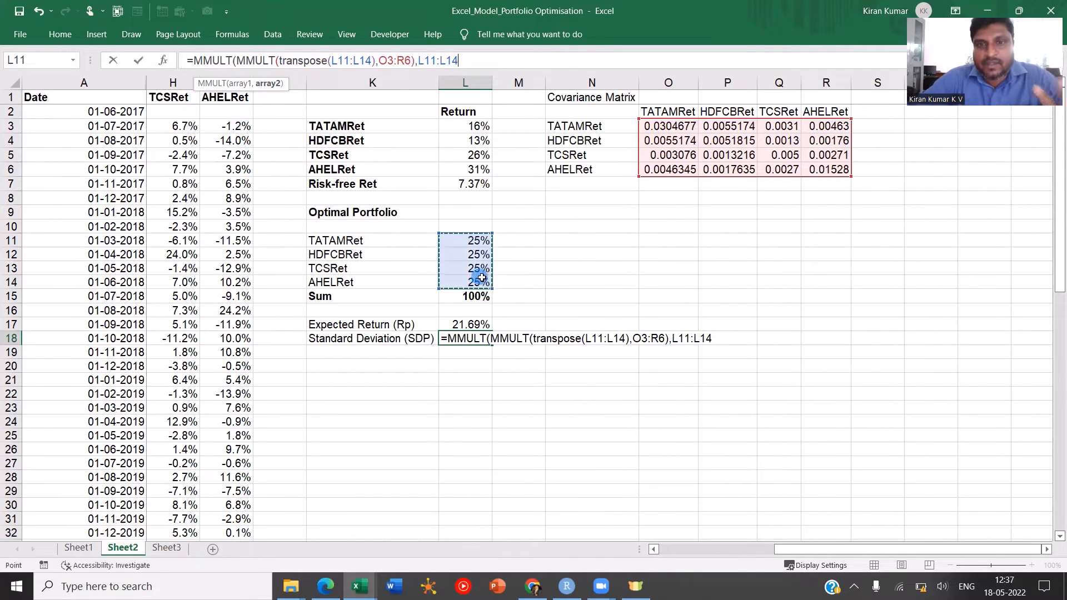
click(474, 61)
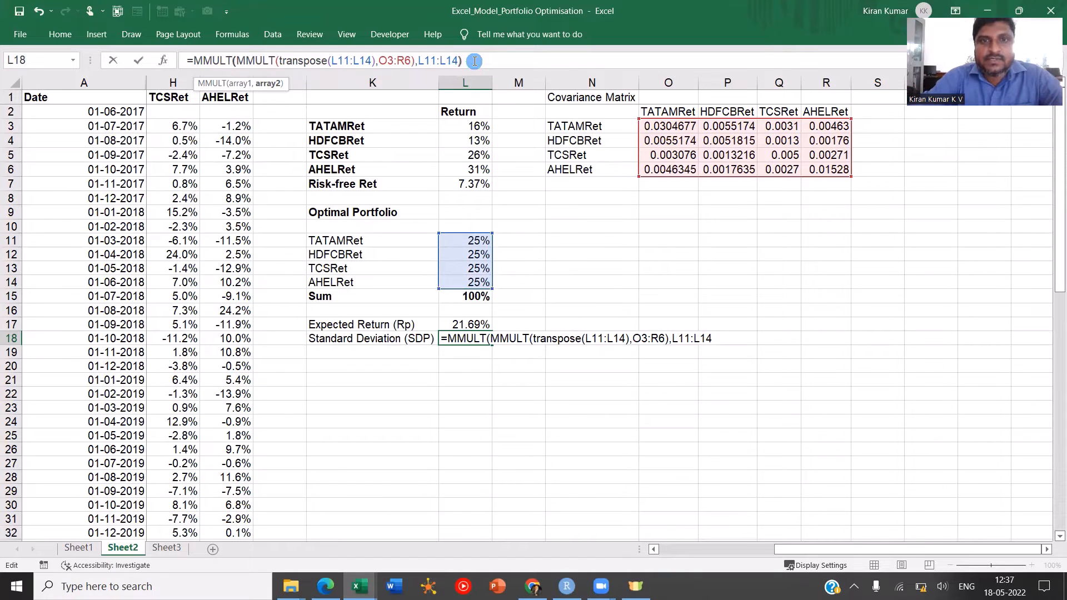
text())
Step: Wrap the whole matrix product in L18 in SQRT and enter the formula
click(191, 60)
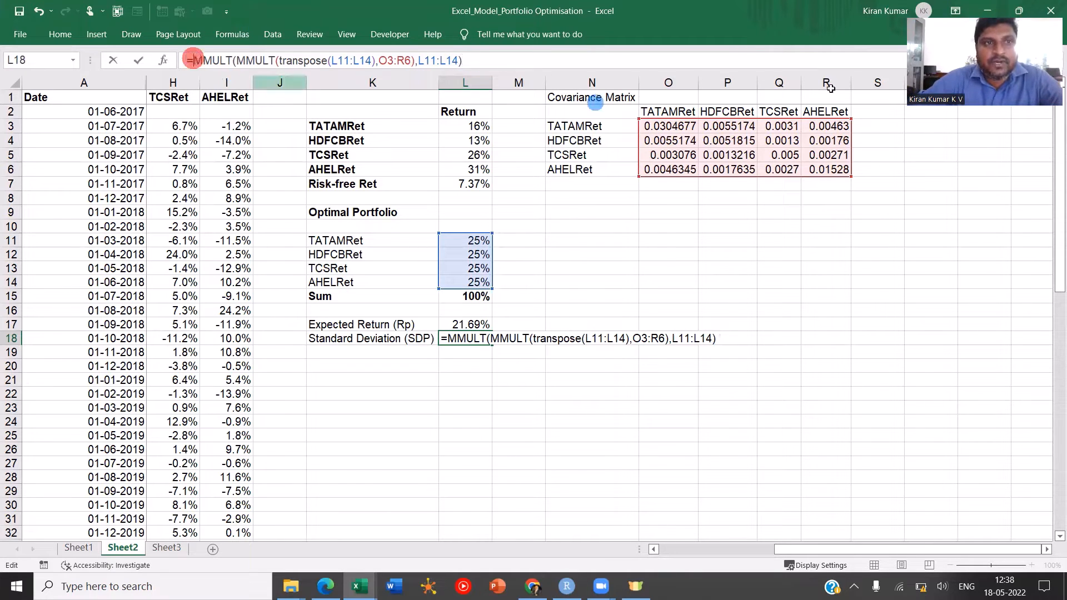
text(SQRT()
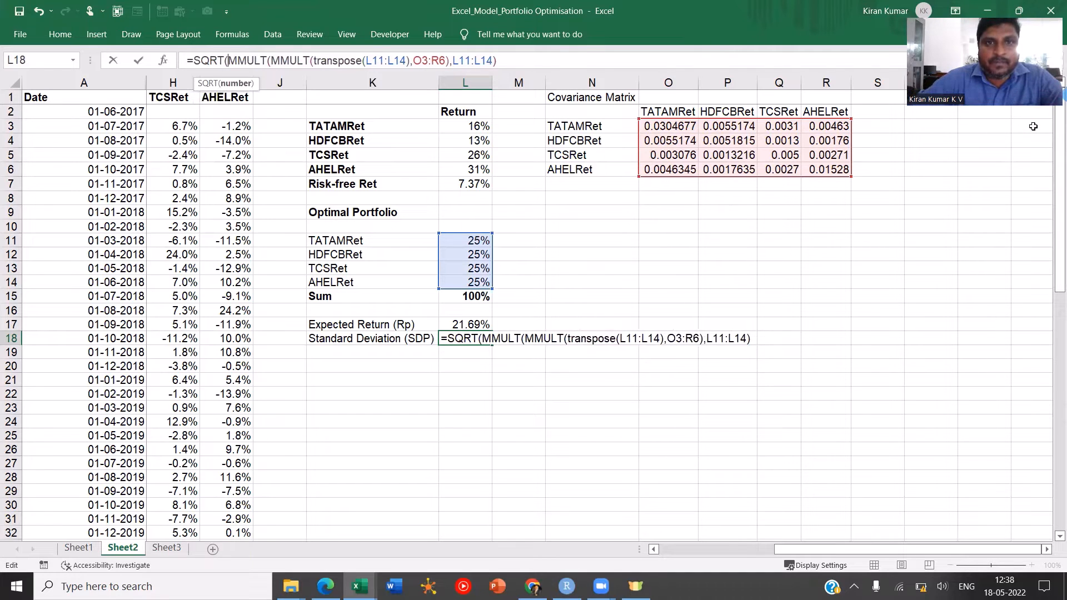
click(517, 59)
text())
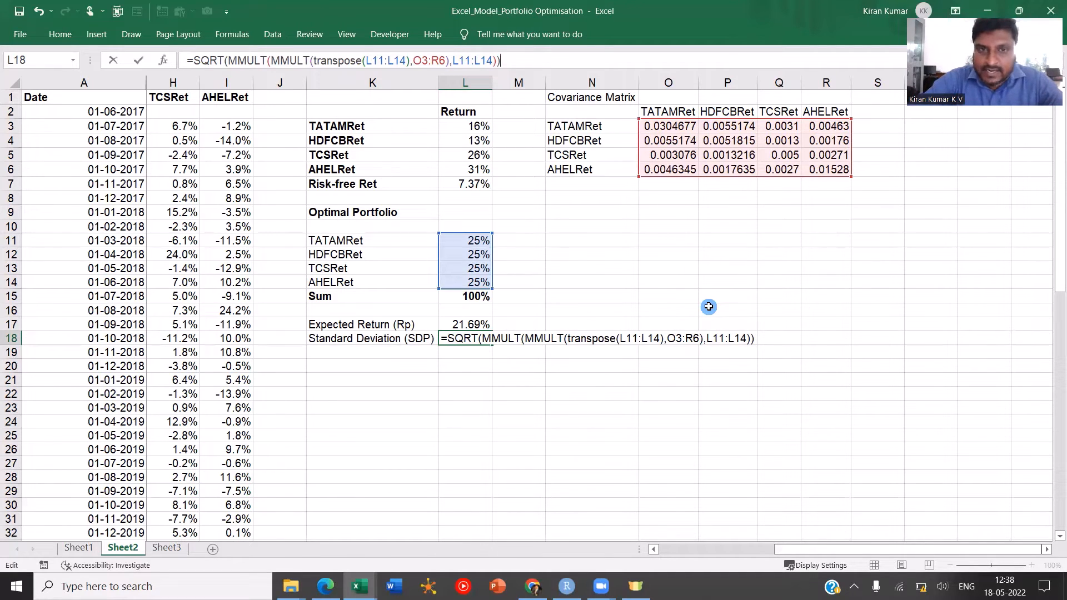
key(ctrl+Return)
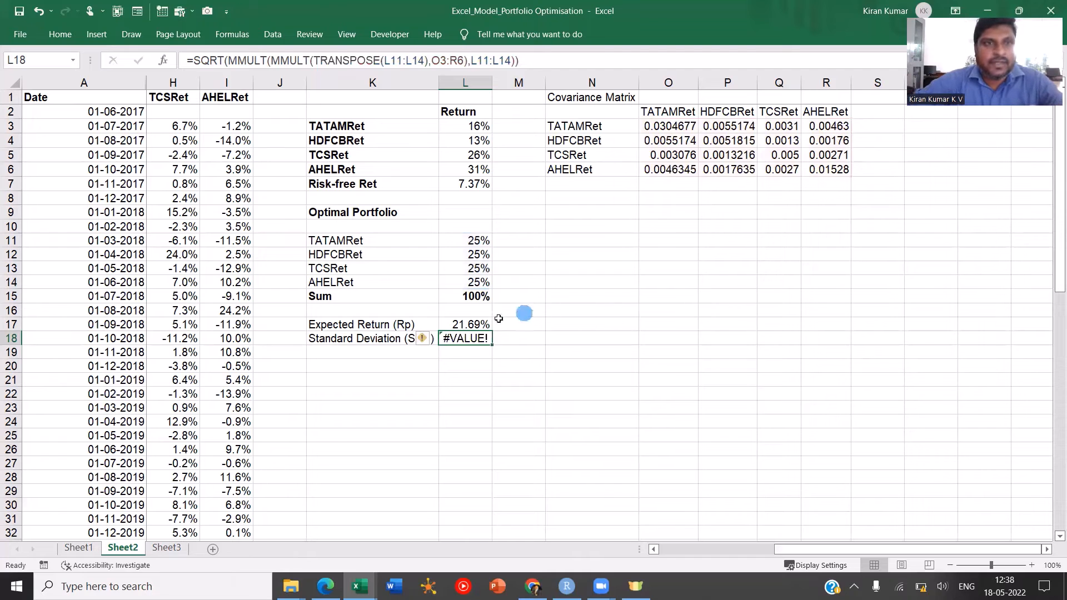
Step: Re-enter the standard deviation formula in L18 as an array formula: {=SQRT(MMULT(MMULT(TRANSPOSE(L11:L14),O3:R6),L11:L14))}
click(467, 340)
click(553, 67)
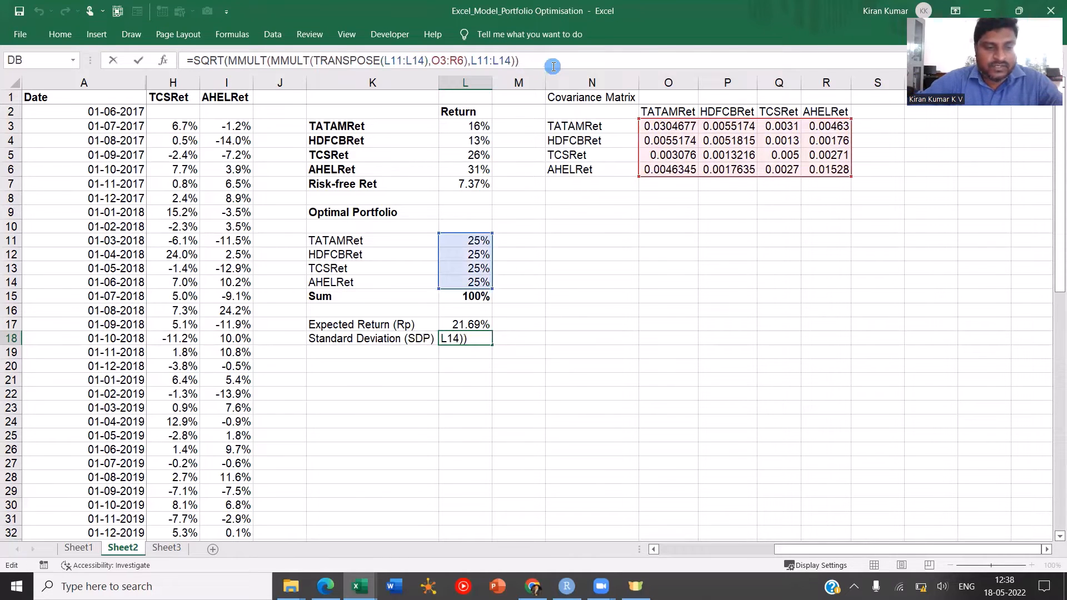
key(ctrl+Return)
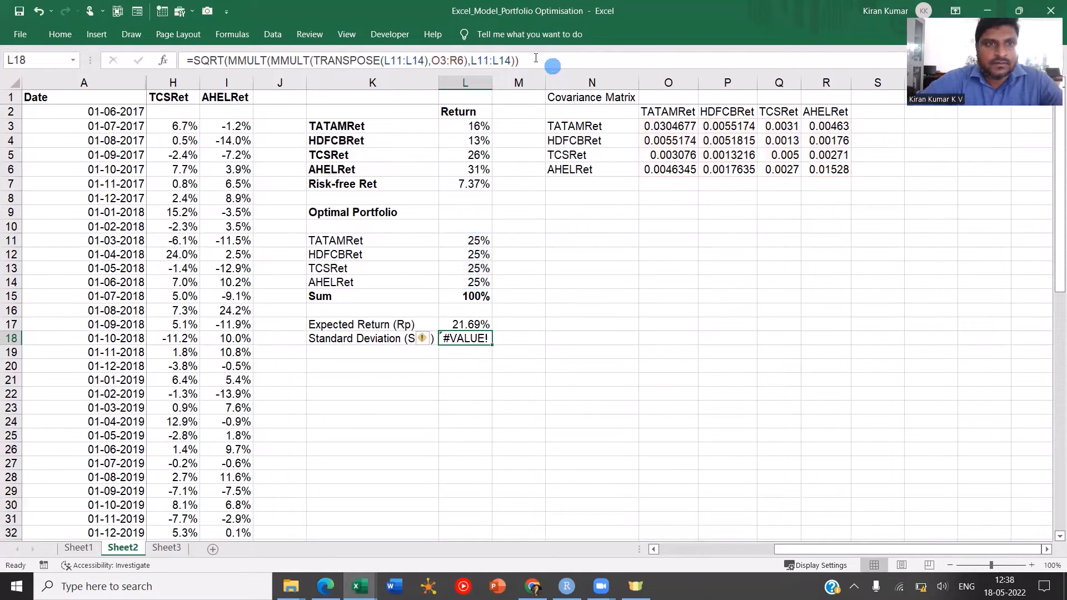
click(539, 58)
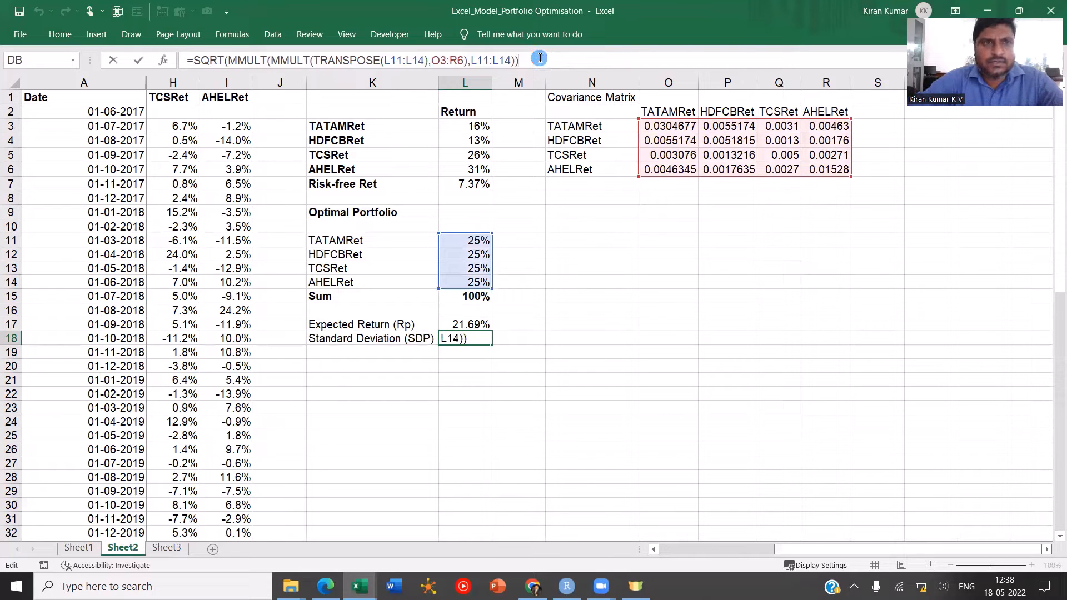
key(ctrl+shift+Return)
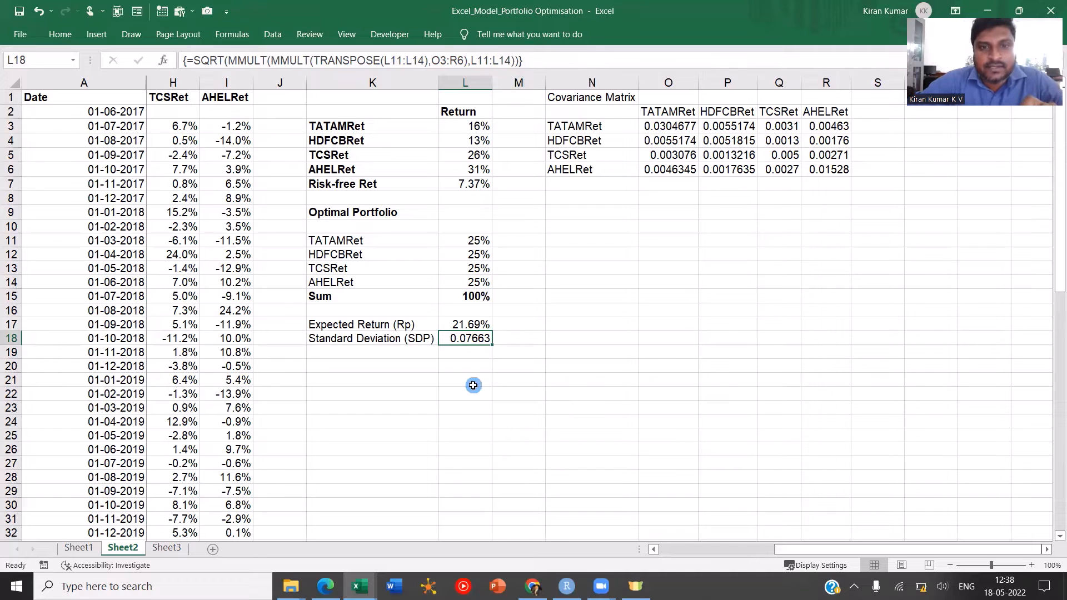
click(461, 371)
click(467, 340)
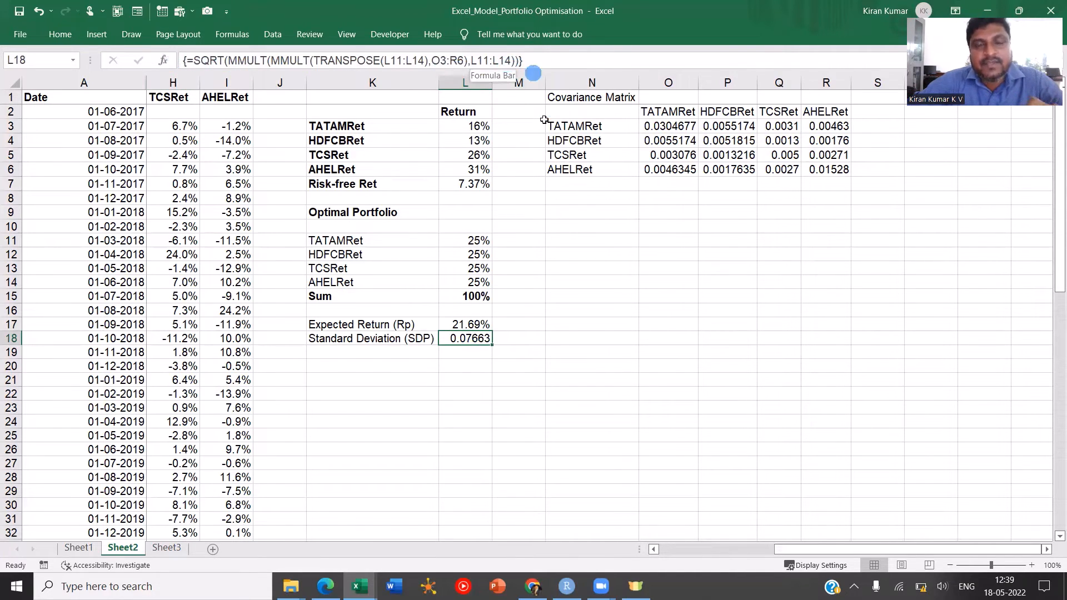
Step: Format the standard deviation in L18 as a percentage with two decimal places
click(470, 324)
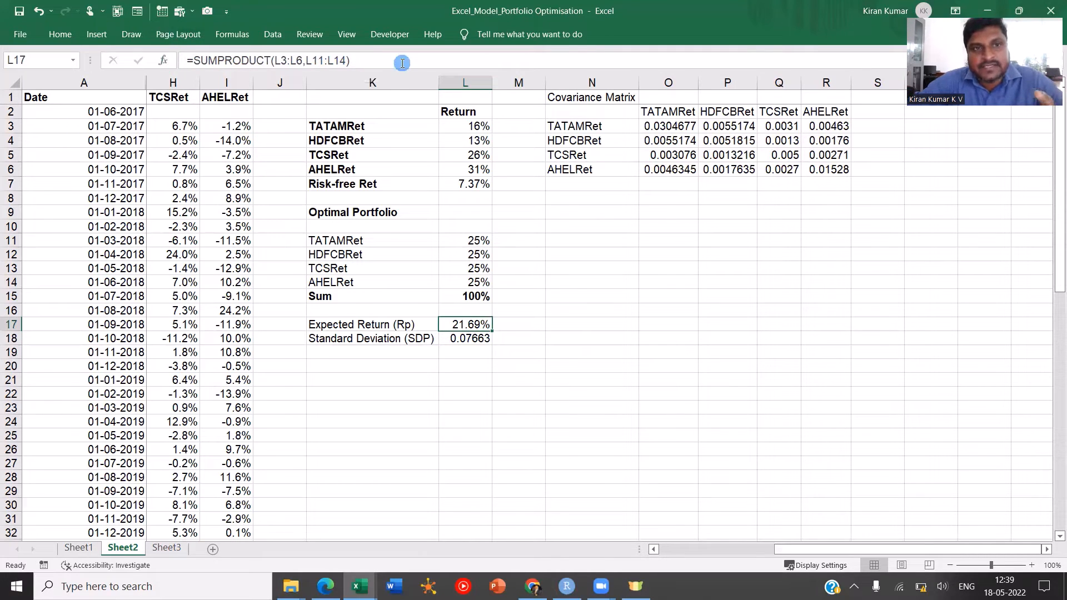
click(463, 339)
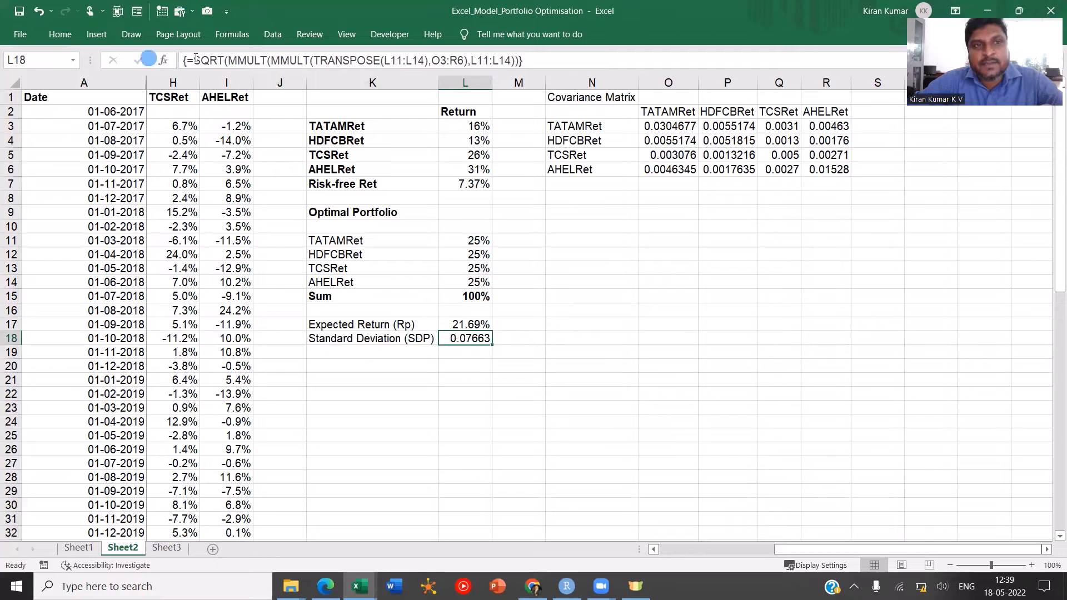
click(61, 34)
click(509, 84)
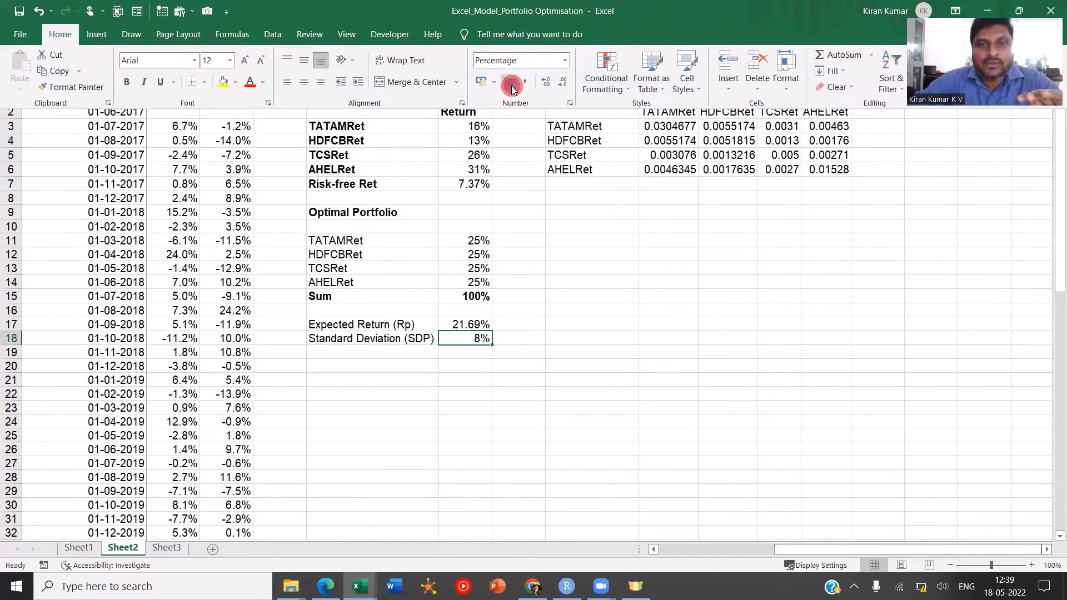
click(547, 82)
click(547, 82)
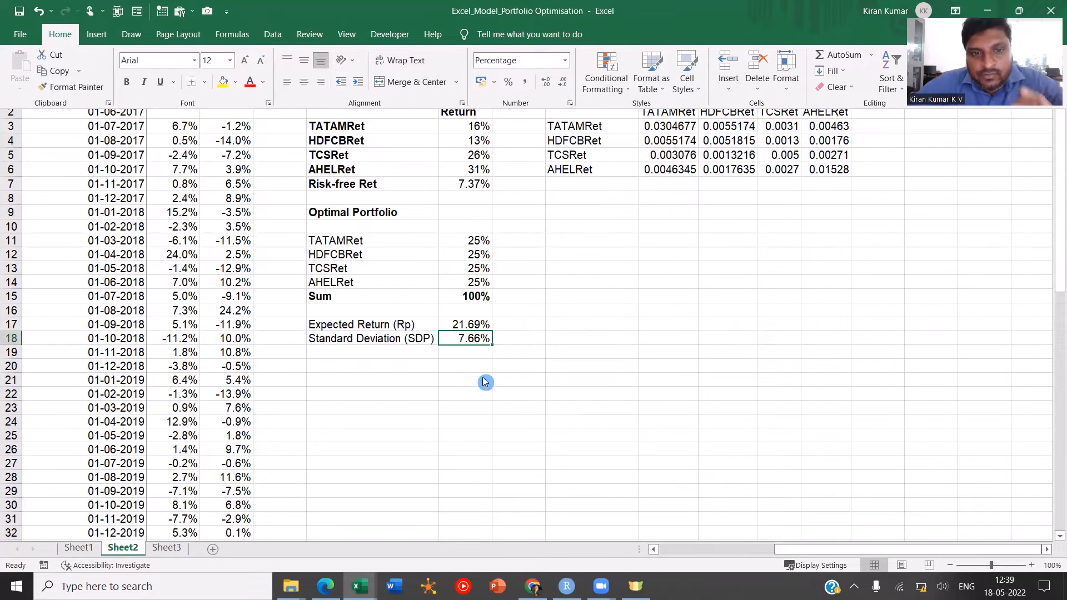
click(479, 336)
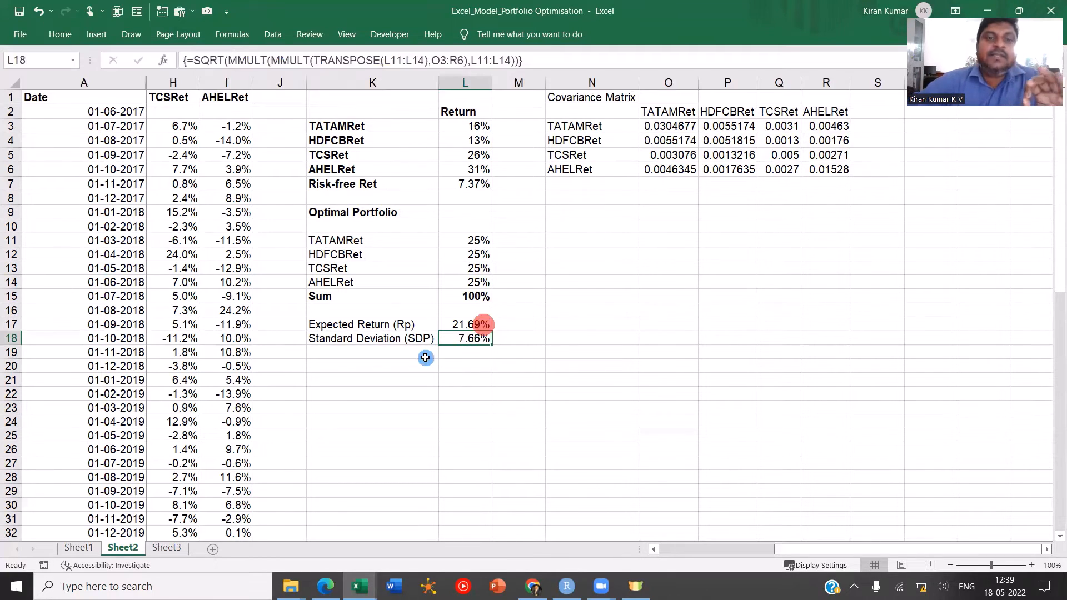
click(424, 340)
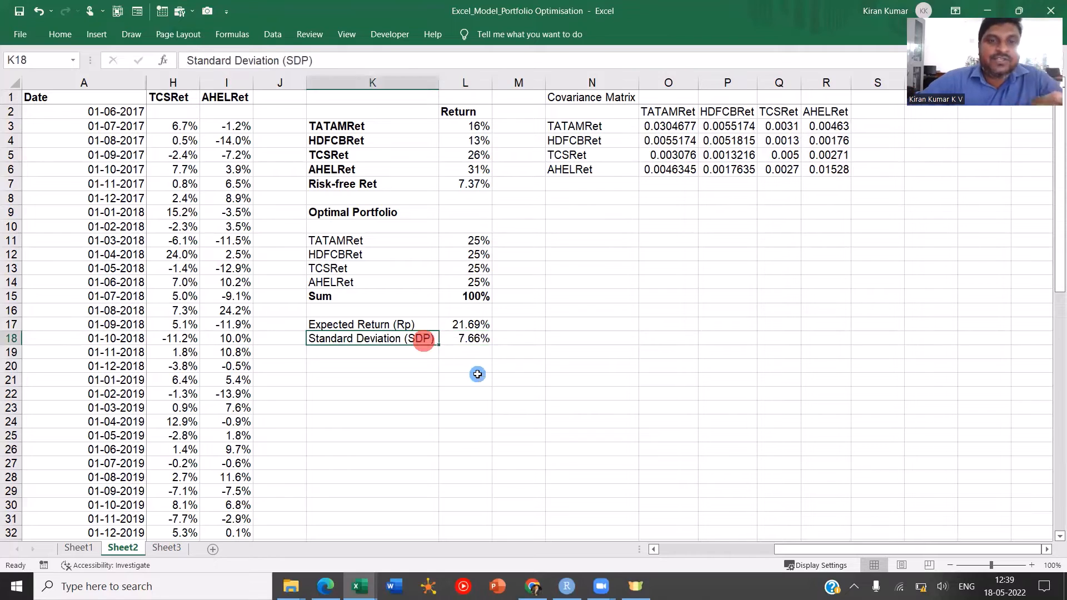
click(479, 338)
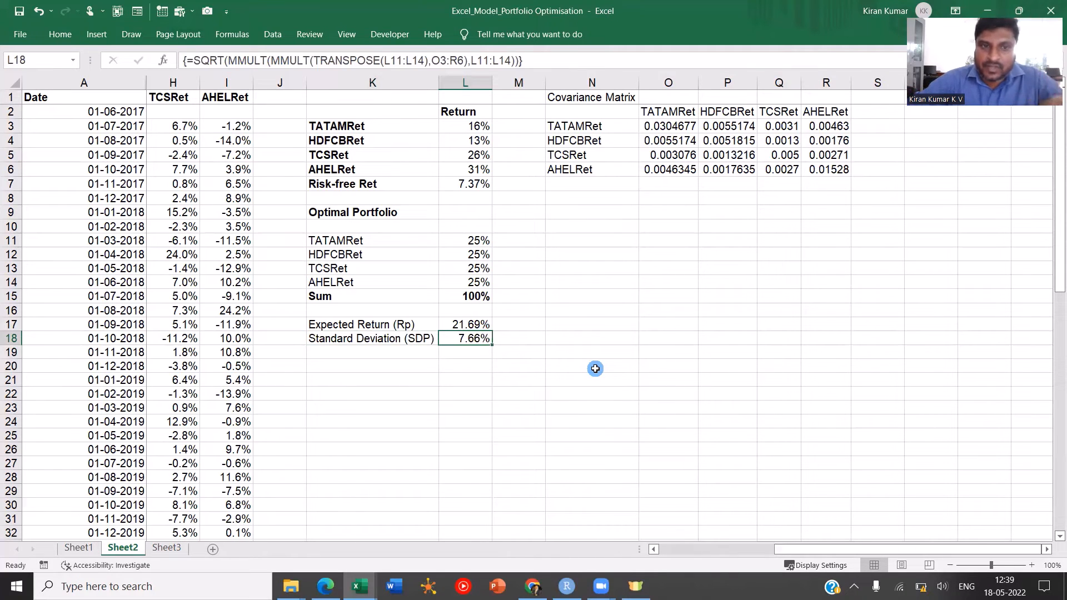
Step: Enter the label "Sharpe Ratio" in K19
click(387, 351)
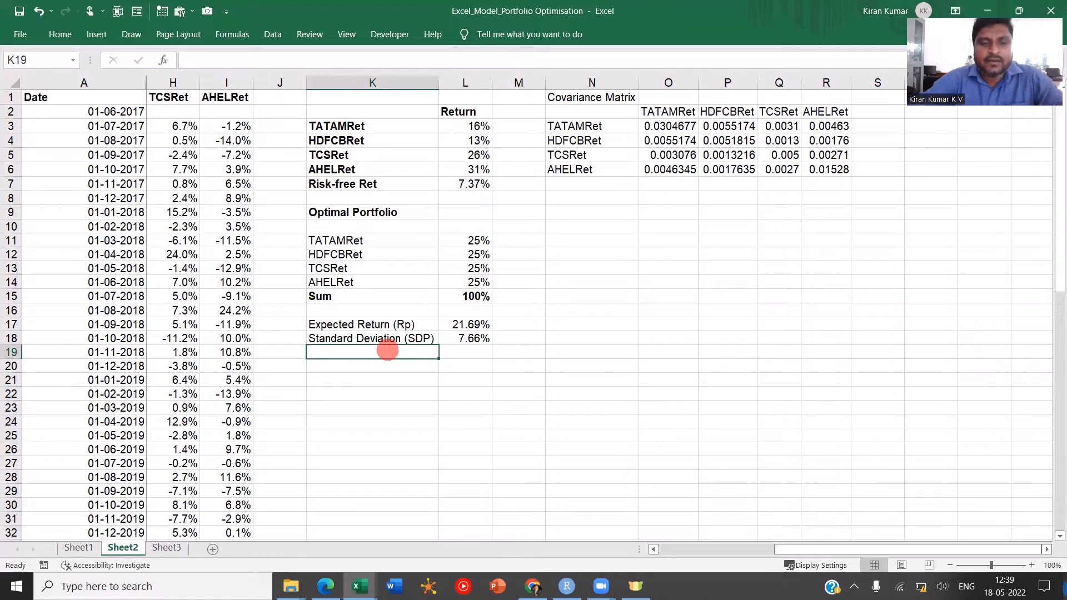
text(Sharpe Rati)
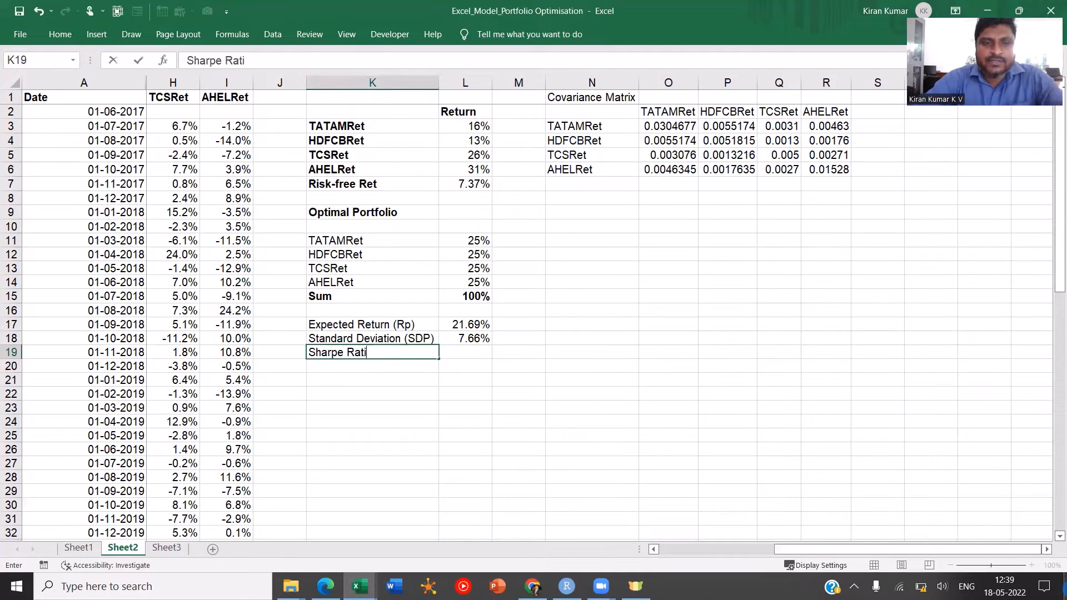
text(o)
key(Tab)
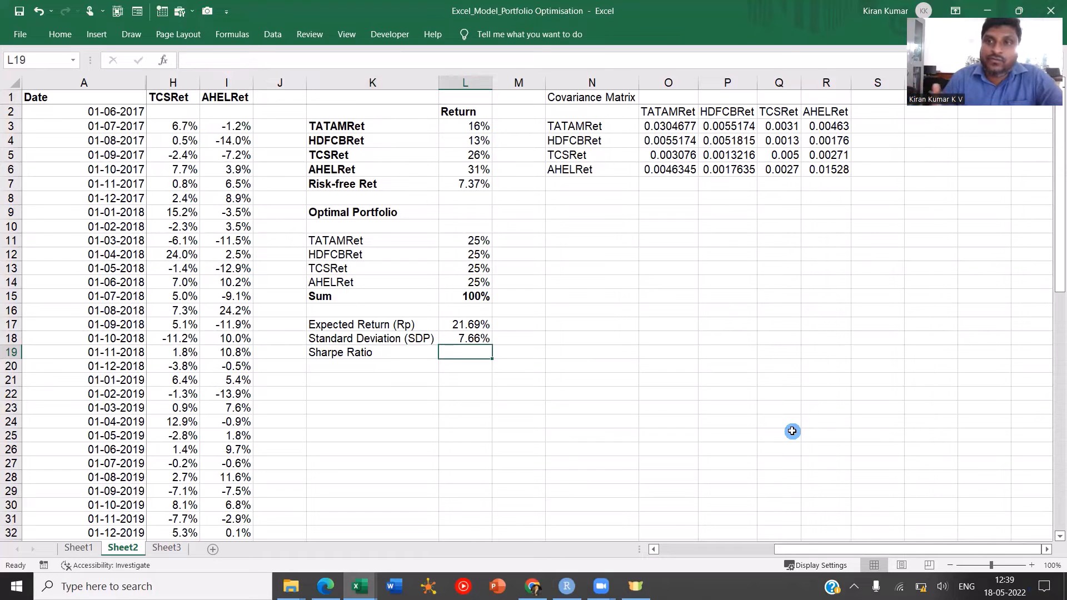
Step: Switch to Chrome to check the Sharpe ratio formula in the image results, and return to the Excel workbook
key(alt+Tab)
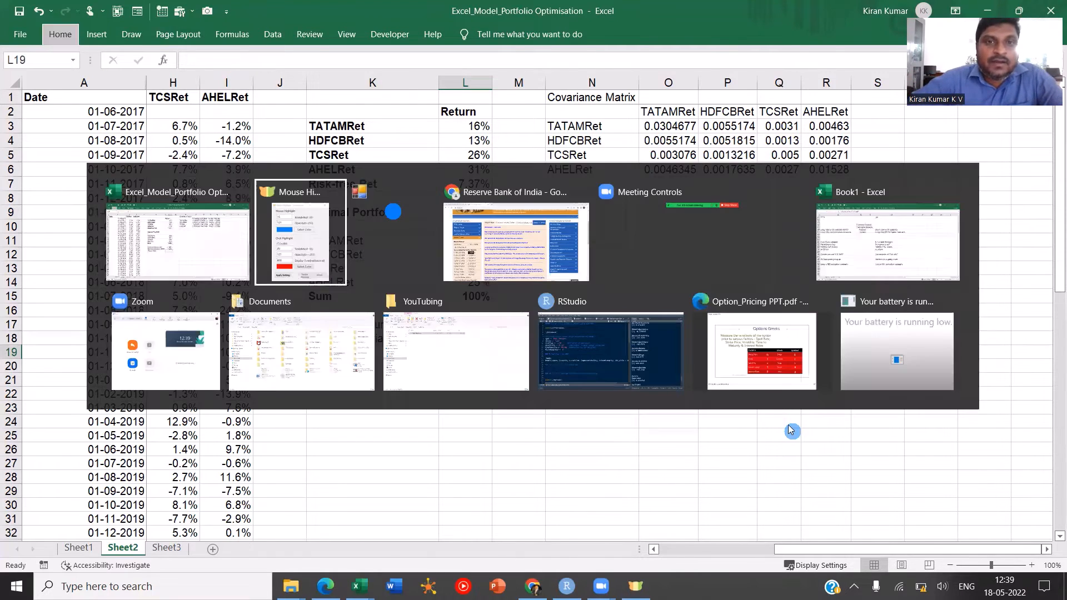
key(alt+Tab)
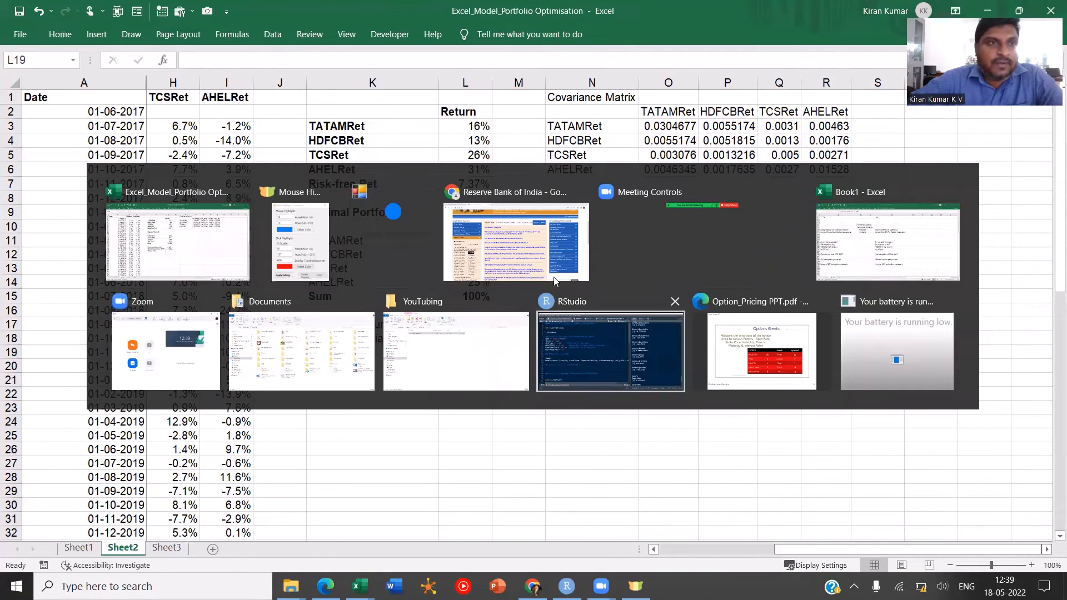
click(57, 10)
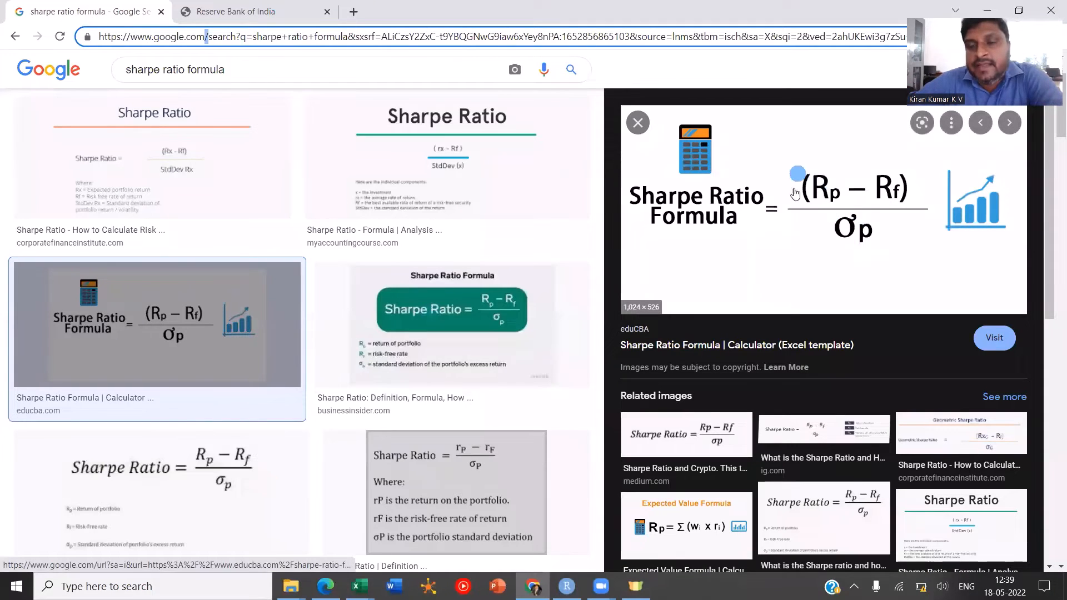
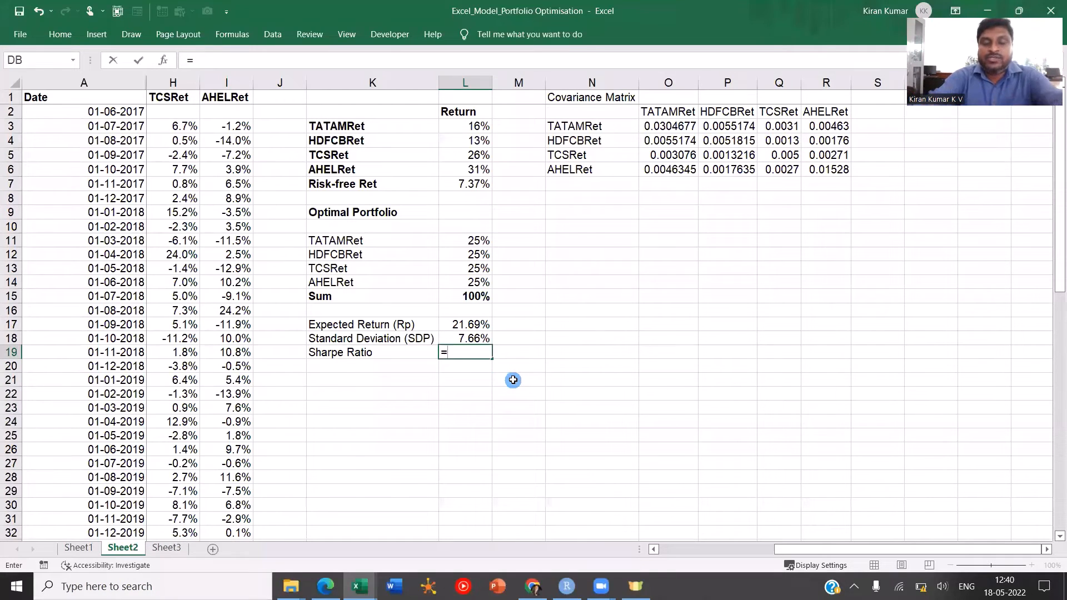
key(alt+Tab)
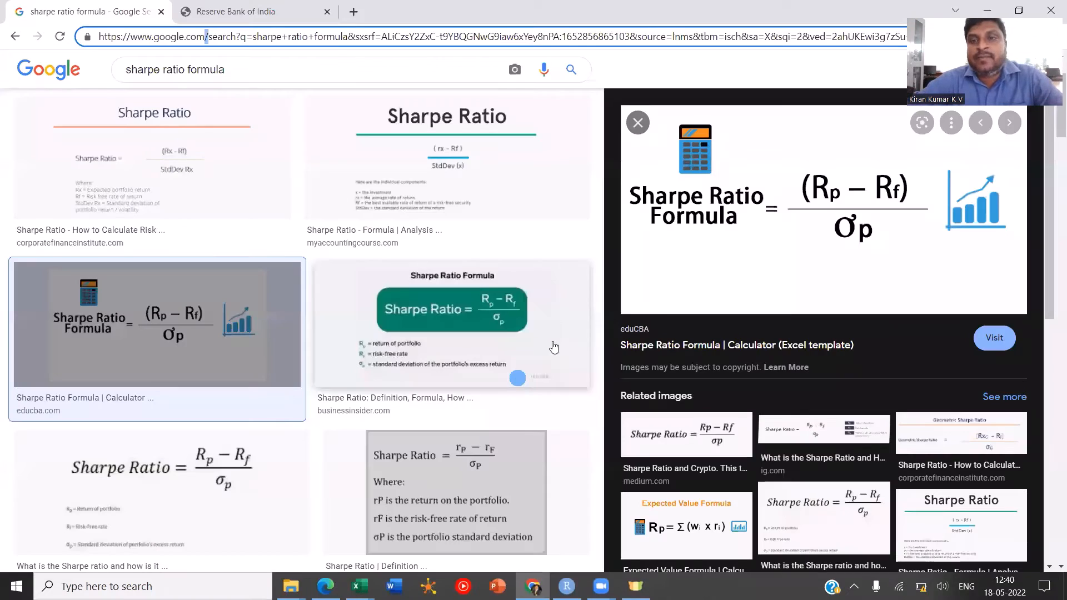
key(alt+Tab)
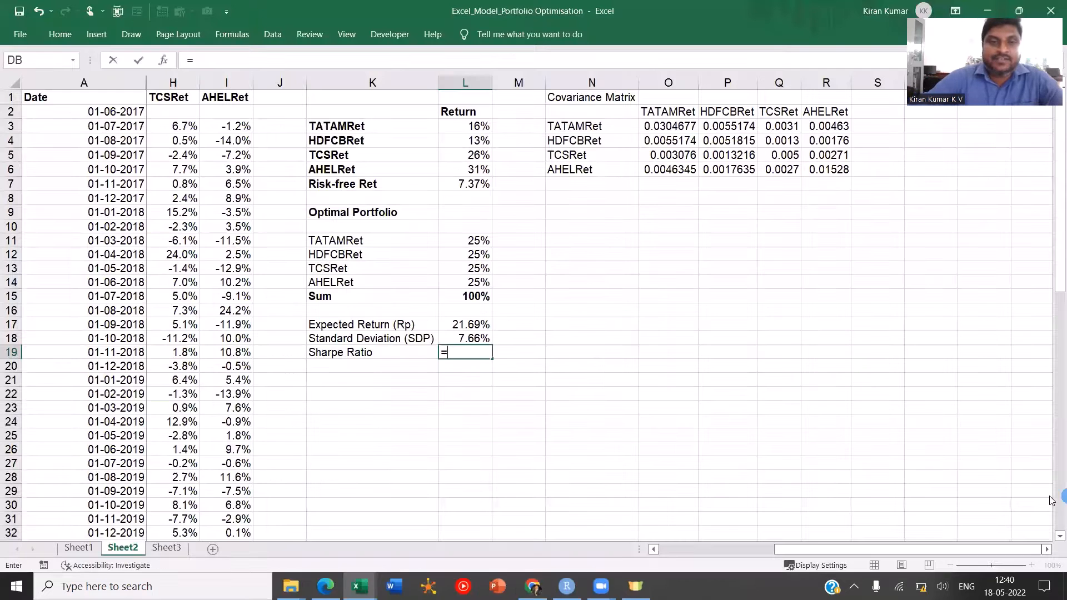
Step: Enter the Sharpe ratio formula =(L17-L7)/L18 in L19
key(Up)
key(Up)
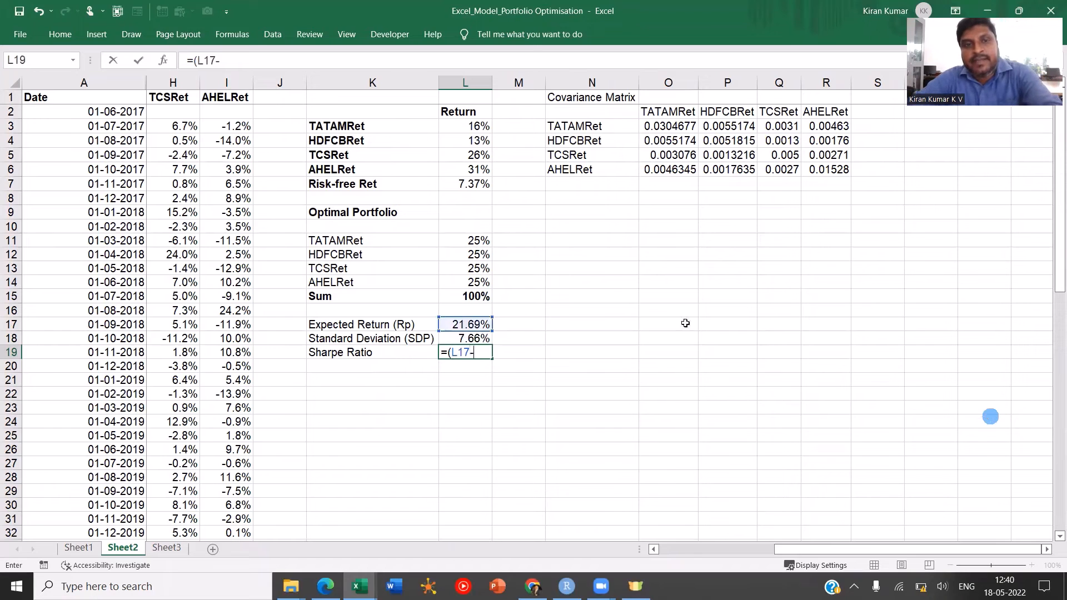
text(-)
click(479, 182)
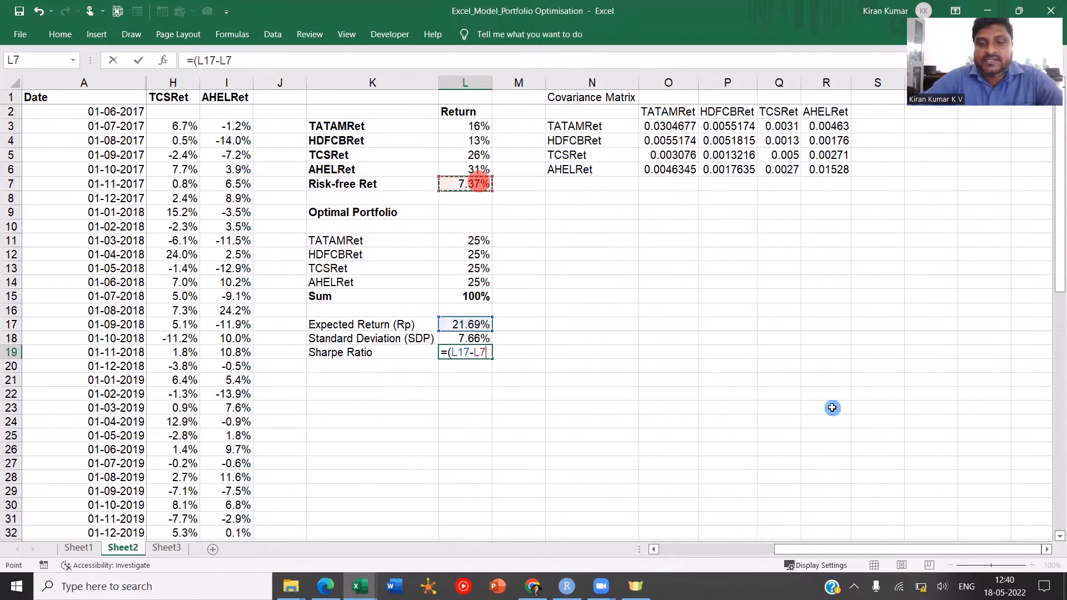
text())
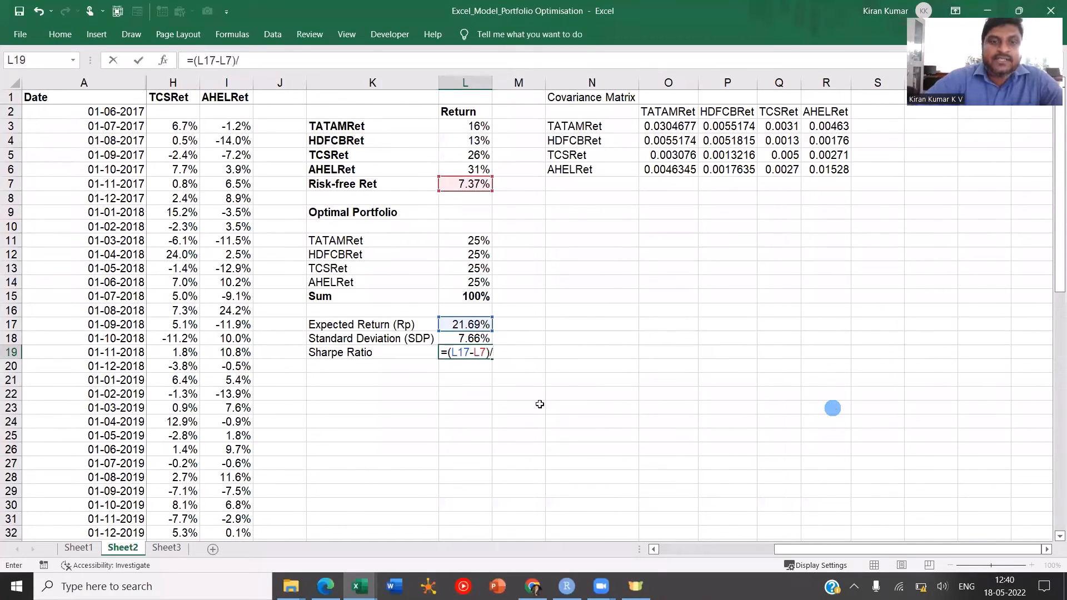
text(/)
click(466, 338)
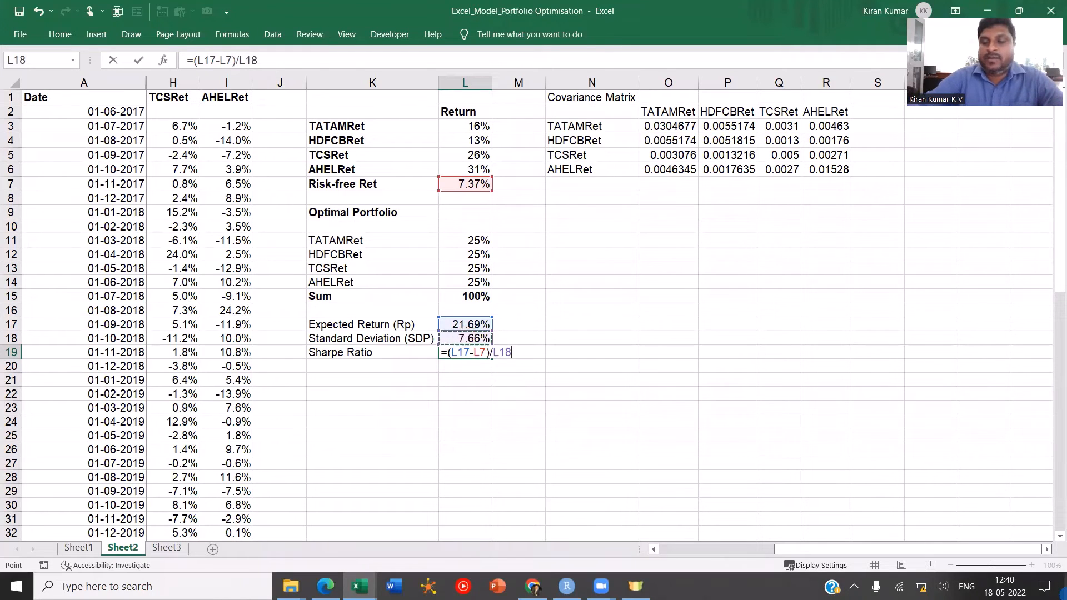
key(Return)
Step: Apply the comma number style to the Sharpe ratio in L19
key(Up)
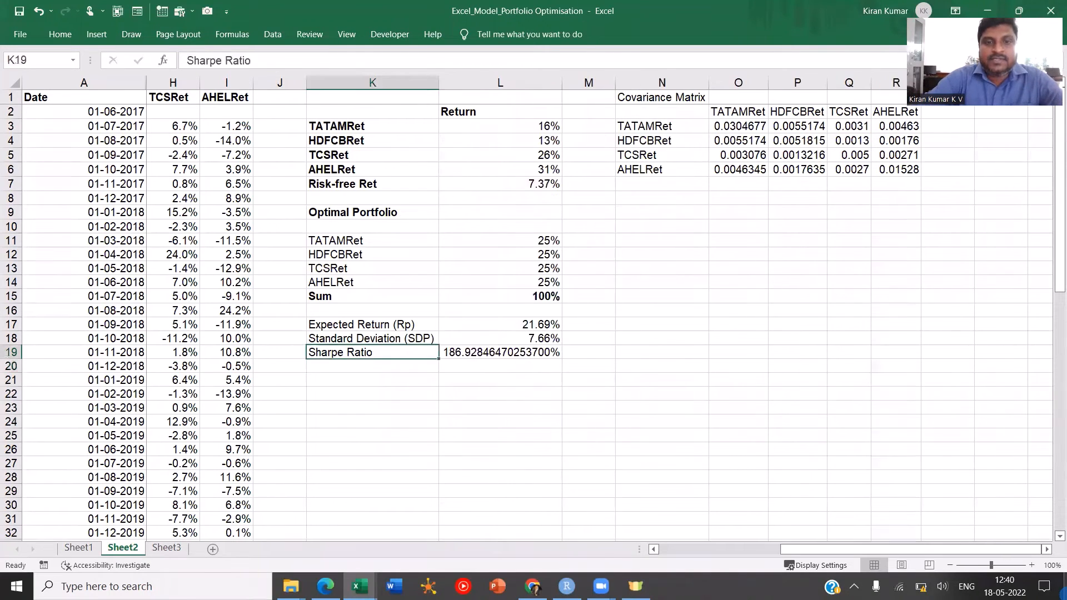
click(60, 34)
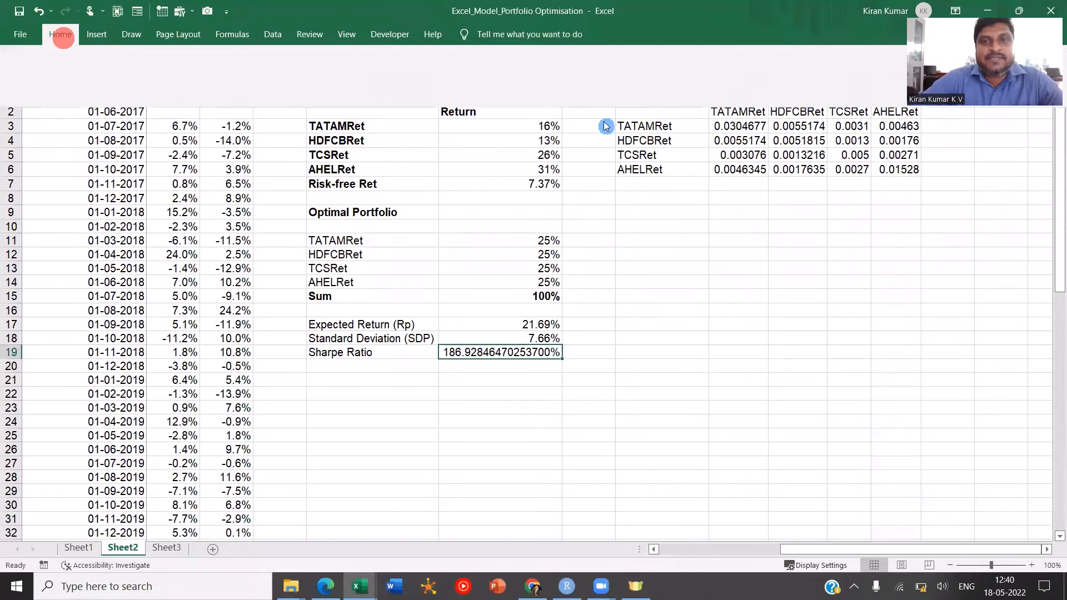
click(525, 82)
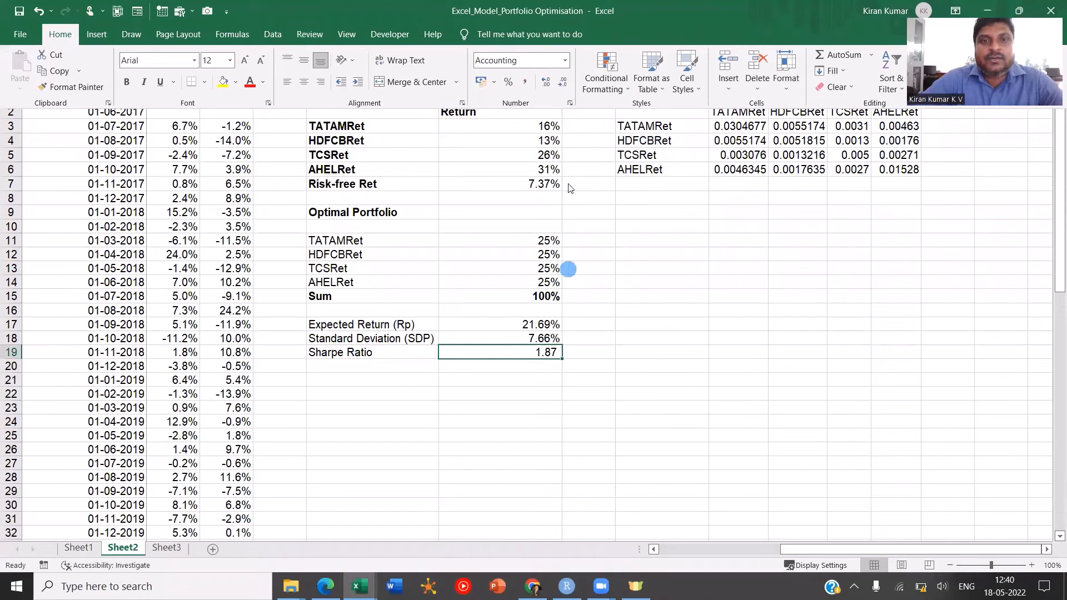
Step: Autofit column L to its contents and widen it slightly
click(580, 193)
double_click(562, 82)
click(540, 300)
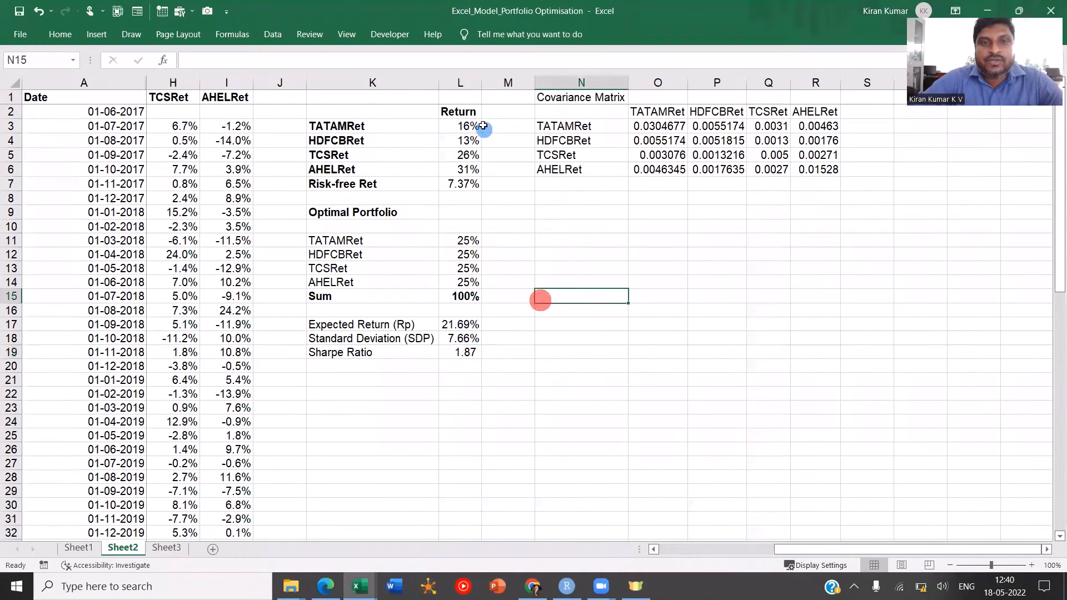
drag(481, 82, 508, 82)
click(534, 250)
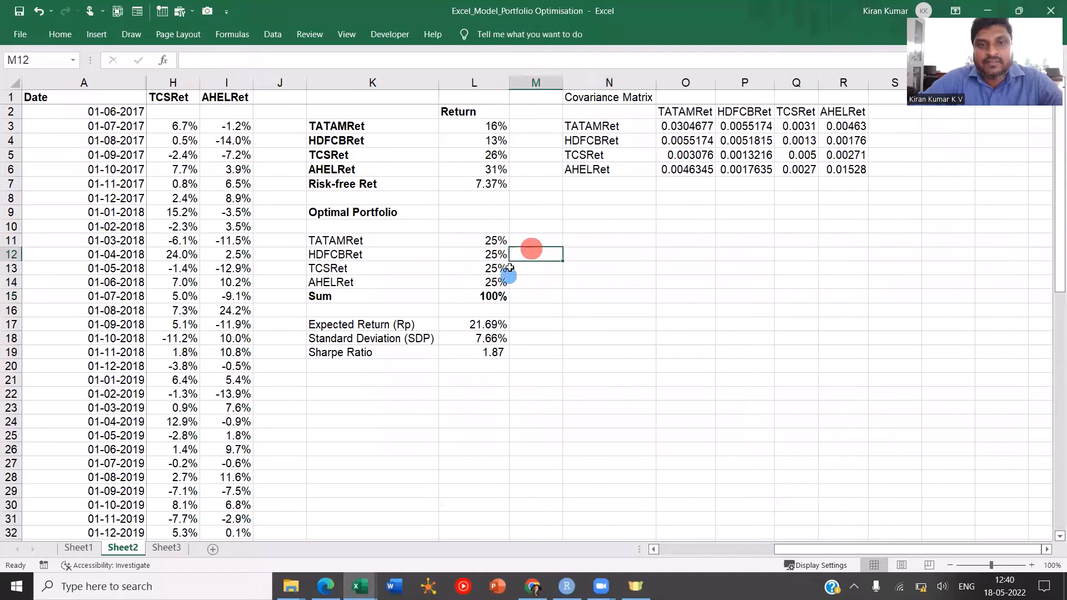
click(470, 251)
drag(665, 125, 856, 184)
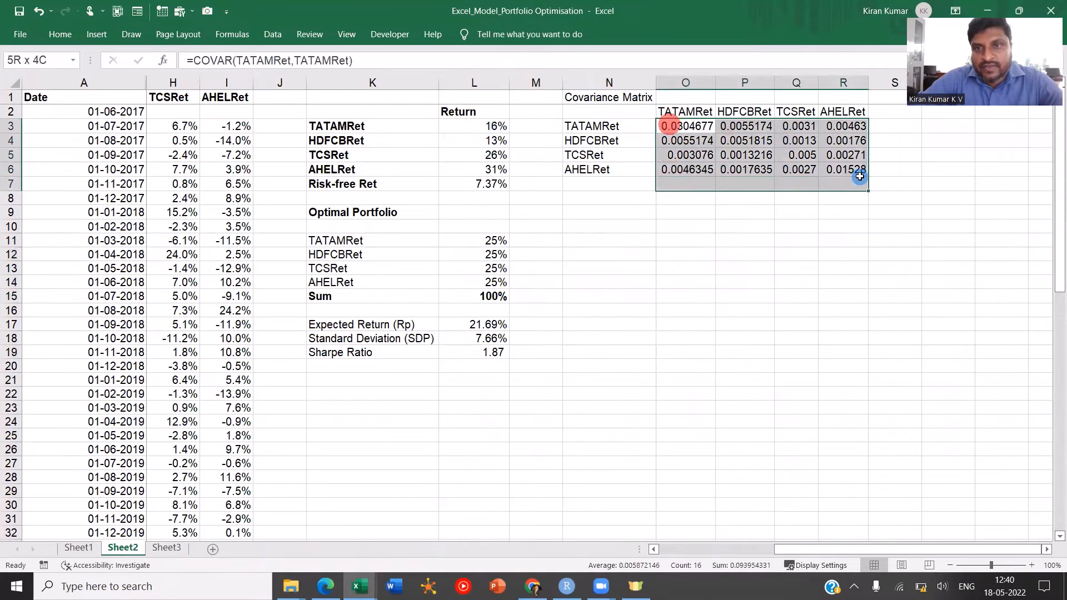
drag(500, 126, 500, 169)
click(602, 269)
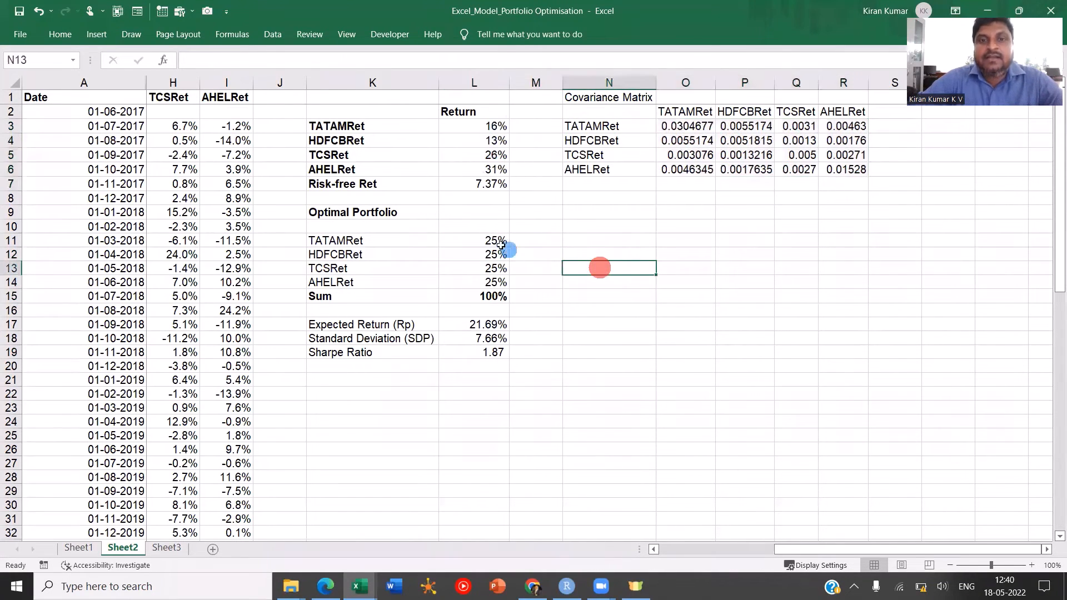
drag(495, 240, 494, 282)
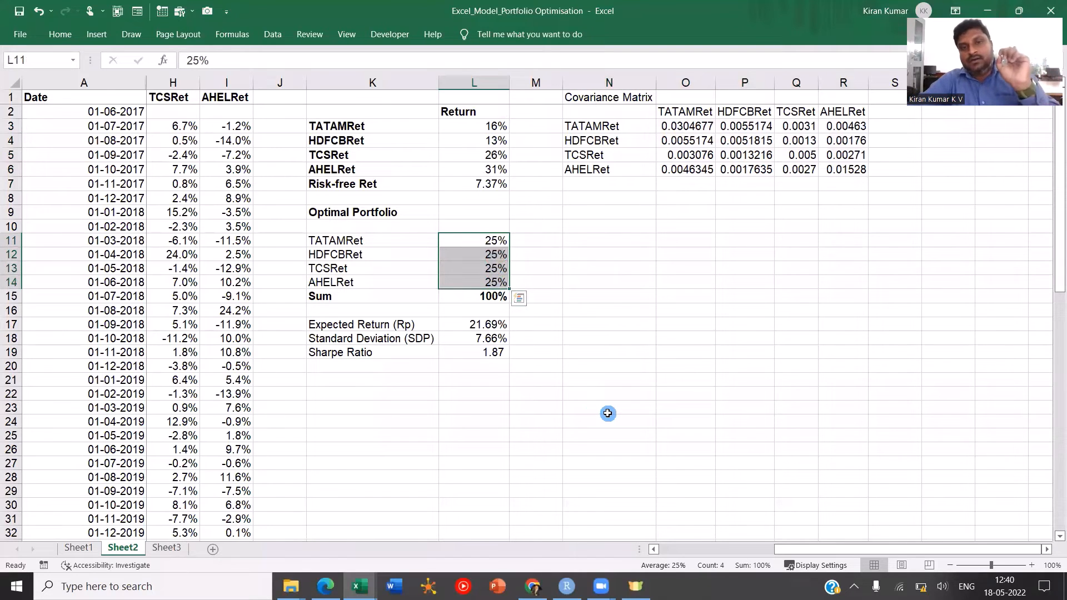
Step: Bold the Sharpe ratio label and value in K19:L19
drag(420, 357, 497, 362)
key(ctrl+b)
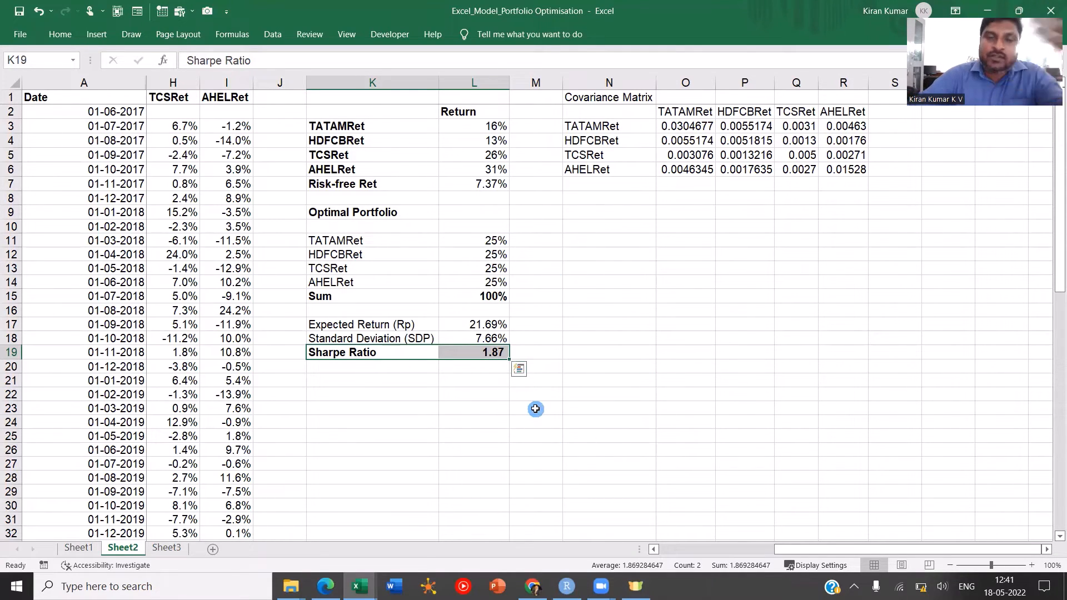
click(493, 239)
click(543, 240)
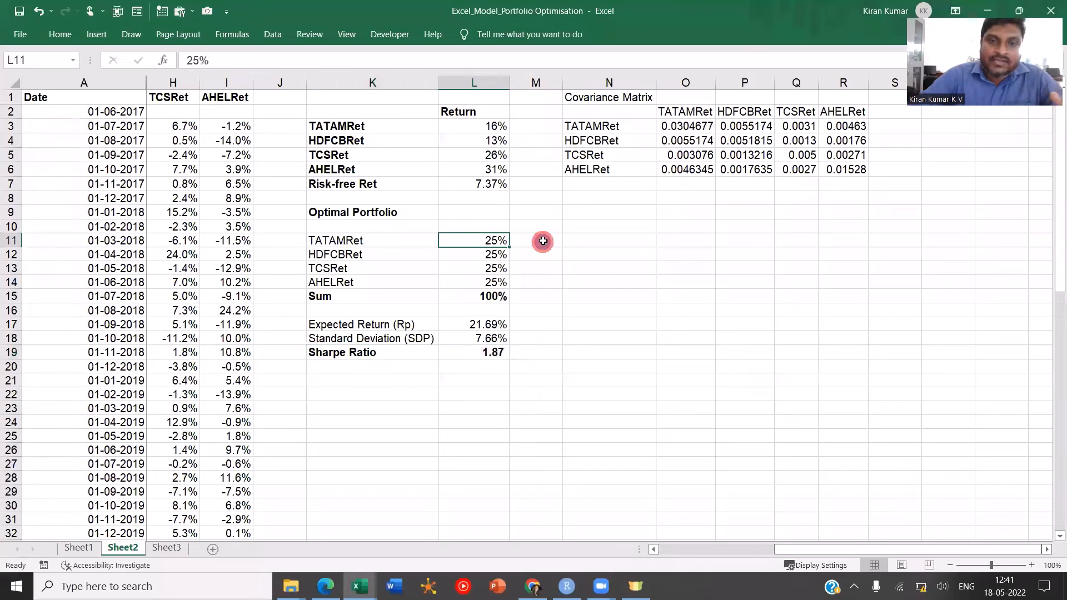
Step: Enter a question mark beside each of the four stock weights in M11:M14
text(?)
key(Return)
text(?)
key(Return)
text(?)
key(Return)
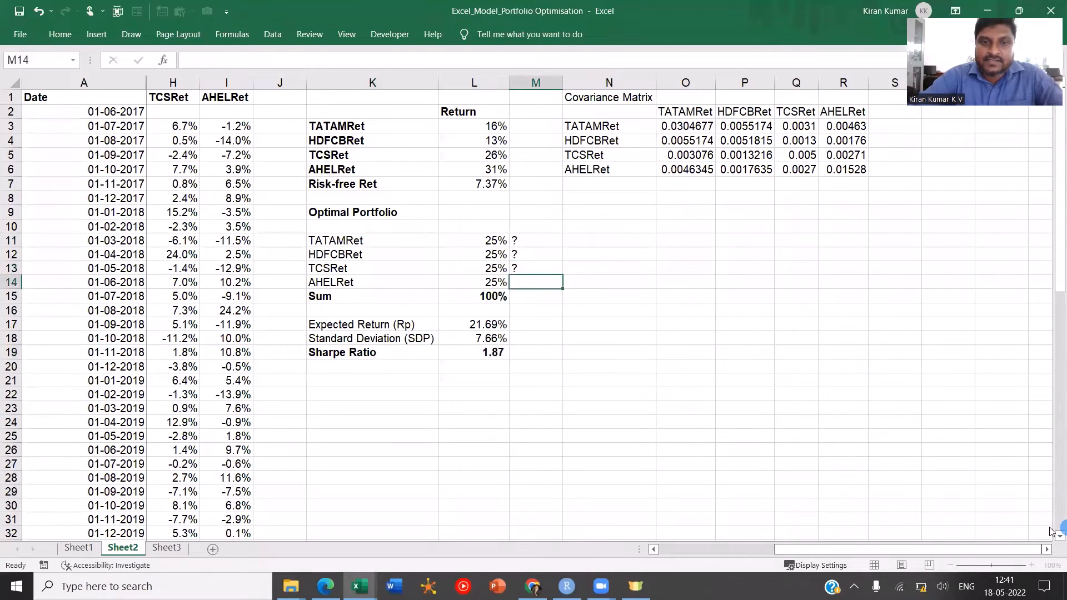
text(?)
key(ctrl+Return)
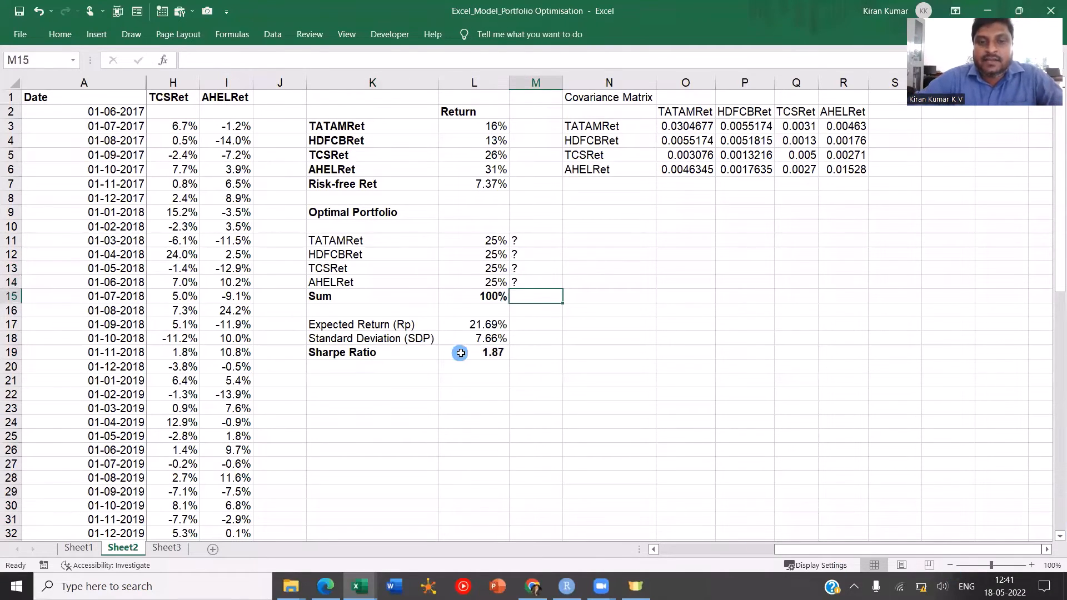
Step: Try an all-TATAMRet portfolio by setting L11 to 100% and the other three weights in L12:L14 to 0%
click(462, 353)
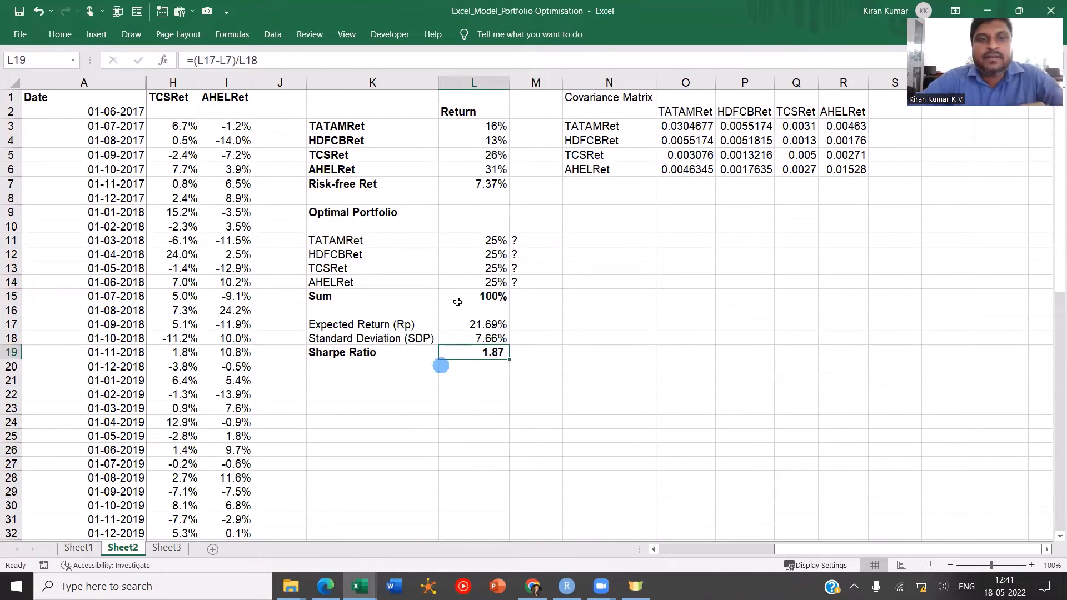
click(499, 233)
text(100)
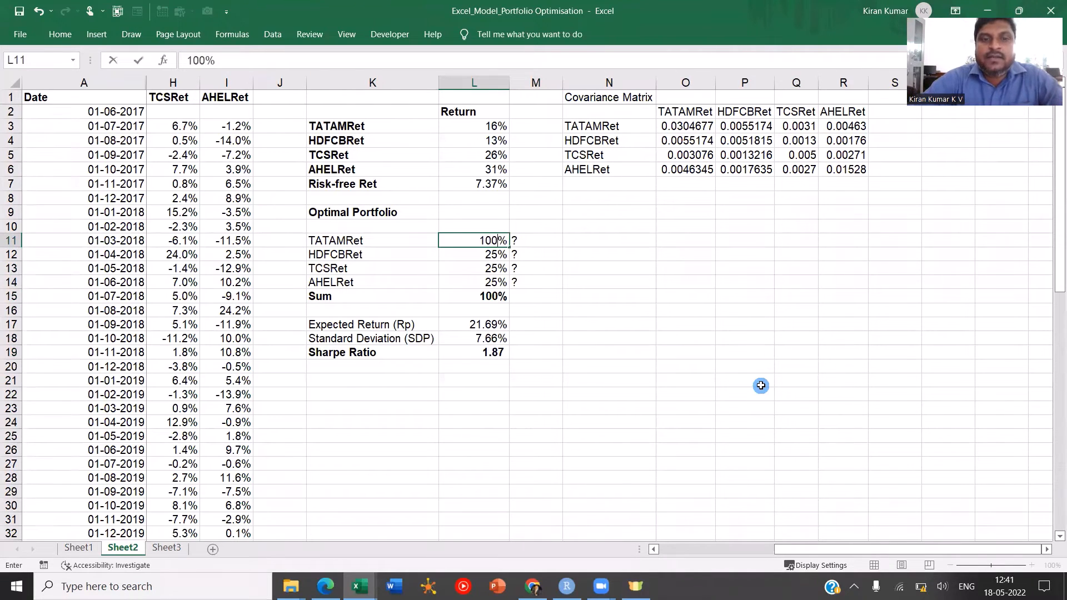
key(Return)
text(0)
key(Return)
text(0)
key(Return)
text(0)
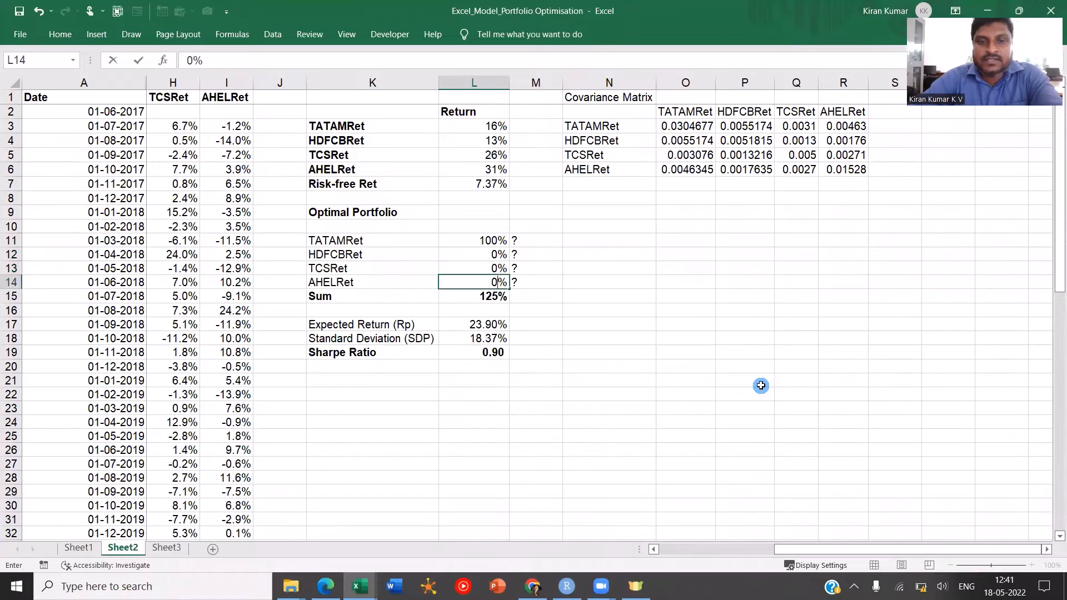
key(Return)
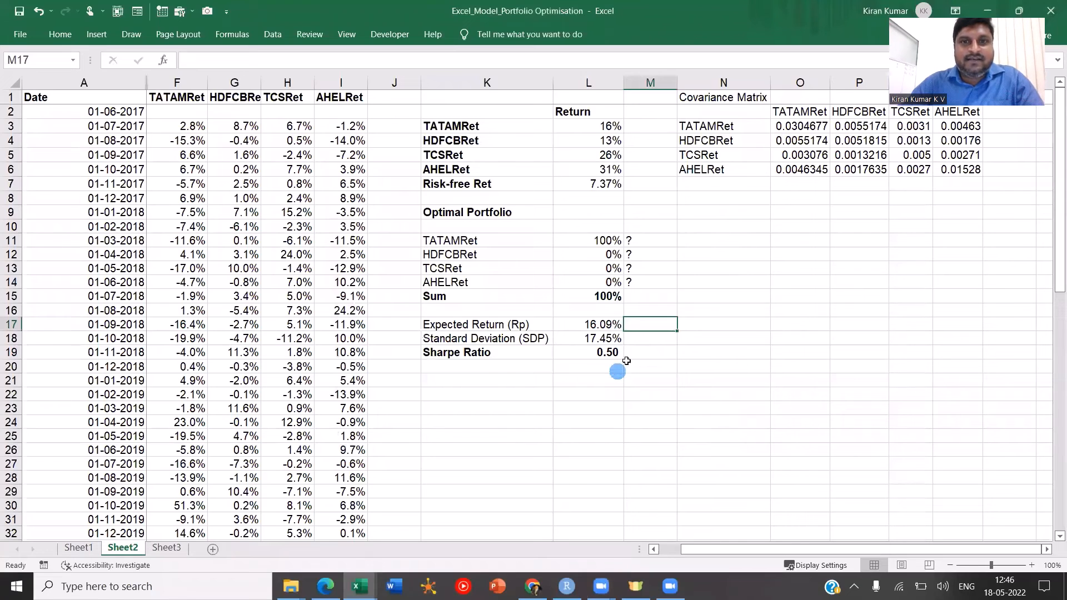
Step: Set the four portfolio weights in L11:L14 to 25% each and highlight the Sharpe ratio row
click(650, 257)
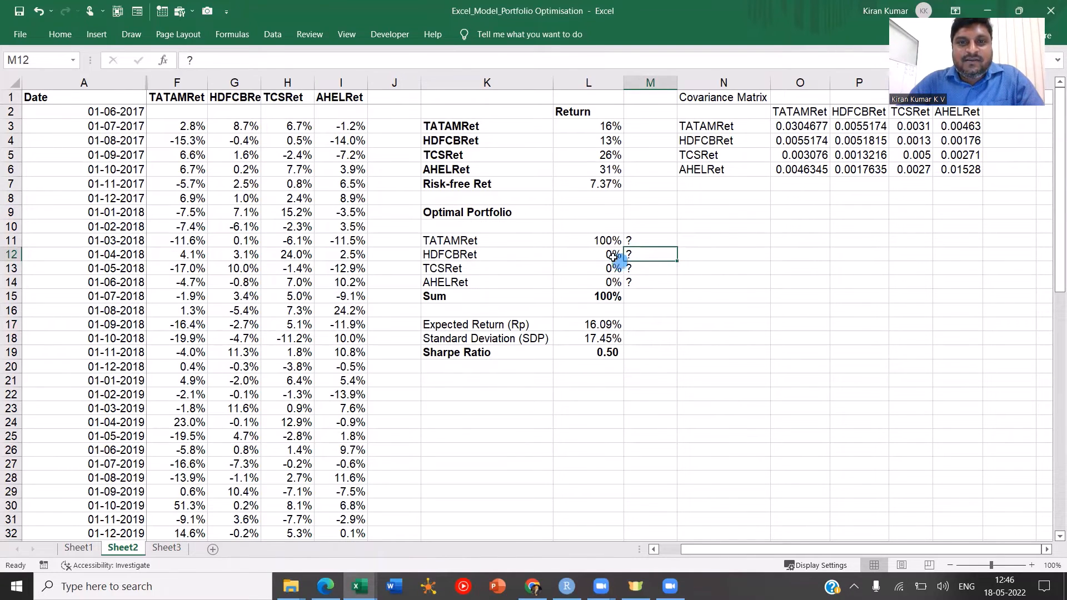
click(595, 242)
text(25)
key(Return)
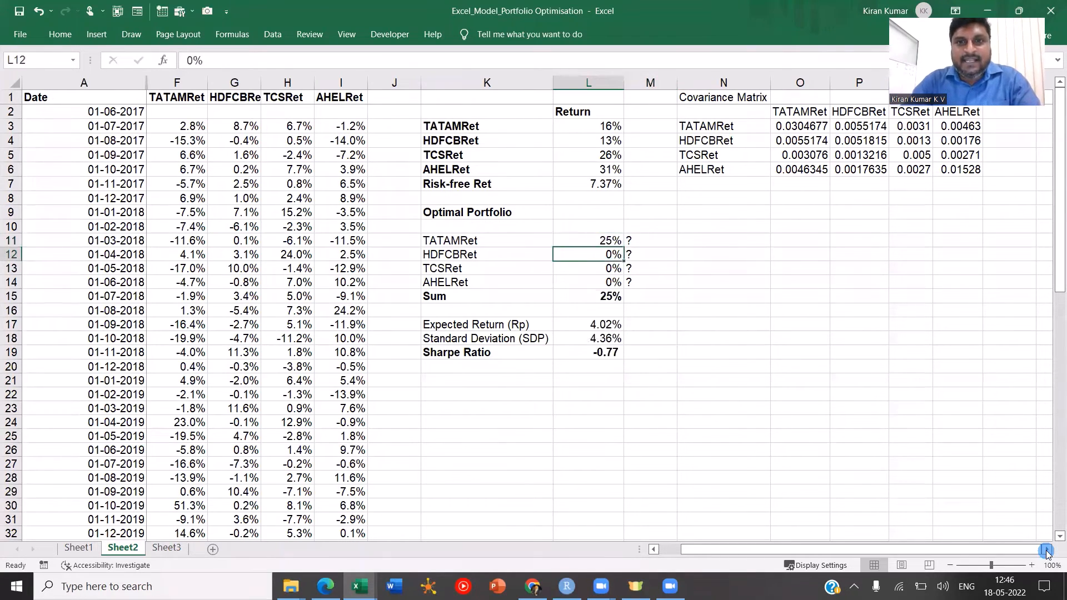
text(25)
key(Return)
text(25)
key(Return)
text(25)
key(Return)
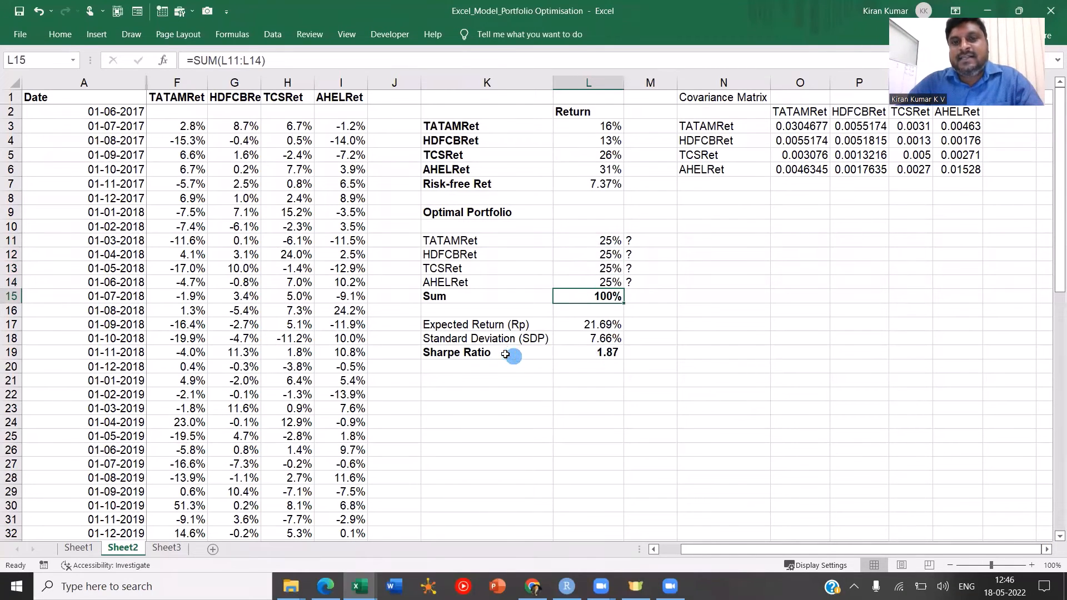
drag(507, 352, 606, 356)
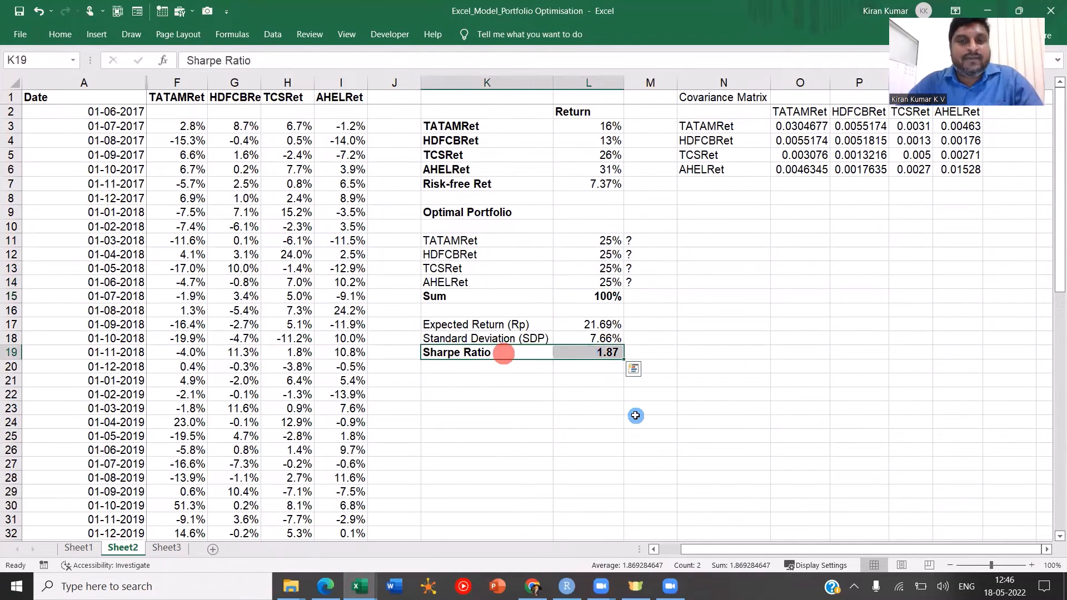
Step: Set the TATAMRet weight to 100% and the HDFCBRet, TCSRet and AHELRet weights to 0%, and review the Sharpe ratio
click(654, 294)
click(611, 240)
text(100)
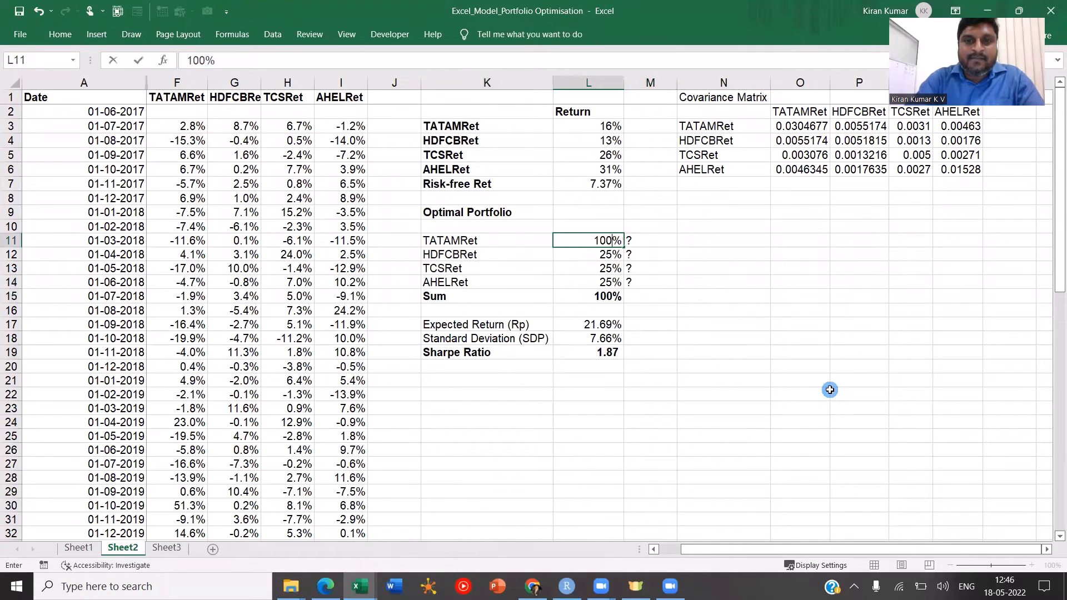
key(Return)
text(0)
key(Return)
text(0)
key(Return)
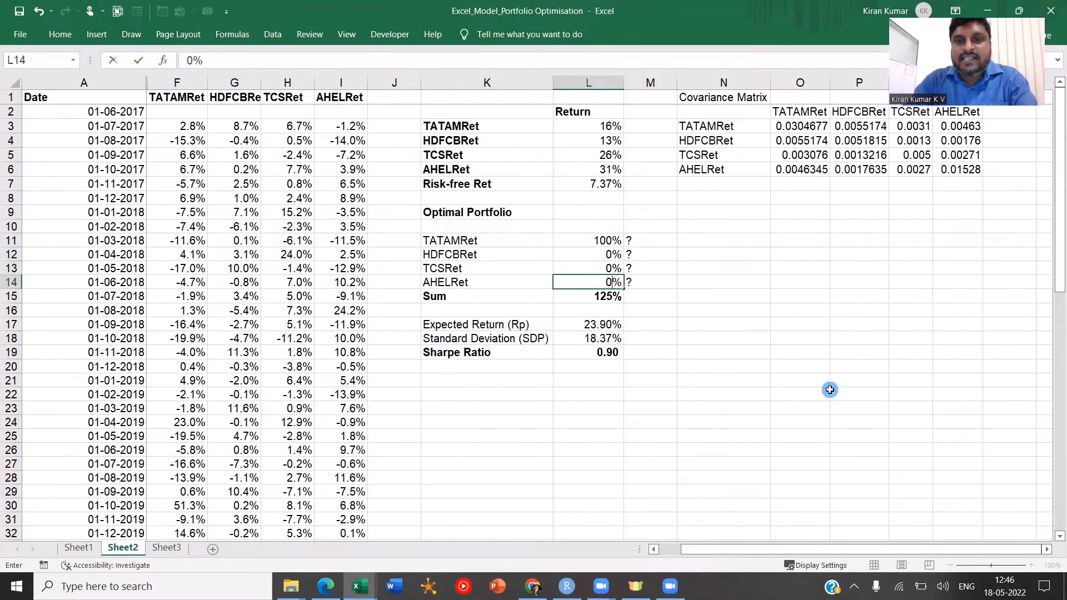
text(0)
key(Return)
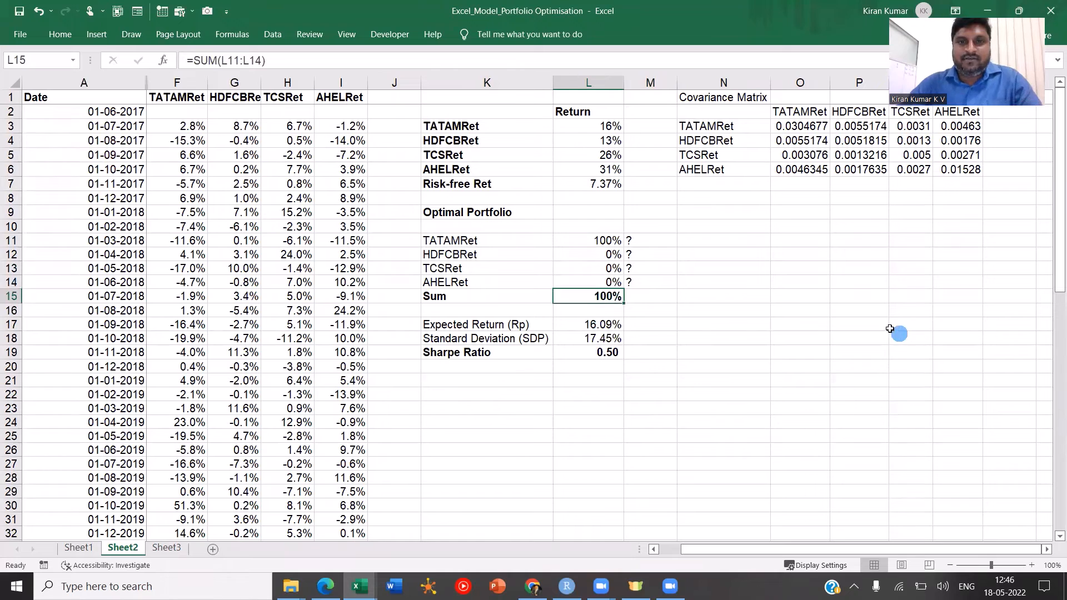
click(594, 355)
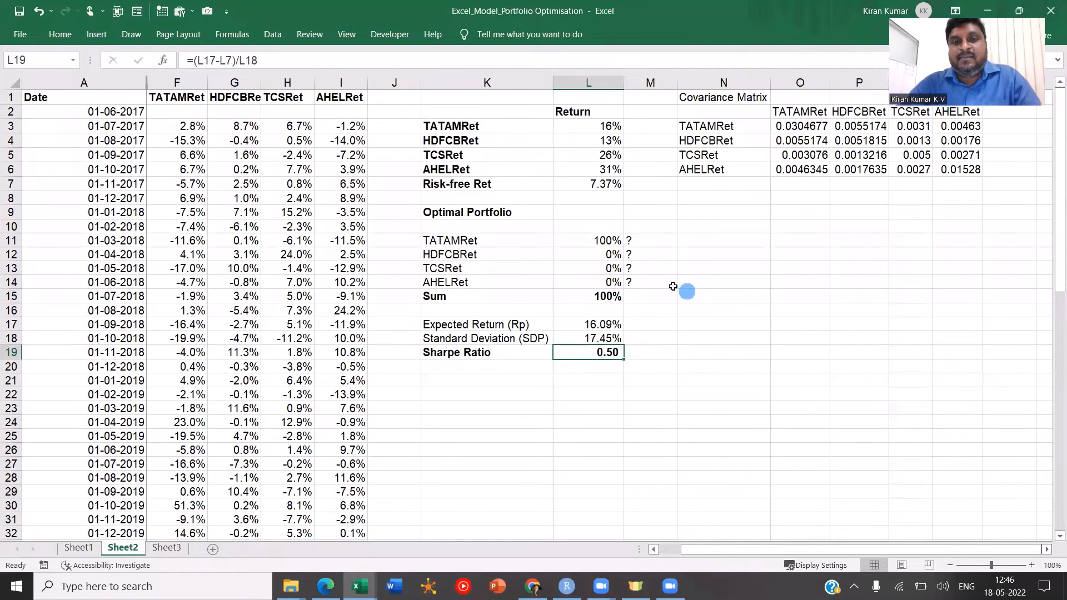
click(510, 242)
drag(589, 255, 590, 283)
drag(534, 354, 581, 352)
Step: Test weights of 75% for TATAMRet, 15% for TCSRet and 10% for AHELRet, and review the Sharpe ratio
click(603, 240)
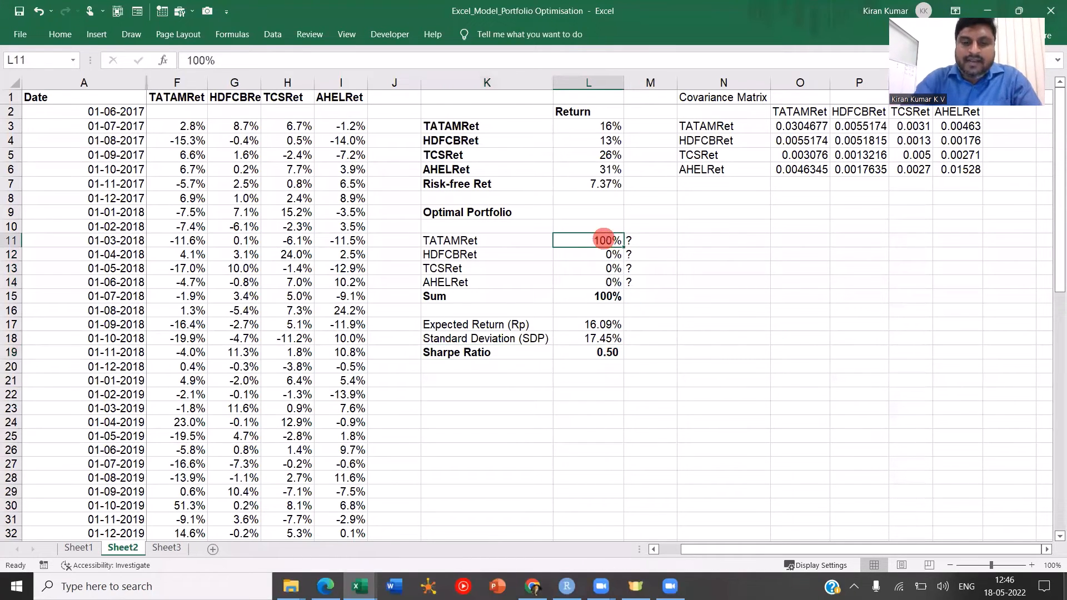
text(75)
key(Return)
key(Return)
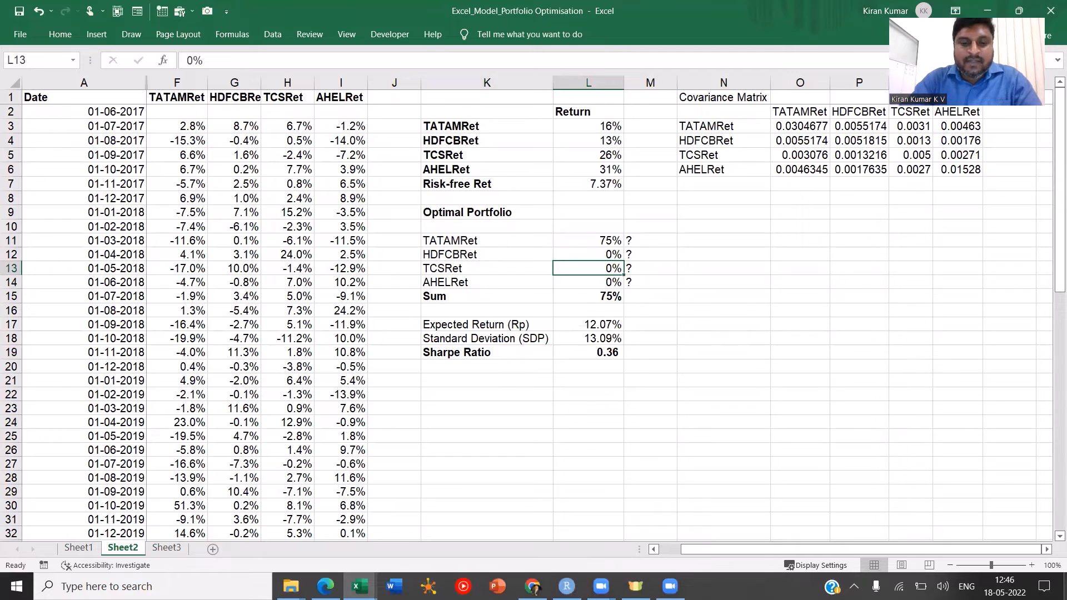
text(15)
key(Return)
text(10)
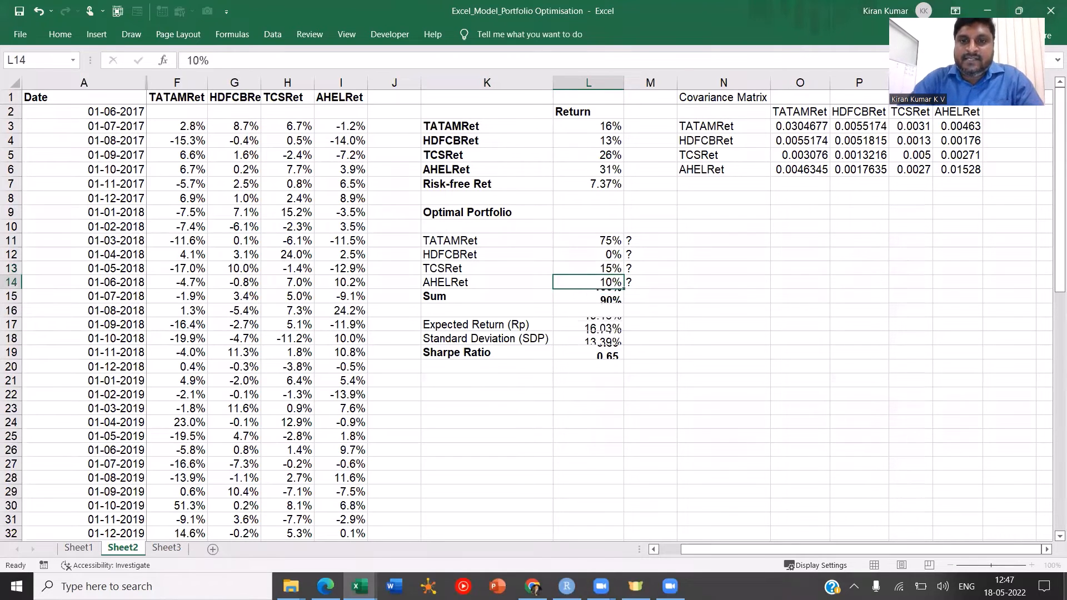
key(Return)
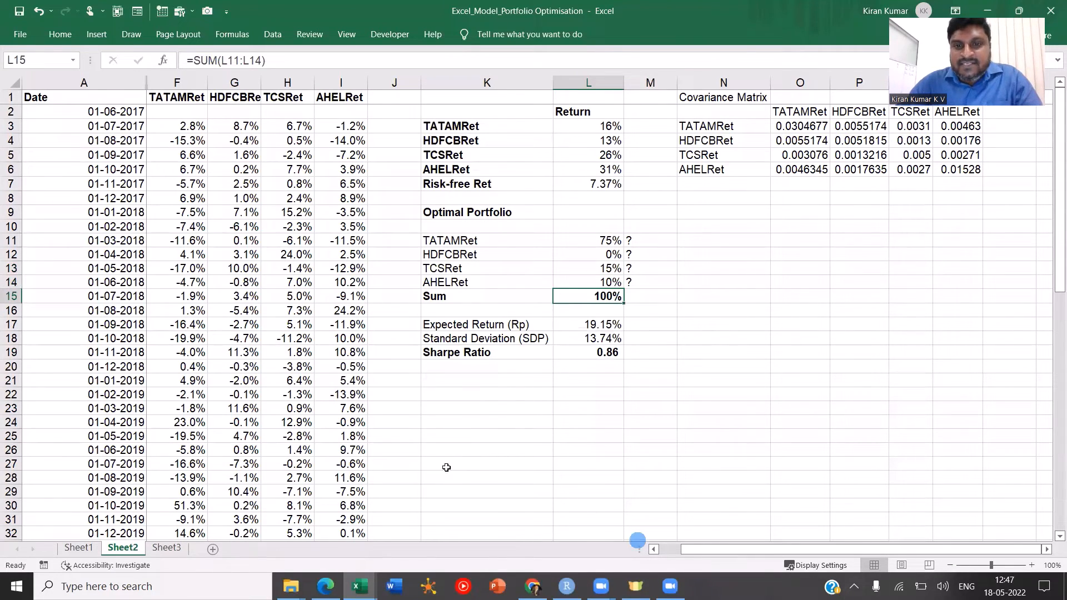
click(603, 352)
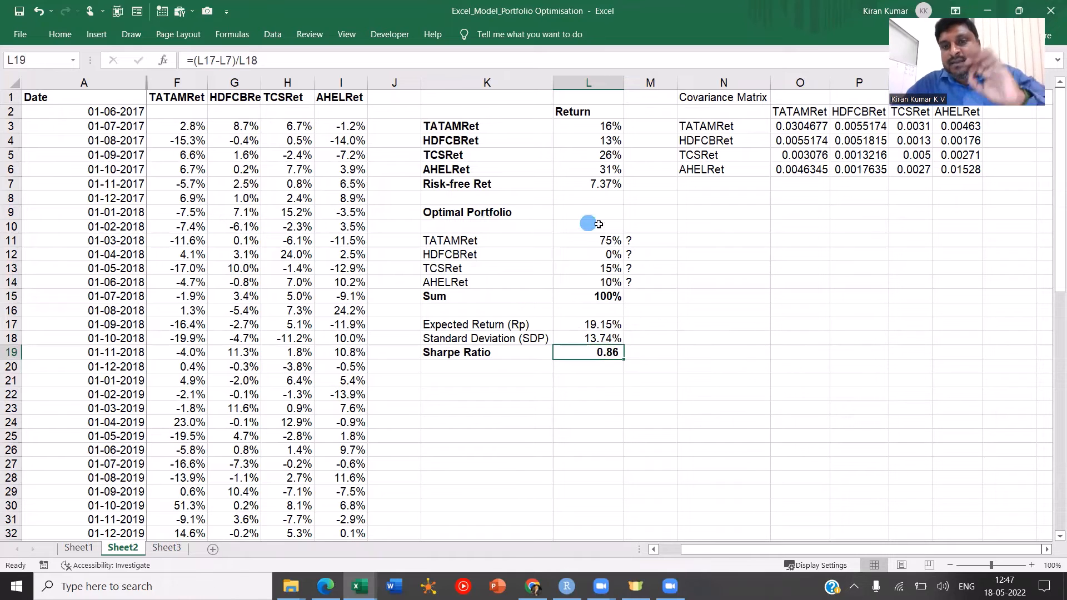
drag(609, 240, 606, 282)
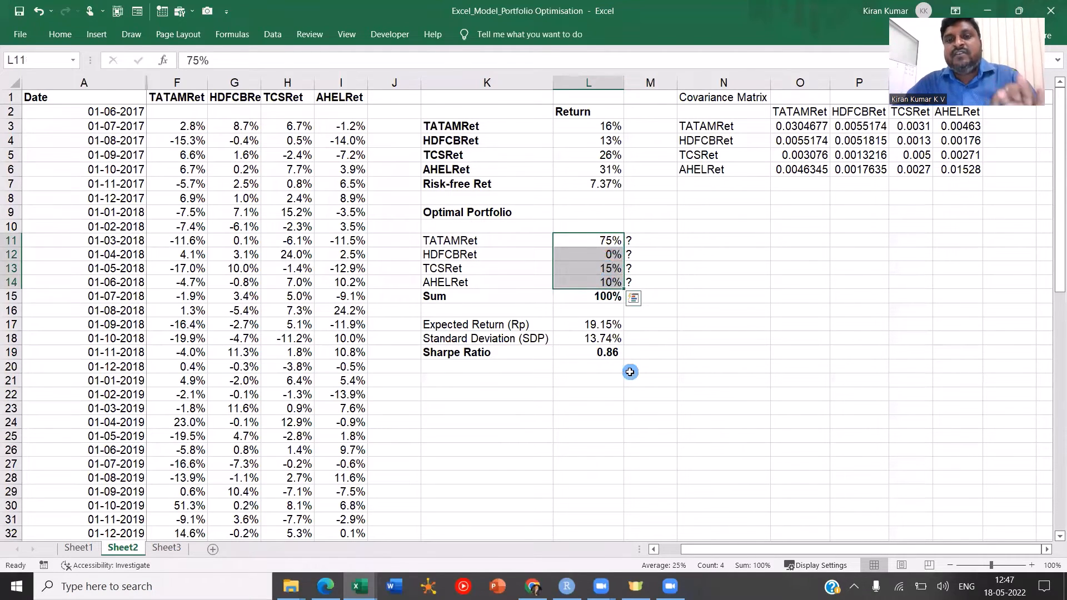
drag(548, 355, 577, 354)
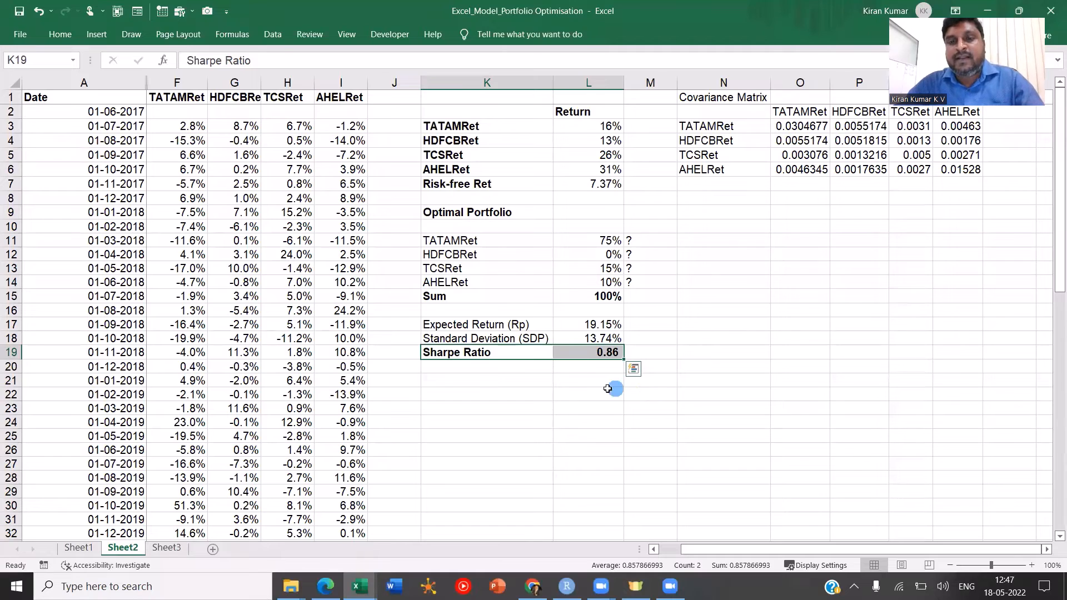
Step: Set the TATAMRet weight in L11 to 25% and fill it down through L14
click(611, 240)
text(25)
key(Return)
click(610, 239)
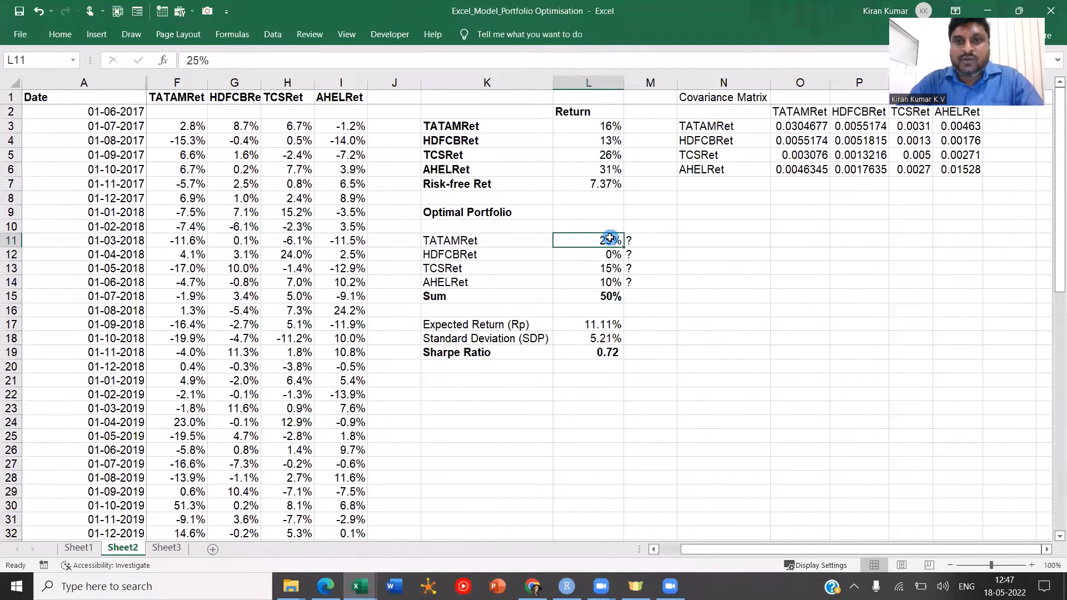
key(shift+Down)
key(shift+Down)
key(shift+Down)
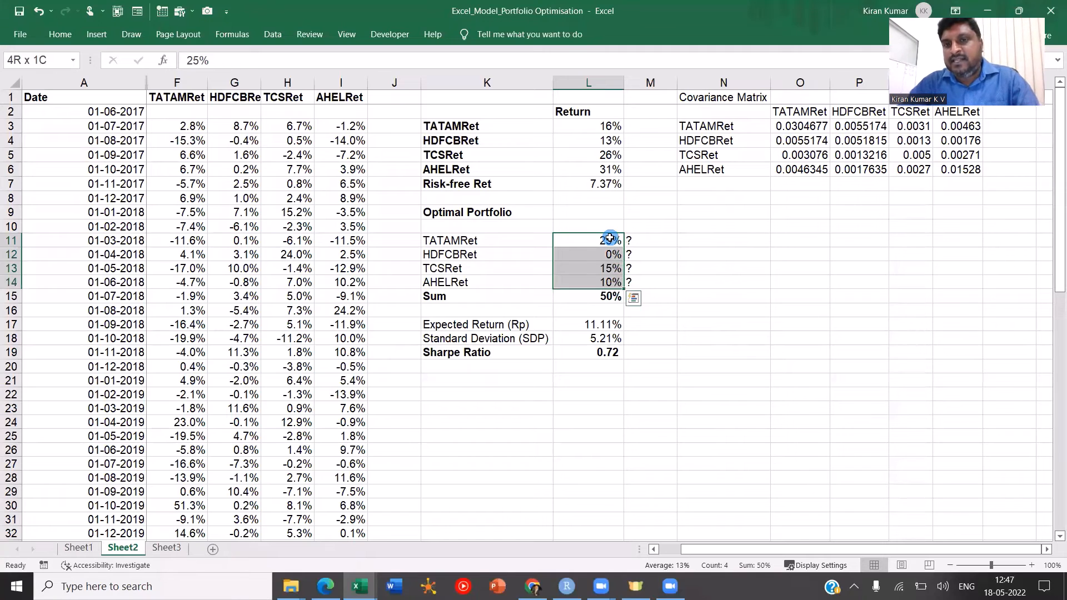
key(ctrl+d)
drag(984, 16, 994, 79)
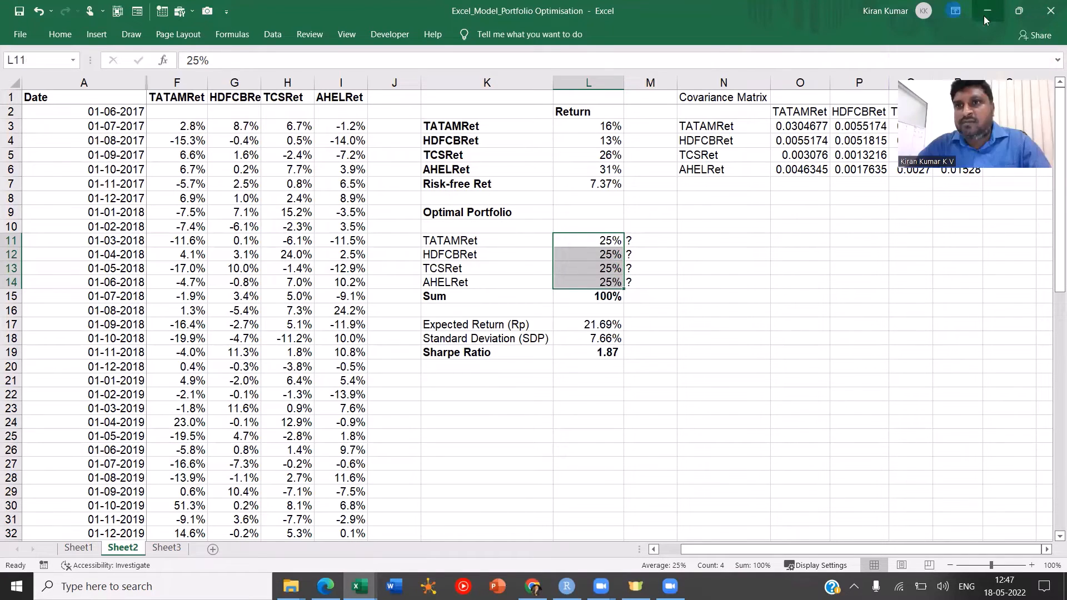
click(704, 309)
Step: Check in the Excel options whether Solver Add-in is listed among the active application add-ins
click(278, 37)
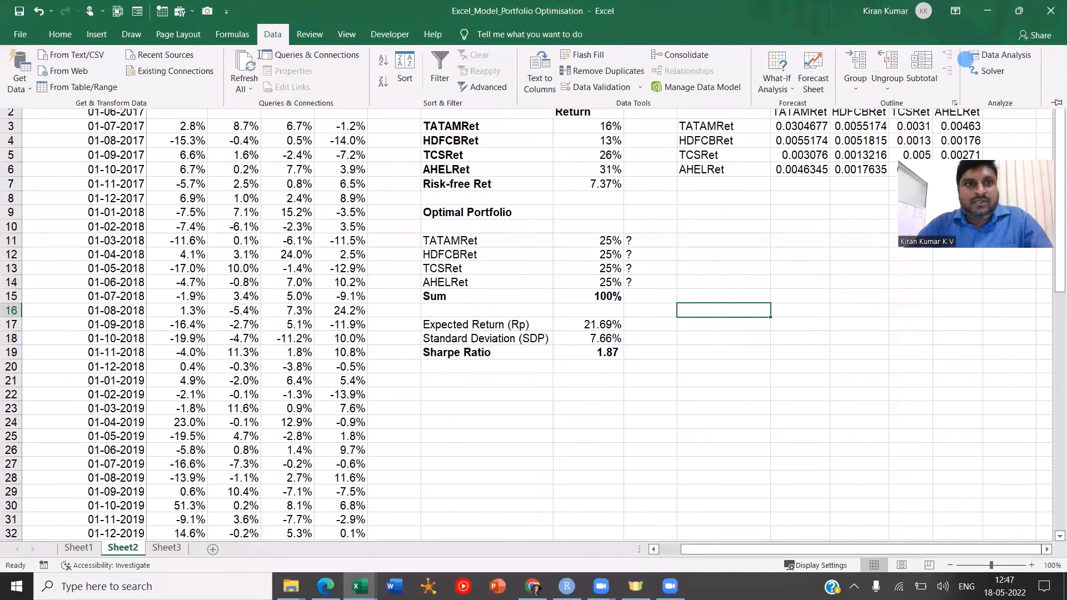
click(272, 36)
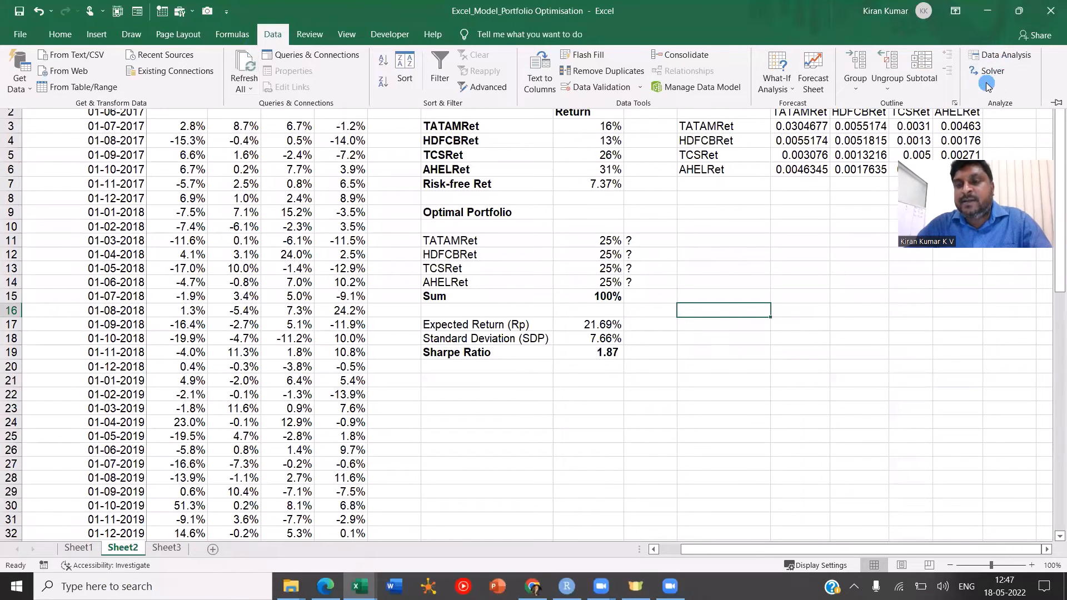
click(25, 37)
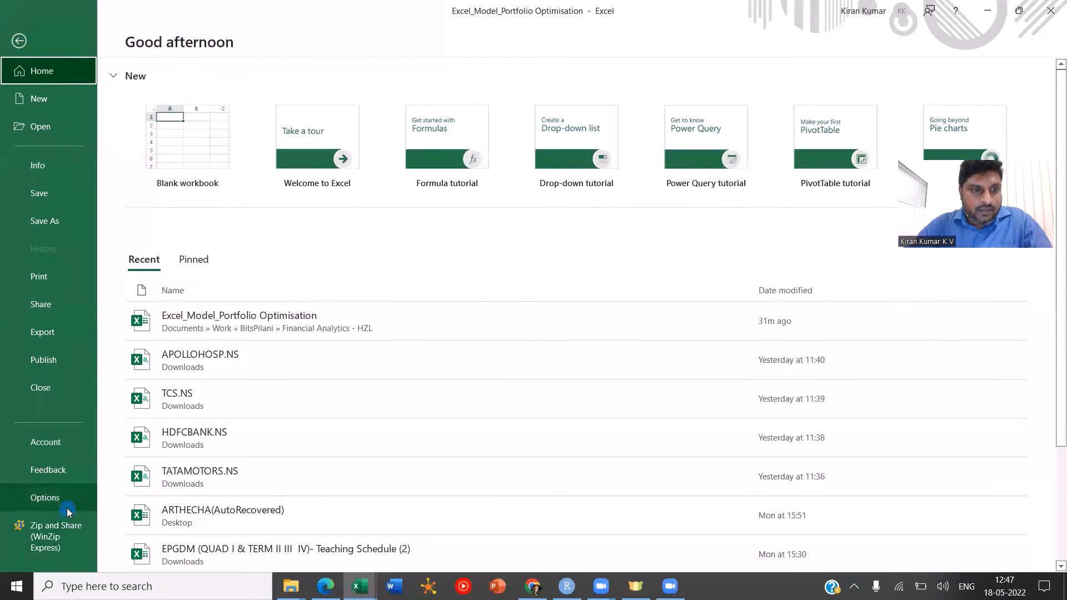
click(67, 508)
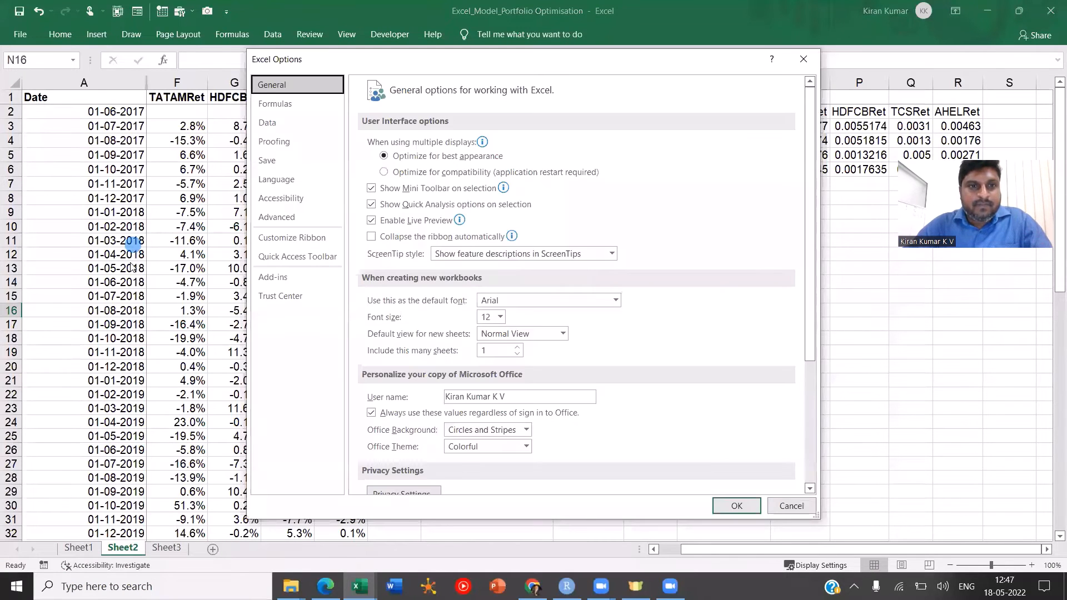
click(264, 280)
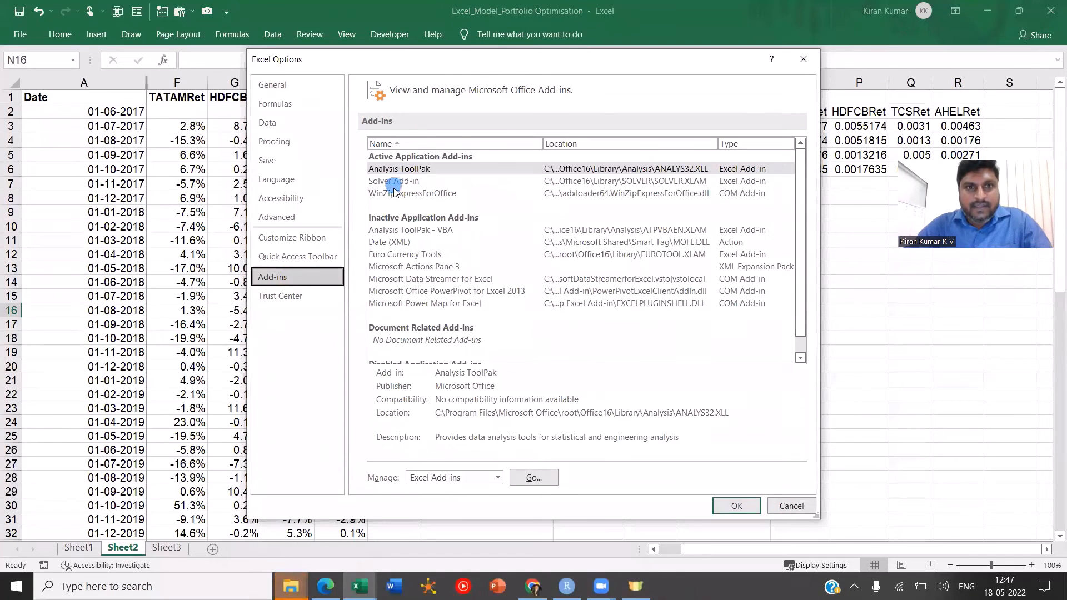
click(393, 182)
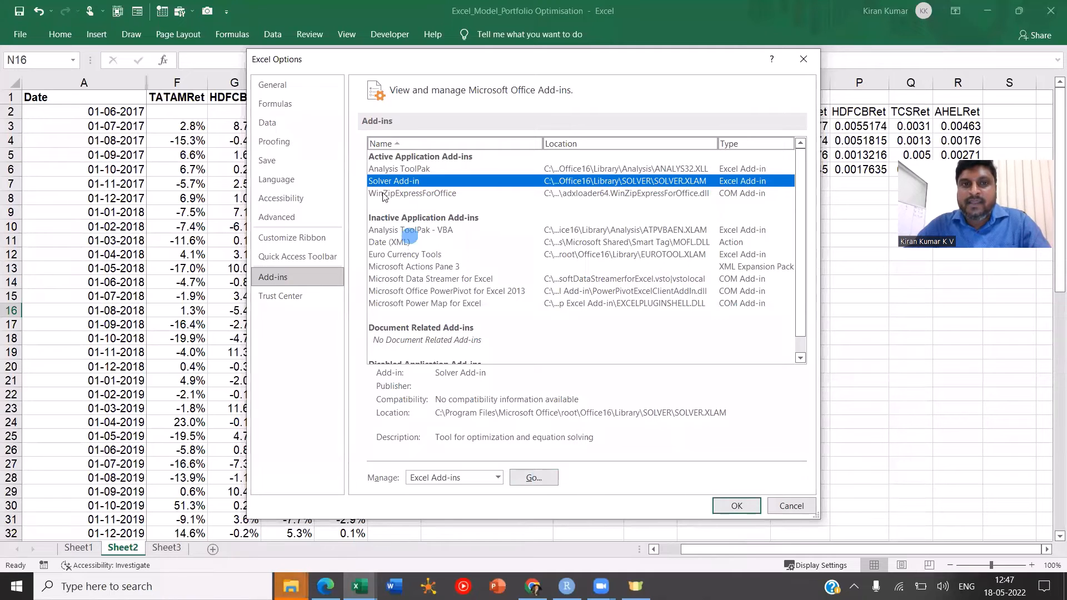
click(803, 59)
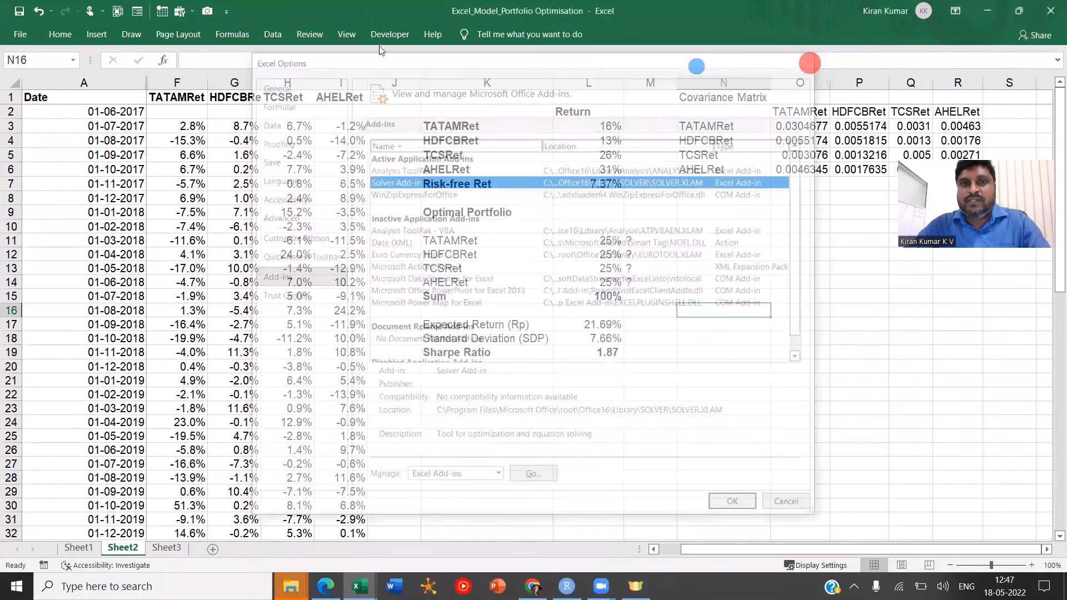
Step: Open Solver, reset all its parameters, and move the dialog clear of the portfolio weights and Sharpe ratio
click(261, 35)
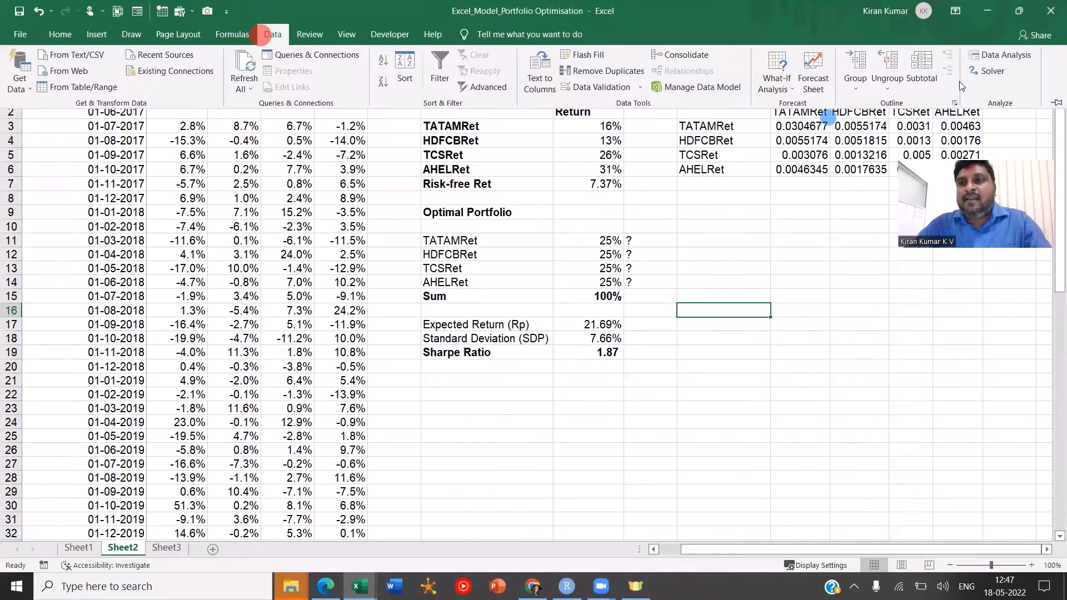
click(992, 72)
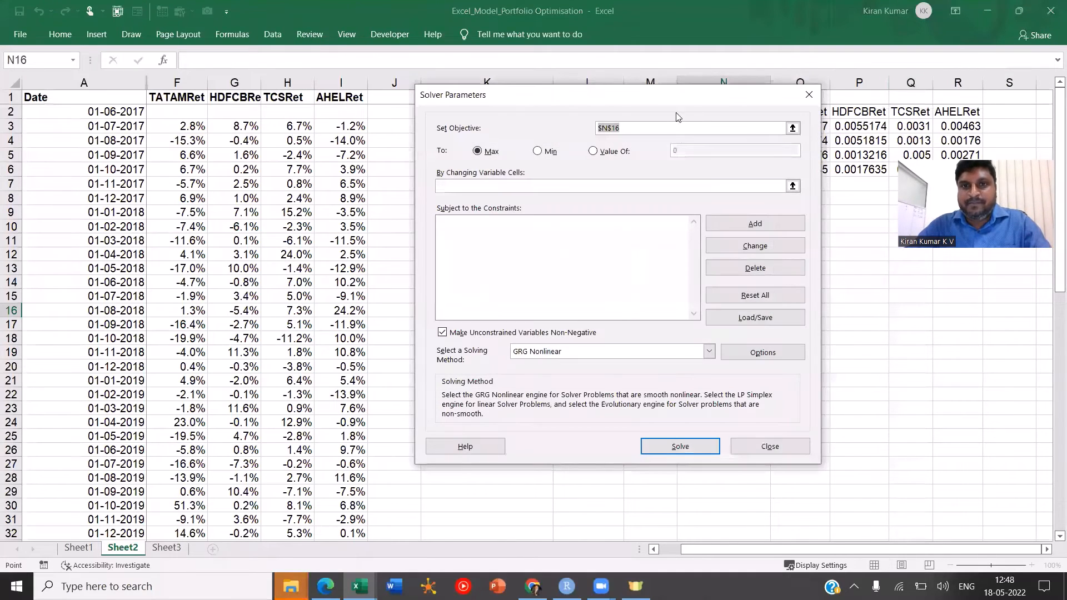
click(762, 296)
click(542, 343)
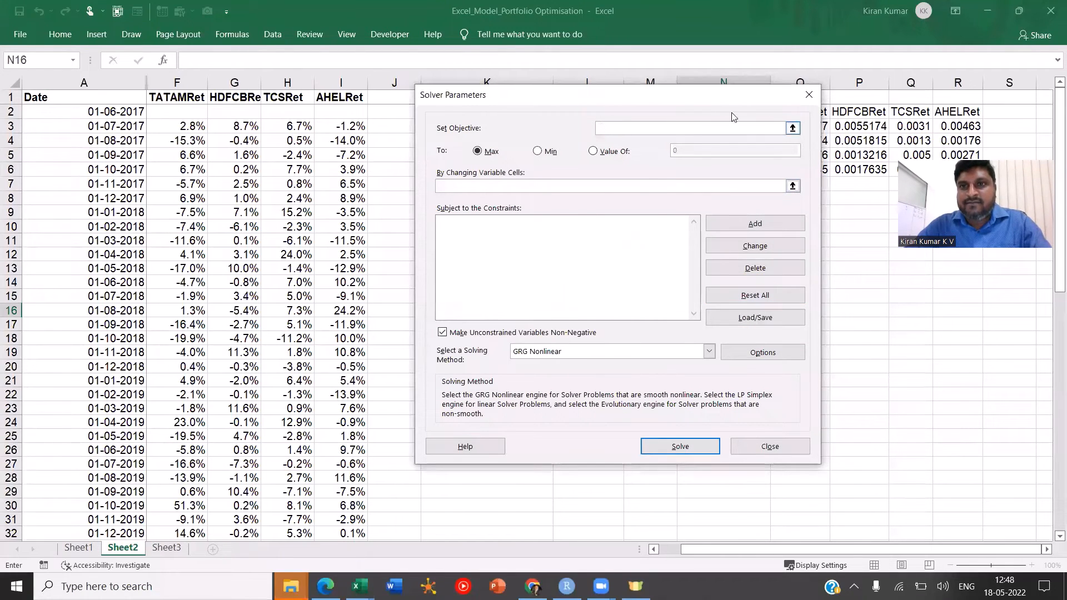
drag(619, 104, 194, 88)
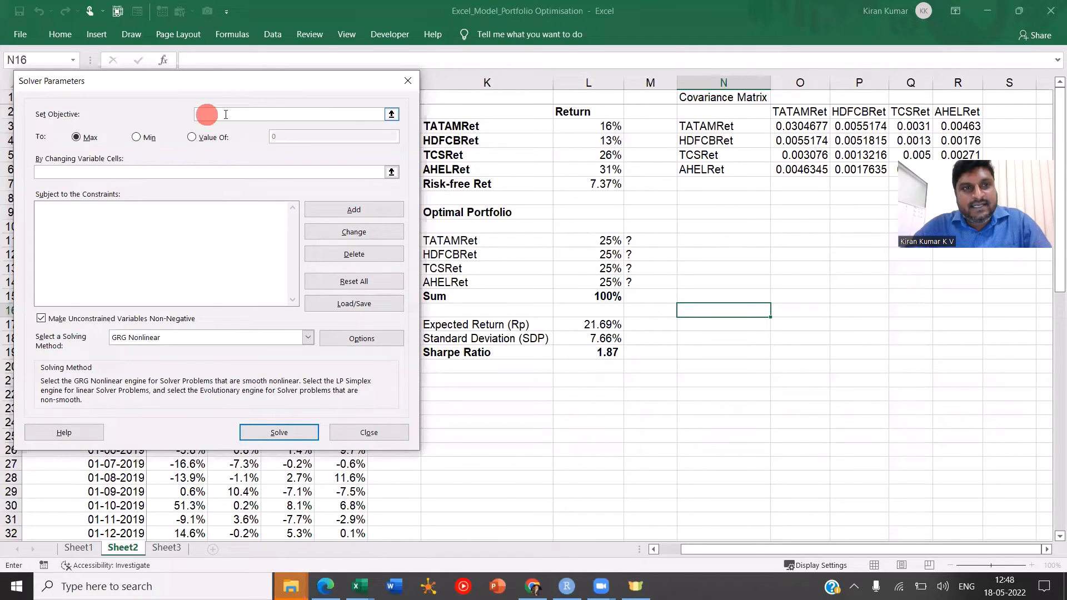
Step: Set Solver to maximise the Sharpe ratio in L19 by changing the portfolio weights in L11:L14
click(591, 352)
click(614, 353)
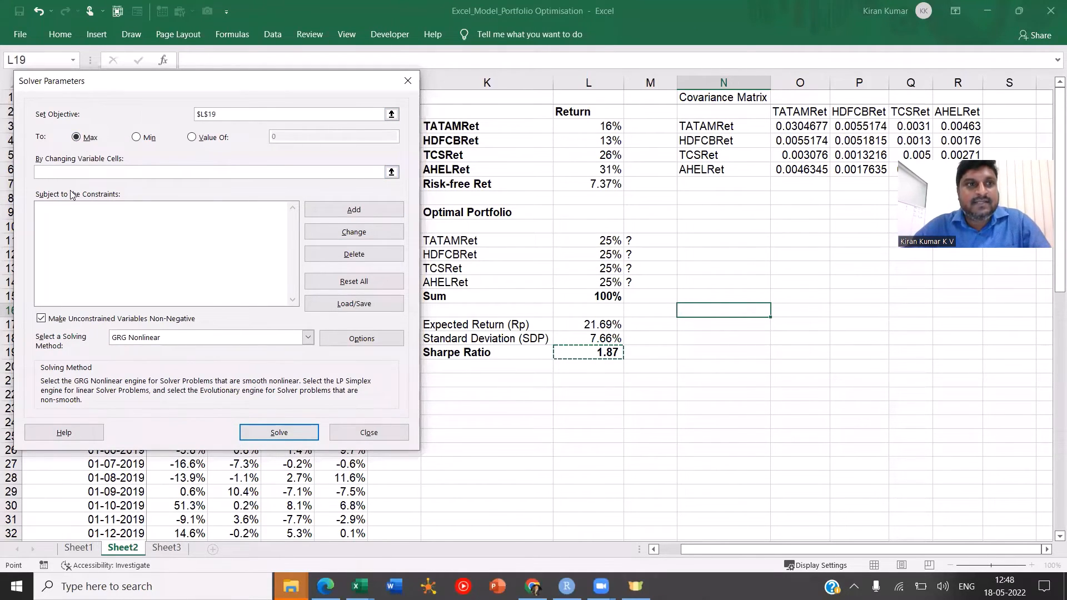
click(58, 174)
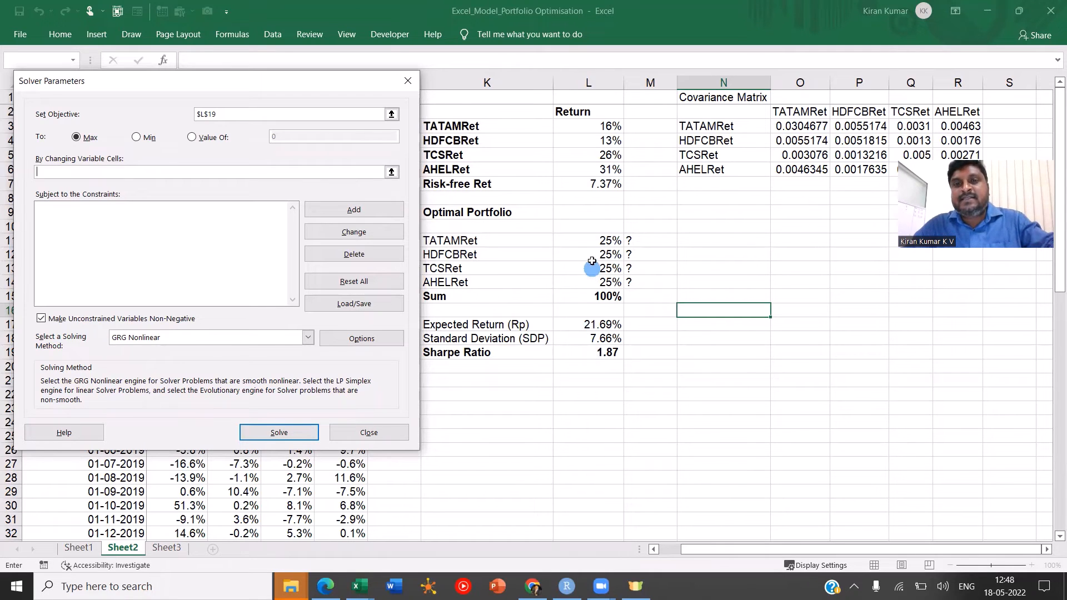
click(601, 245)
drag(600, 245, 603, 284)
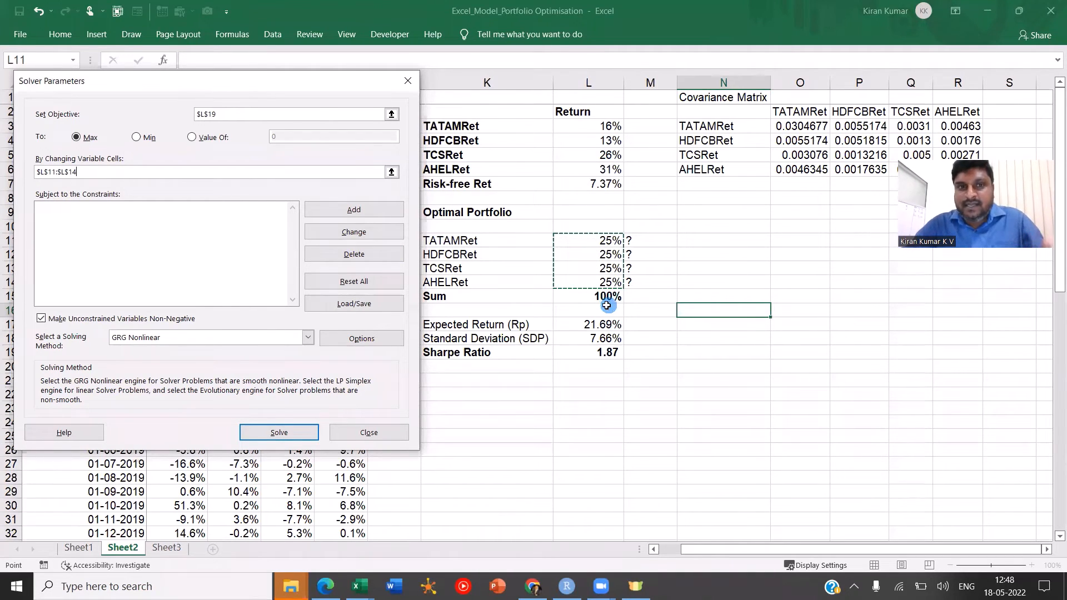
Step: Add a Solver constraint requiring the sum of weights in L15 to equal 1
click(351, 211)
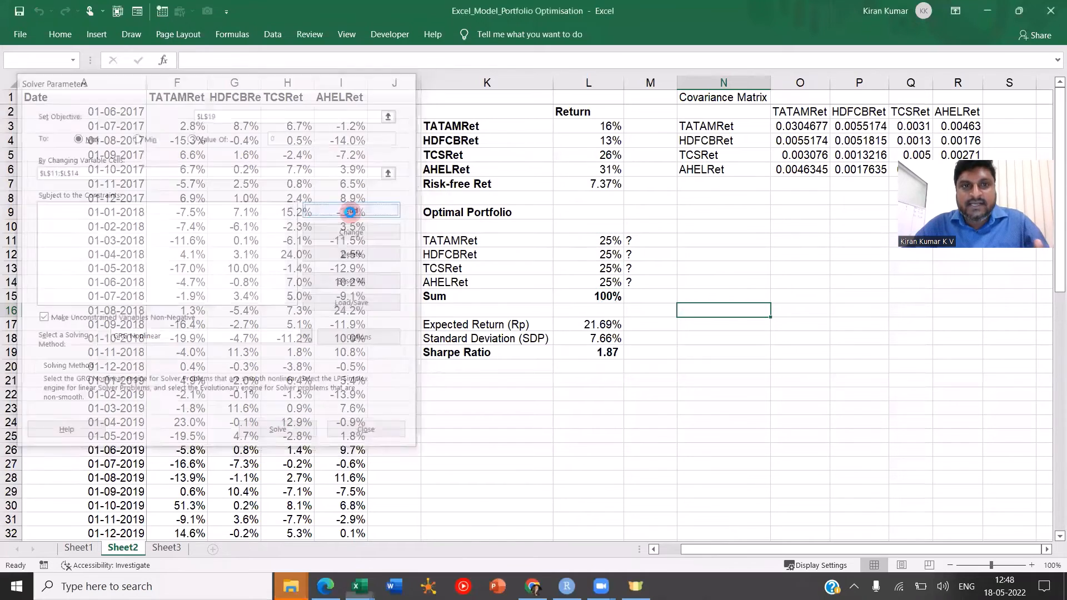
click(588, 298)
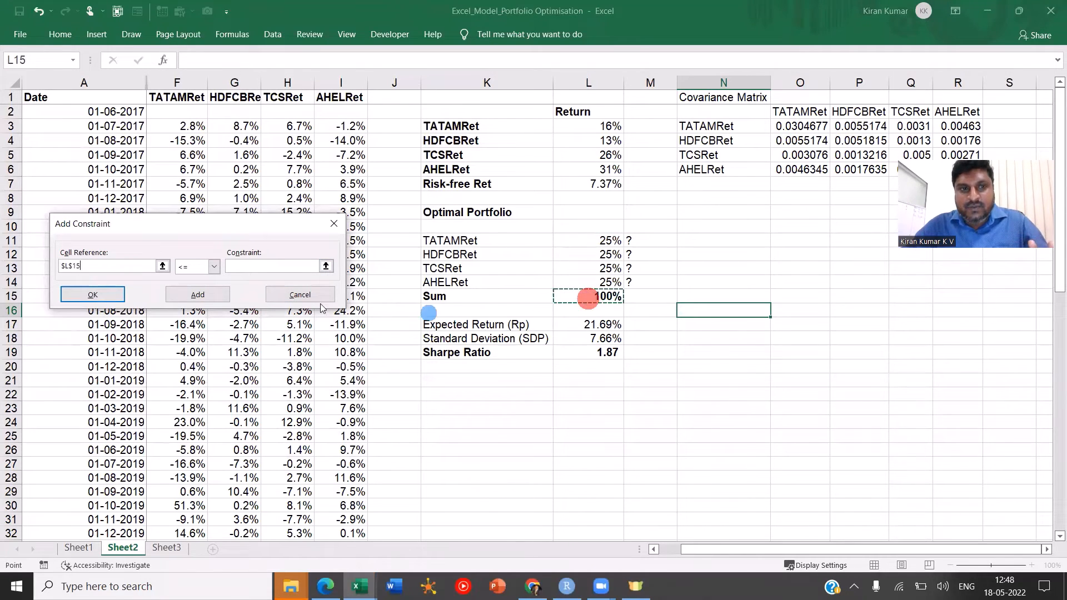
click(215, 268)
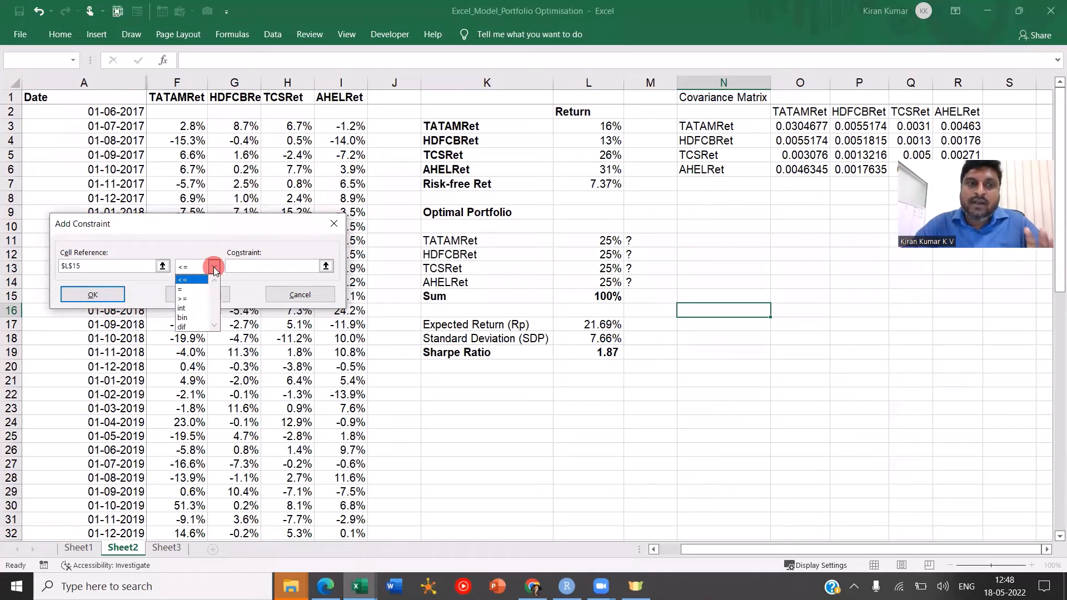
click(192, 285)
click(259, 267)
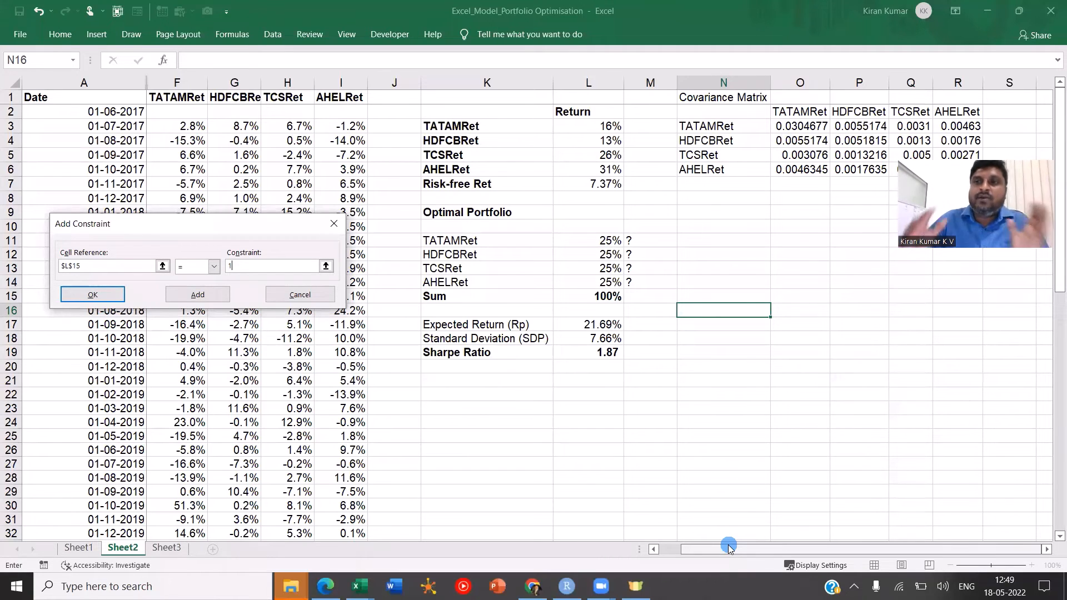
click(95, 294)
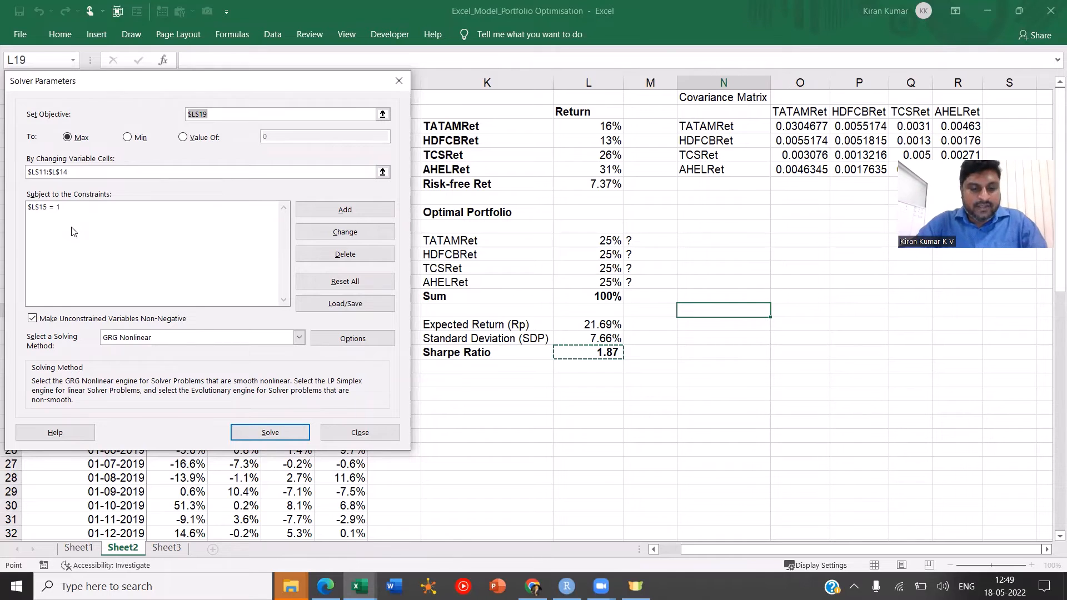
key(super)
text(mouse)
key(Return)
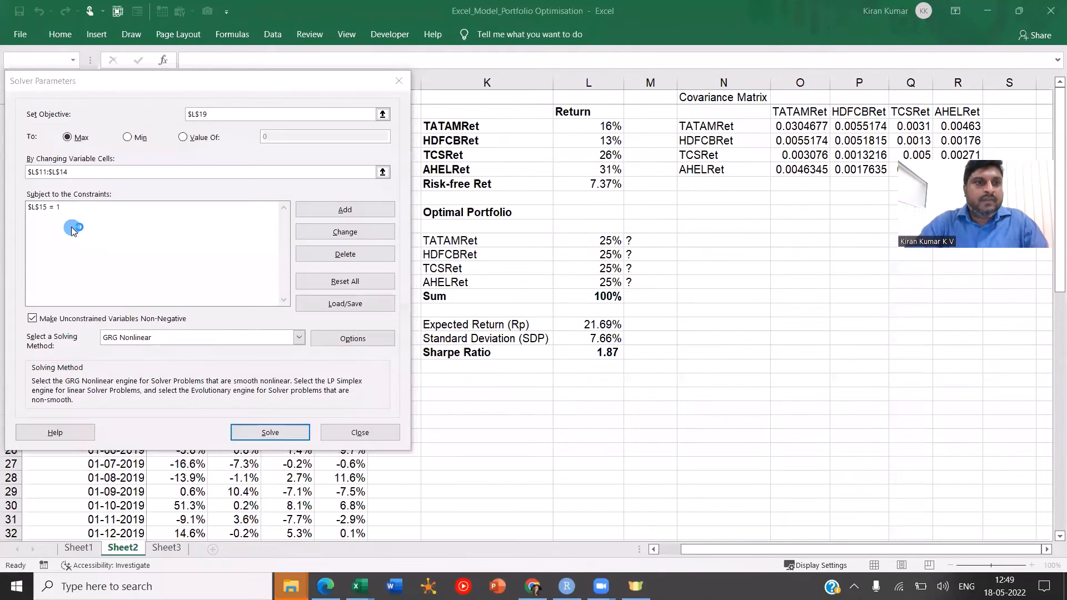
click(269, 118)
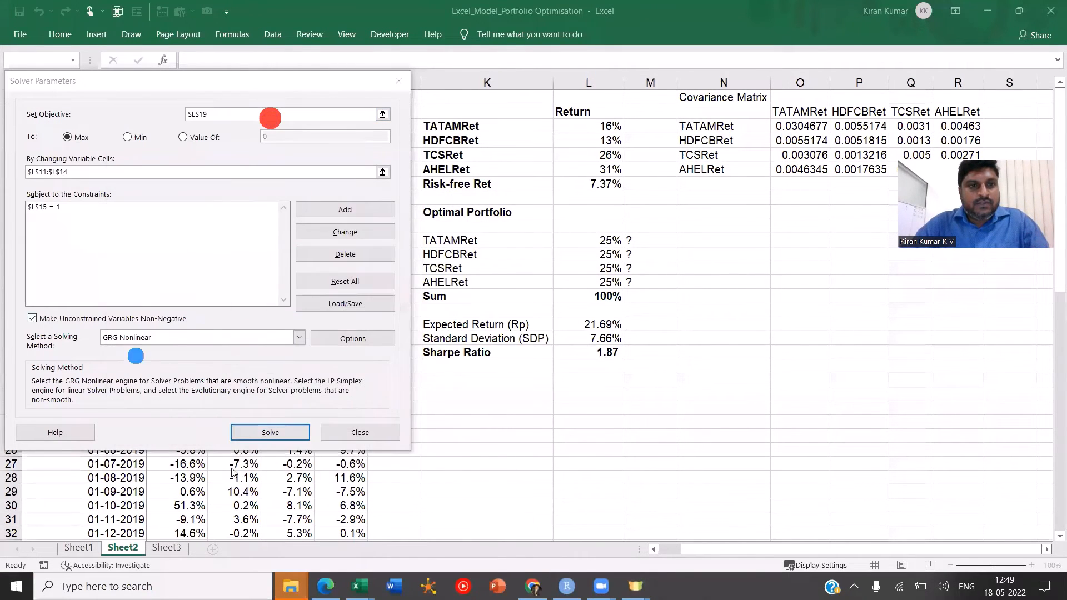
Step: Run Solver with these parameters and keep the Solver solution
click(270, 433)
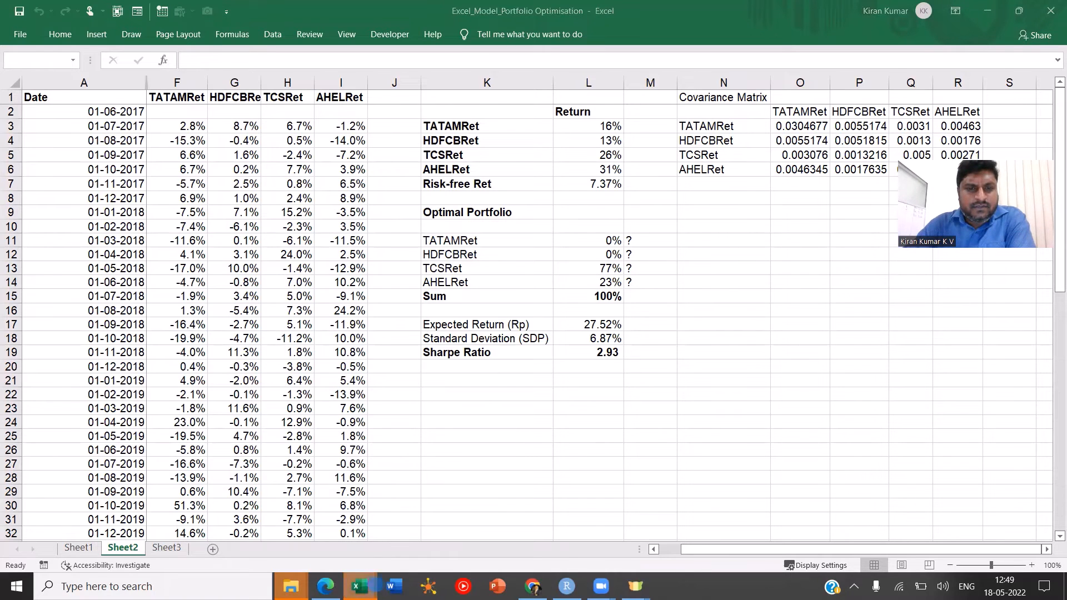
mouse_move(367, 585)
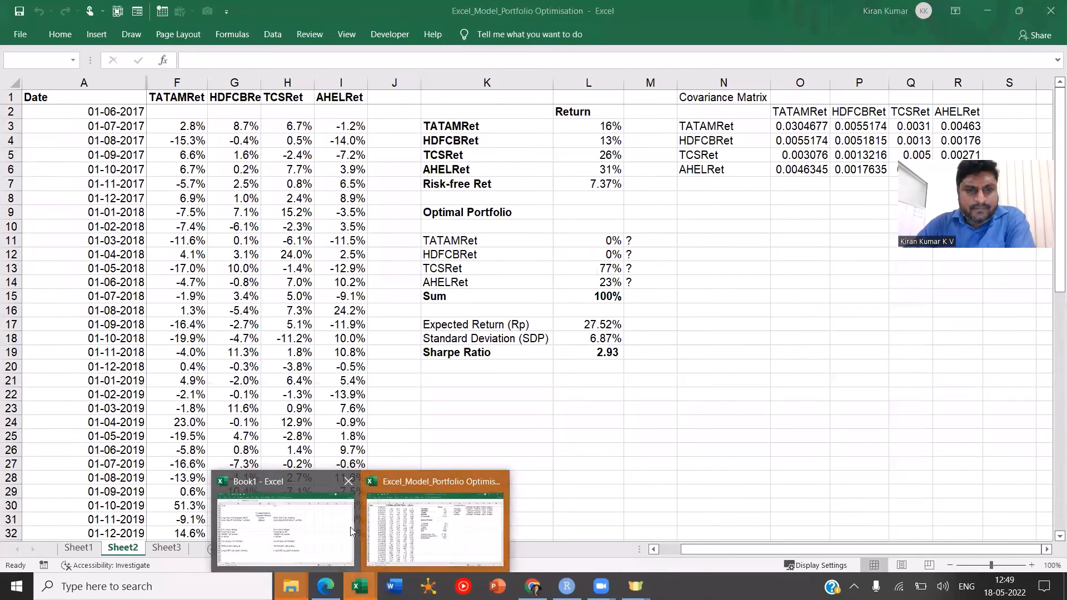
click(400, 531)
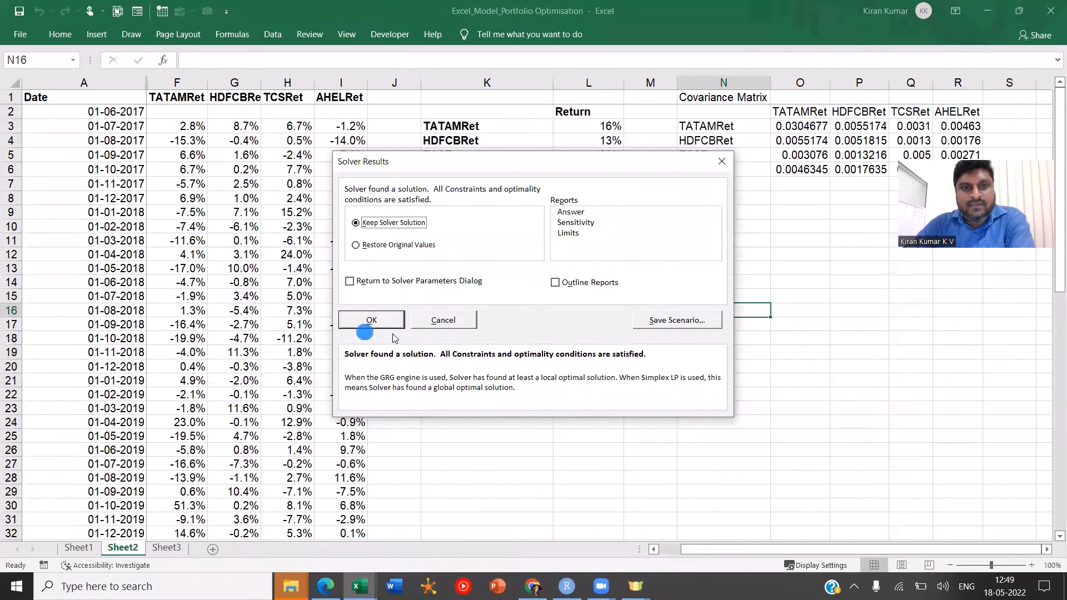
click(373, 320)
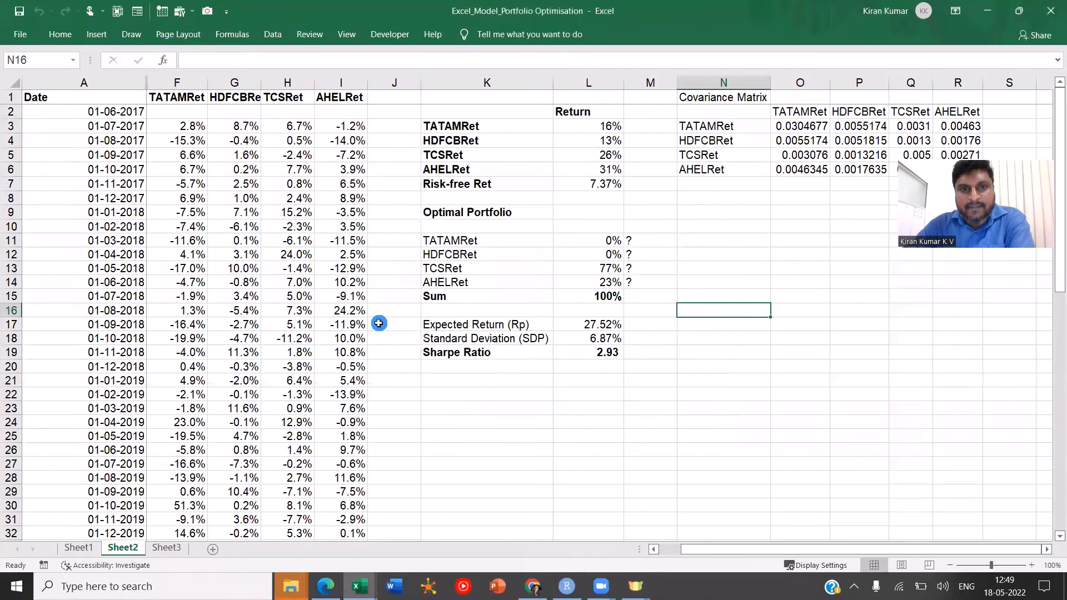
Step: Review the optimised stock weights, especially TCSRet and AHELRet, and the resulting Sharpe ratio
click(674, 340)
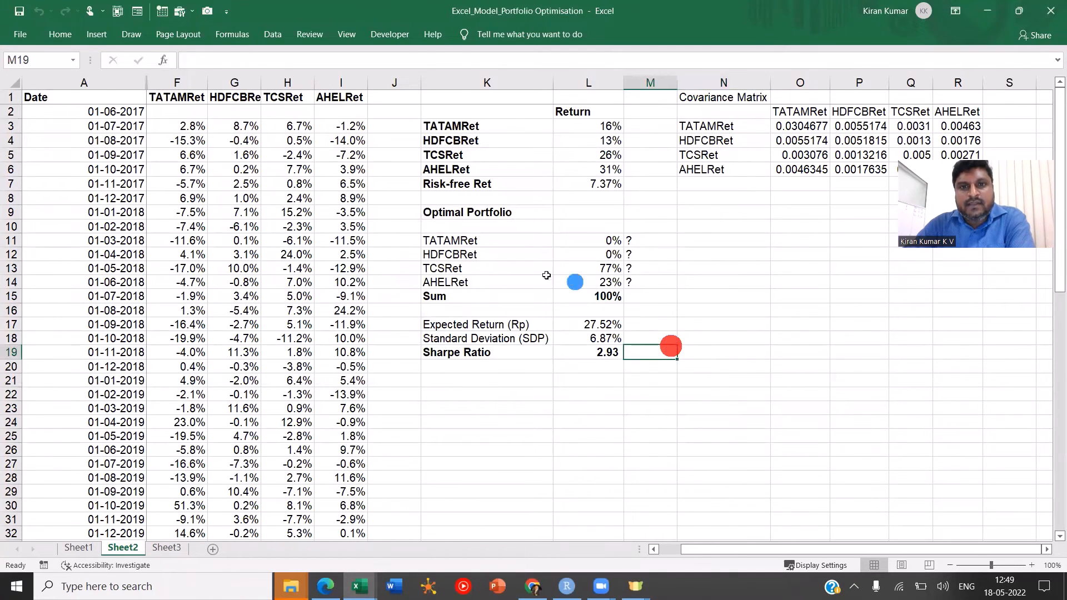
click(476, 267)
click(681, 281)
drag(504, 241, 611, 294)
drag(493, 278, 580, 272)
click(758, 351)
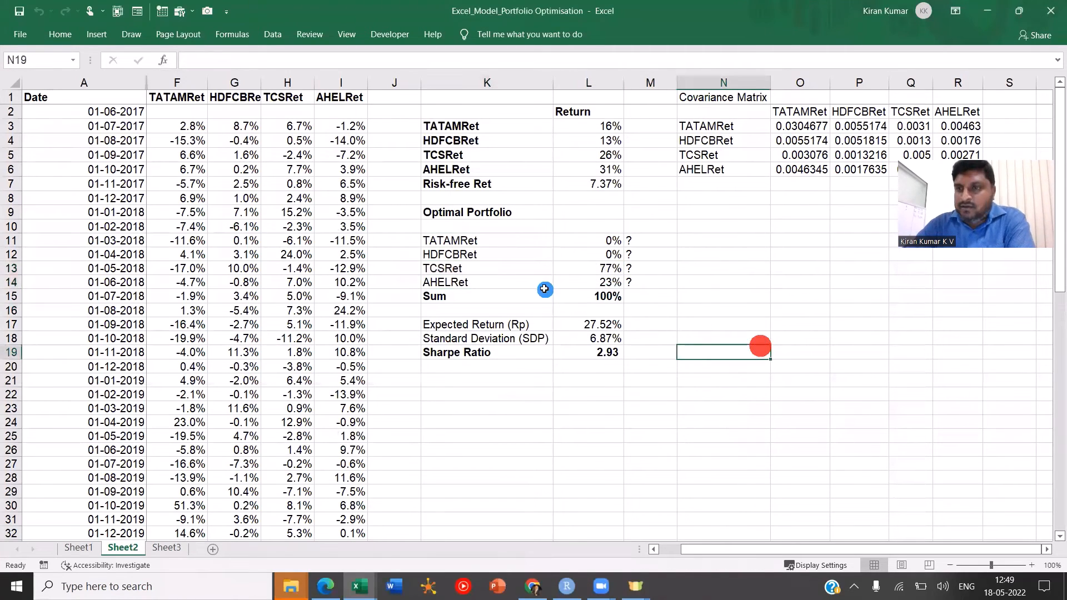
drag(528, 280, 586, 276)
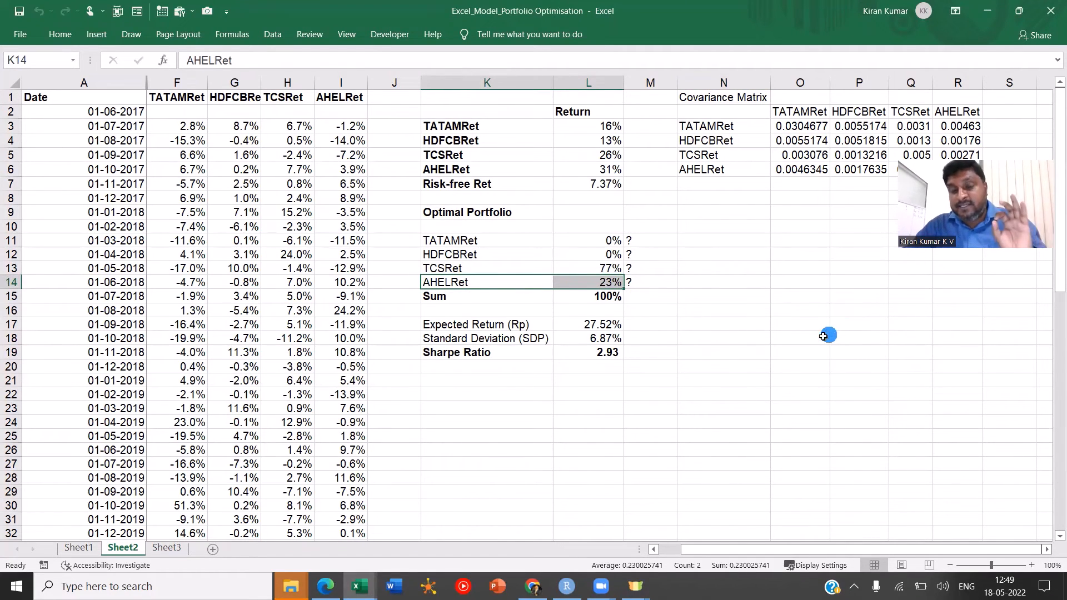
drag(503, 354, 590, 367)
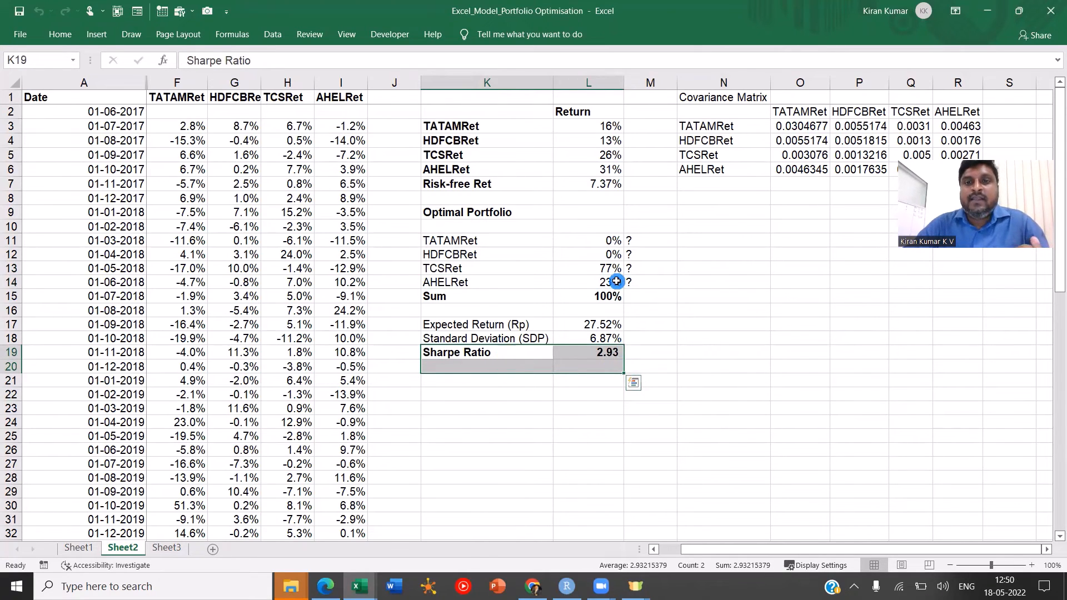
click(607, 353)
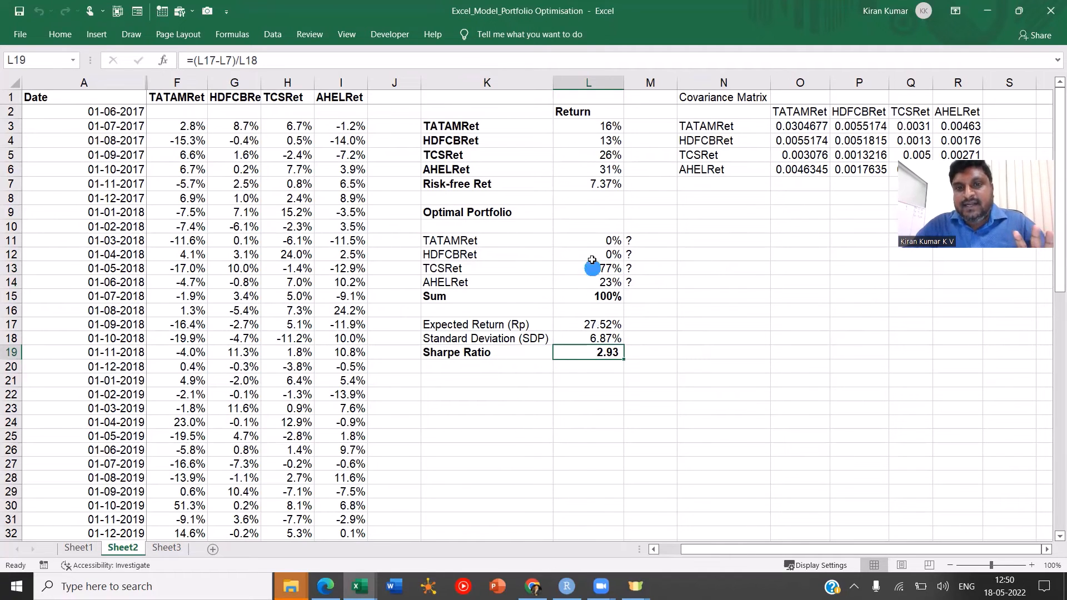
Step: Insert a 2-D pie chart of the stock names and weights in K11:L14 and place it beneath the covariance matrix
drag(478, 240, 595, 283)
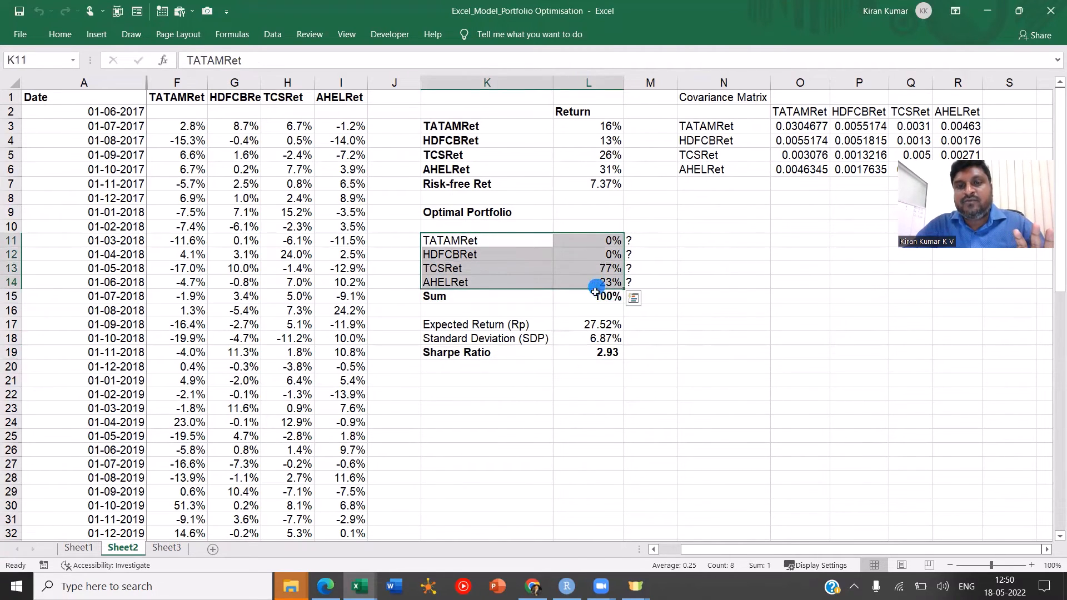
click(96, 36)
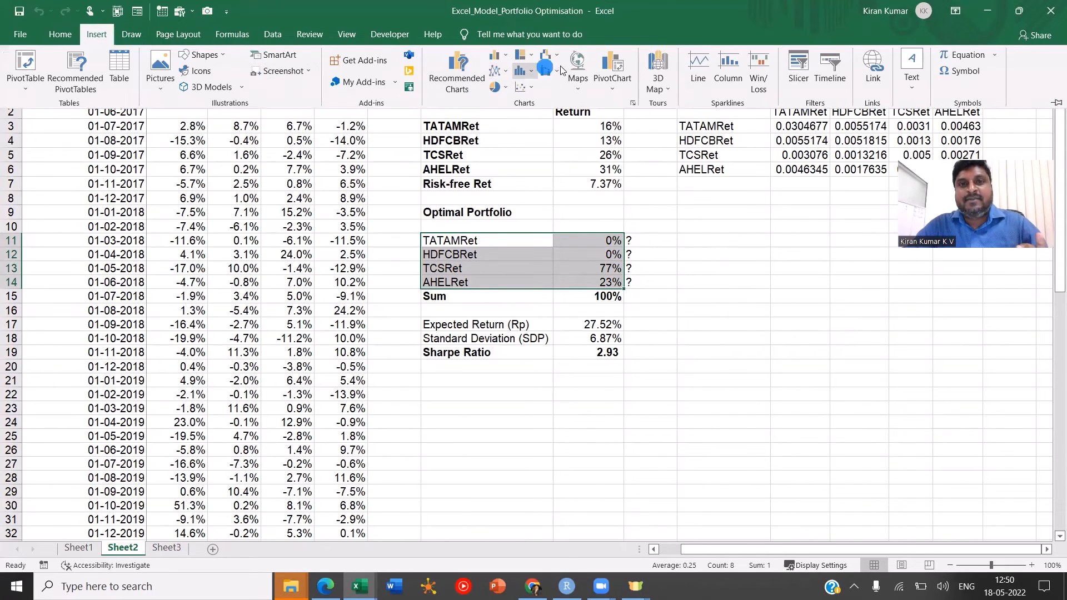
click(494, 87)
click(500, 135)
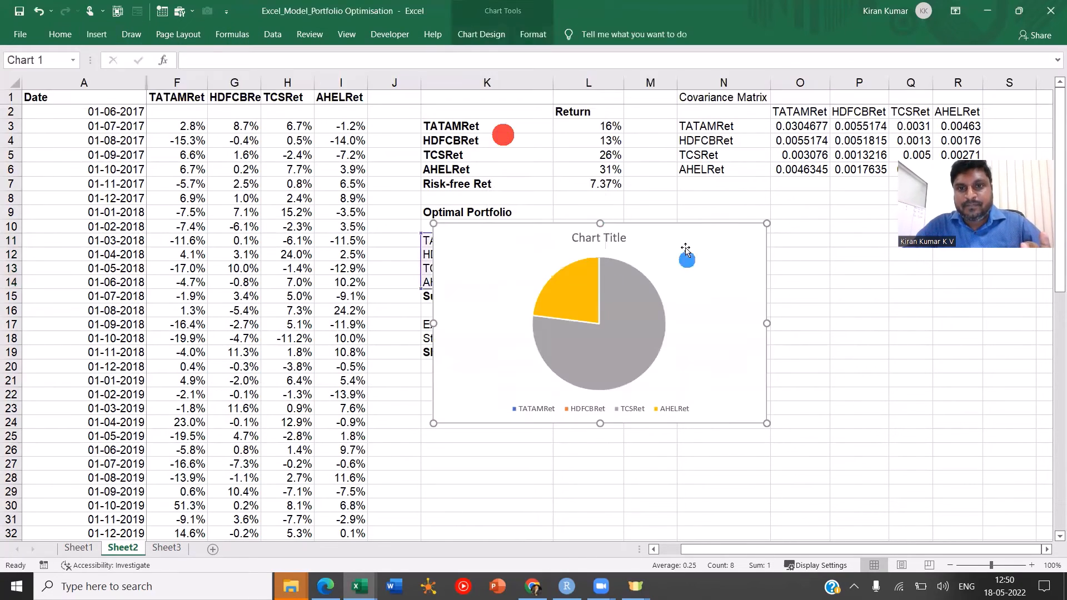
drag(679, 229, 918, 291)
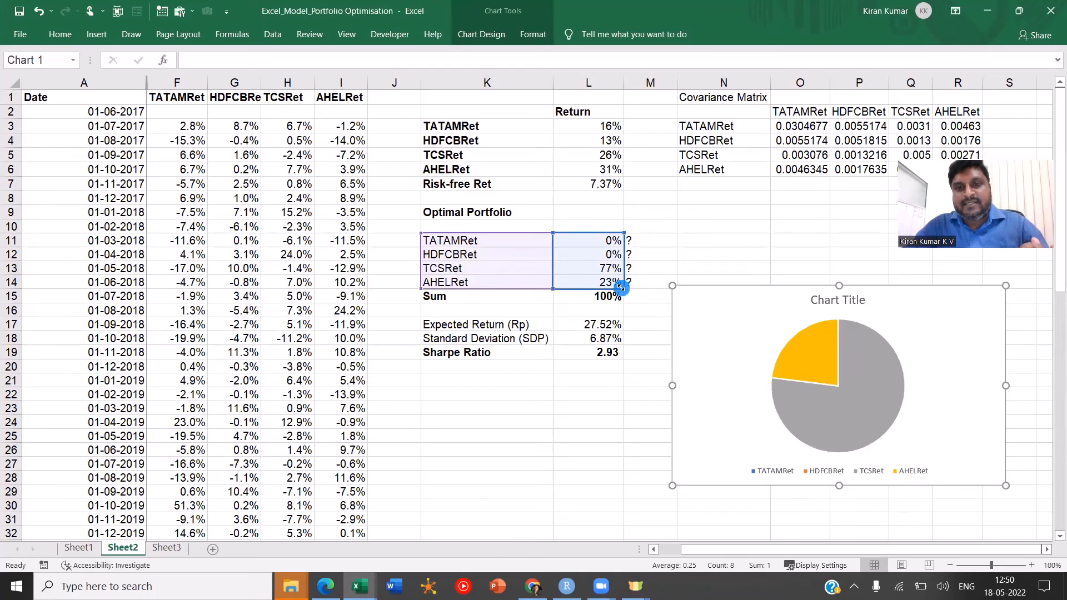
drag(742, 289, 754, 276)
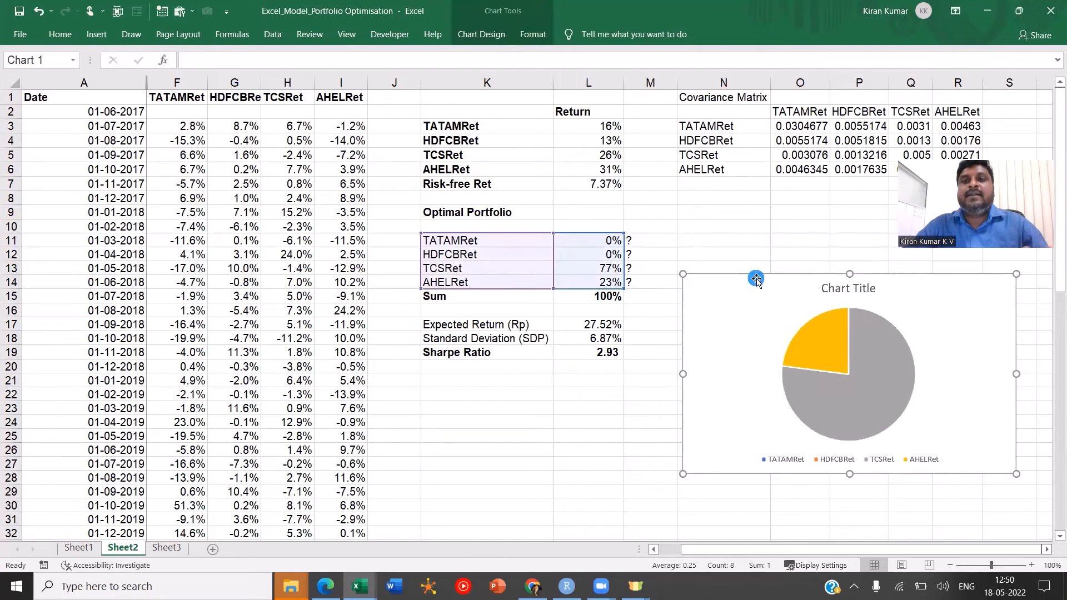
Step: Title the pie chart "Optimum Portfolio" and add data labels to its slices
click(846, 288)
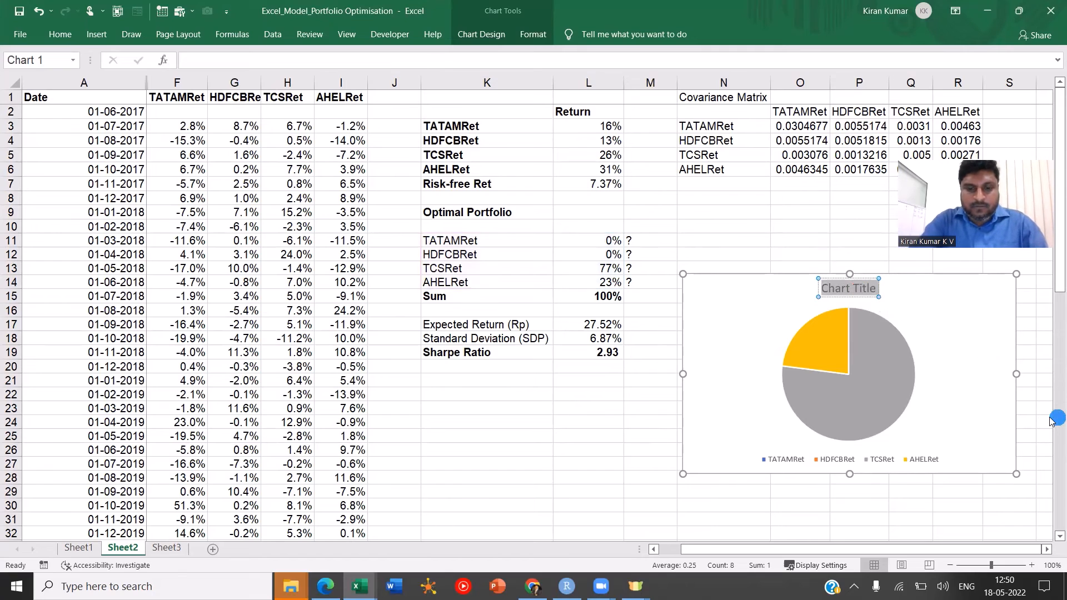
text(Optimum Portfolio)
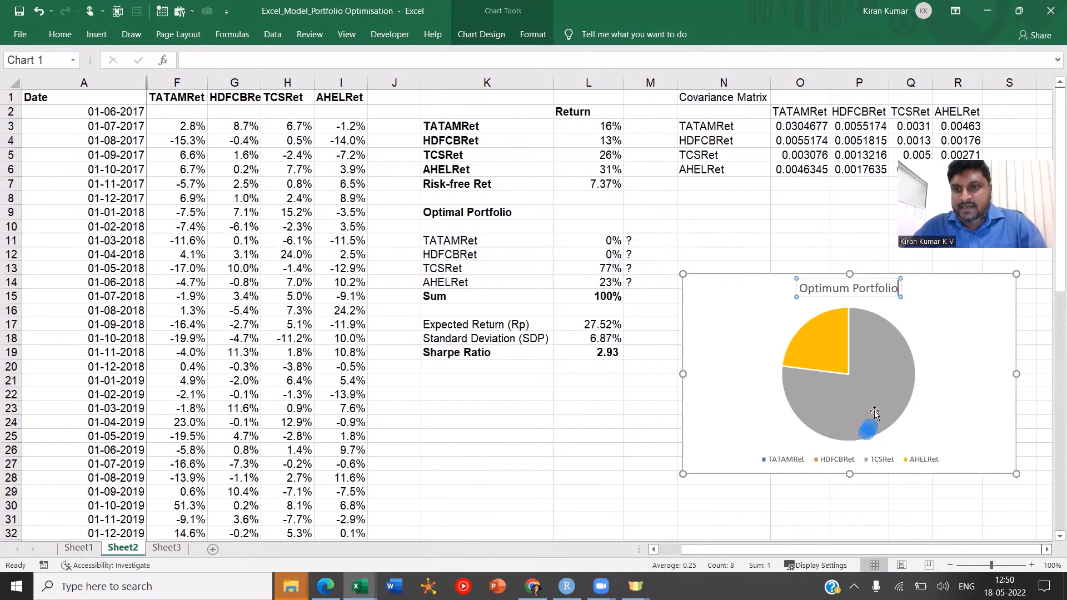
click(925, 334)
click(1033, 282)
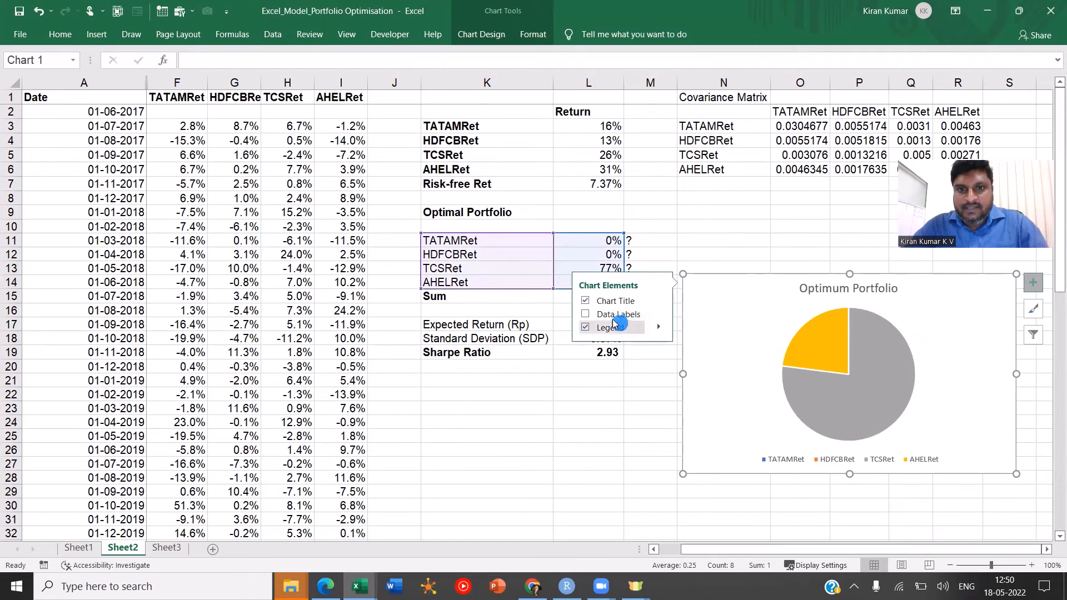
click(585, 314)
Step: Format the pie chart's data labels to show the category name and percentage instead of the value
click(661, 314)
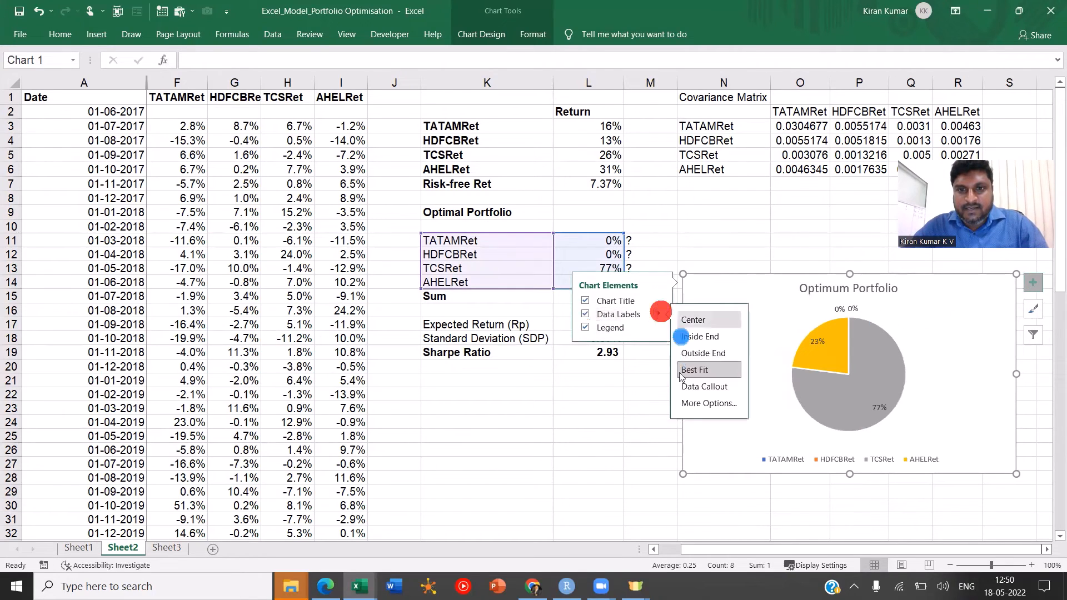
click(691, 410)
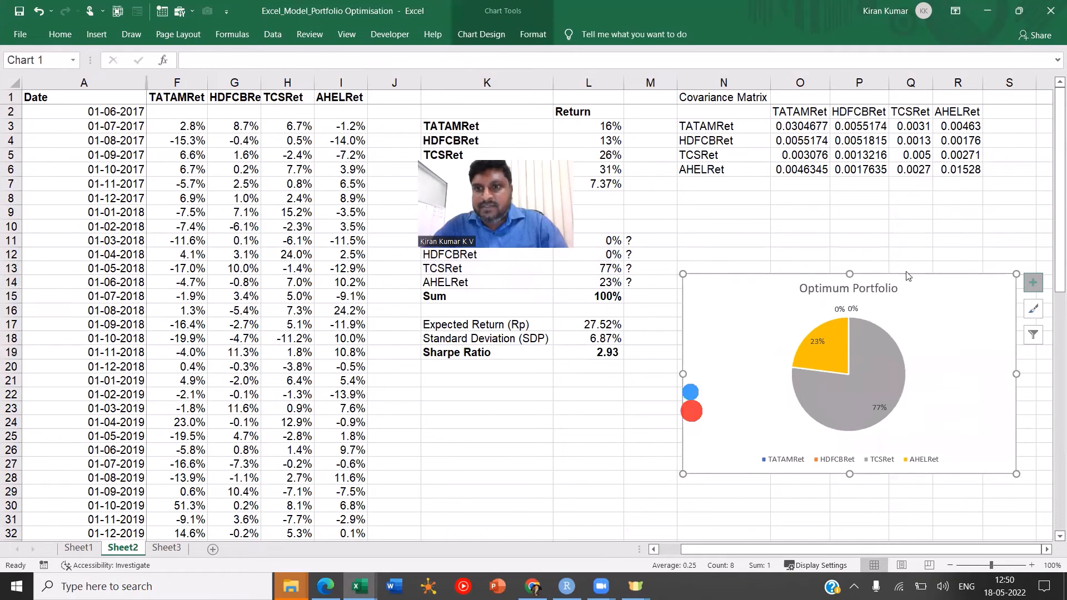
click(904, 253)
click(904, 253)
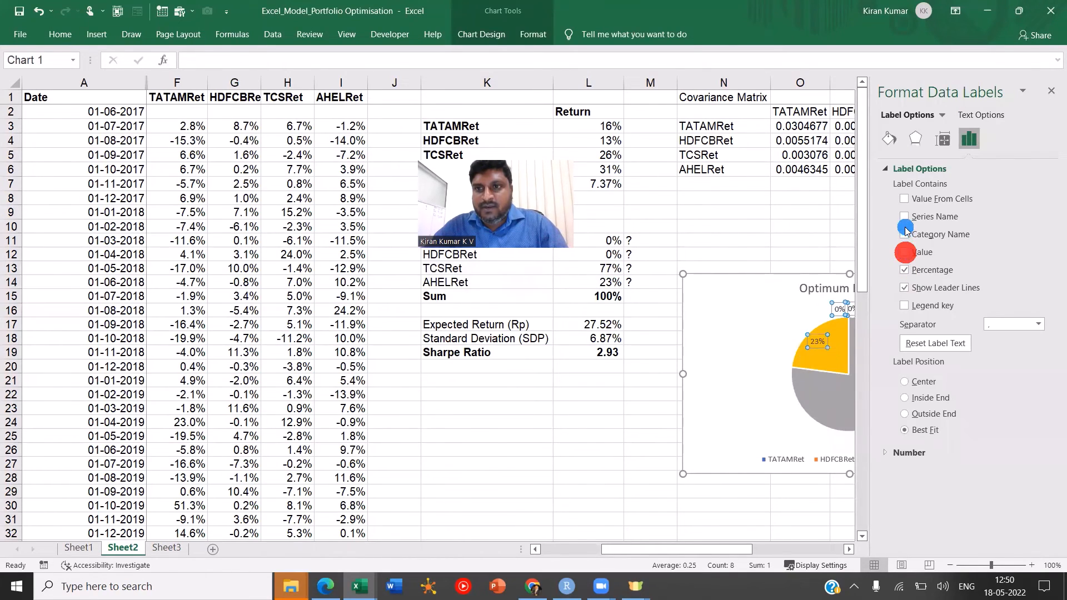
click(904, 234)
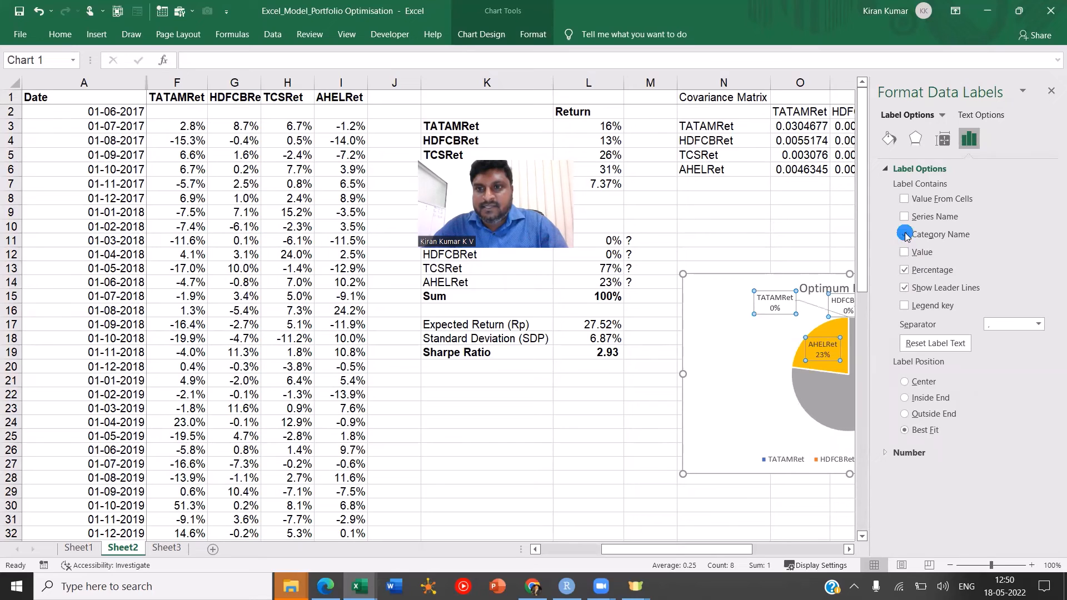
click(906, 286)
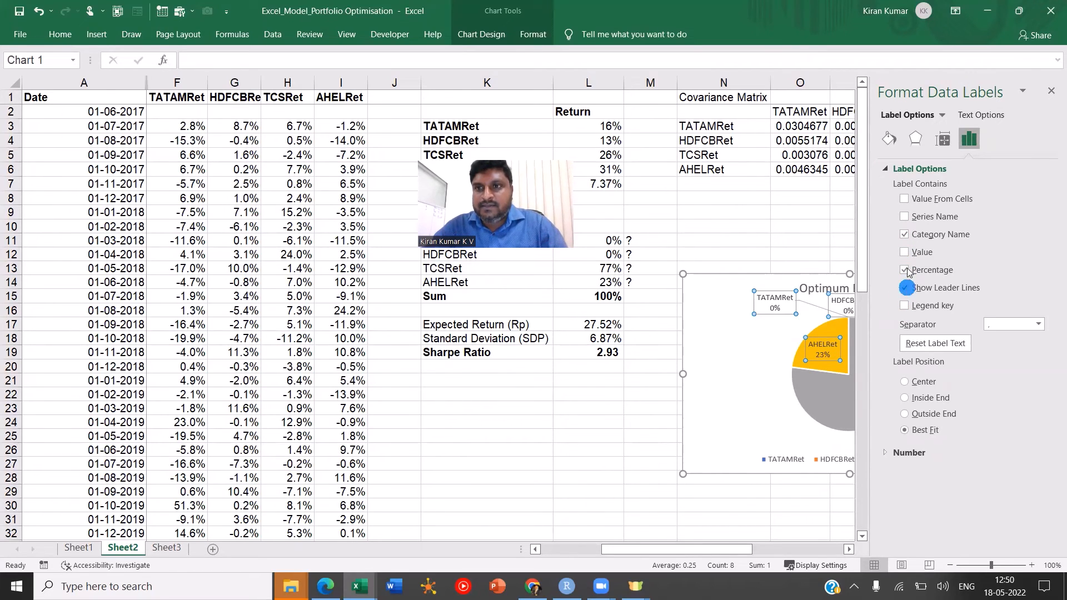
click(1050, 93)
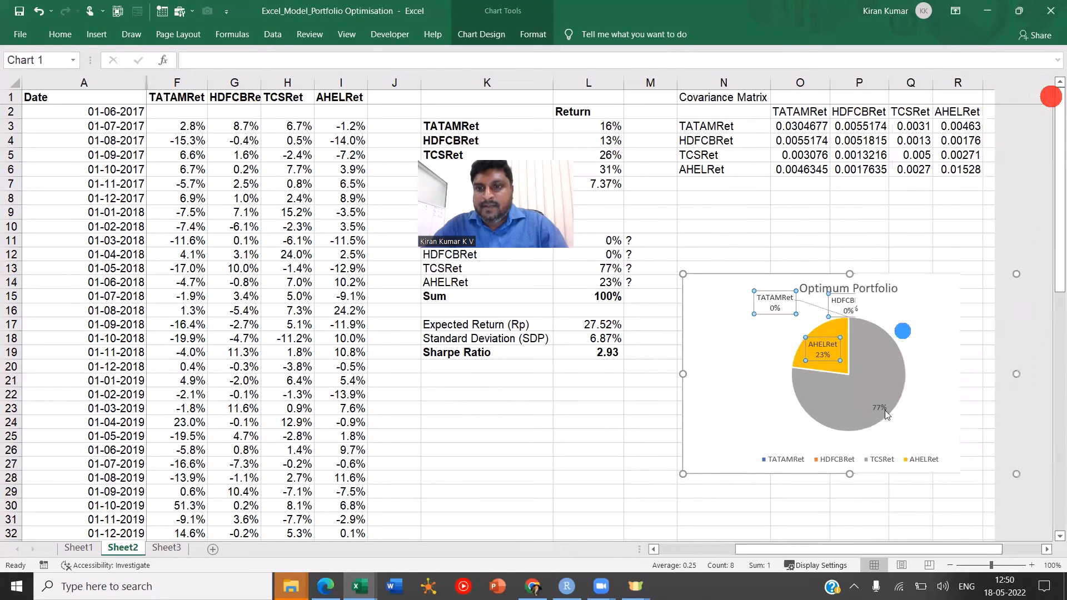
Step: Delete the pie chart's legend and try to move the HDFCBRet label lower beside the pie
click(886, 460)
key(Delete)
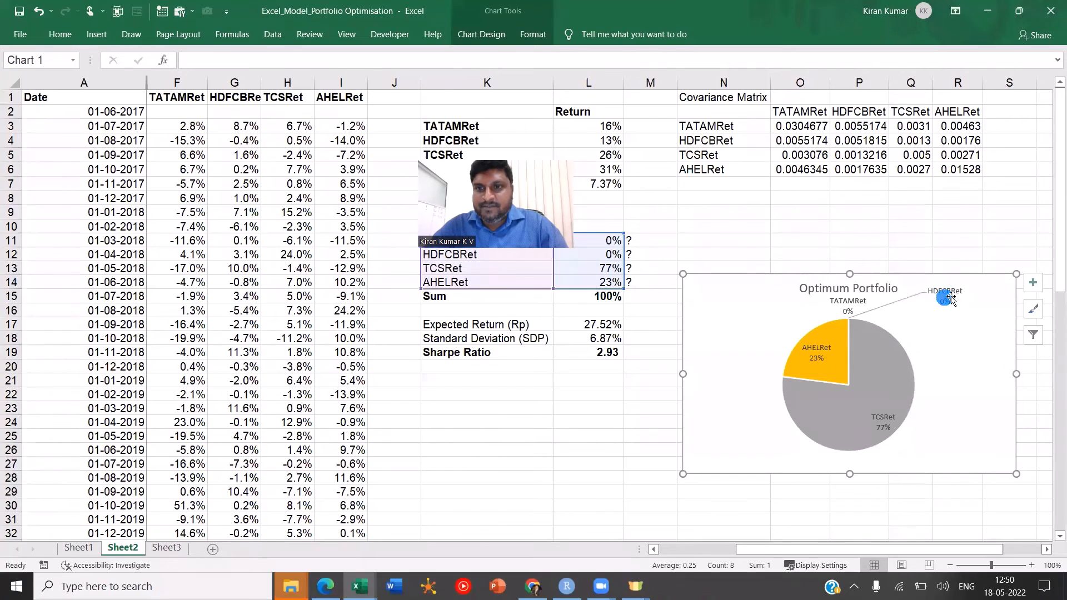
drag(950, 298, 963, 340)
click(948, 388)
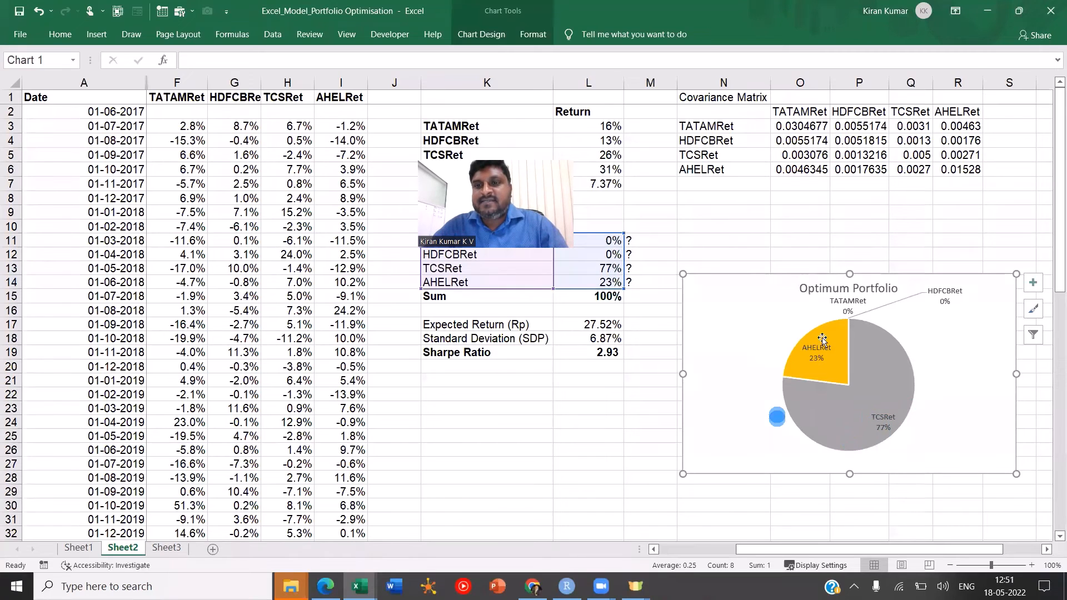
Step: Clear the question marks beside the optimal portfolio weights in column M, rows 11 to 14
click(596, 396)
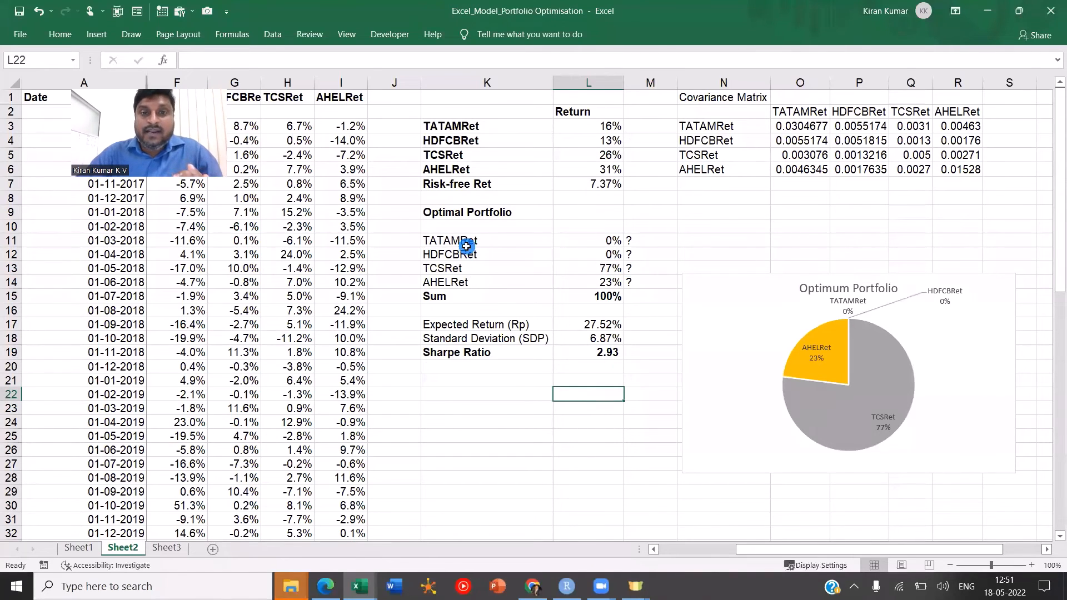
drag(472, 243, 589, 256)
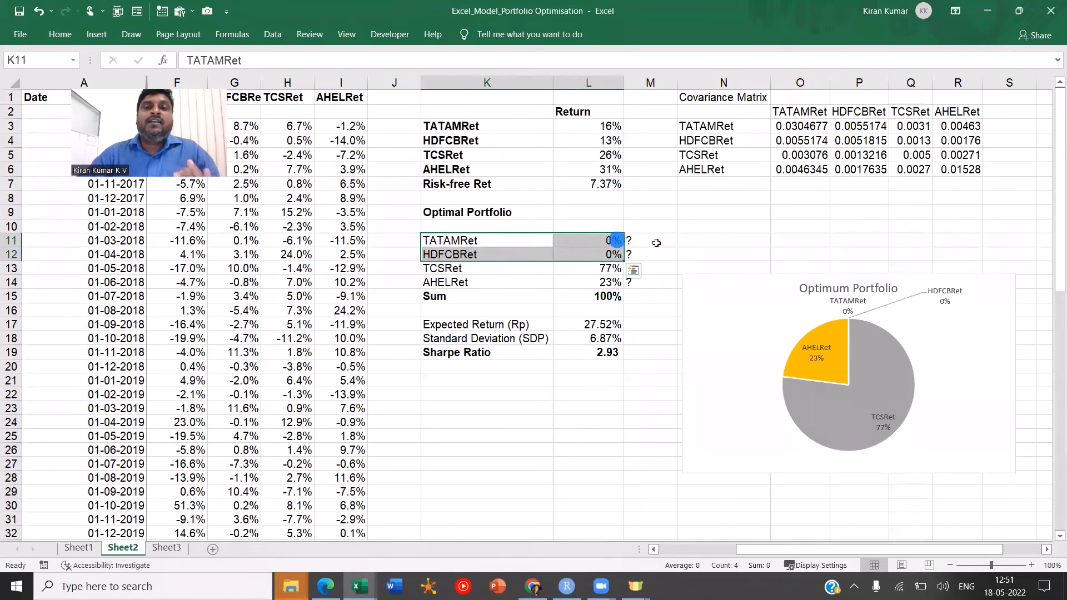
drag(650, 240, 654, 291)
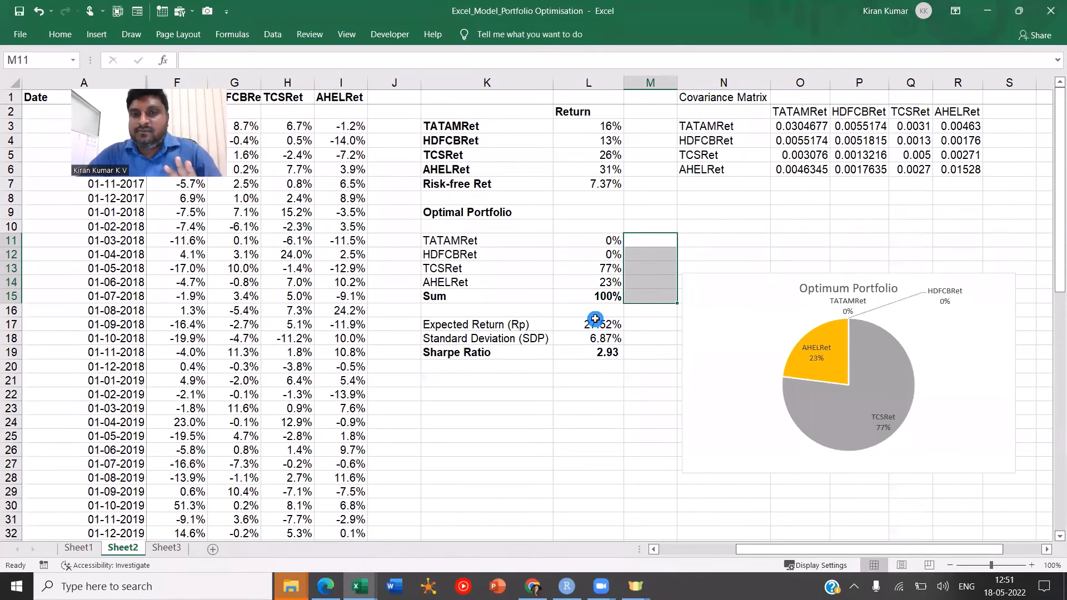
drag(503, 269, 612, 268)
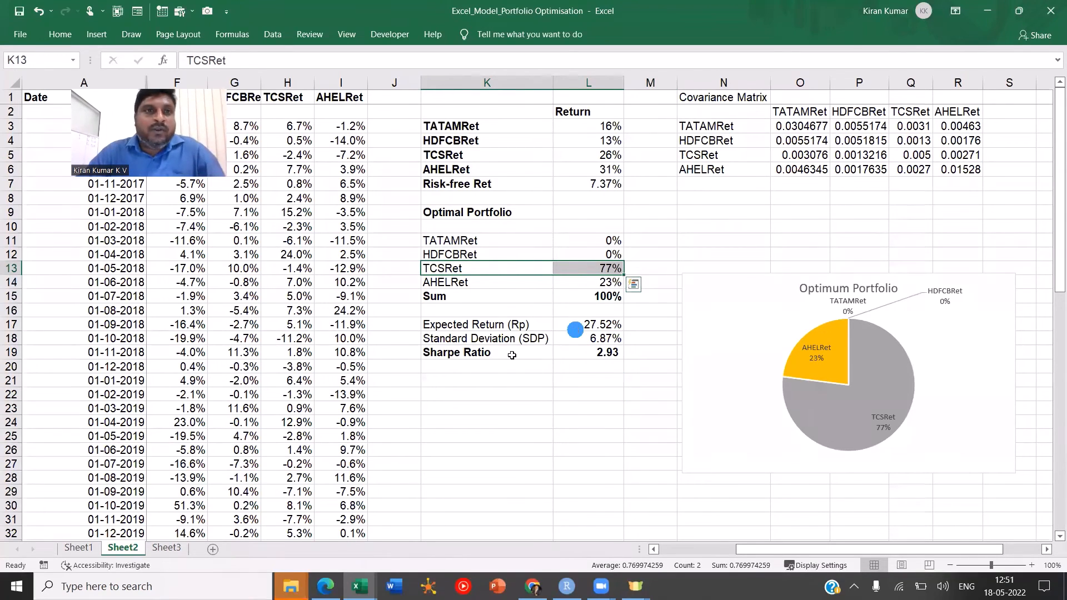
Step: Open Solver and add a constraint limiting the TATAMRet weight in L11 to at most 30%
click(272, 33)
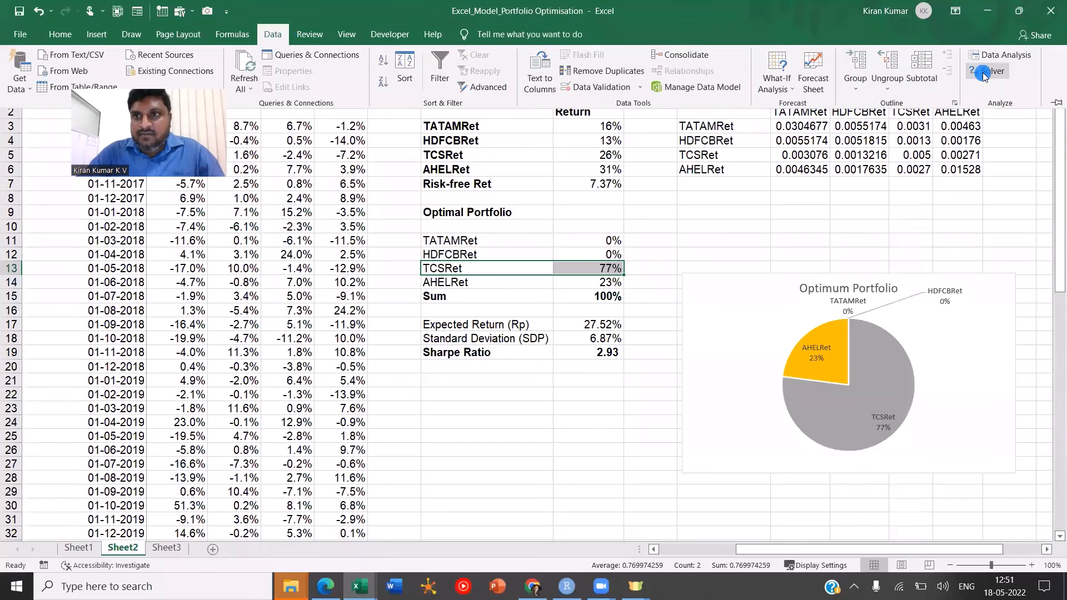
click(983, 73)
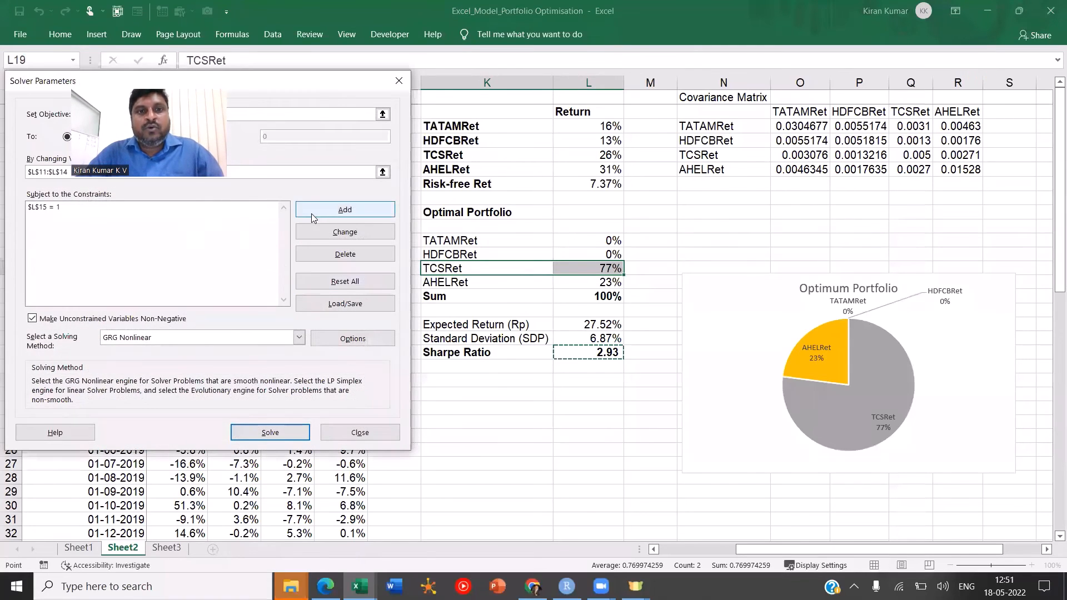
click(333, 211)
click(227, 224)
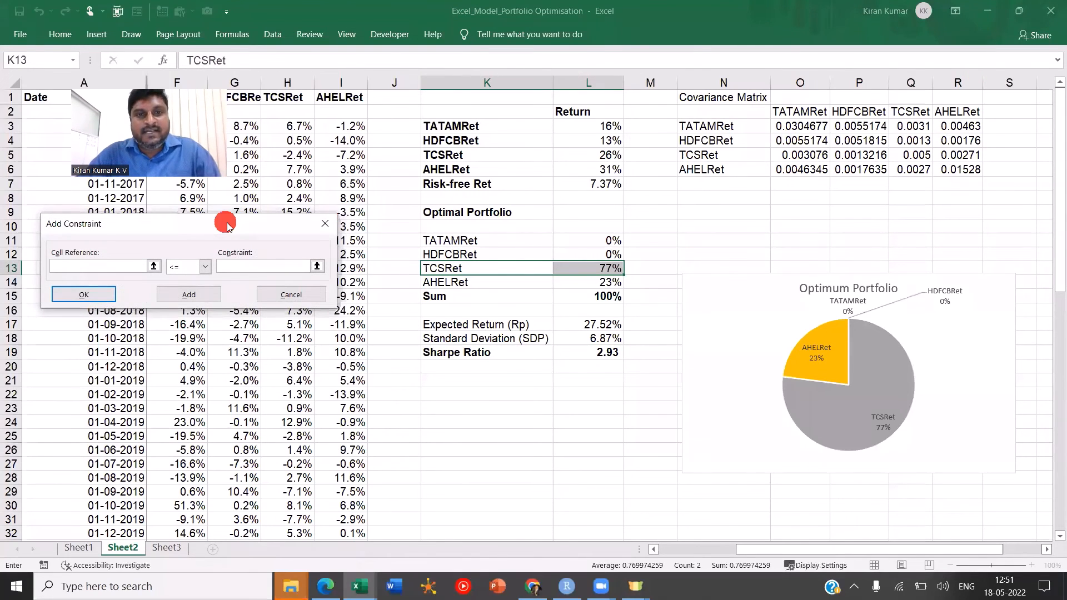
drag(226, 224, 533, 124)
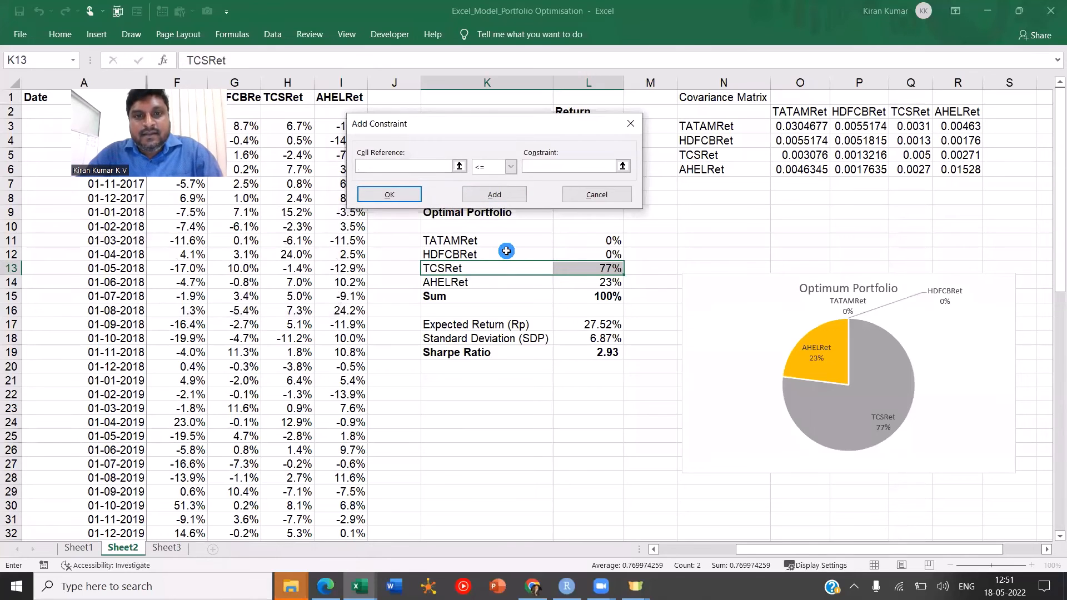
click(589, 238)
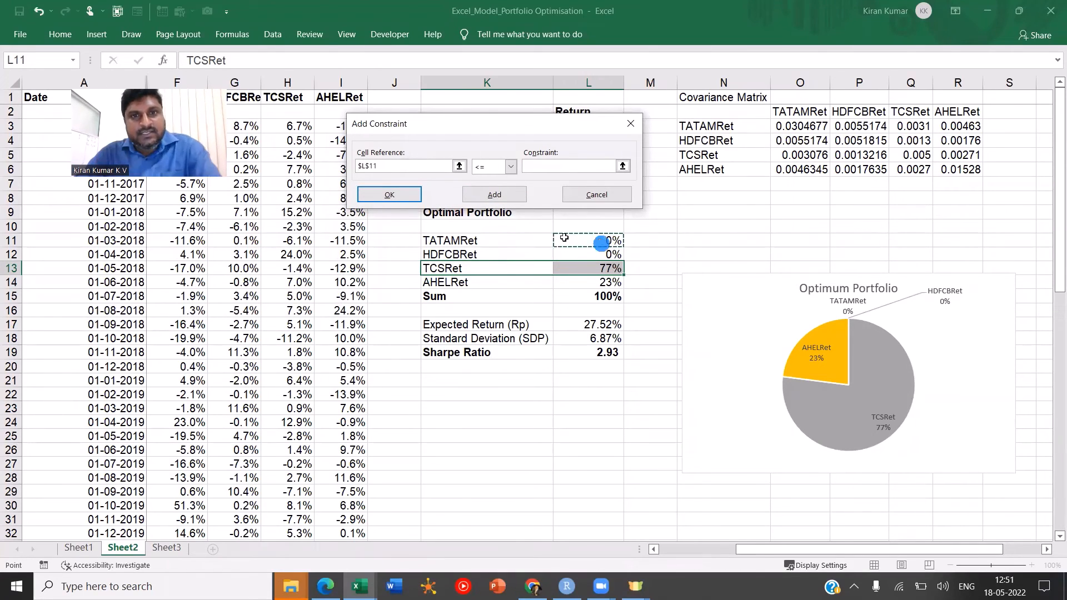
click(564, 167)
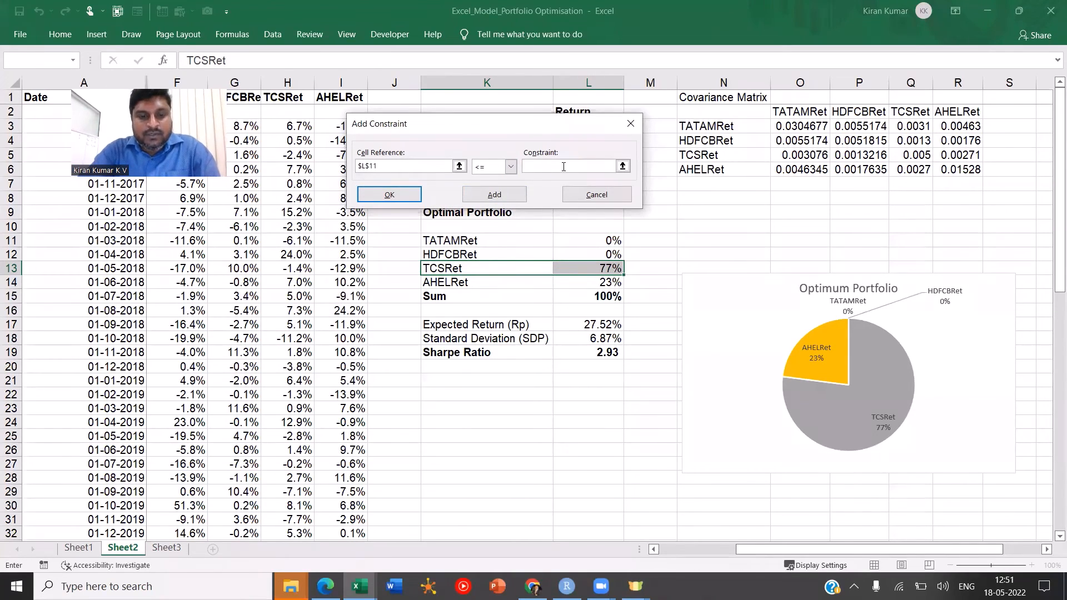
click(504, 188)
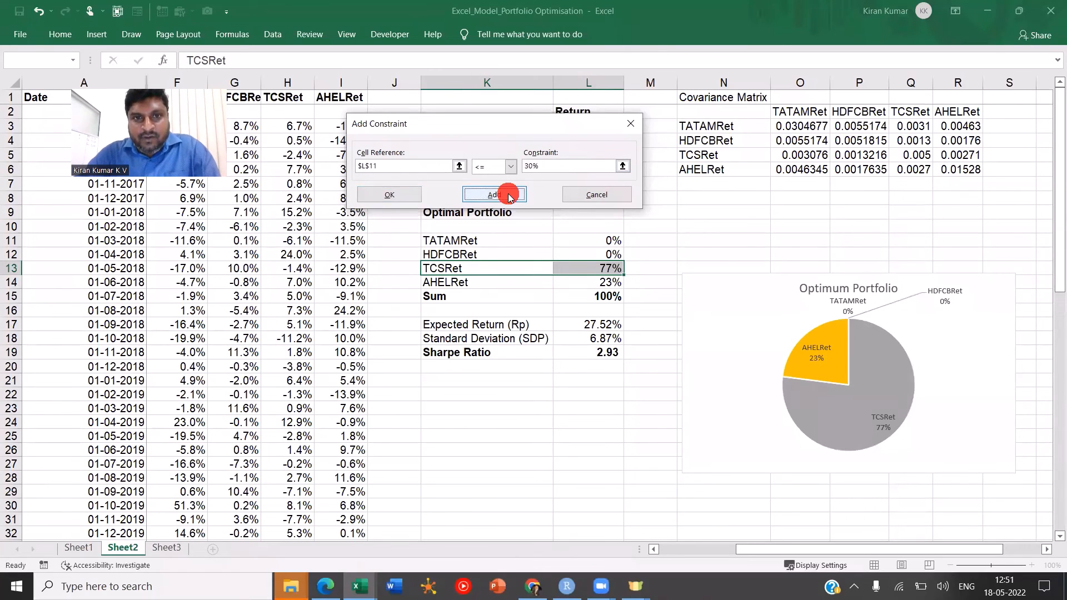
Step: Add a Solver constraint limiting the HDFCBRet weight in L12 to at most 30%
click(580, 256)
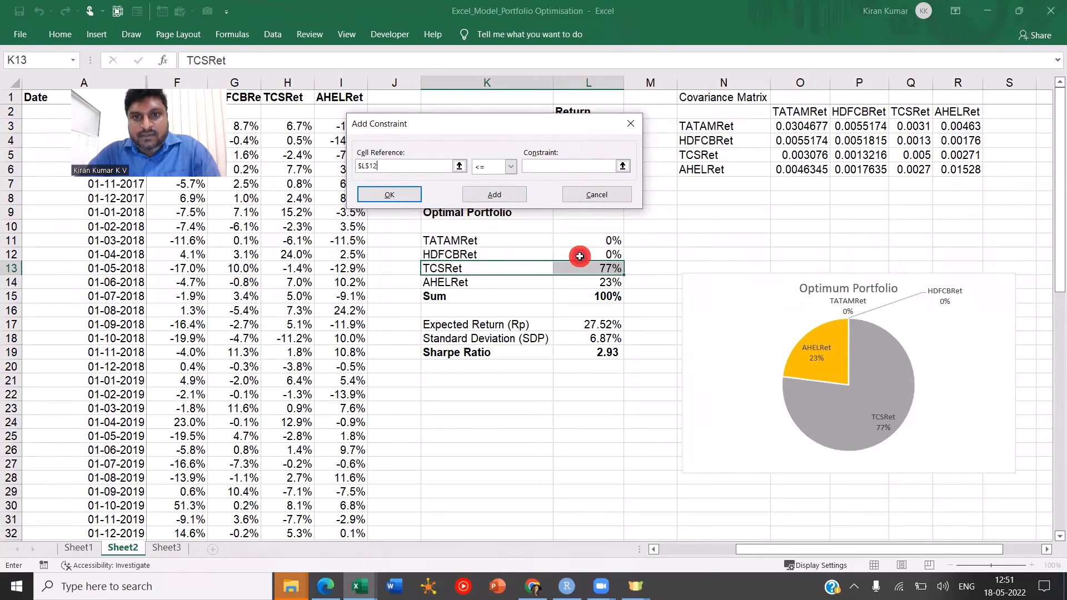
click(543, 165)
text(30)
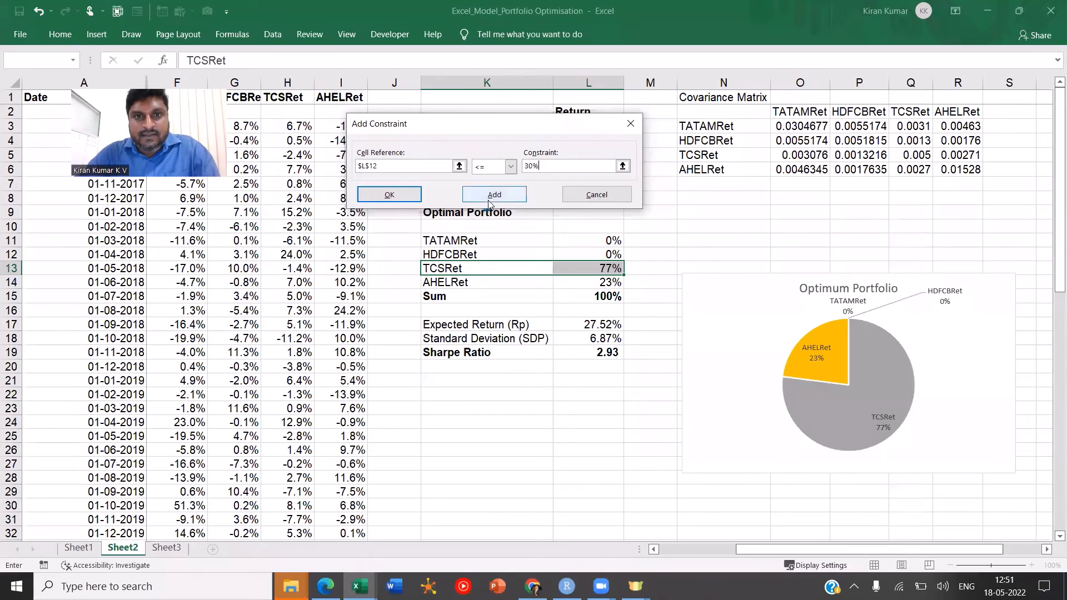
click(494, 195)
Step: Add a Solver constraint limiting the TCSRet weight in L13 to at most 30%
click(593, 273)
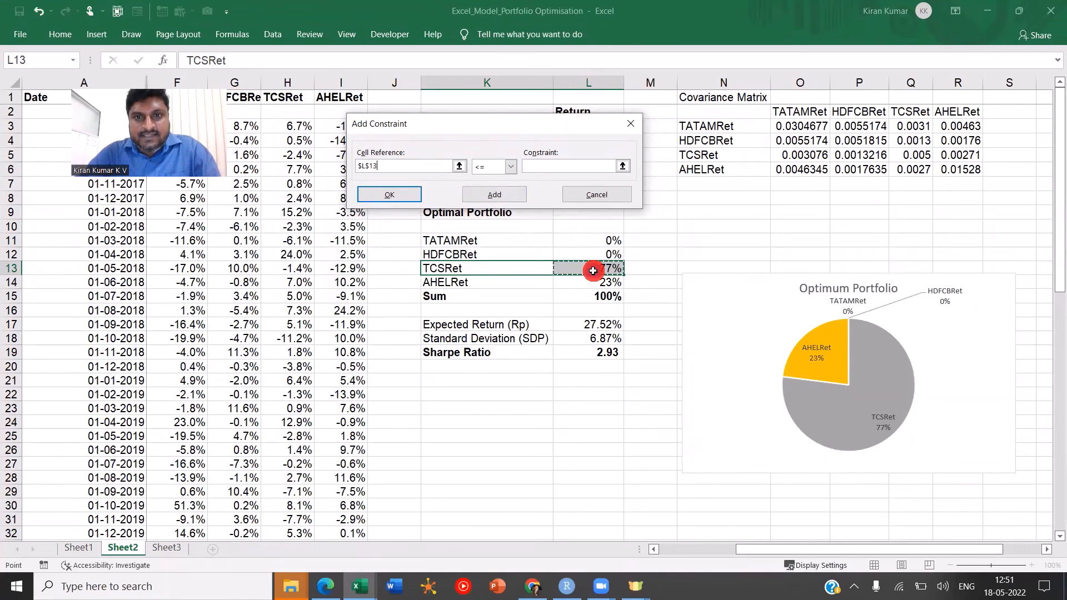
click(556, 164)
text(30)
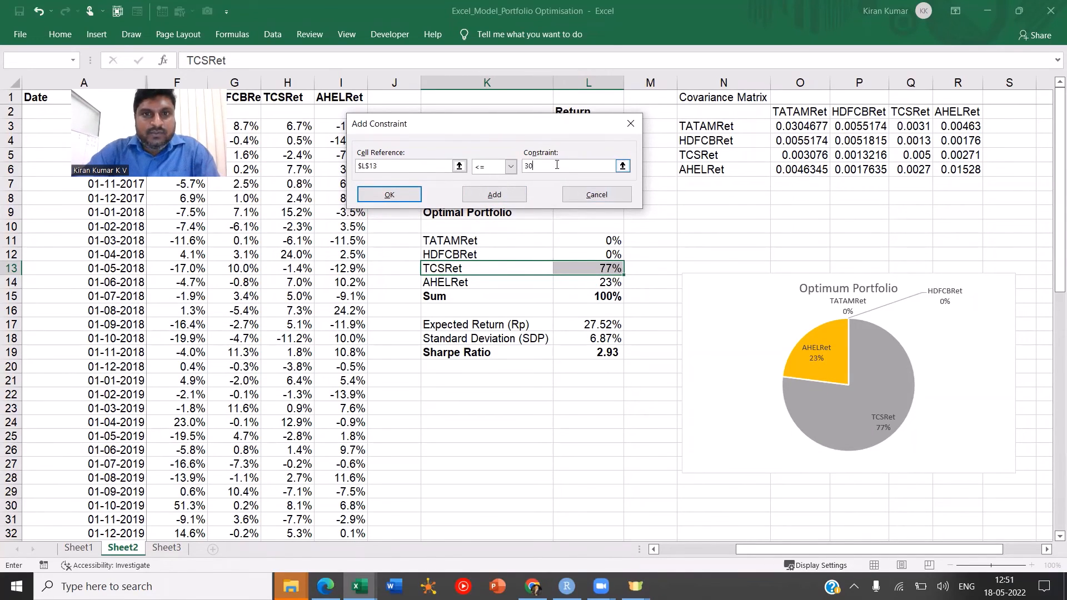
text(%)
click(494, 195)
Step: Add a Solver constraint limiting the AHELRet weight in L14 to at most 30%
click(595, 284)
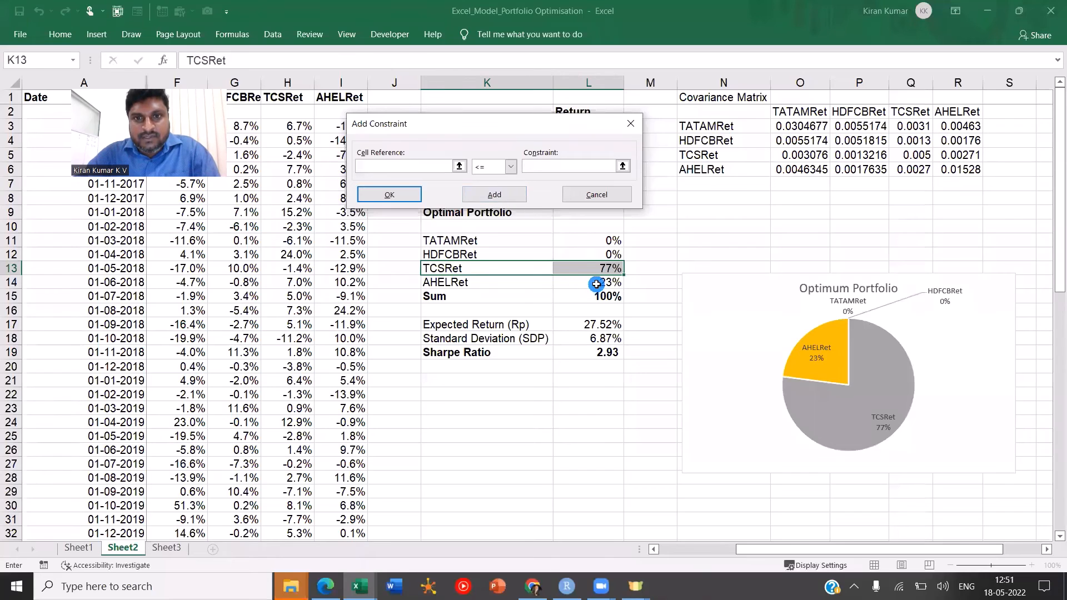
click(537, 165)
text(30)
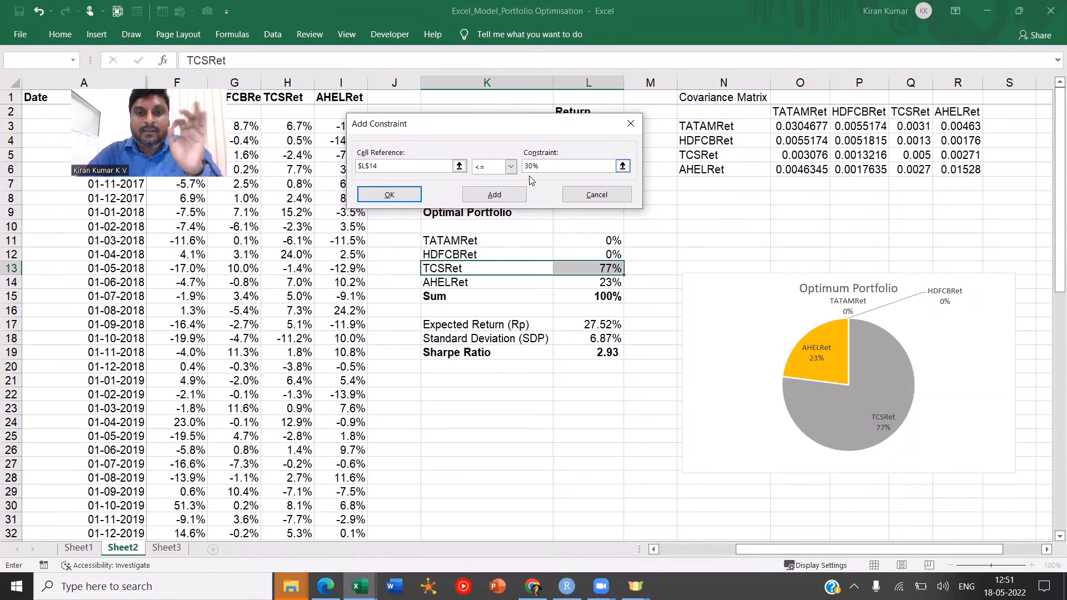
text(%)
click(507, 195)
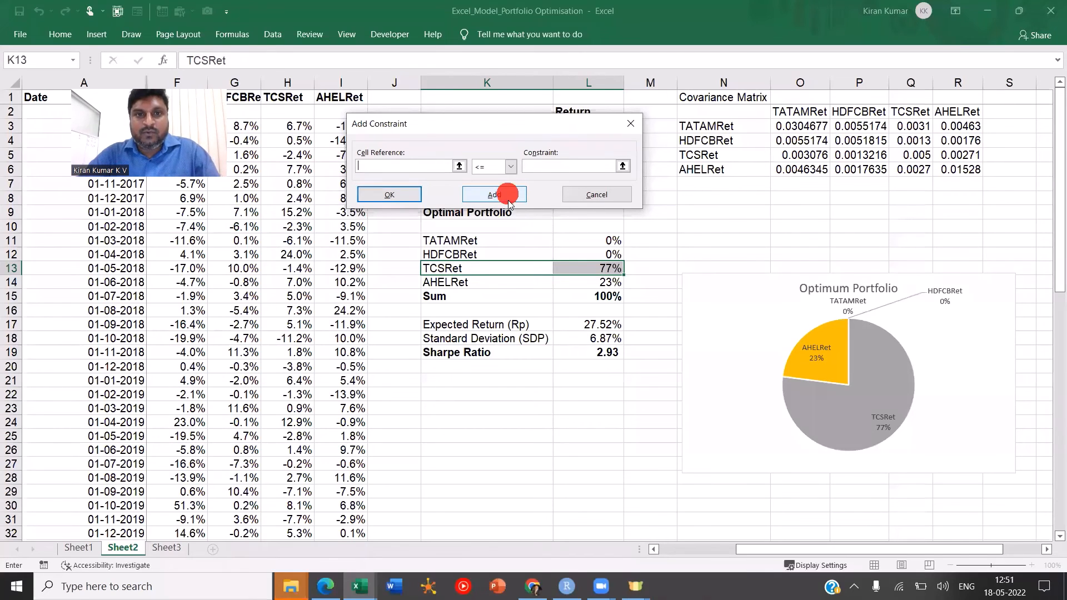
Step: Add a Solver constraint requiring the TATAMRet weight in L11 to be at least 10%
click(591, 240)
click(511, 166)
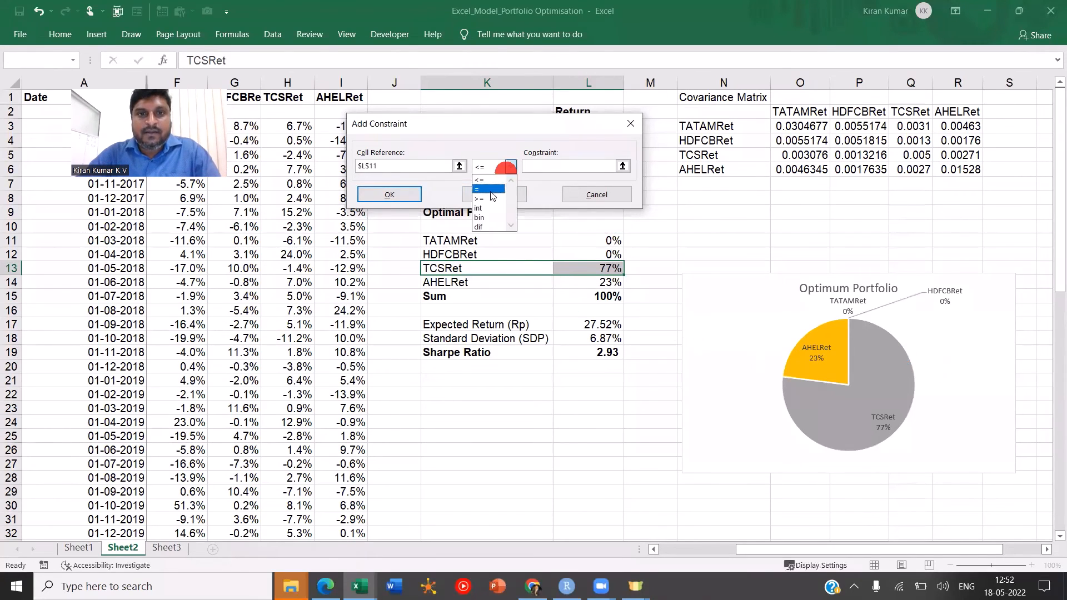
click(482, 199)
click(542, 166)
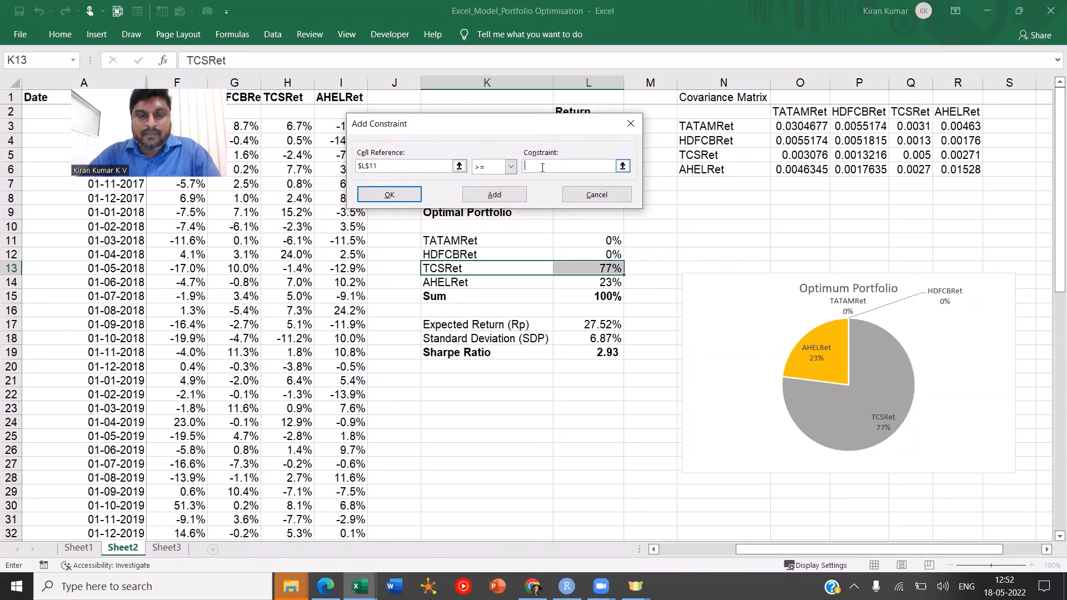
click(542, 167)
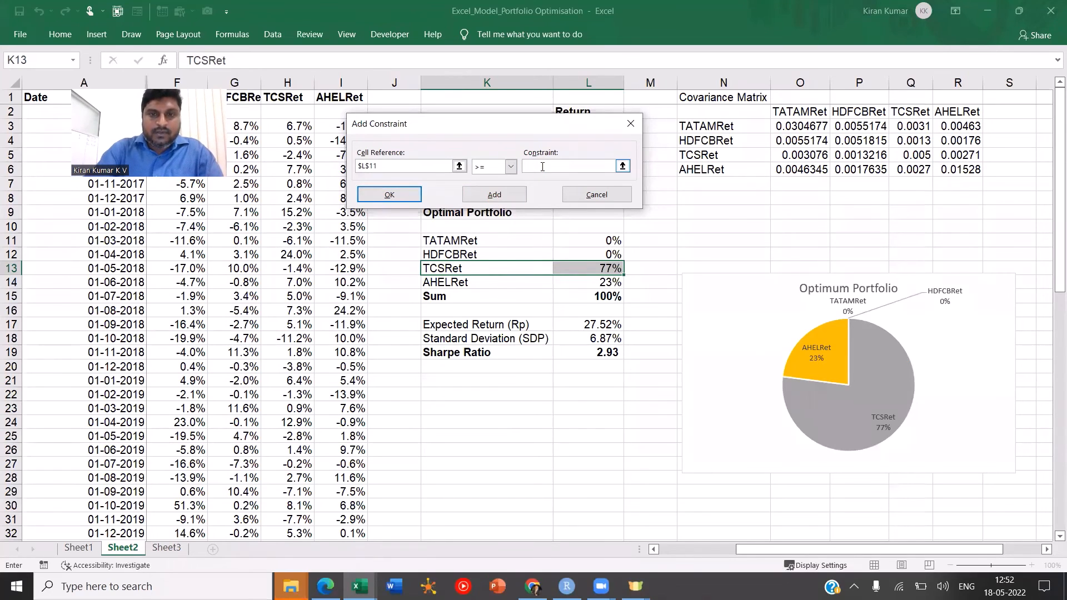
text(10%)
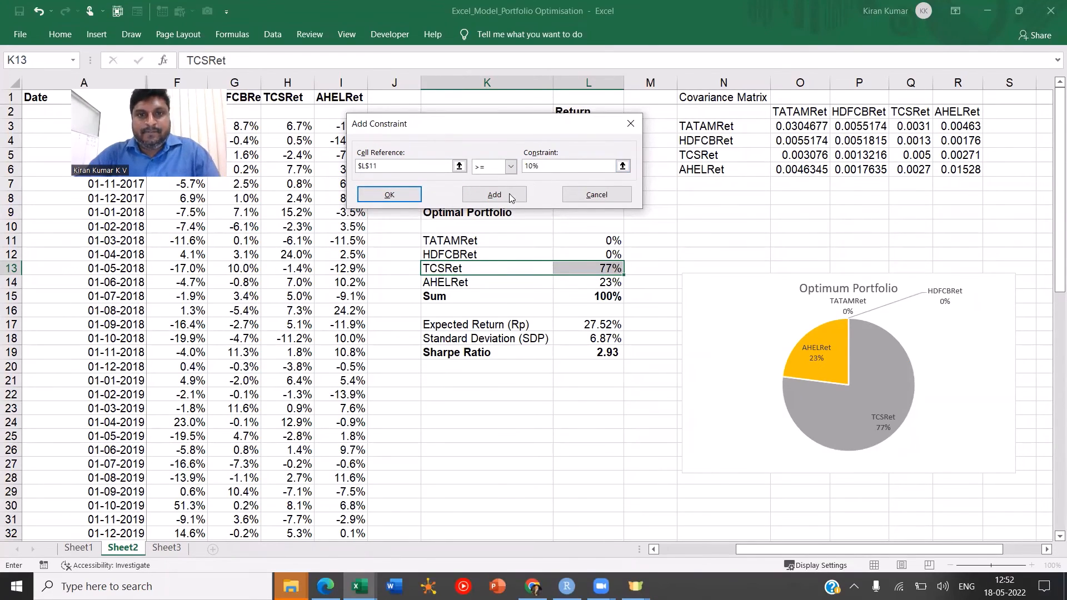
click(511, 197)
Step: Add a Solver constraint requiring the HDFCBRet weight in L12 to be at least 10%
click(602, 256)
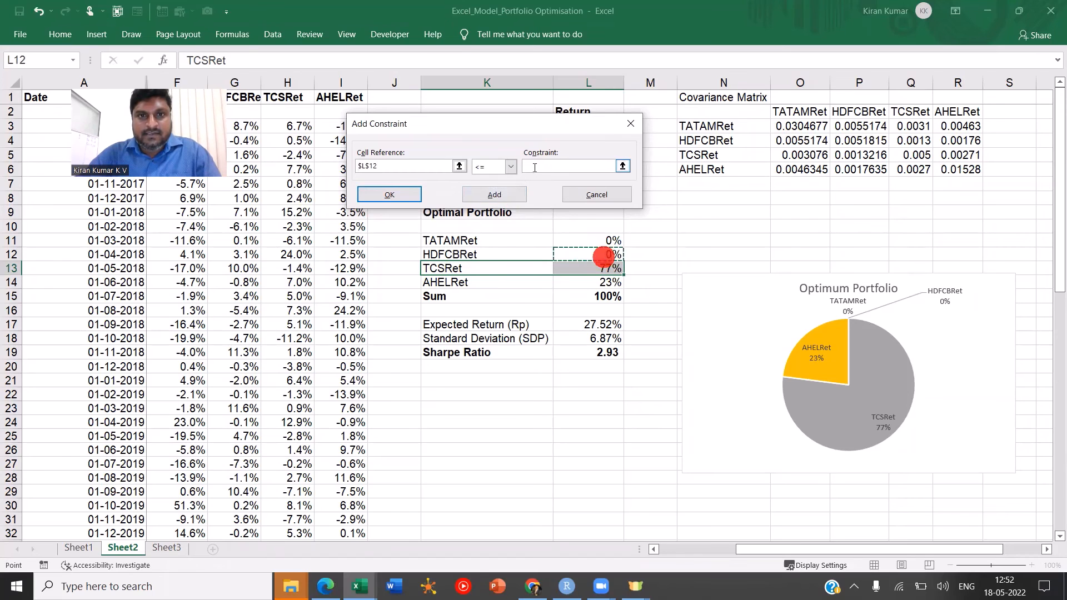
click(510, 167)
click(486, 198)
click(549, 166)
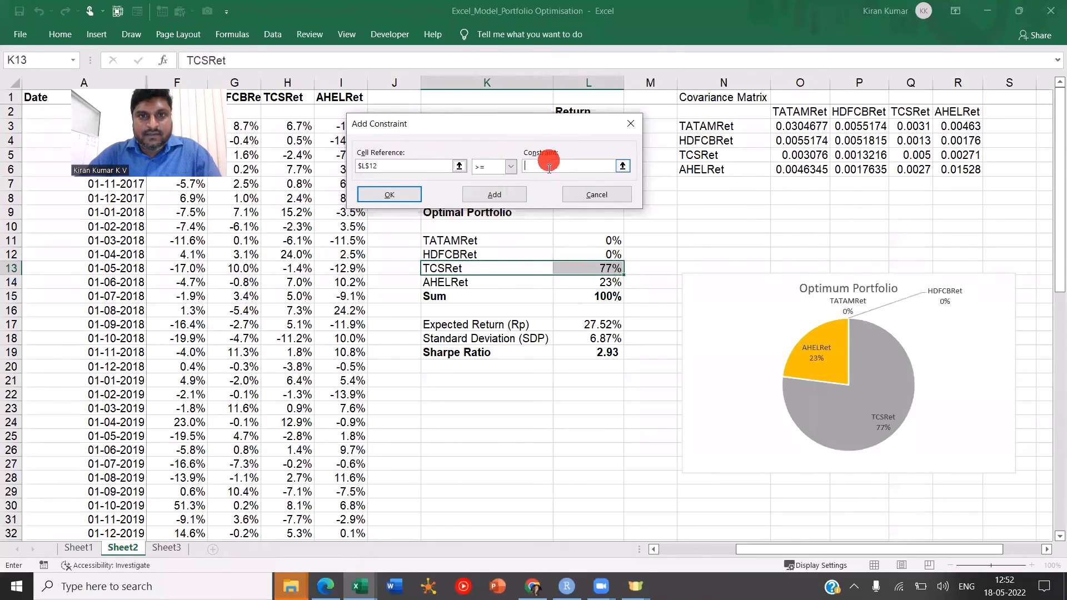
text(10%)
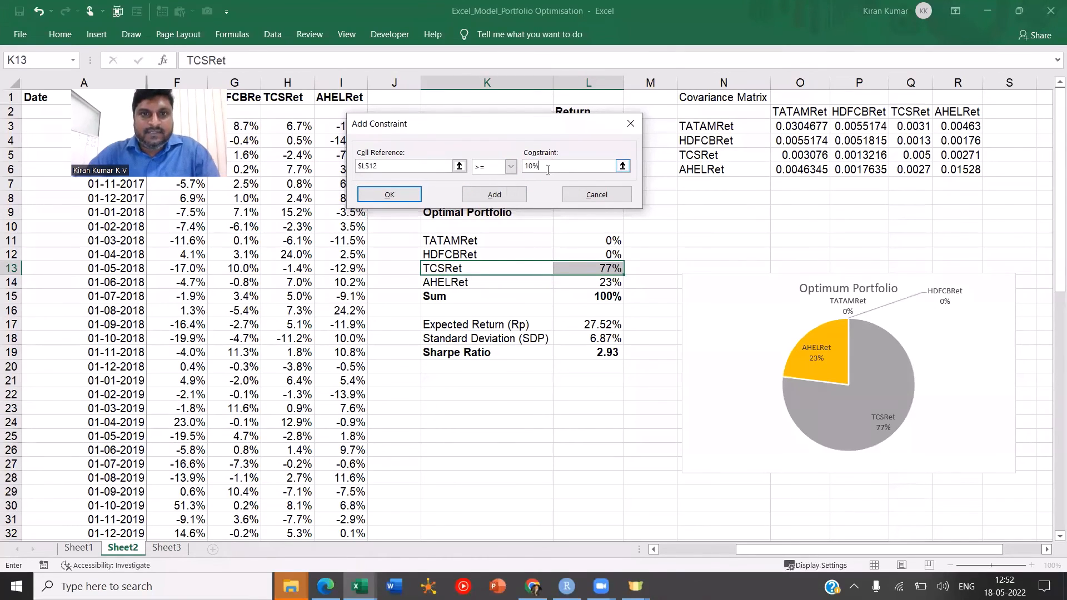
click(504, 195)
Step: Add a Solver constraint requiring the TCSRet weight in L13 to be at least 10%
click(601, 269)
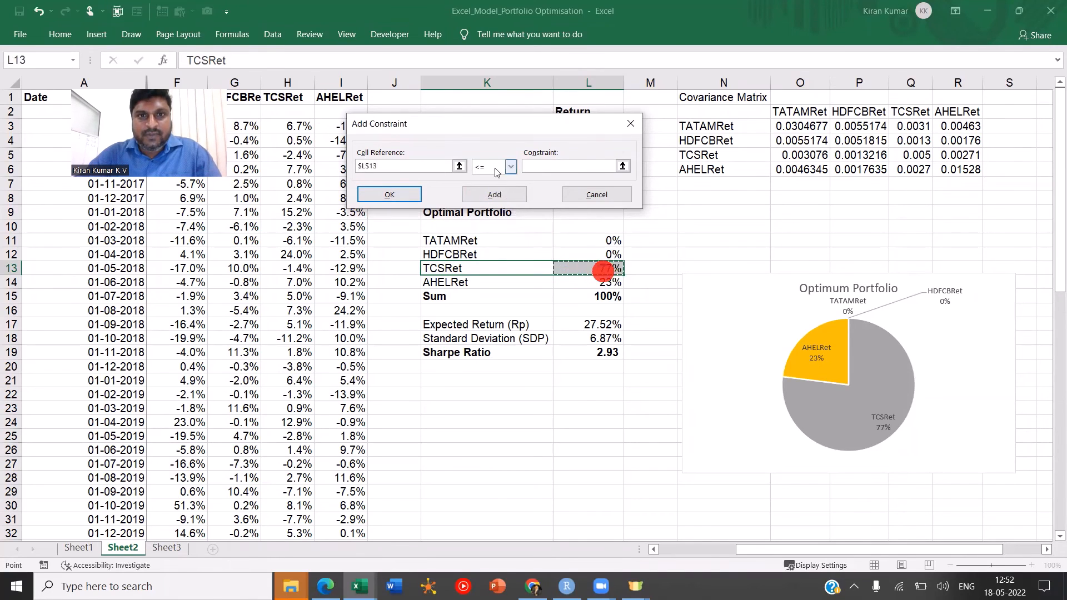
click(510, 167)
click(484, 199)
click(544, 166)
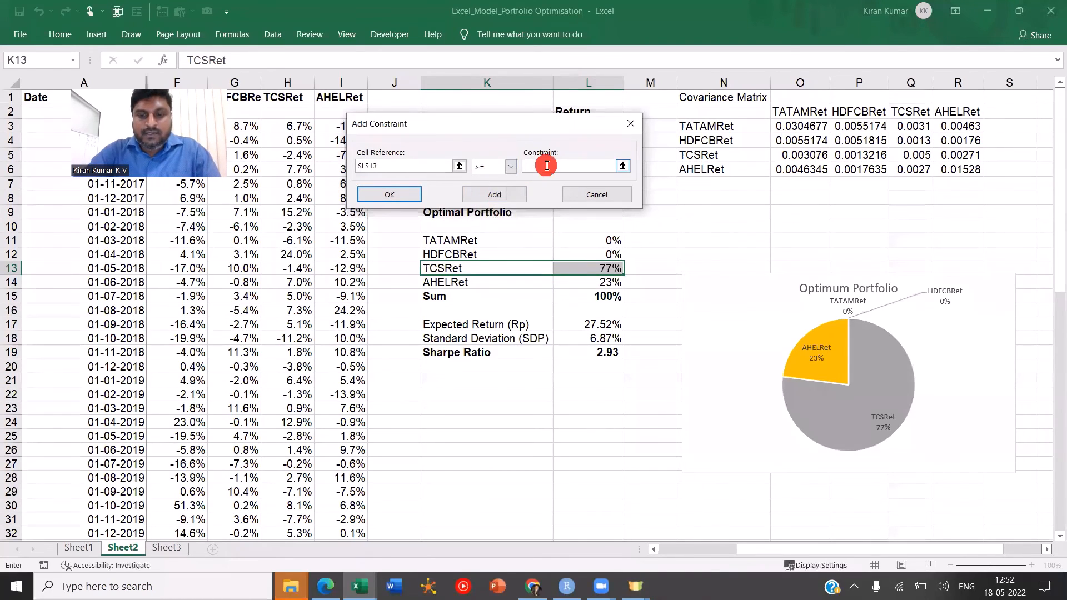
text(10%)
click(495, 194)
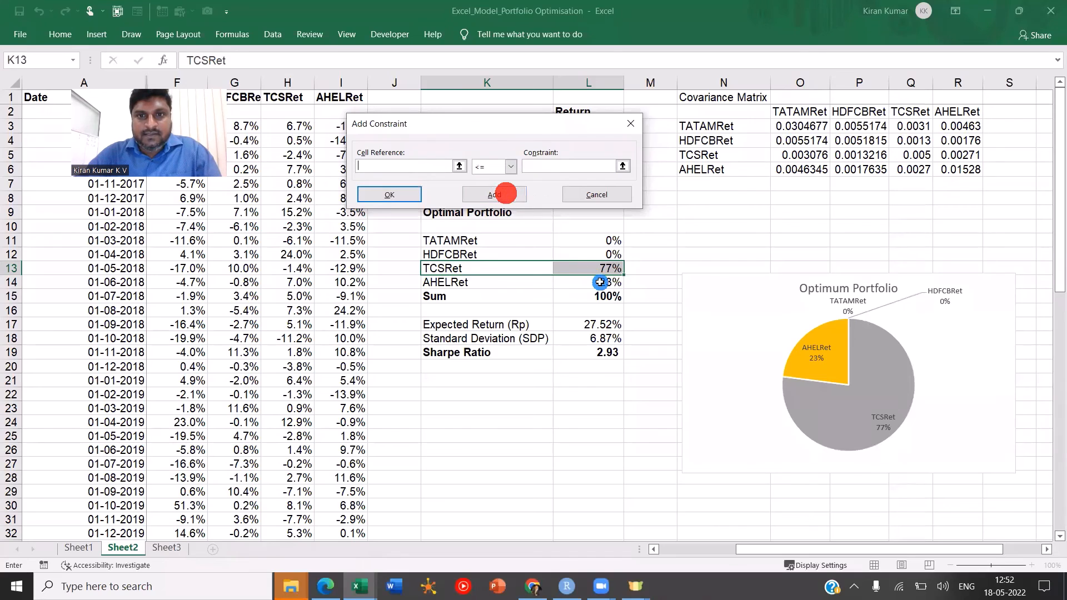
Step: Add a final constraint requiring the AHELRet weight in L14 to be at least 10% and return to the Solver parameters
click(600, 282)
click(510, 167)
click(479, 199)
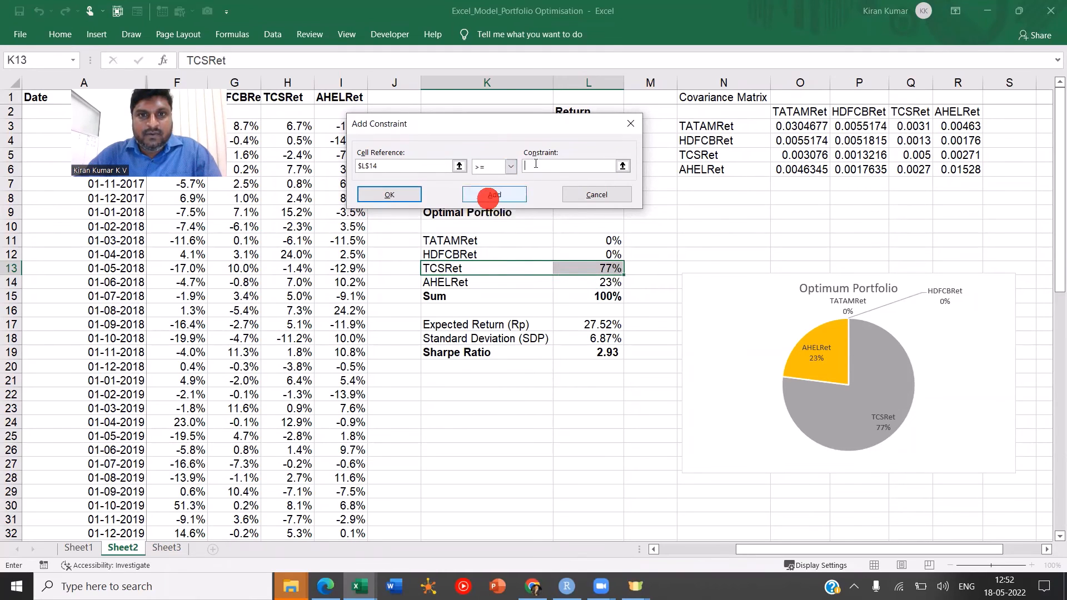
click(539, 167)
text(10%)
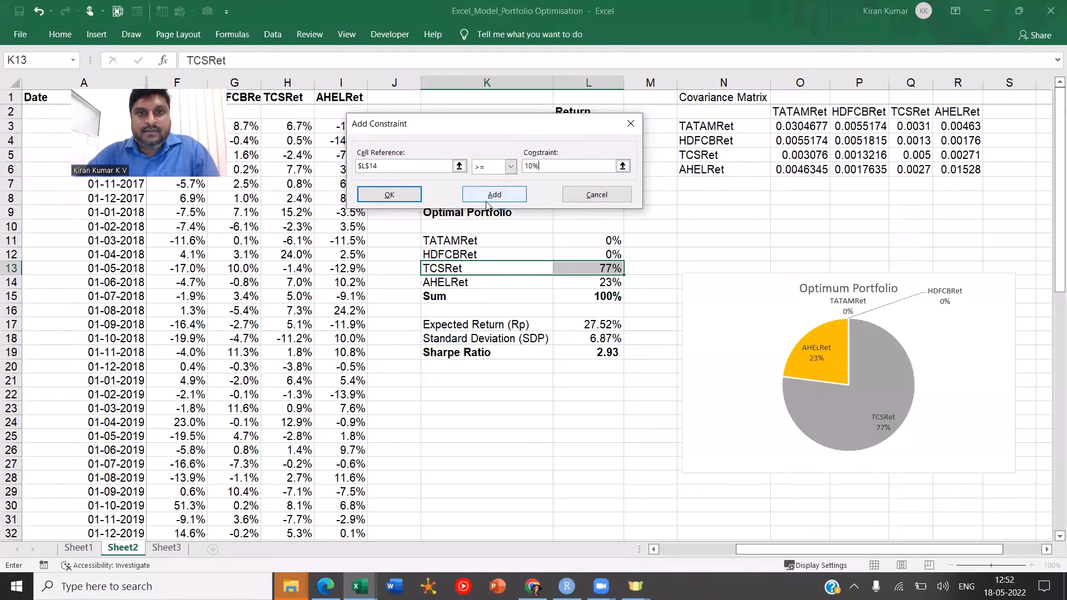
click(409, 197)
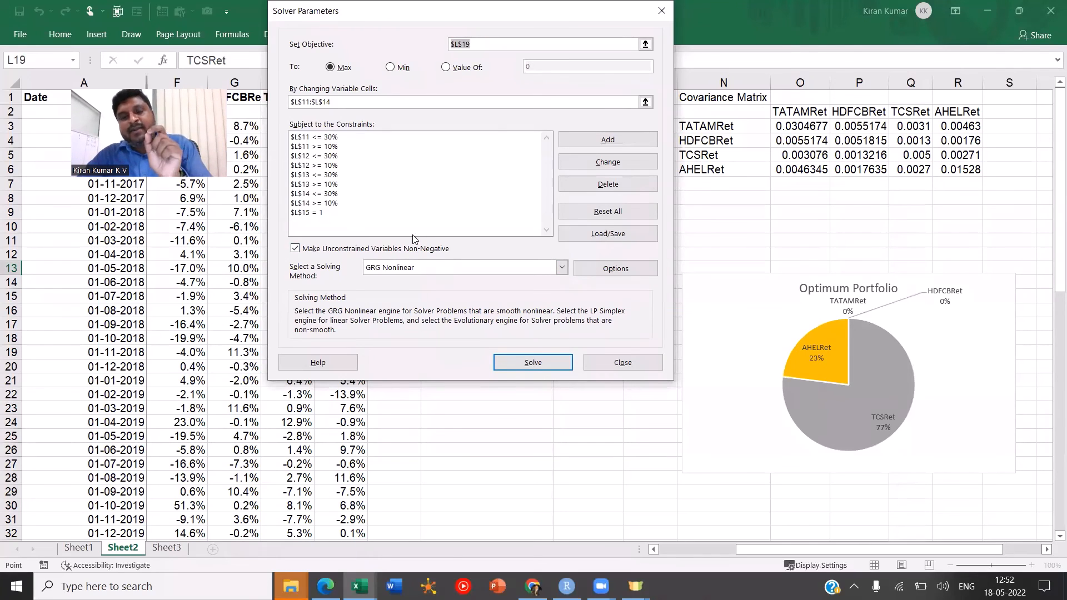
Step: Run Solver with the new weight limits, keep its solution and review the stock weights in K11:L14
click(534, 359)
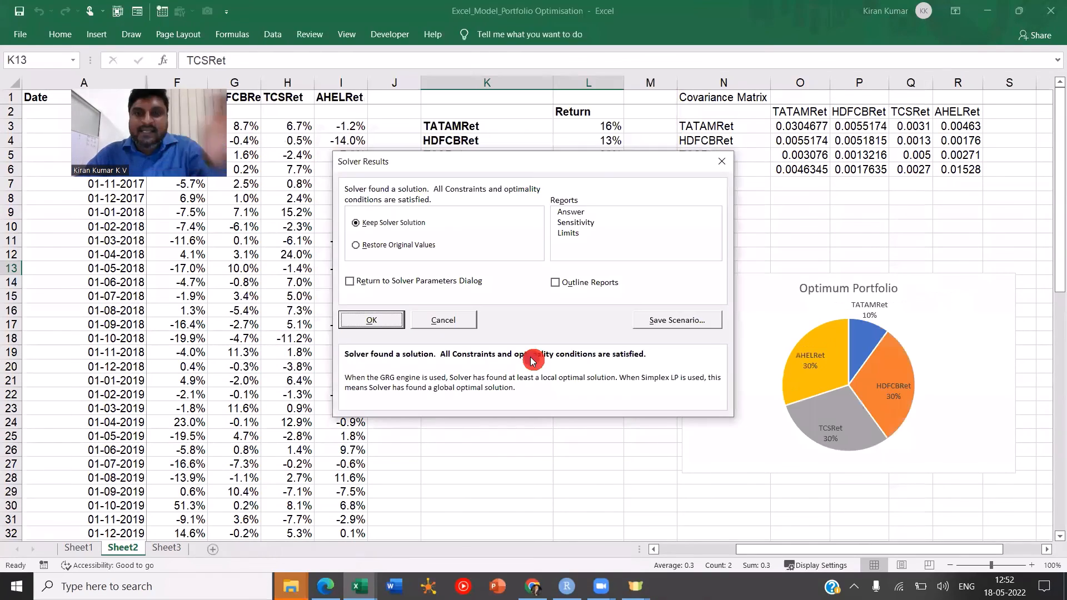
click(392, 325)
click(662, 298)
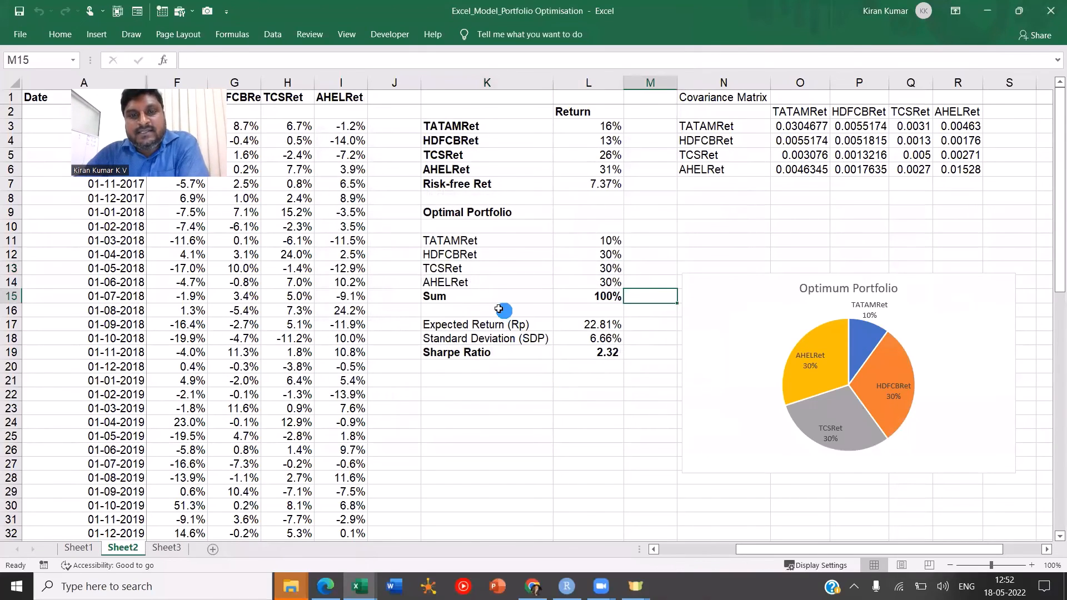
drag(474, 241, 579, 244)
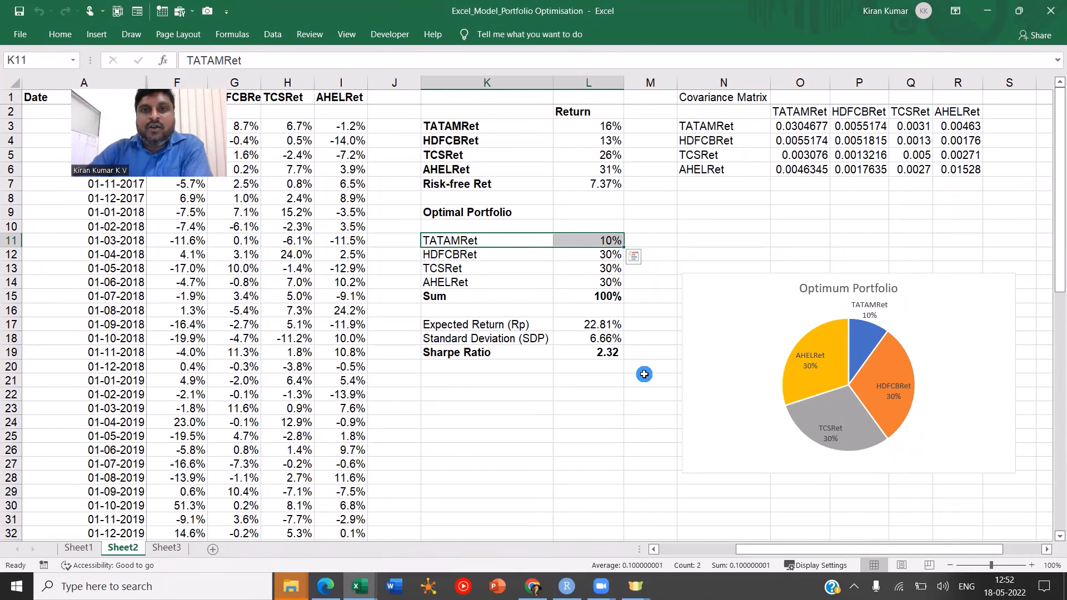
drag(487, 254, 591, 279)
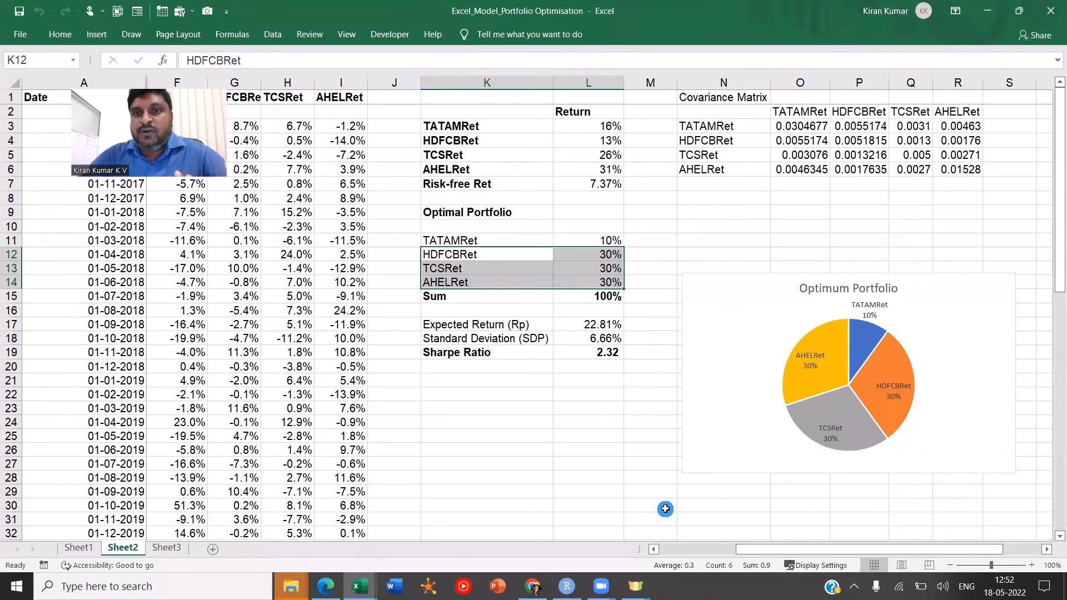
Step: Move the Optimum Portfolio pie chart up beside the weights table, closer beneath the covariance matrix, and deselect it
click(751, 273)
drag(739, 256, 723, 224)
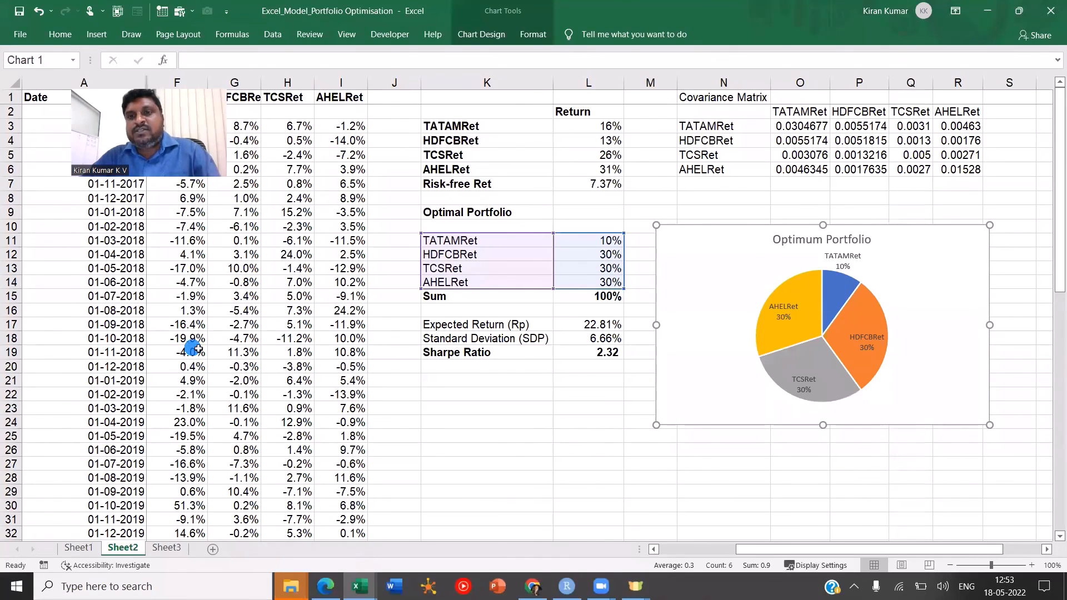
click(506, 416)
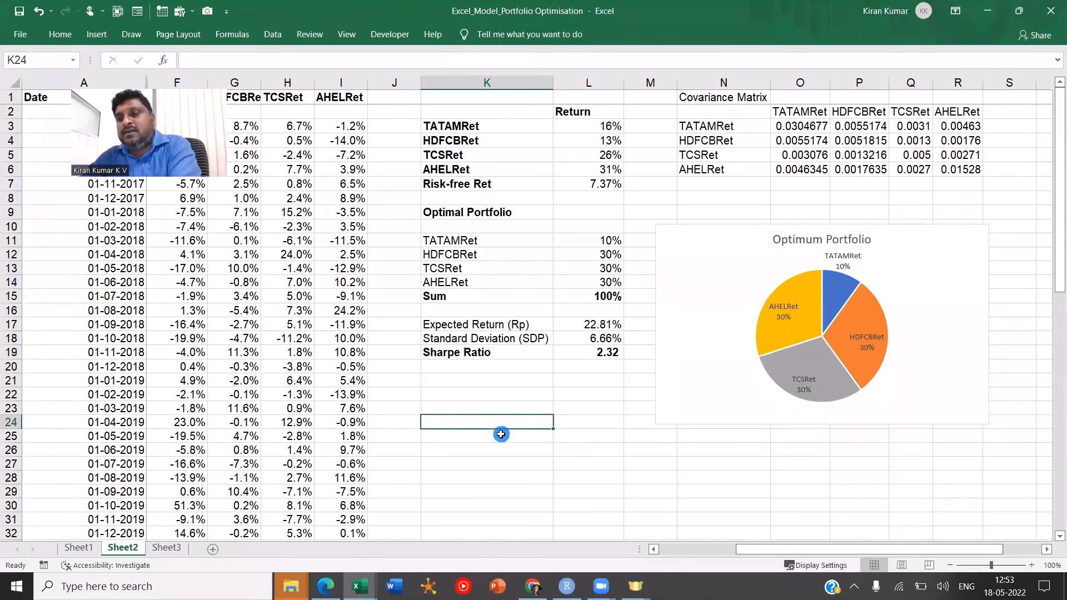